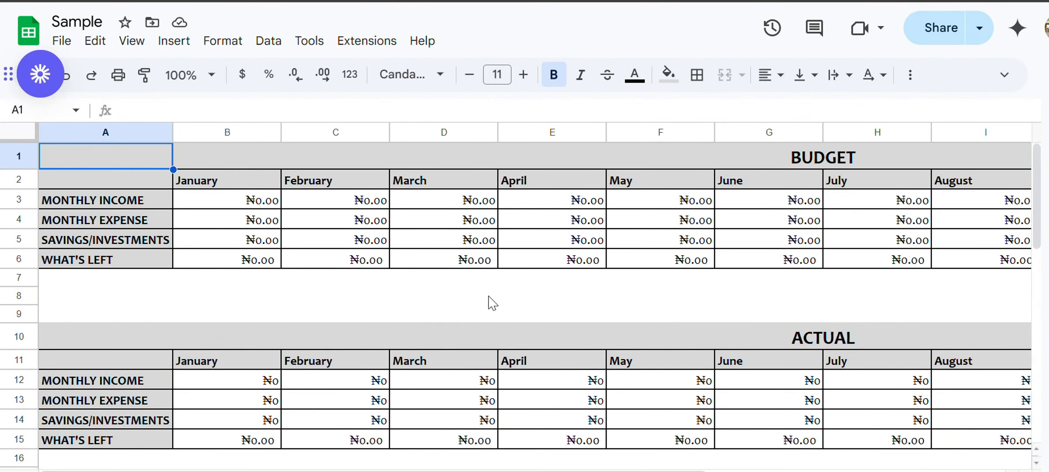
Examine the BUDGET table's month headers and its rows for monthly income, monthly expense, savings/investments and what's left.
scroll(489, 296, right, 3)
scroll(489, 296, left, 3)
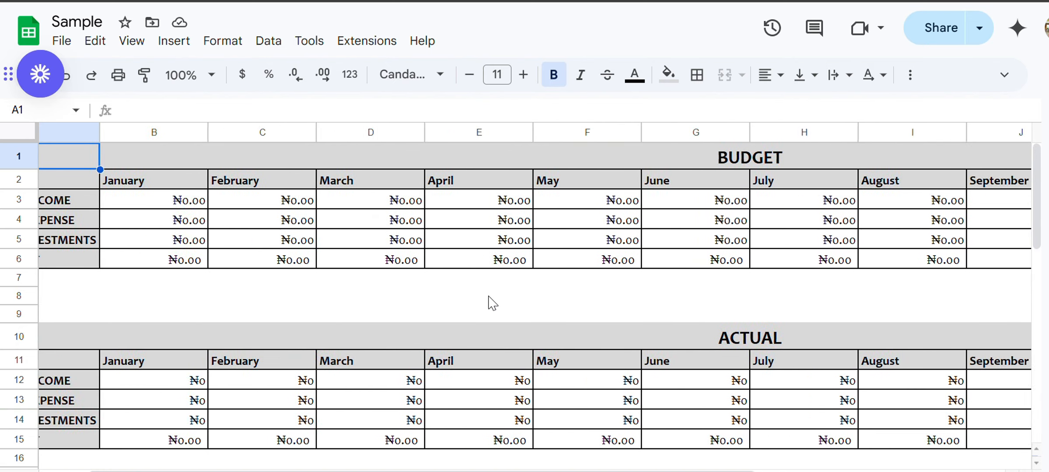
drag(192, 175, 428, 282)
click(209, 188)
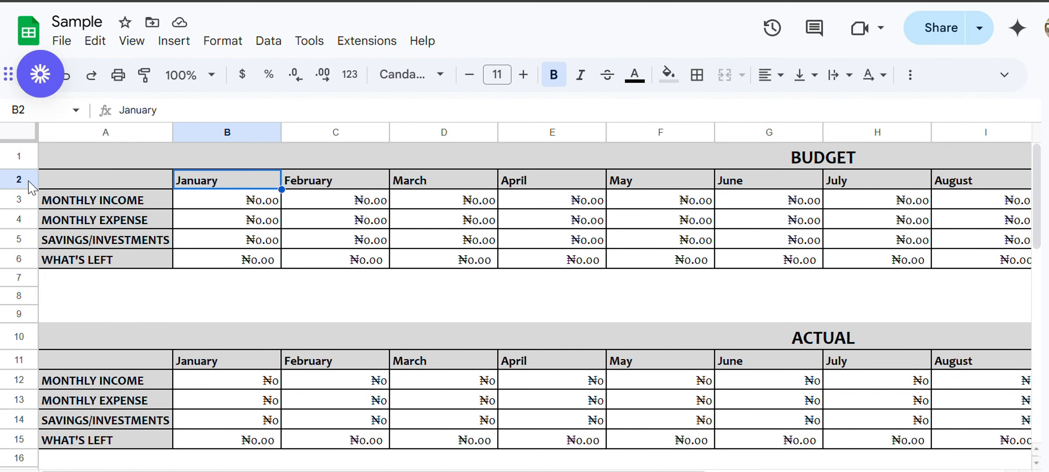
click(8, 173)
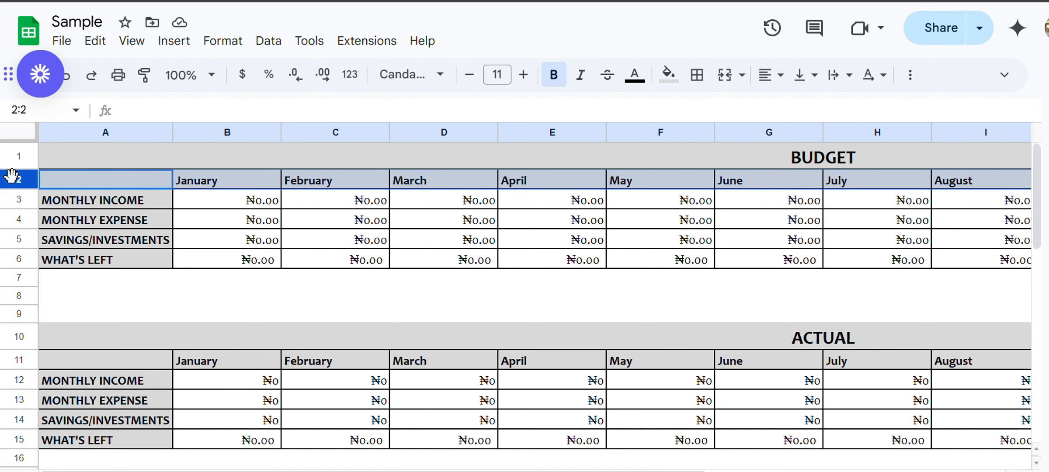
click(104, 205)
click(107, 224)
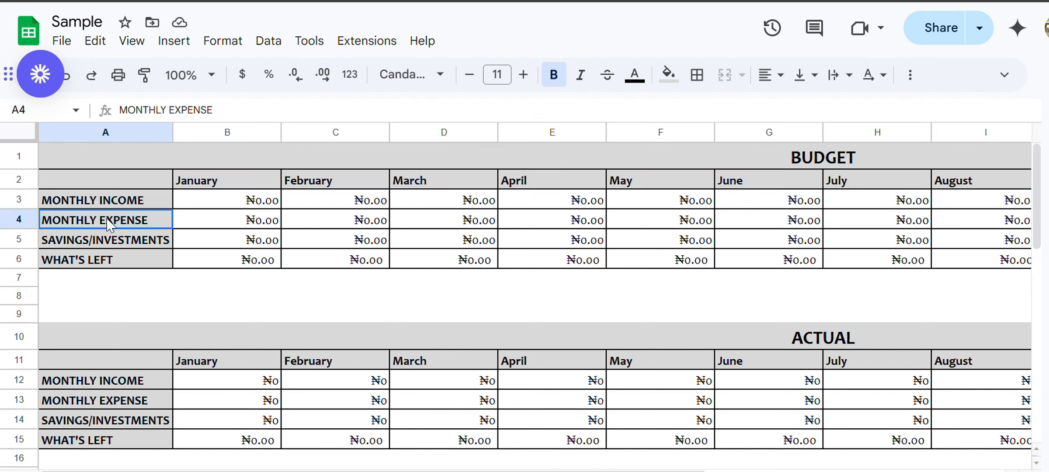
click(110, 243)
click(119, 265)
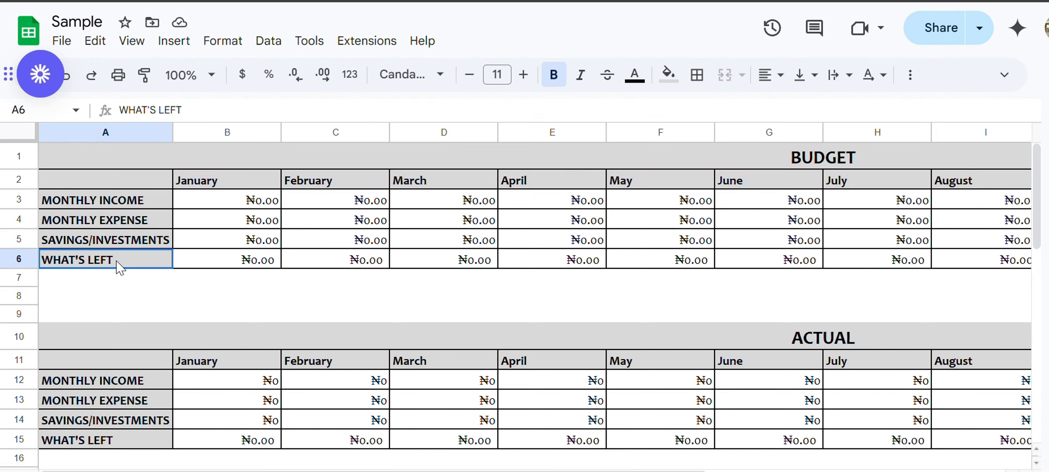
scroll(297, 261, right, 4)
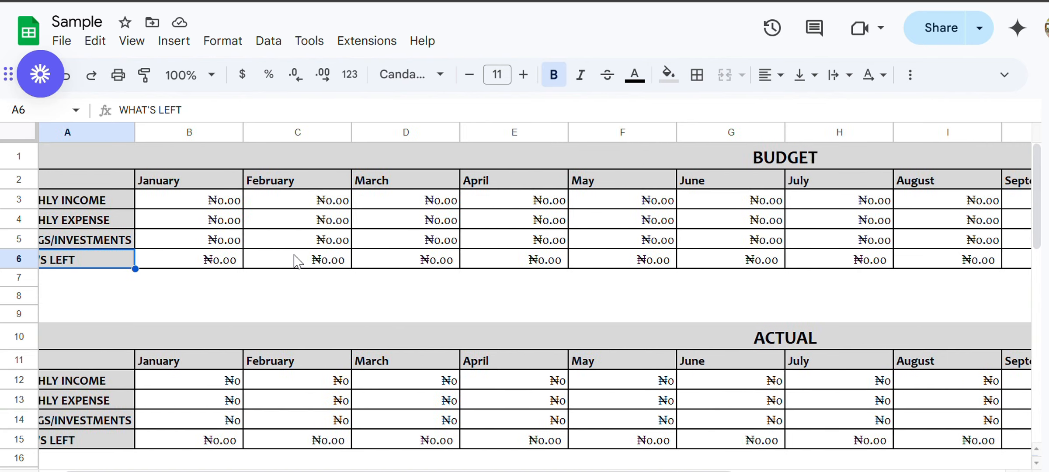
scroll(296, 262, right, 3)
scroll(295, 260, left, 6)
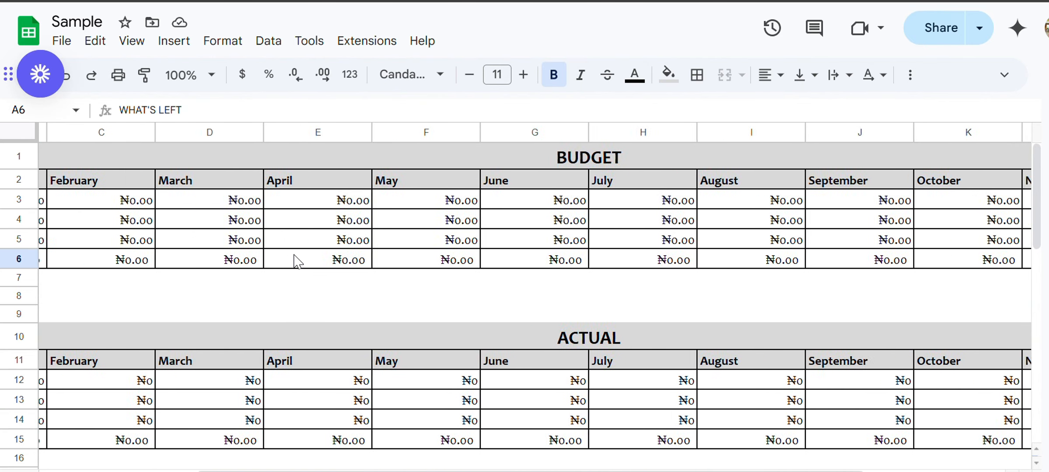
Inspect the January formulas for income, expense, savings/investments and what's left in the BUDGET table.
click(232, 203)
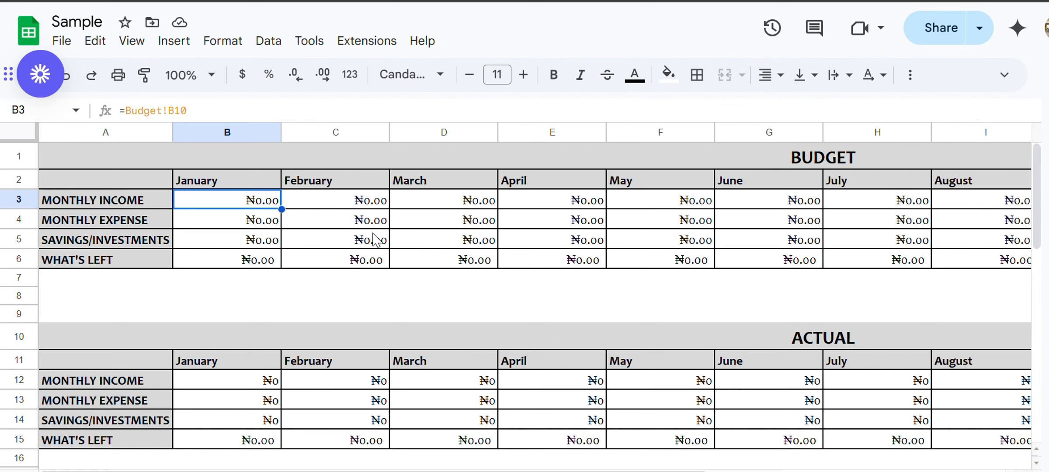
click(223, 225)
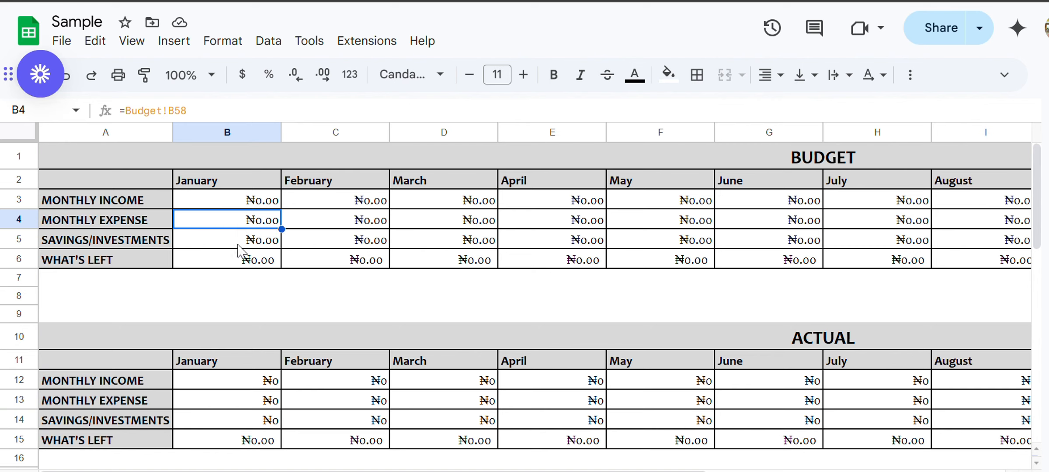
click(242, 247)
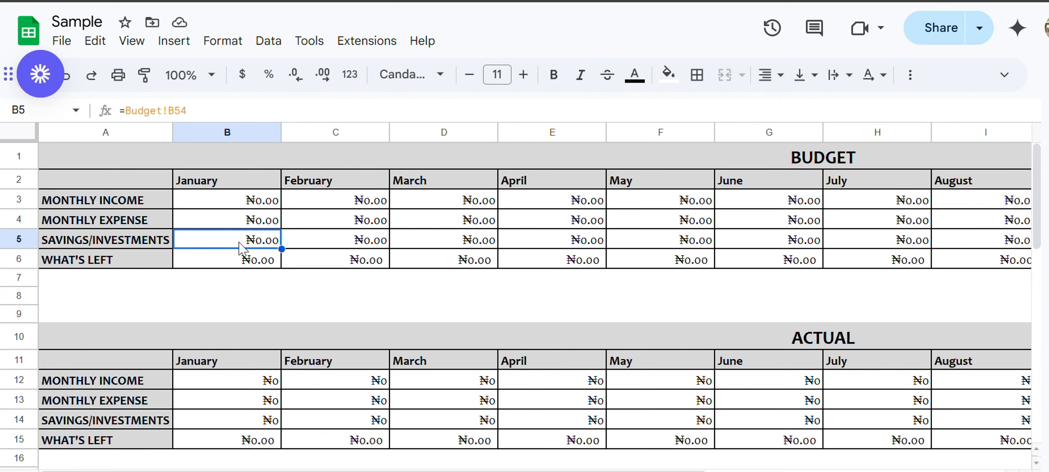
click(229, 262)
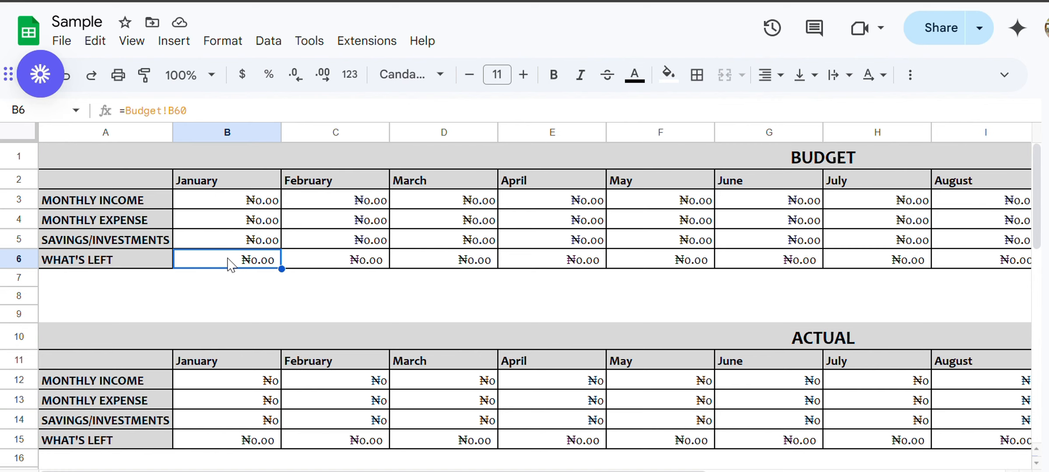
click(19, 261)
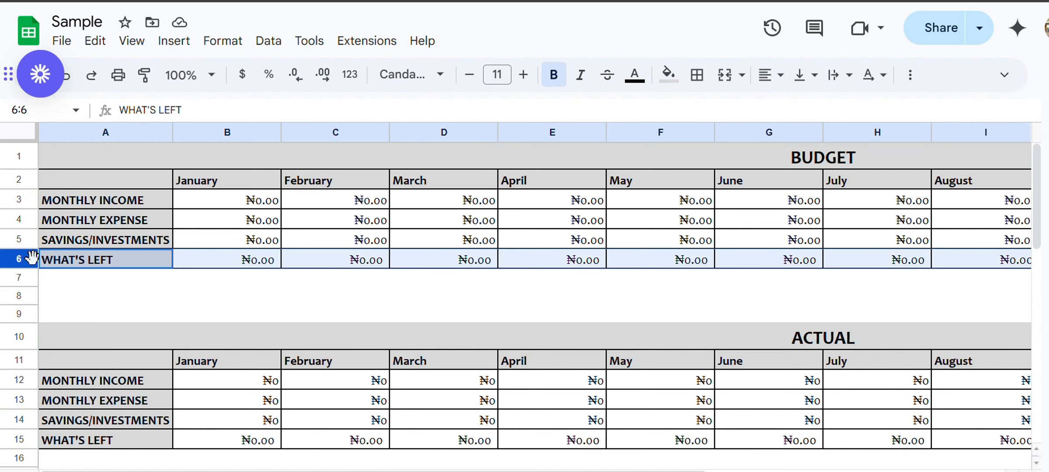
click(222, 303)
Inspect the January income, expense and savings/investments formulas in the ACTUAL table, and its what's left row.
scroll(223, 301, down, 3)
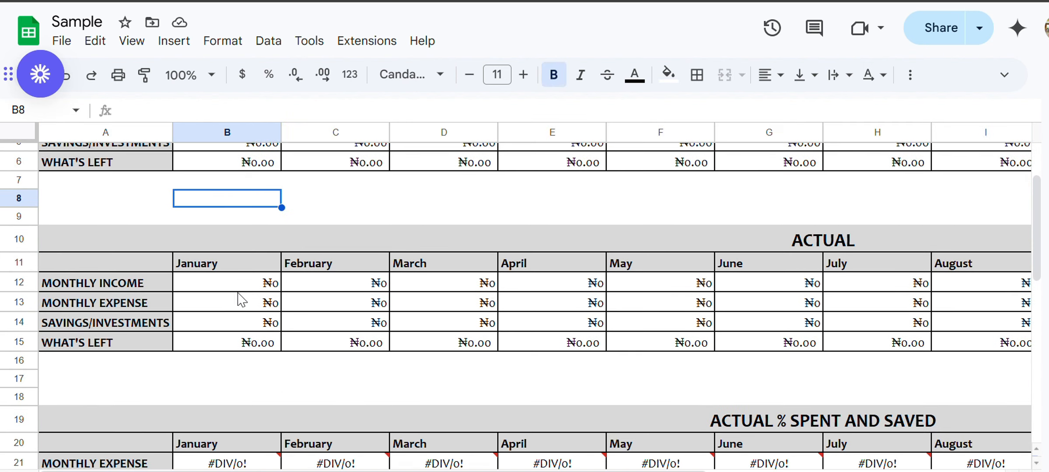
click(492, 287)
scroll(484, 287, up, 3)
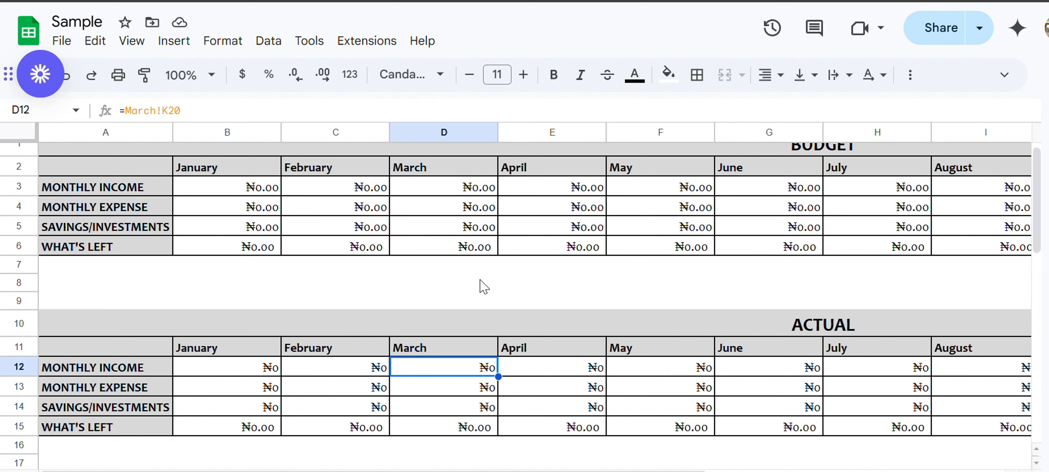
click(217, 374)
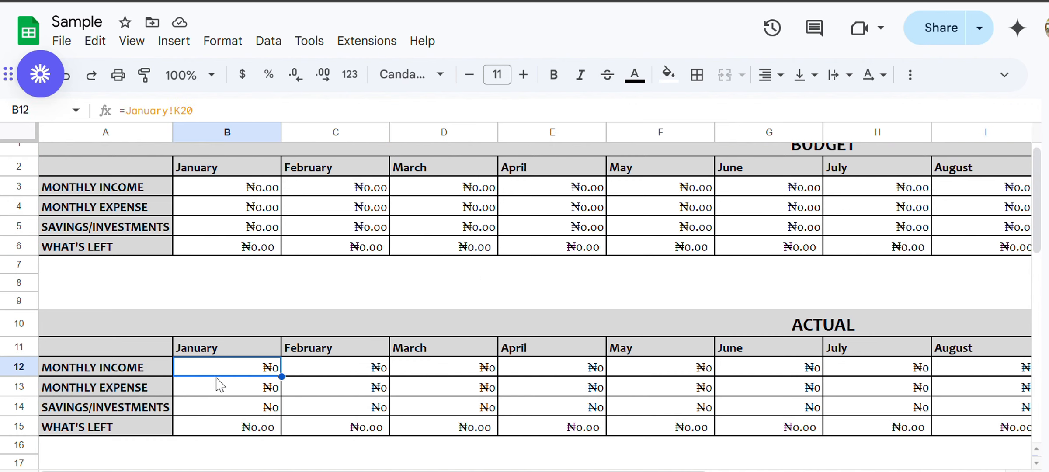
click(215, 392)
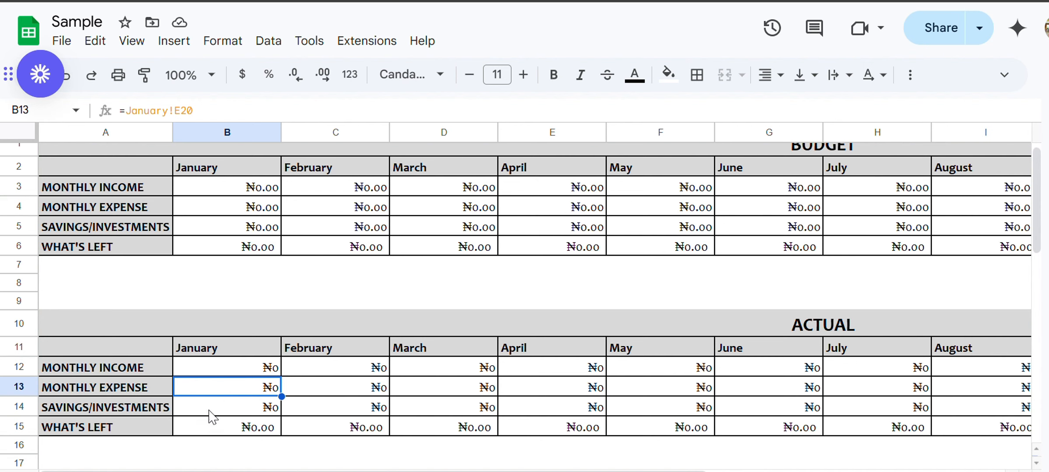
click(209, 411)
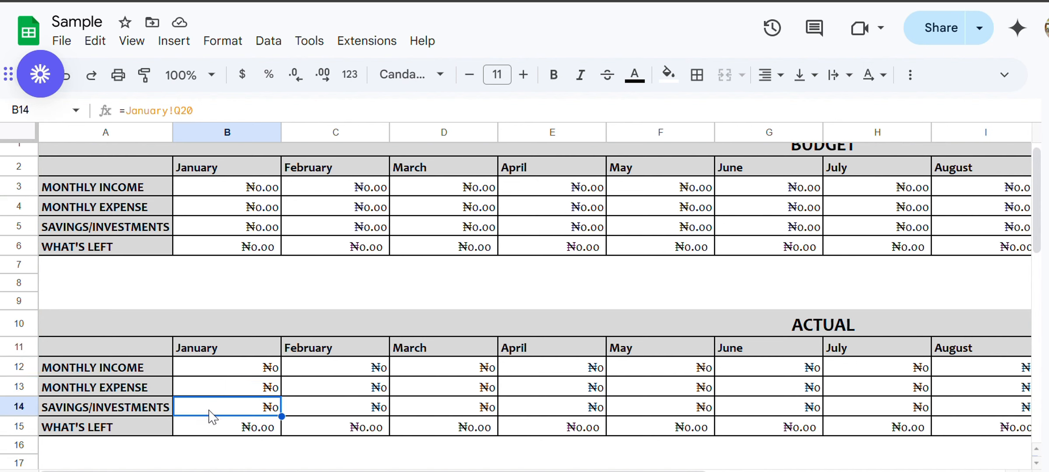
click(19, 410)
click(16, 425)
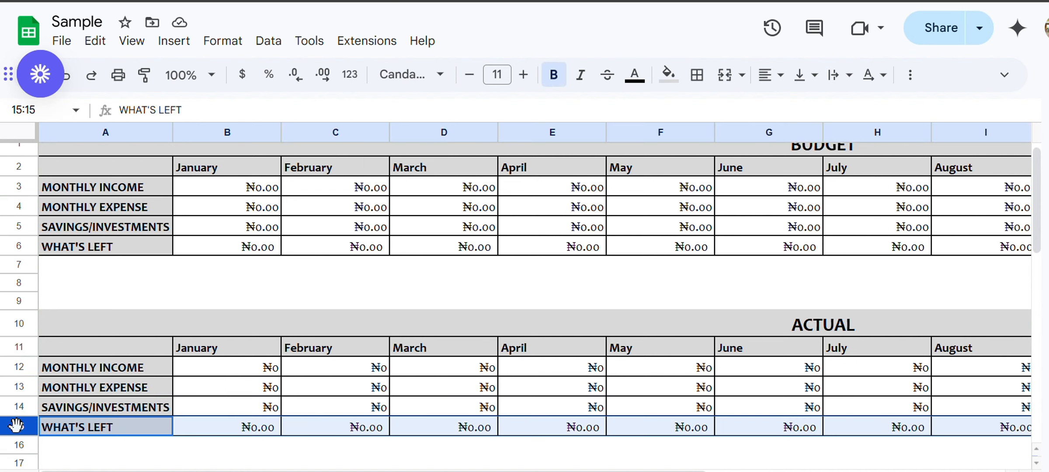
click(129, 387)
Examine the ACTUAL % SPENT AND SAVED table's expense and savings/investments rows, including the January error details and savings formula.
scroll(166, 397, down, 3)
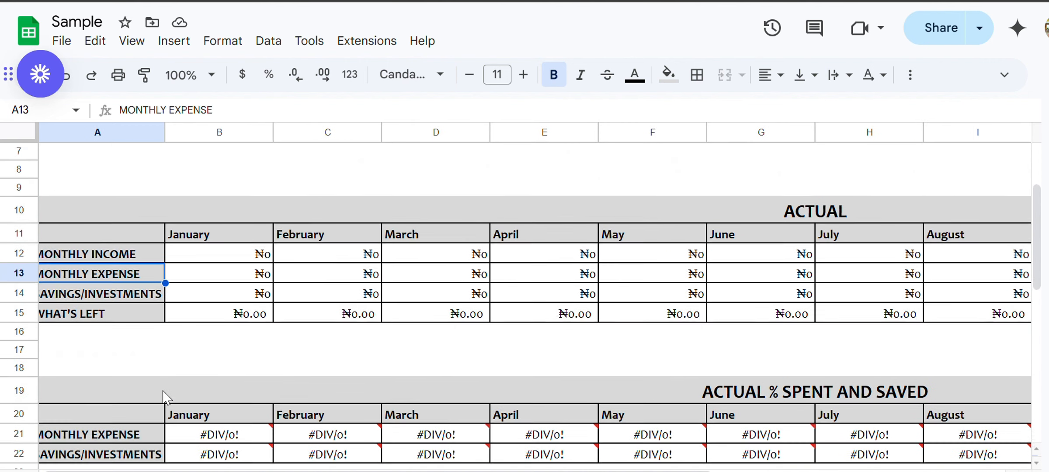
scroll(165, 397, down, 2)
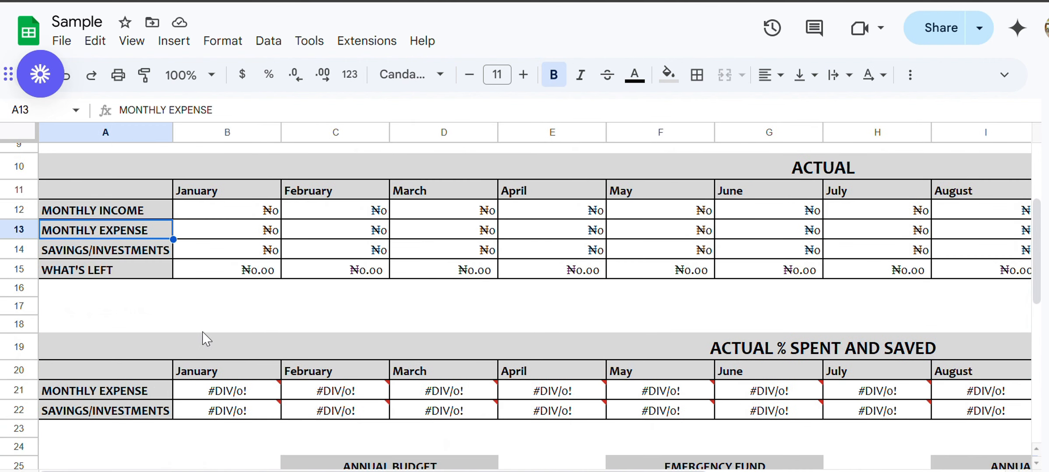
drag(10, 347, 14, 409)
click(124, 372)
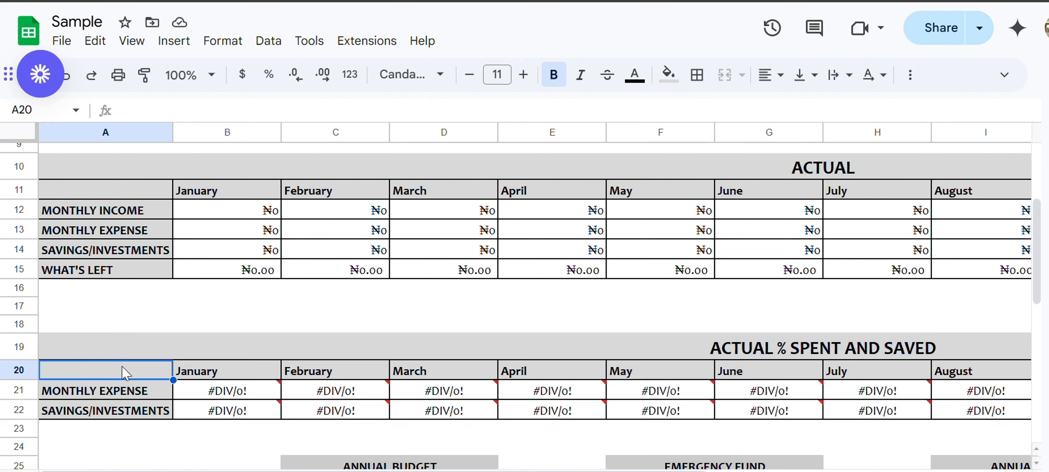
mouse_move(196, 400)
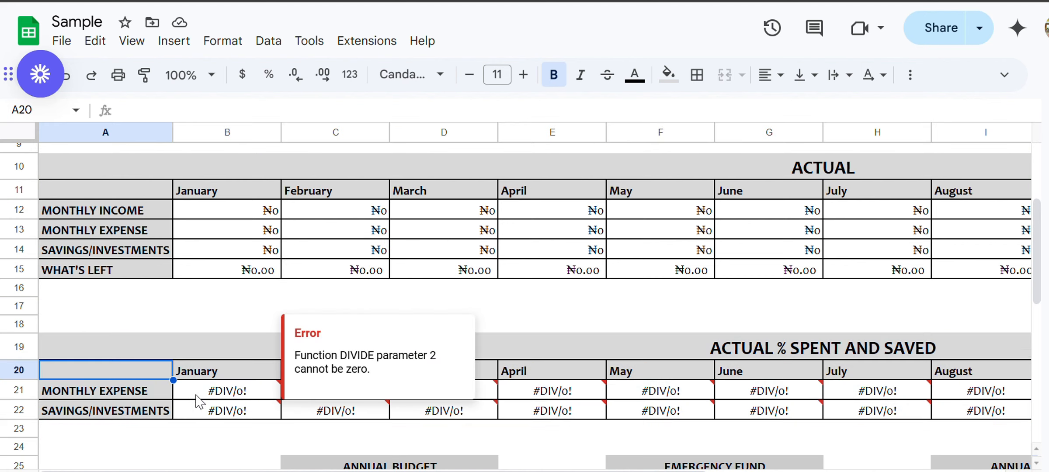
click(133, 398)
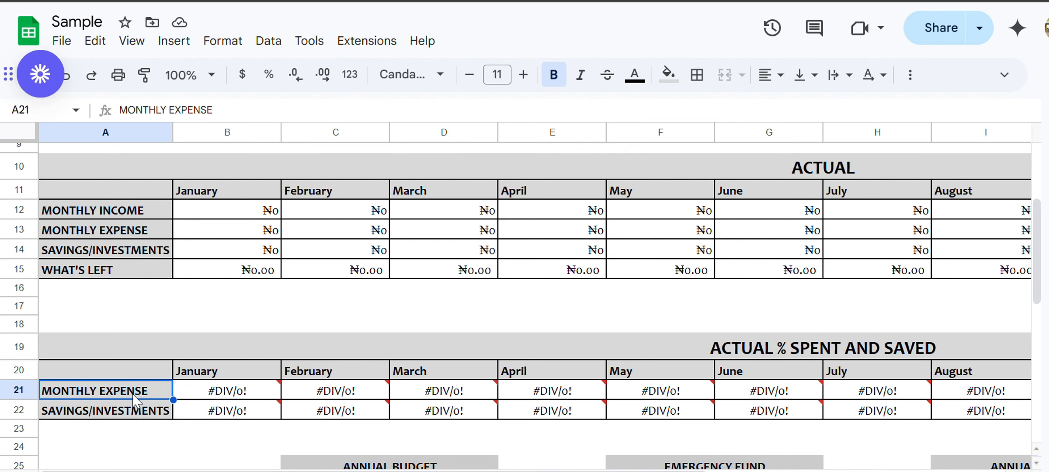
mouse_move(201, 398)
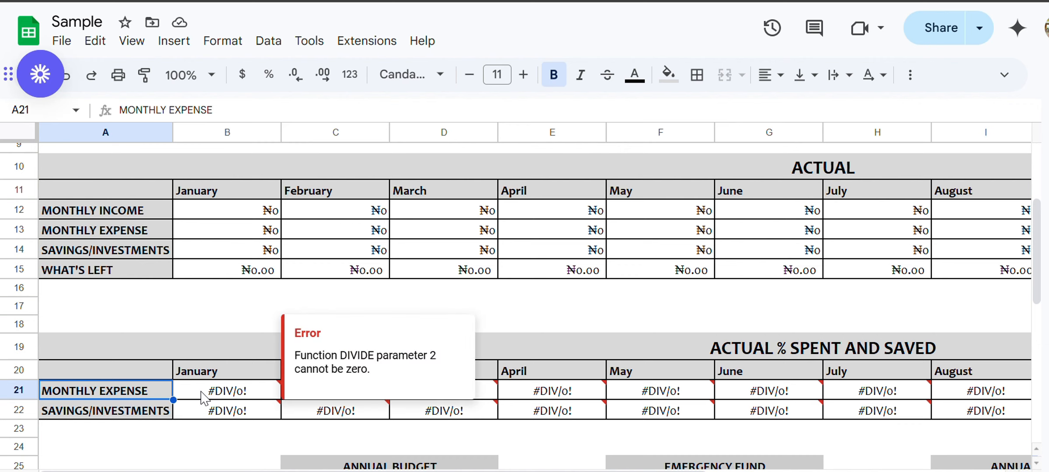
click(226, 412)
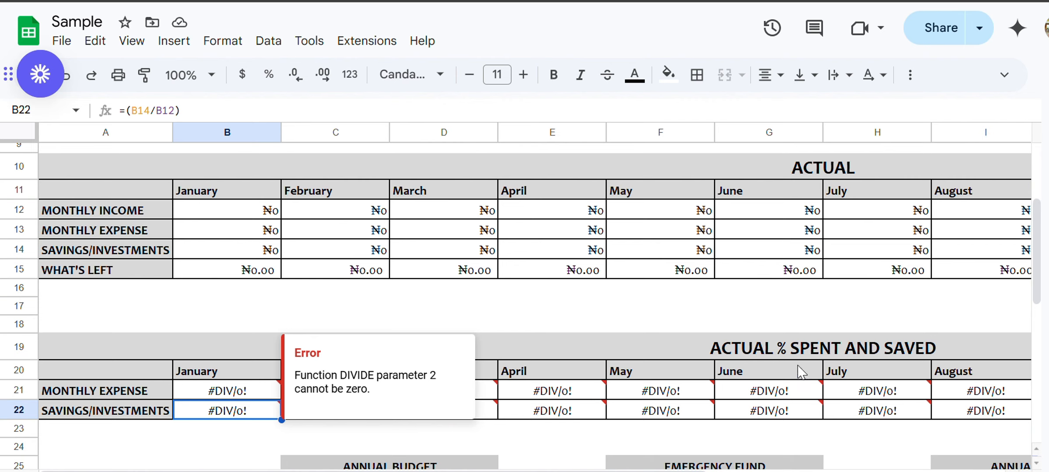
Review the ACTUAL % SPENT AND SAVED heading and its month columns without editing the heading.
click(774, 346)
scroll(743, 349, right, 4)
scroll(743, 349, left, 3)
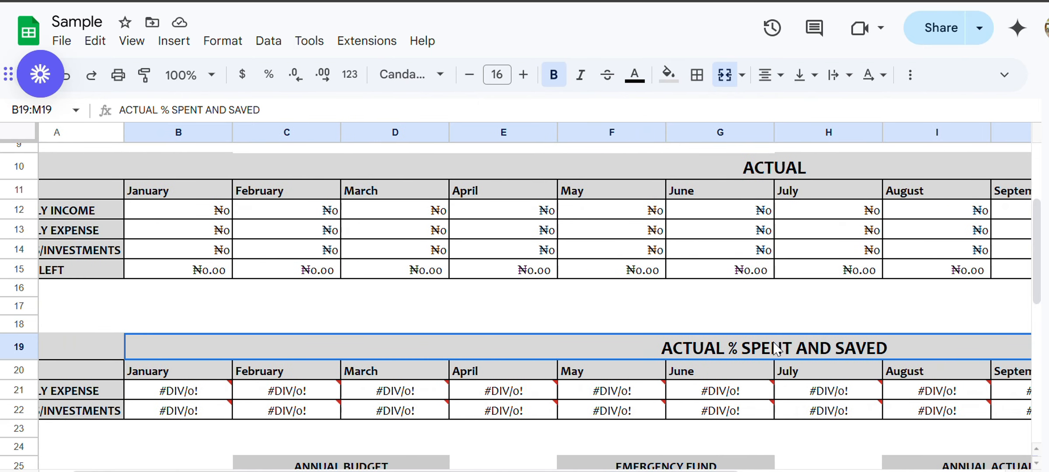
double_click(696, 347)
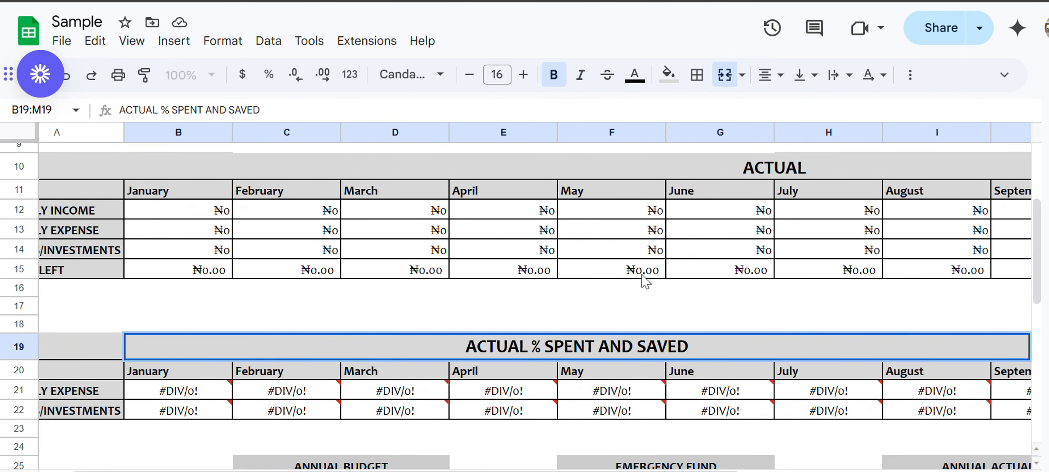
click(638, 304)
scroll(637, 301, left, 2)
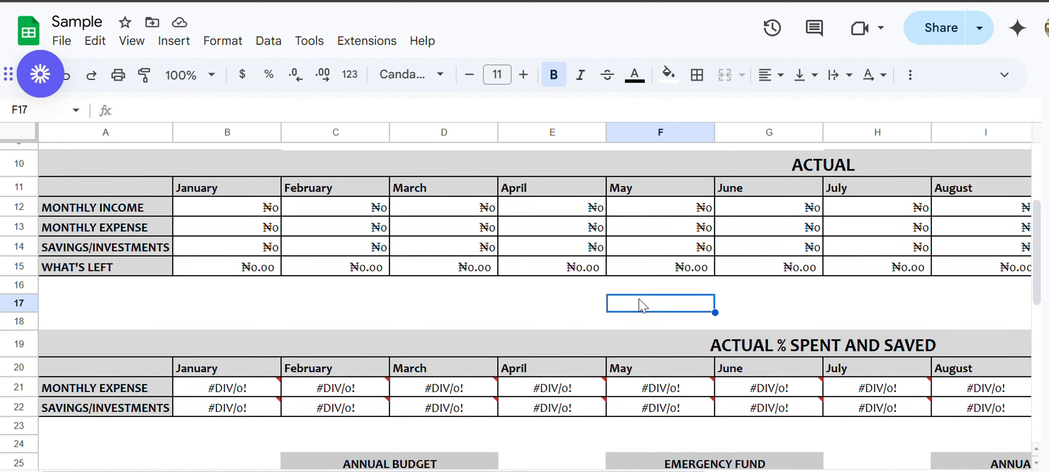
Examine the ANNUAL BUDGET table's income formula and its annual income, expense and savings/investments rows.
scroll(638, 302, down, 3)
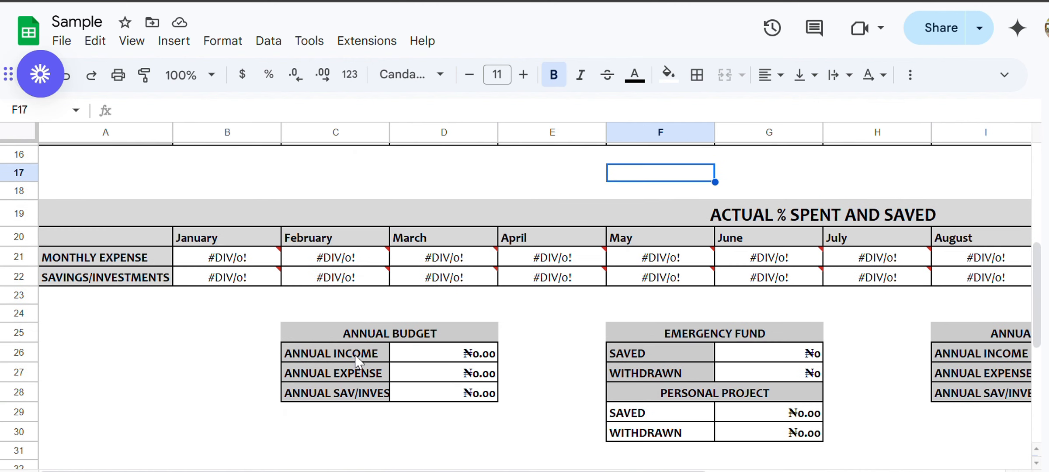
click(427, 359)
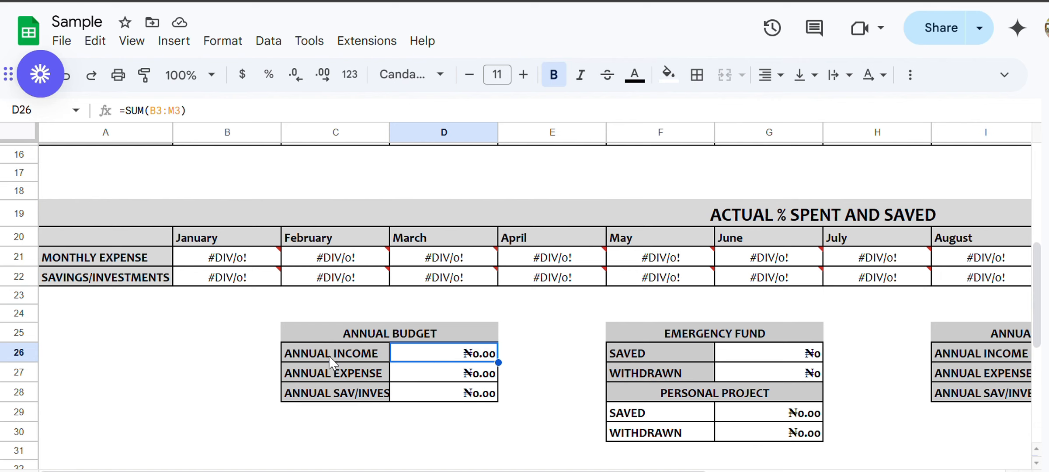
drag(329, 358, 447, 358)
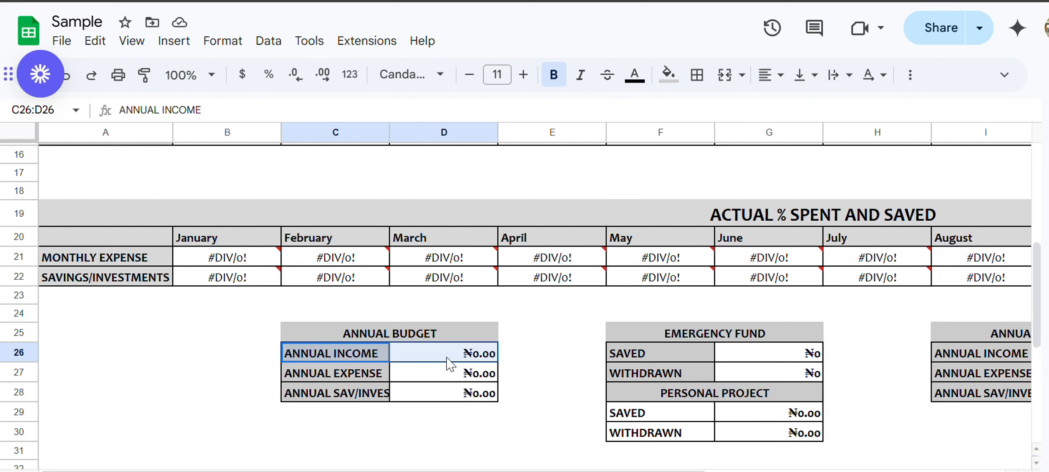
drag(332, 375, 440, 375)
drag(326, 397, 473, 401)
Review the annual income, expense and savings/investments rows of the ANNUAL ACTUALS table.
scroll(473, 401, right, 3)
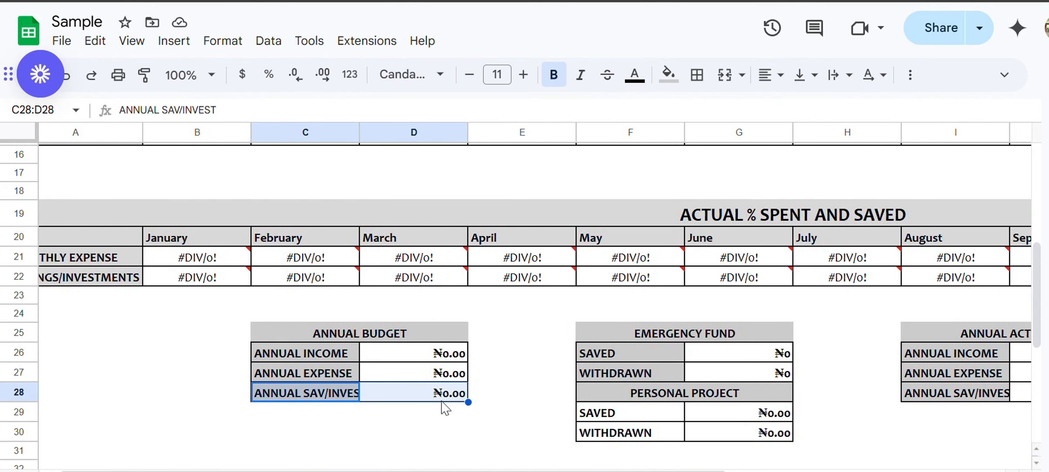
scroll(655, 376, right, 3)
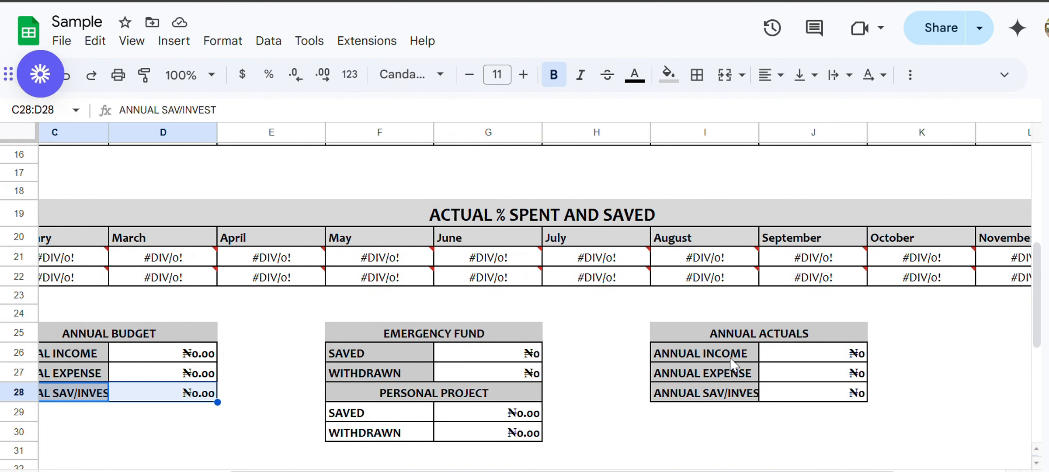
drag(739, 361, 850, 356)
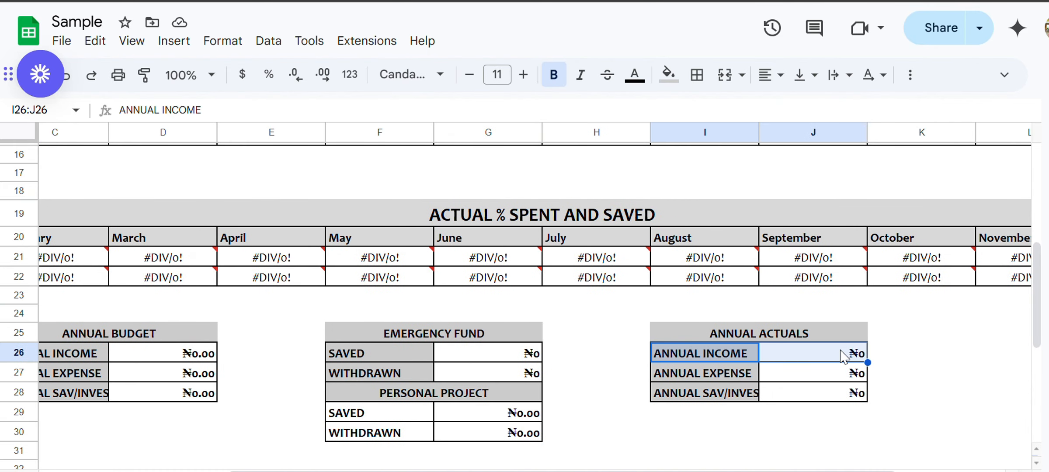
drag(728, 373, 814, 376)
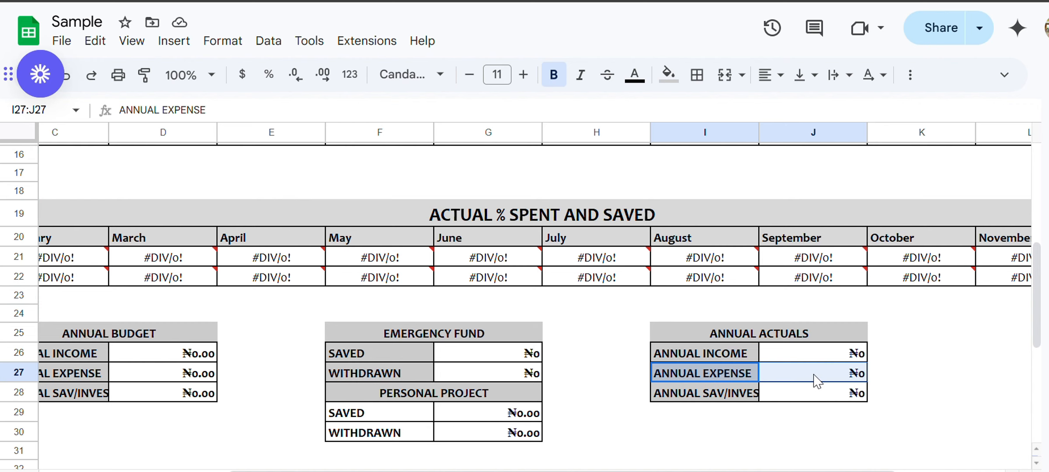
drag(699, 401, 856, 401)
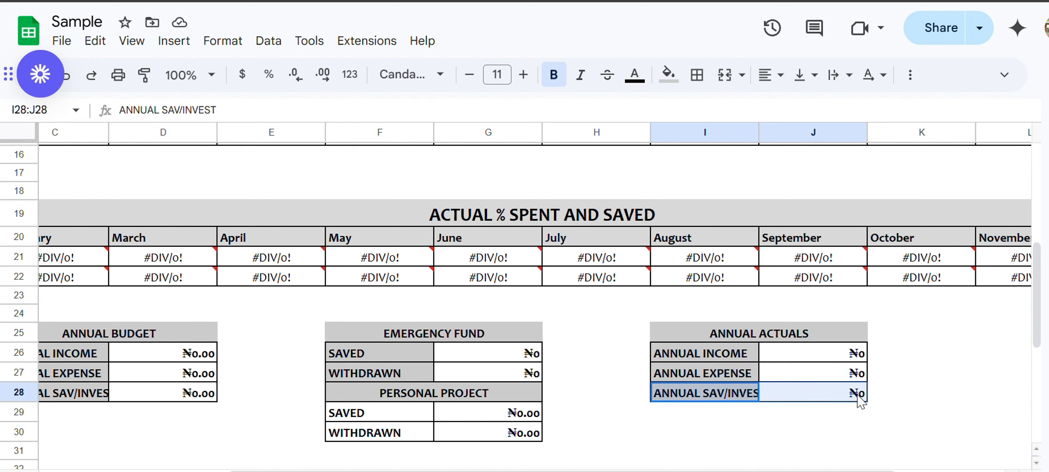
Examine the EMERGENCY FUND table's saved and withdrawn rows, including the formulas behind their amounts.
scroll(617, 407, down, 1)
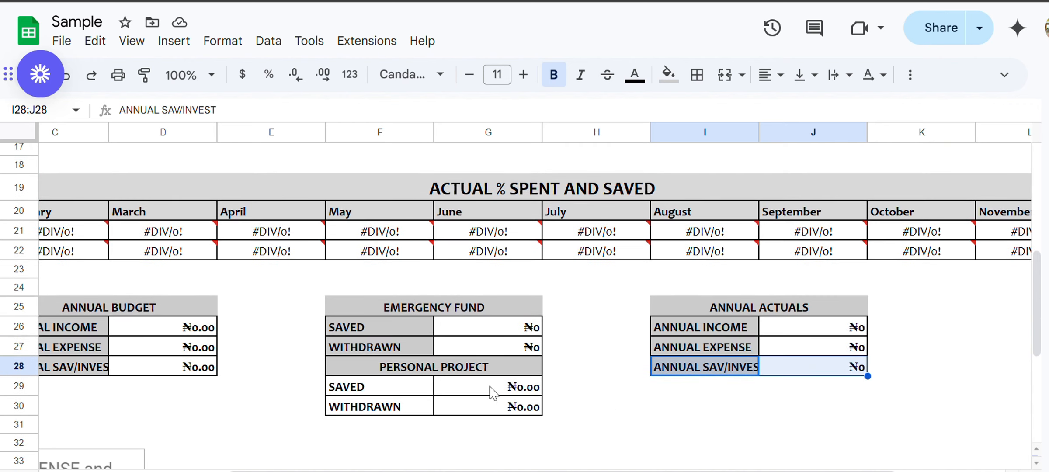
drag(305, 293, 561, 425)
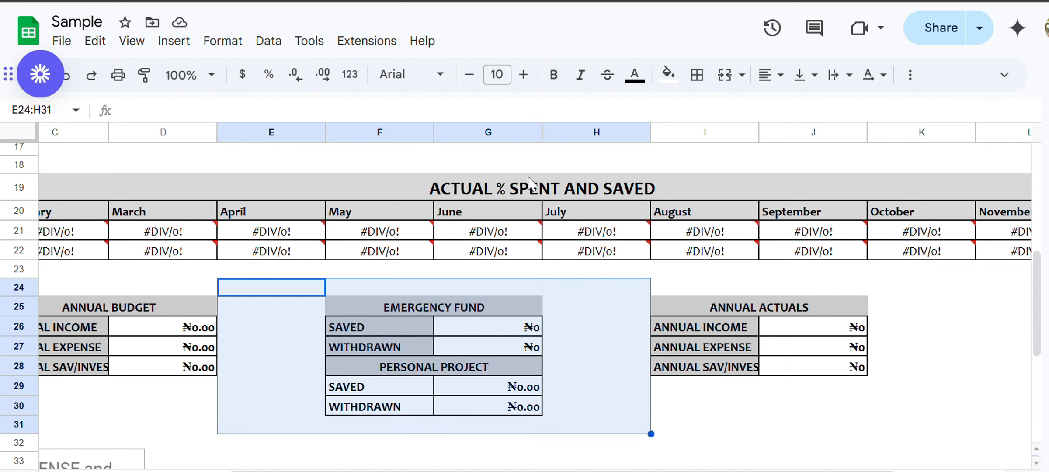
click(555, 387)
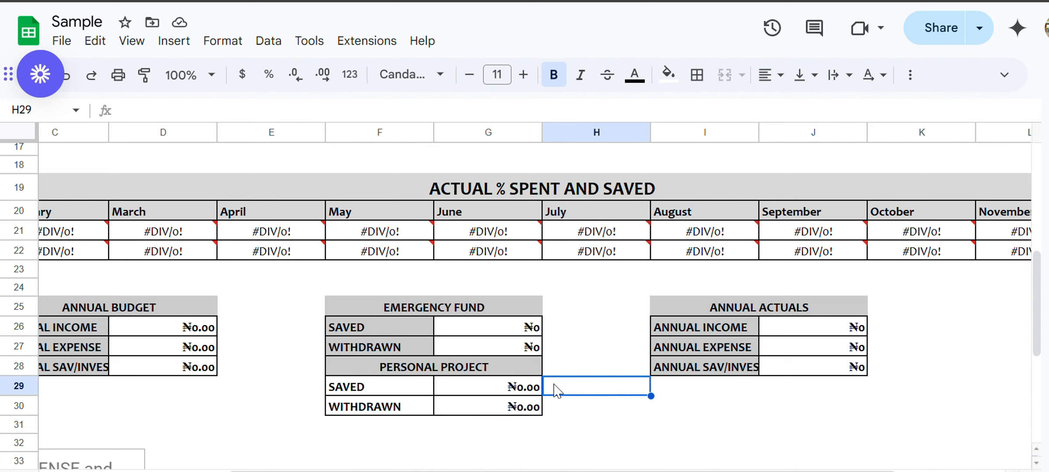
click(457, 314)
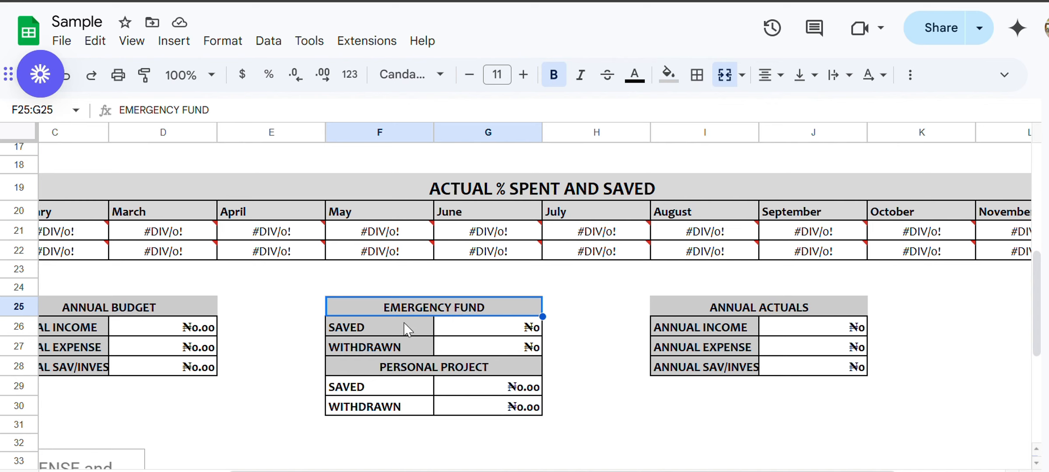
click(396, 333)
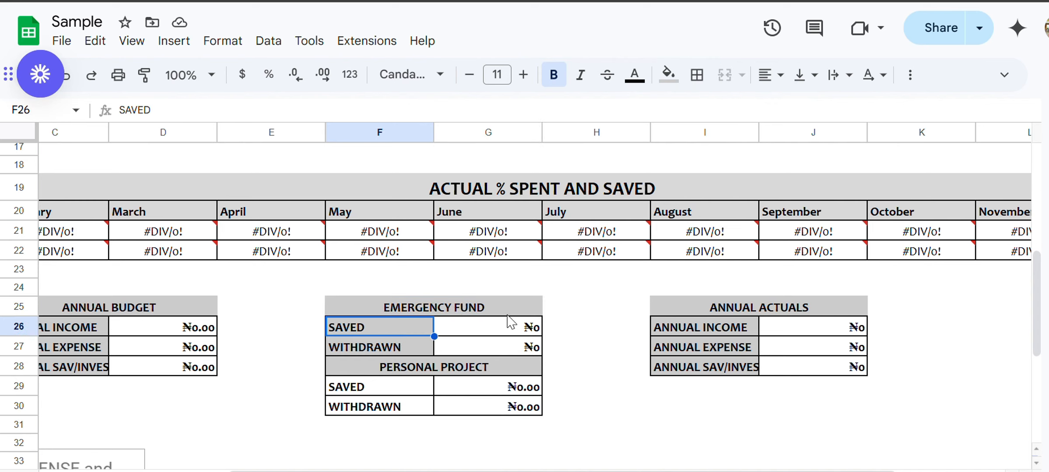
click(509, 329)
click(398, 349)
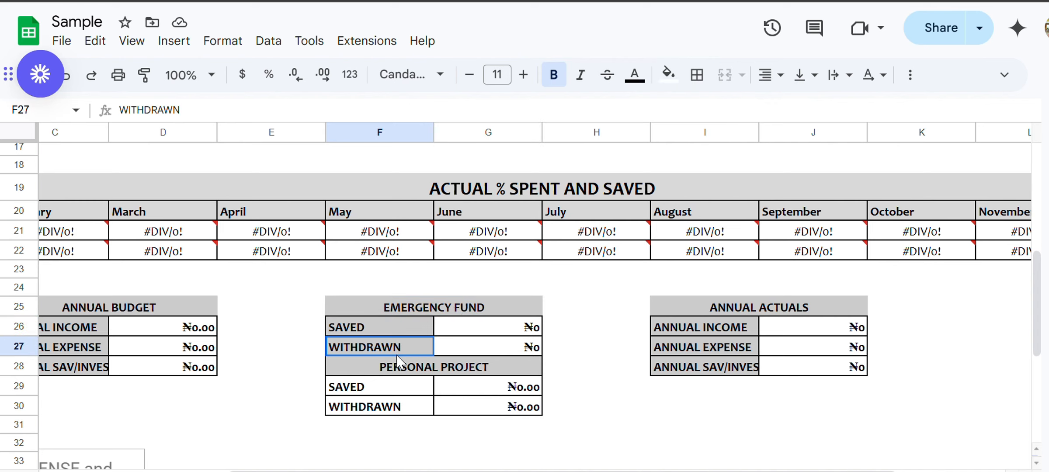
click(493, 347)
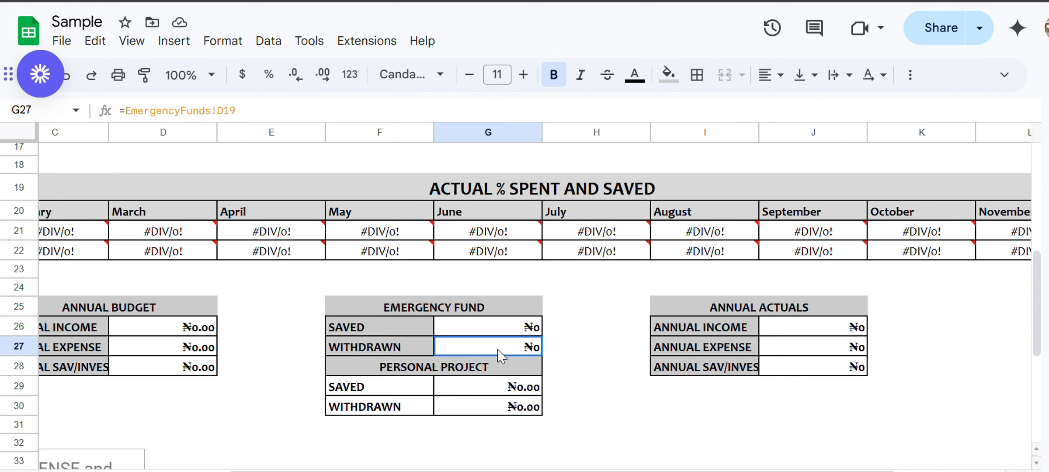
Review the PERSONAL PROJECT heading and withdrawn amount, and highlight the combined emergency fund and personal project block.
click(401, 376)
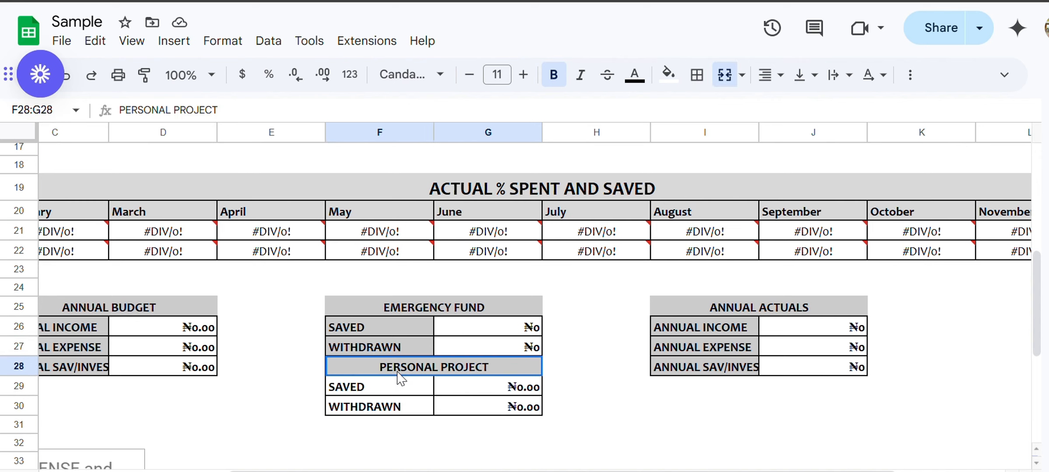
click(488, 409)
drag(573, 350, 320, 388)
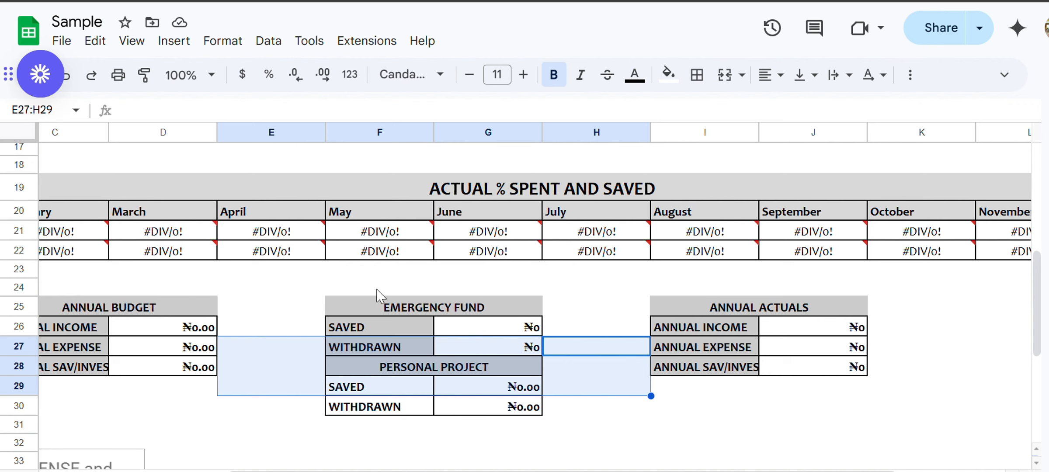
drag(341, 289, 542, 453)
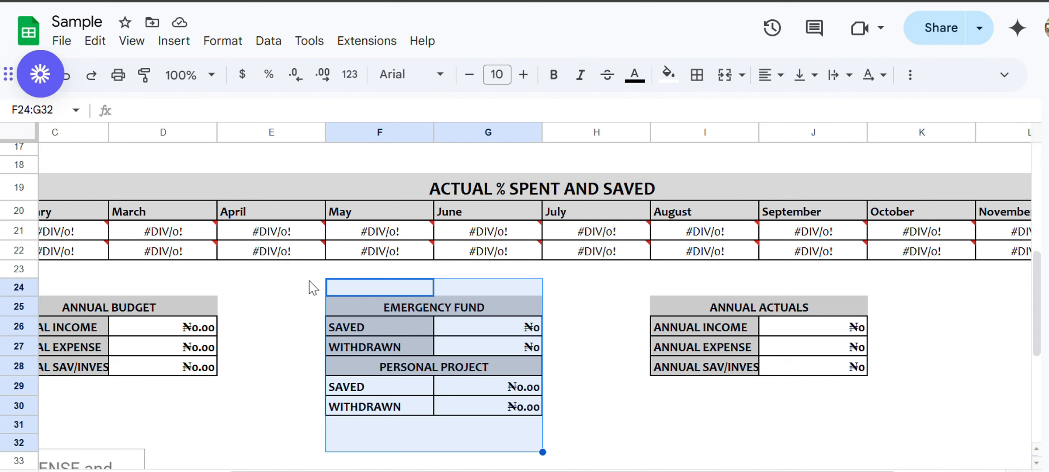
drag(284, 297, 590, 446)
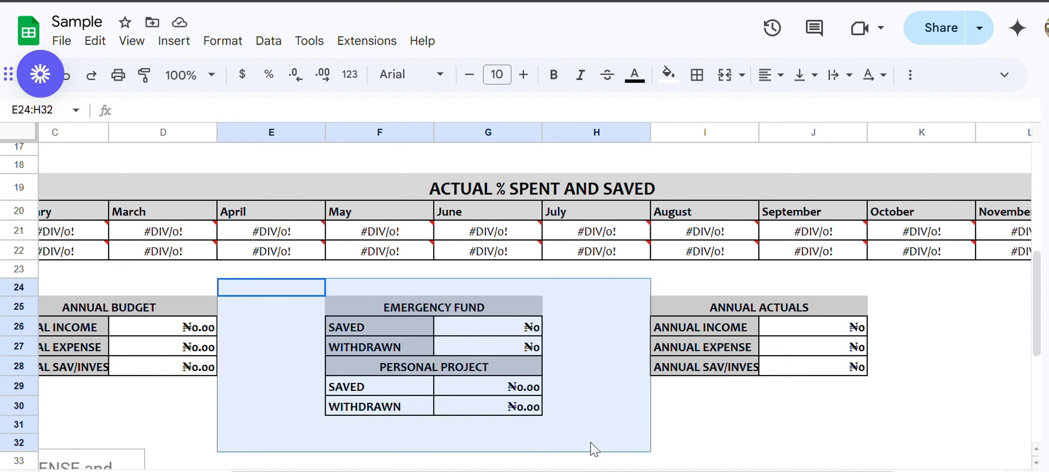
Inspect the ANNUAL ACTUALS savings/investments formula and trace its SUM(B14:M14) part to the ACTUAL table's savings row.
click(751, 367)
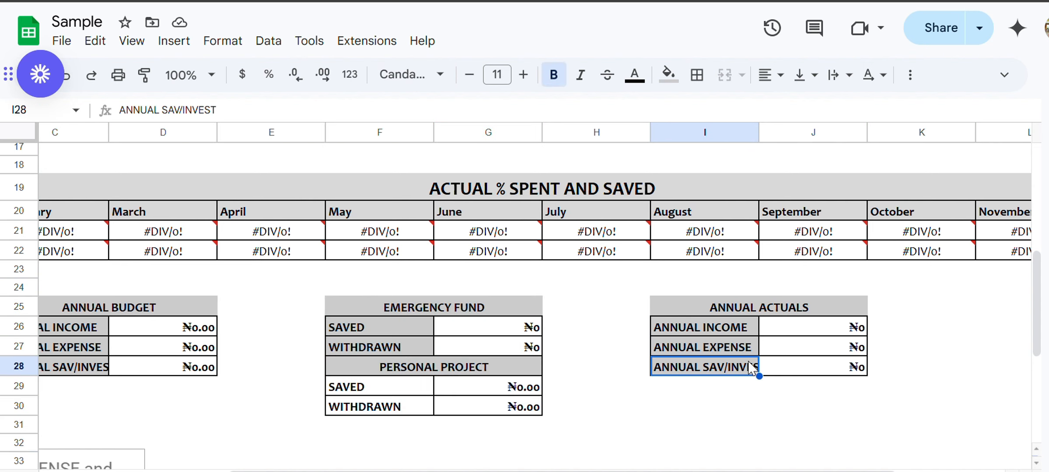
drag(813, 386, 728, 370)
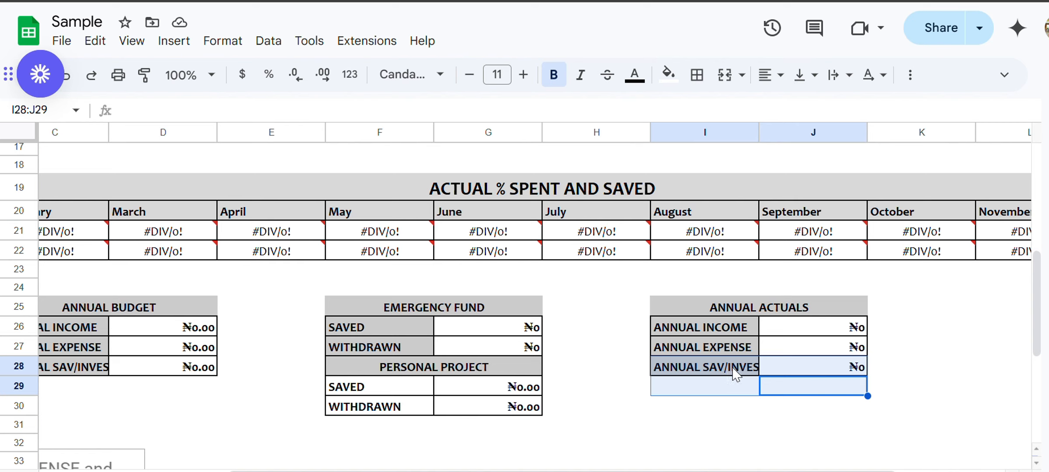
click(827, 372)
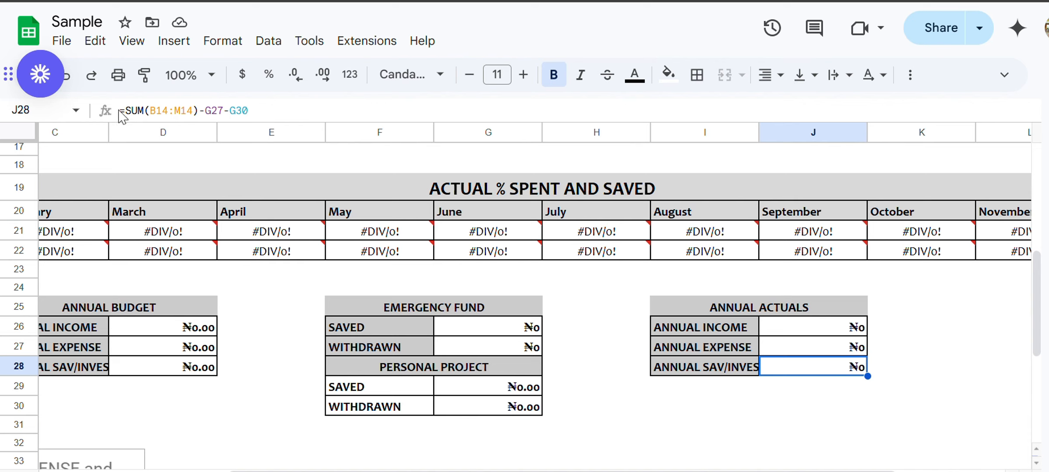
drag(198, 110, 119, 111)
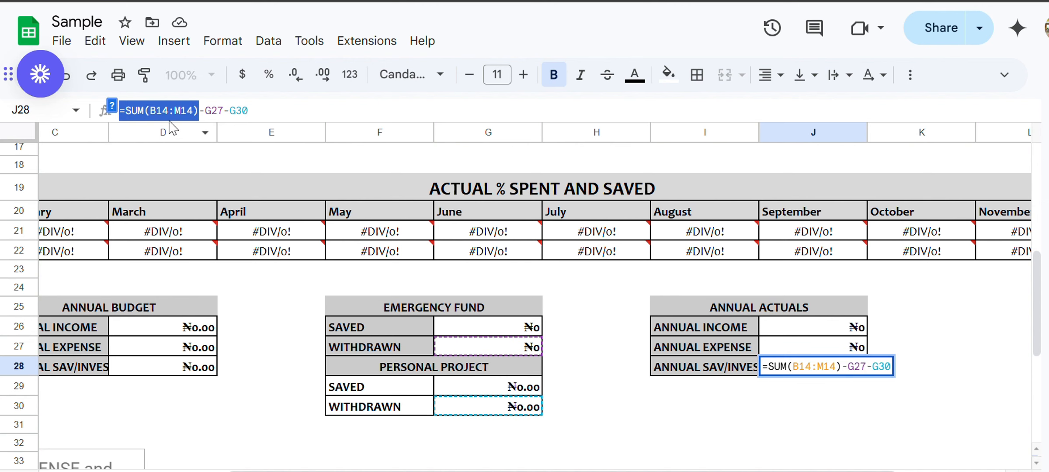
scroll(289, 247, up, 3)
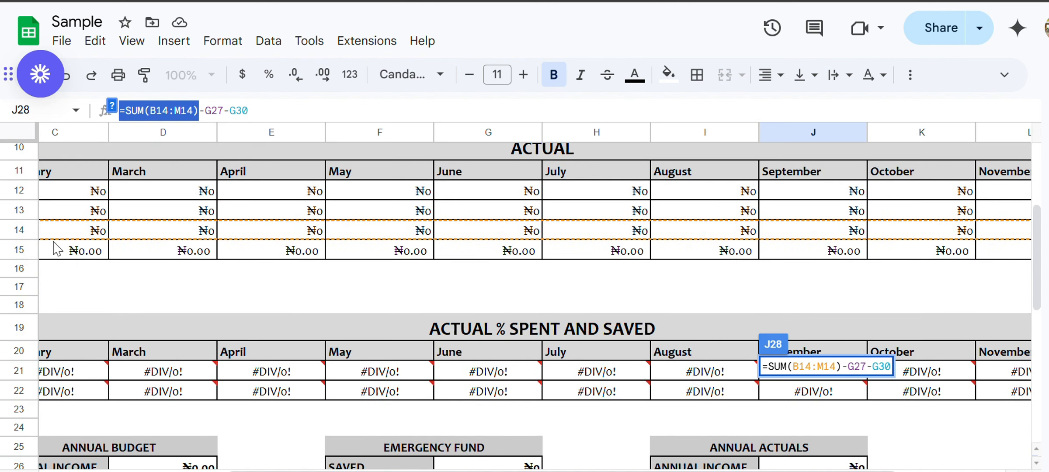
scroll(424, 227, left, 3)
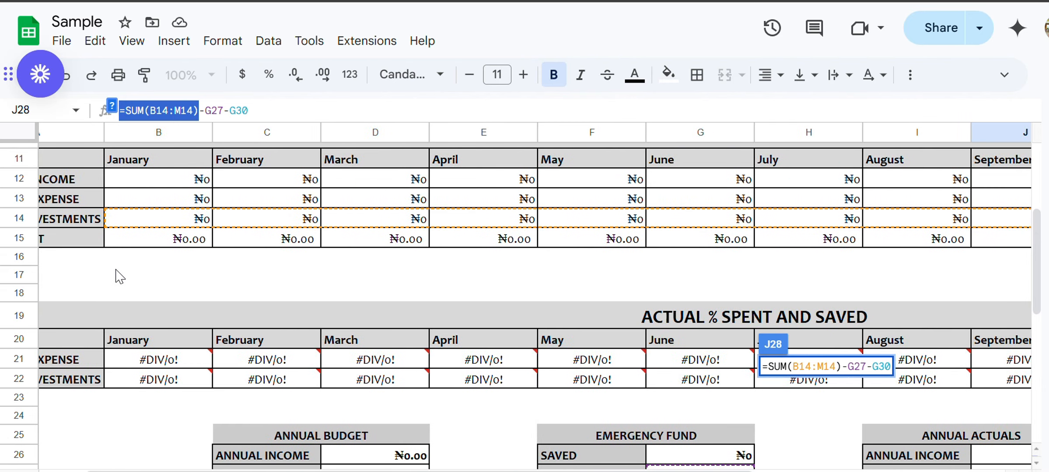
Leave the formula unedited and check the emergency fund and personal project withdrawn cells it subtracts, G27 and G30.
scroll(118, 274, right, 2)
scroll(117, 274, down, 3)
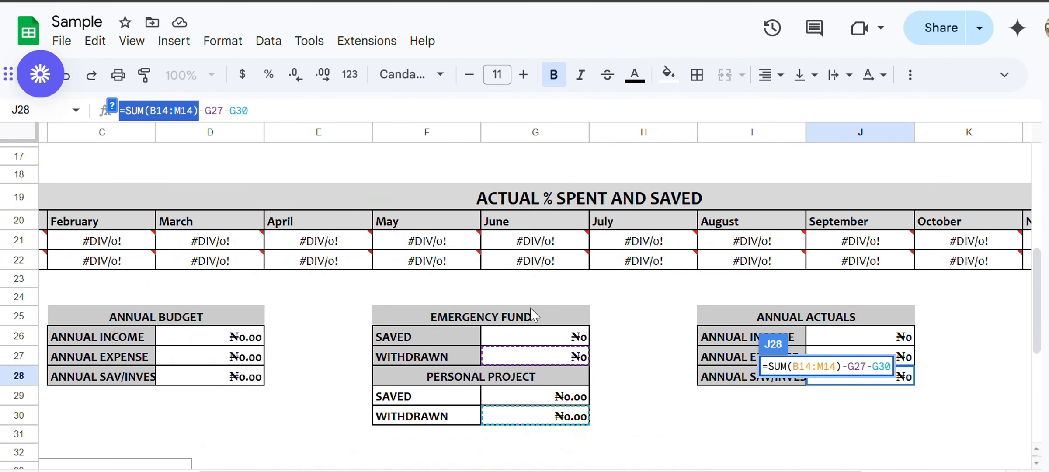
click(617, 361)
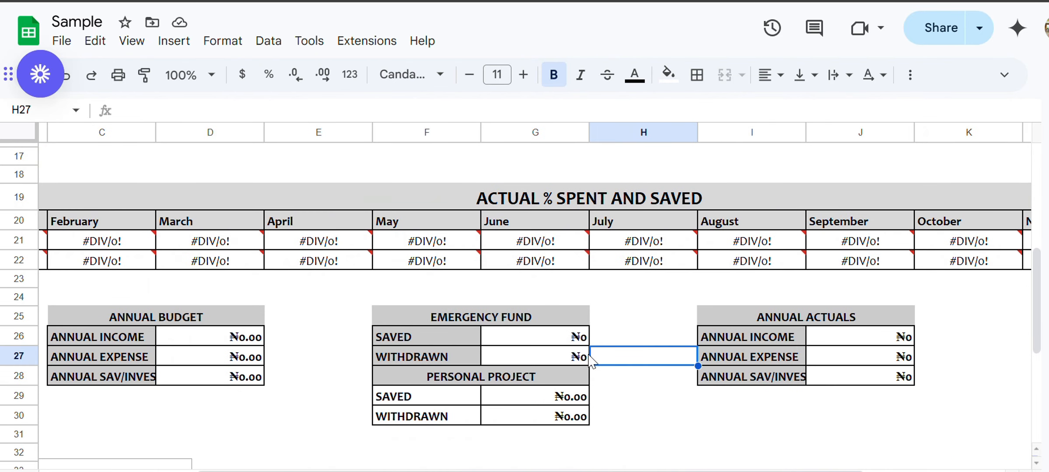
click(548, 357)
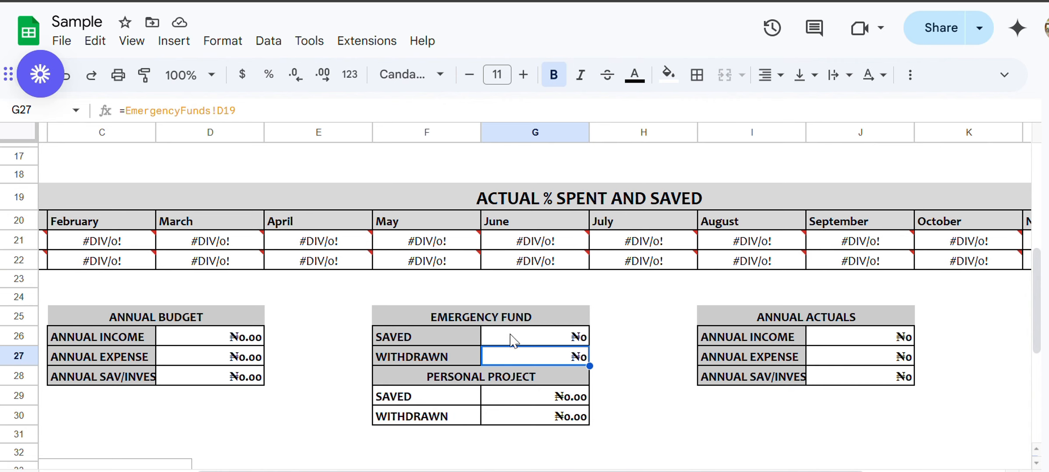
click(541, 418)
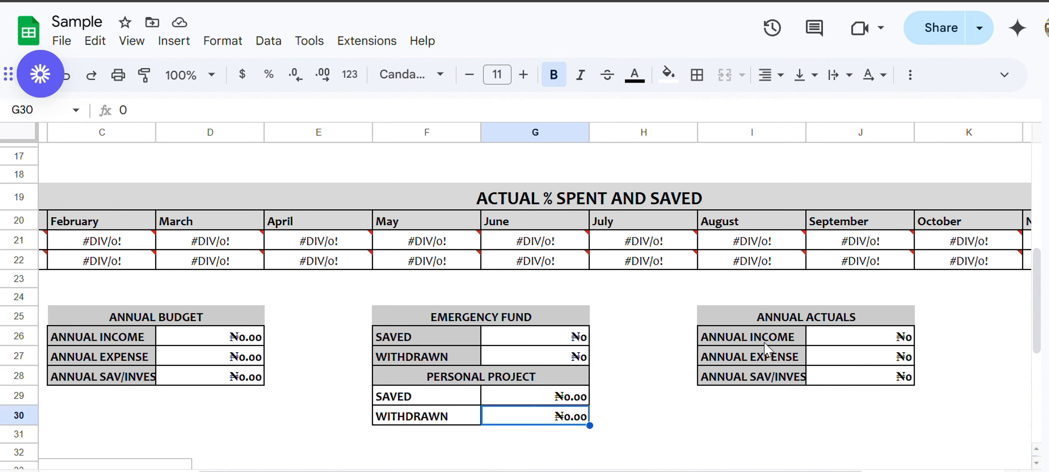
View the monthly income, expense and savings/investments chart below the annual tables.
scroll(765, 350, down, 1)
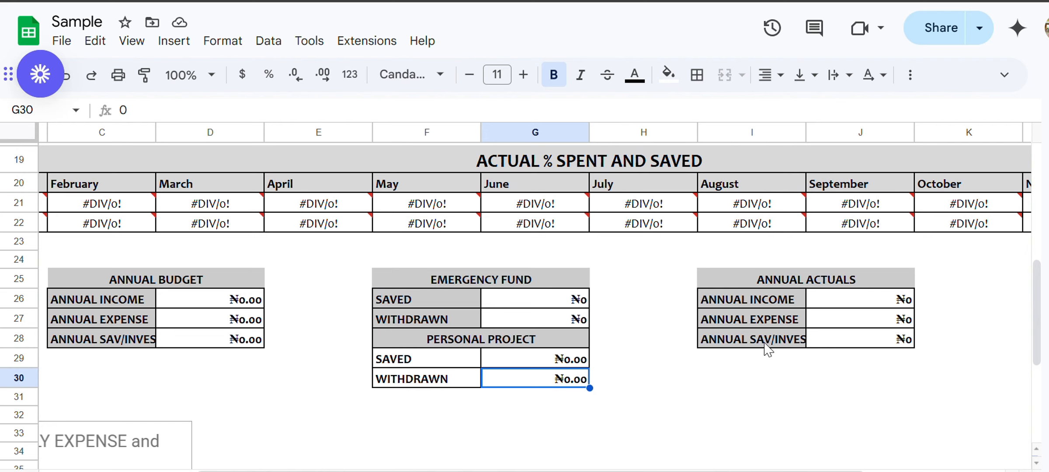
scroll(767, 350, down, 5)
scroll(766, 352, left, 3)
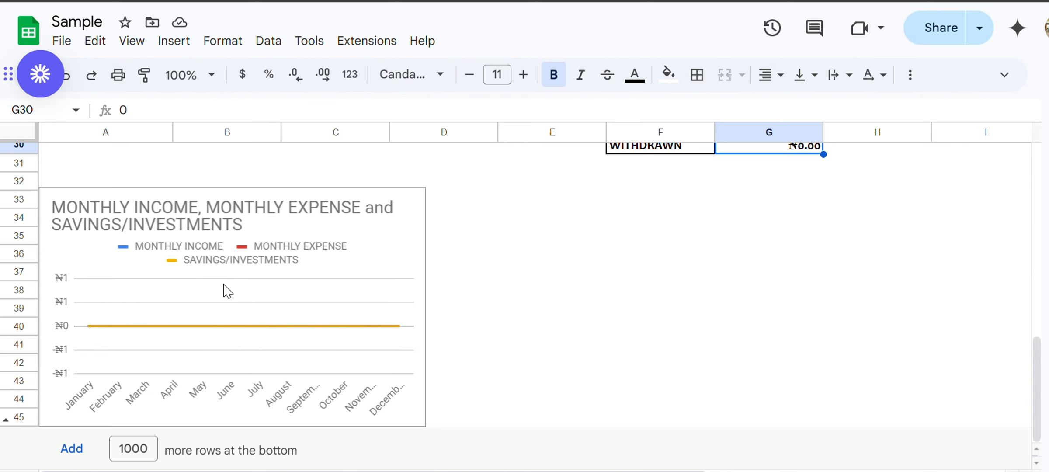
Open the next sheet and look over its category Budget and Actual table and the chart beneath it.
key(ctrl+shift+Page_Down)
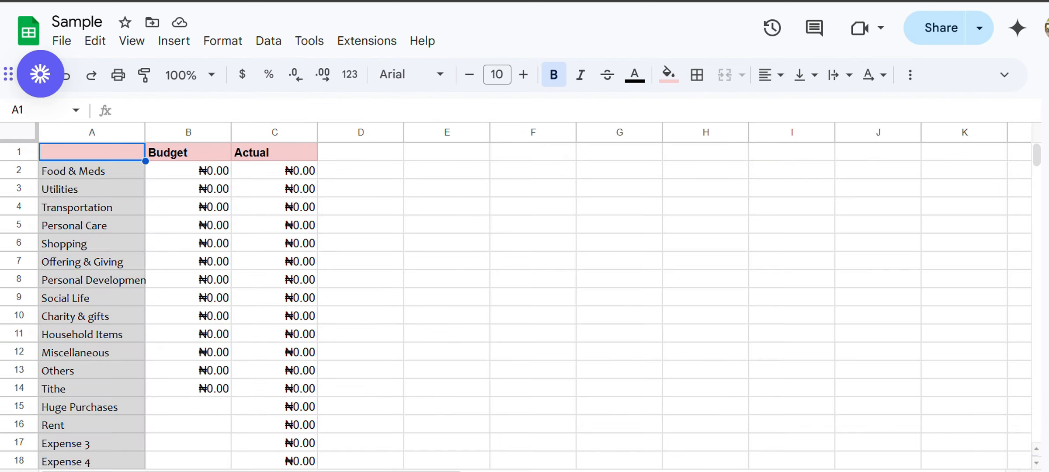
scroll(426, 359, down, 6)
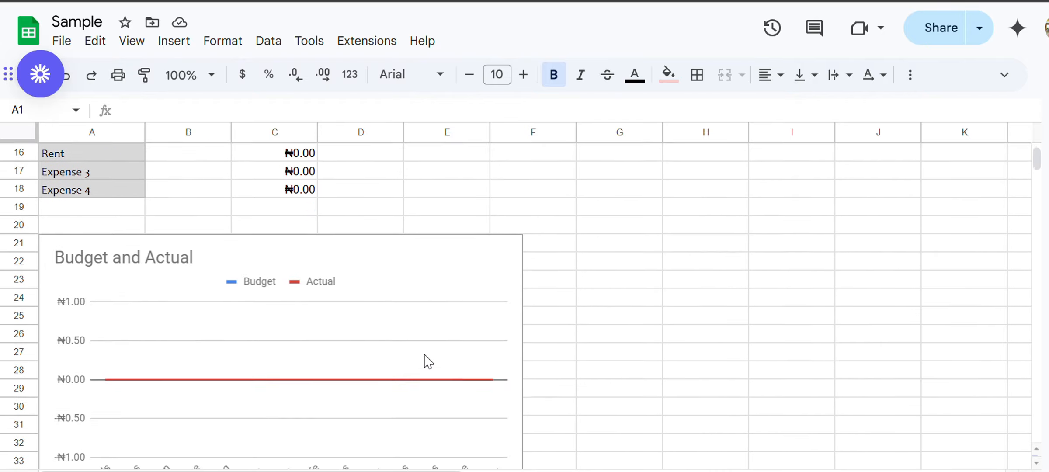
scroll(426, 360, up, 6)
scroll(426, 359, down, 10)
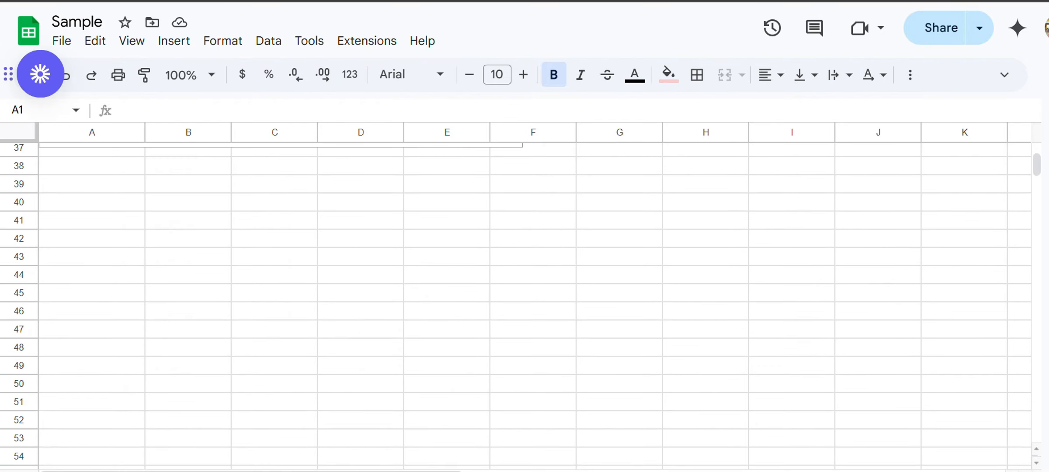
Revisit the summary sheet's monthly chart, and return to the start of the category Budget and Actual table.
key(ctrl+shift+Page_Up)
click(145, 369)
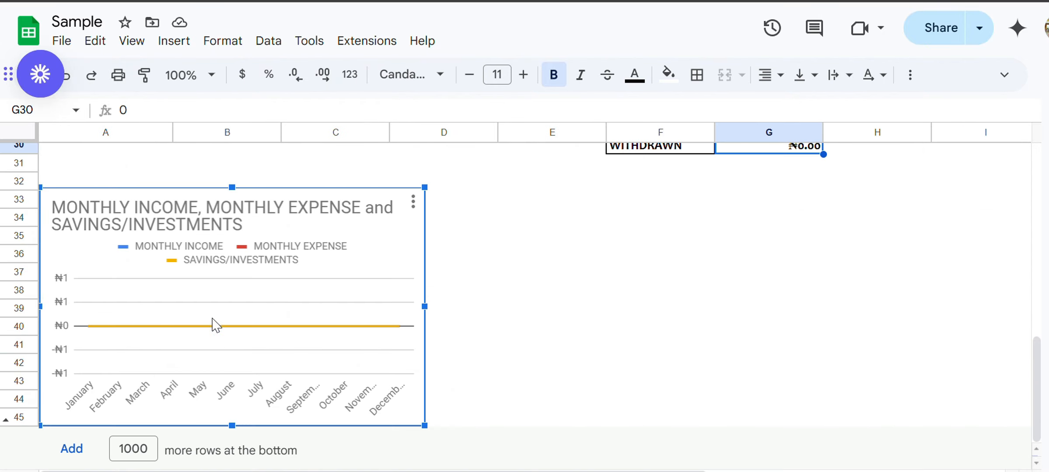
key(ctrl+shift+Page_Down)
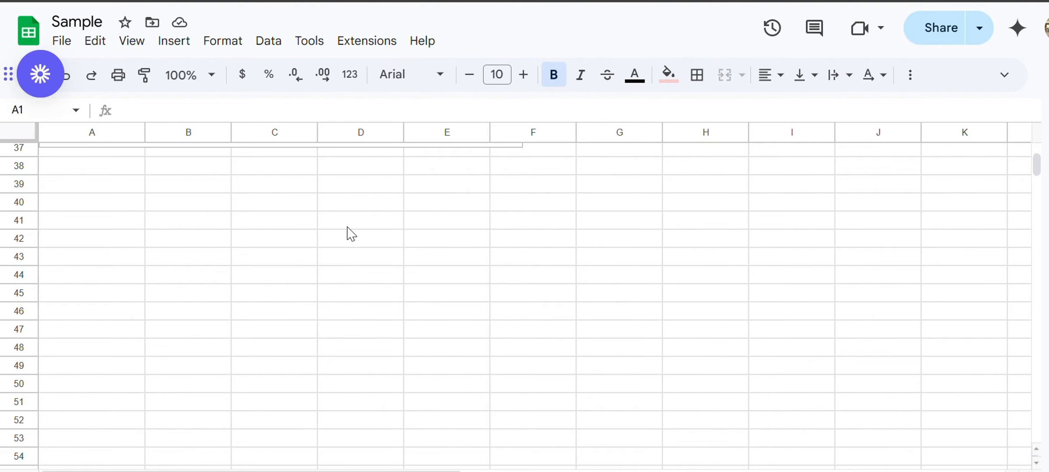
scroll(347, 232, up, 9)
scroll(347, 232, up, 2)
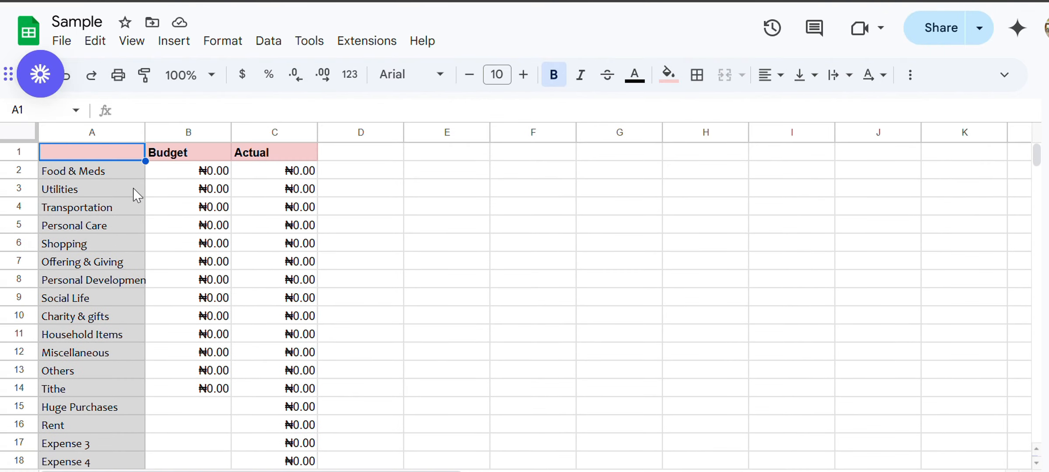
Highlight the expense categories from Food & Meds to Expense 4 in A2:A18 and check their link to the Budget sheet.
click(88, 174)
drag(89, 175, 99, 362)
scroll(99, 362, up, 2)
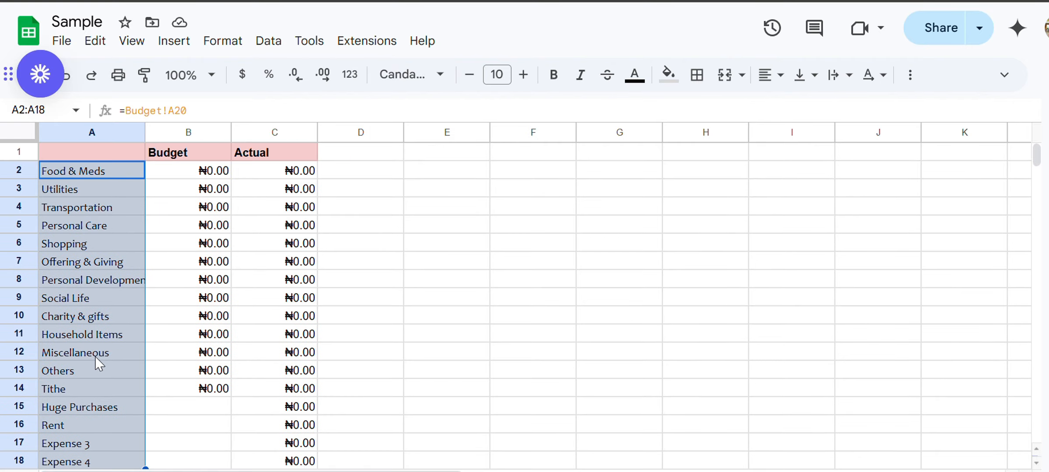
Highlight the Budget and Actual amounts beside the expense categories and examine the Budget and Actual chart beneath the table.
drag(214, 170, 212, 387)
drag(301, 170, 322, 391)
scroll(323, 391, down, 3)
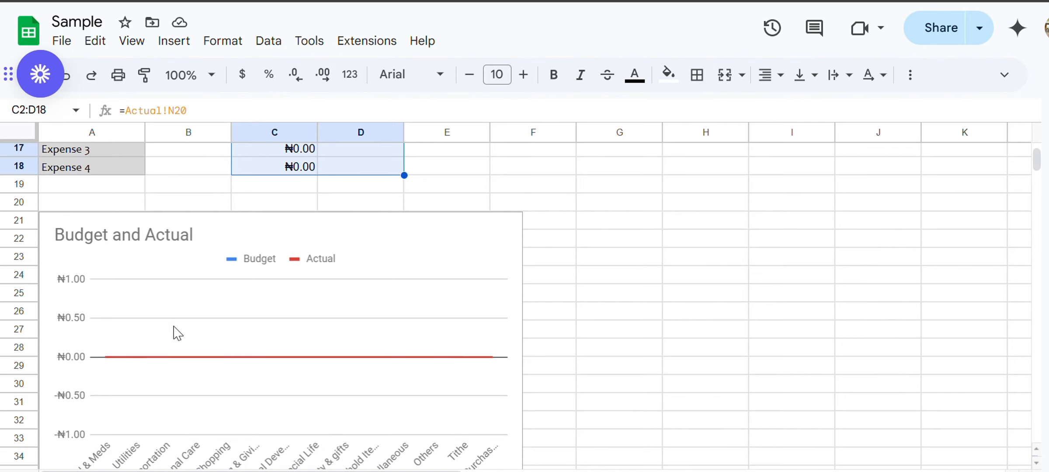
scroll(175, 327, down, 1)
click(173, 326)
scroll(173, 327, down, 1)
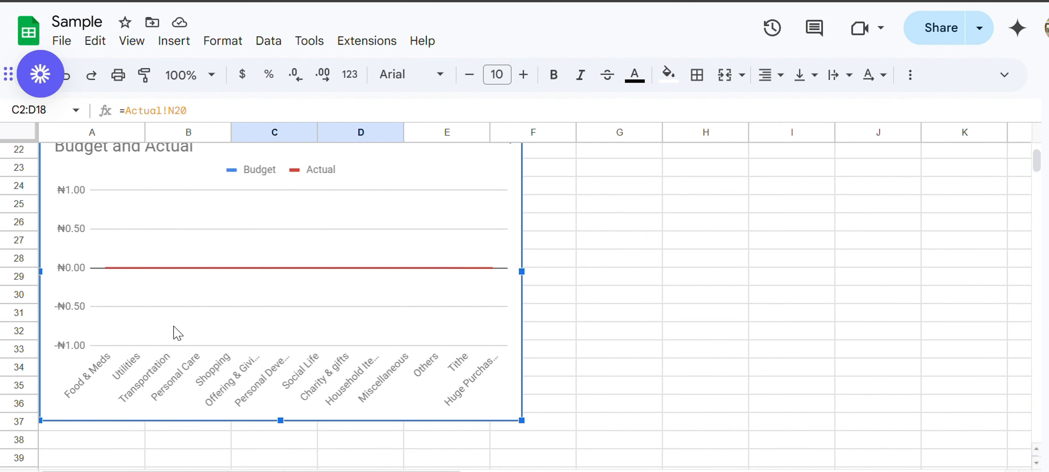
scroll(175, 330, up, 7)
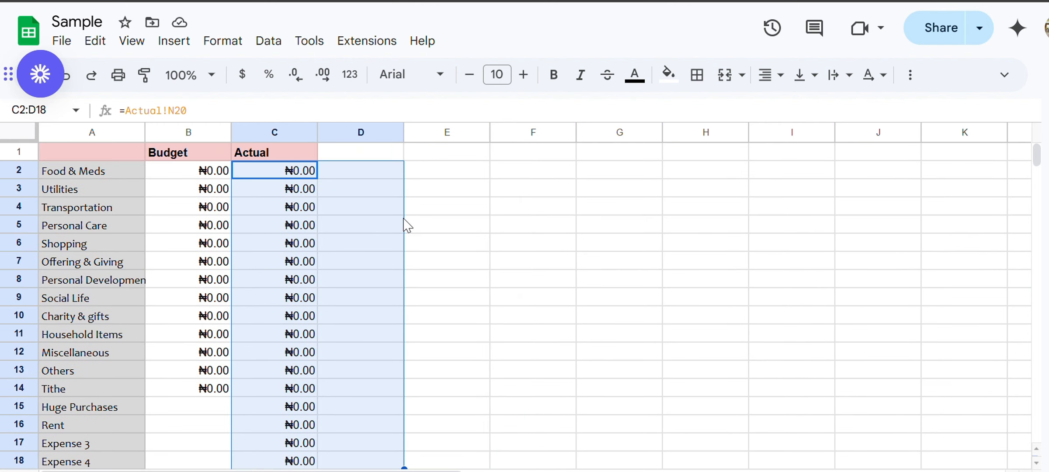
click(480, 264)
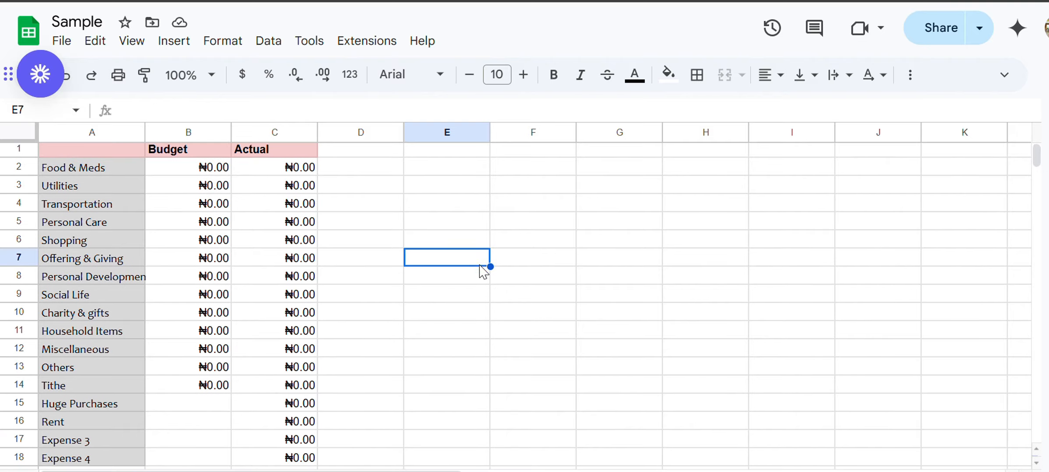
scroll(482, 272, down, 1)
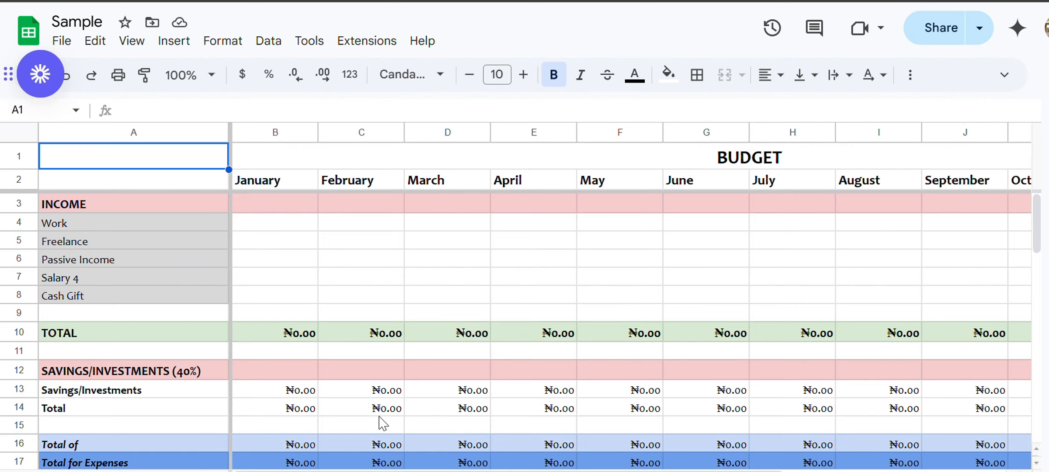
Look over the Budget sheet's monthly income, savings/investments and expense sections, and return to its start.
click(444, 352)
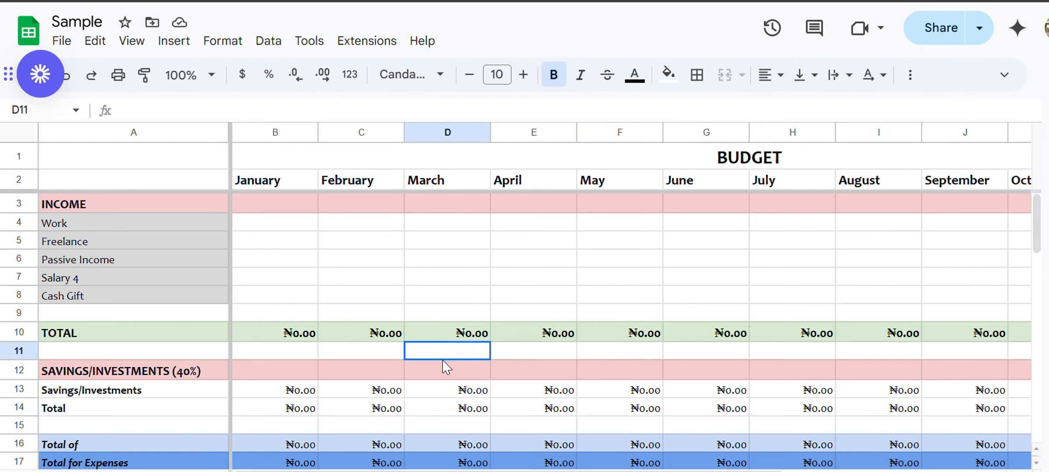
scroll(442, 361, down, 3)
scroll(444, 366, down, 10)
scroll(444, 367, up, 12)
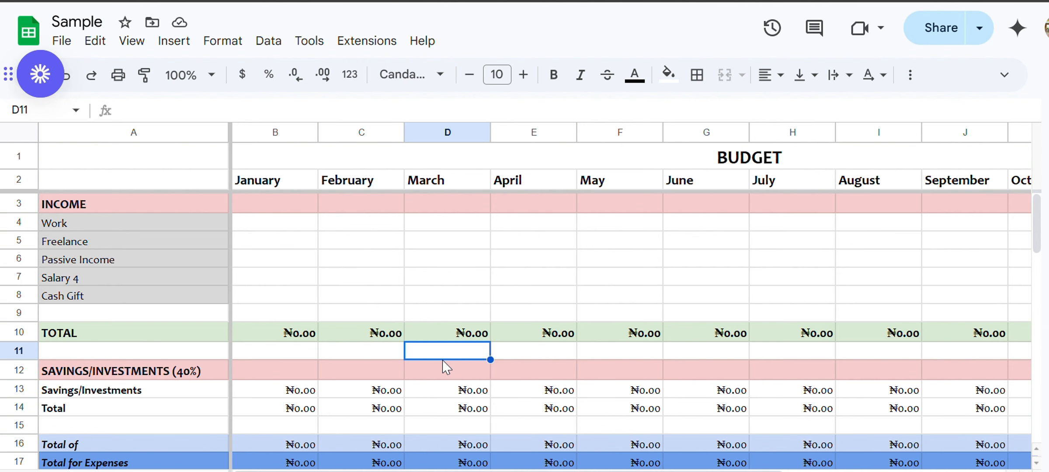
scroll(445, 369, down, 2)
scroll(445, 370, up, 2)
Rename the income sources Freelance in A5 as Work 2 and Passive Income in A6 as Work 3.
click(99, 244)
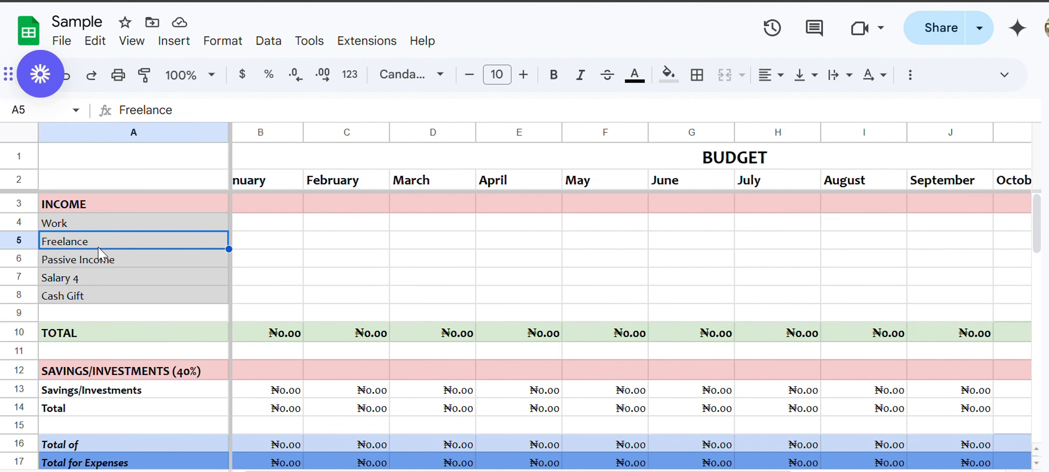
text(Work )
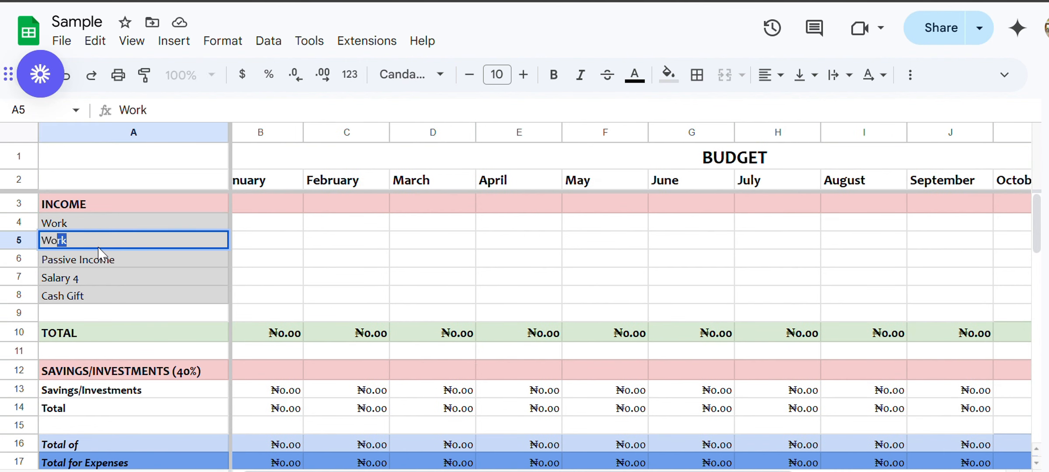
text(2)
click(93, 264)
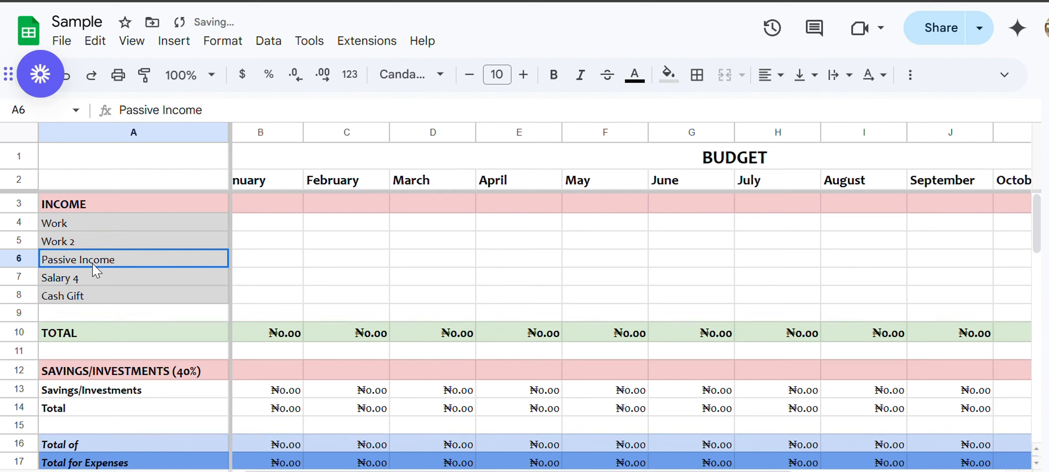
text(Wor)
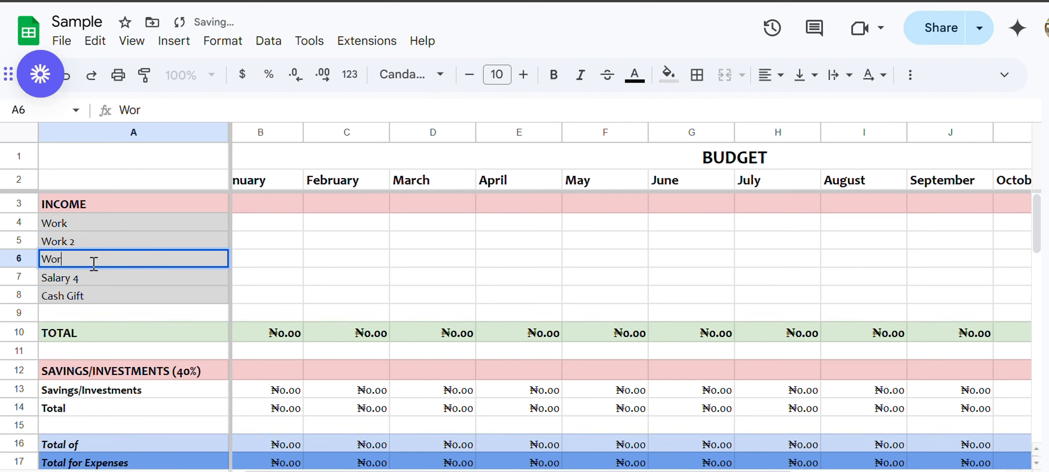
text(k 3)
key(Return)
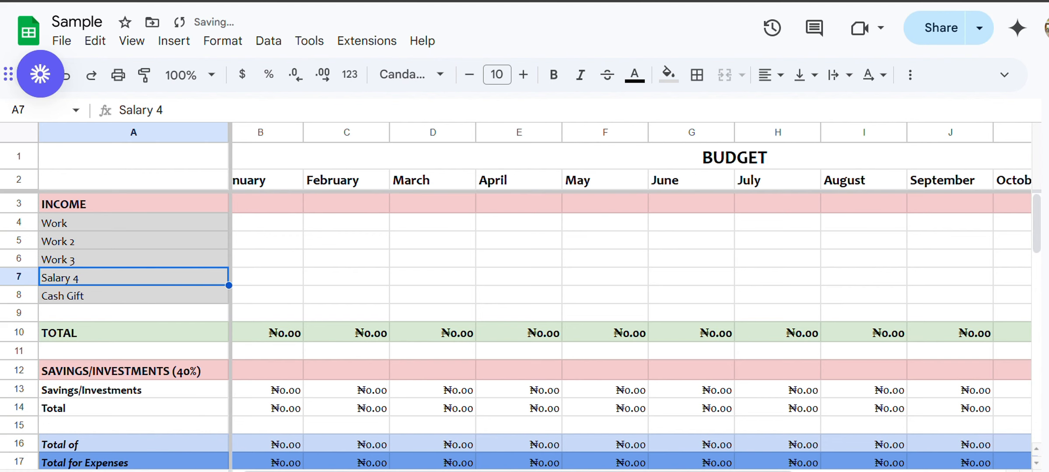
Find the sheet with the planned and actual Income table and check the income source names in H22:I25 against the Budget sheet.
click(257, 471)
scroll(247, 389, up, 1)
scroll(246, 389, down, 1)
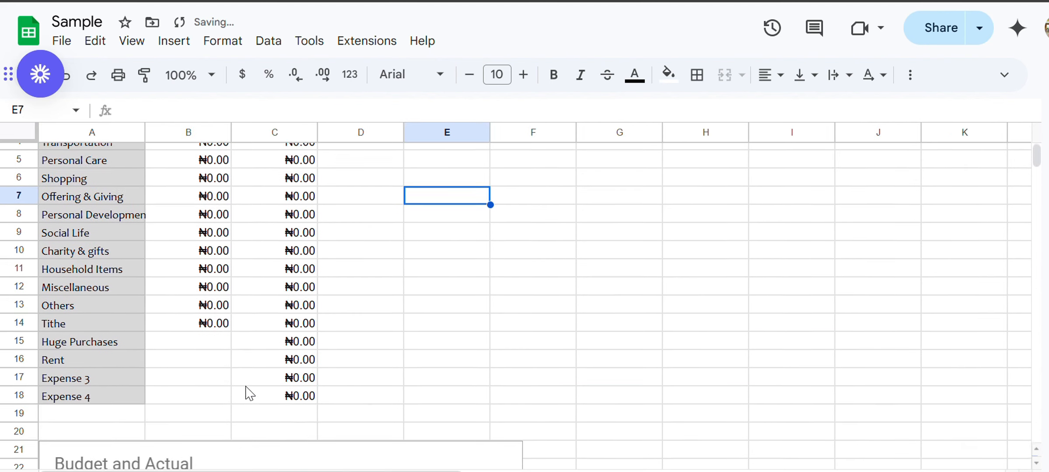
click(263, 471)
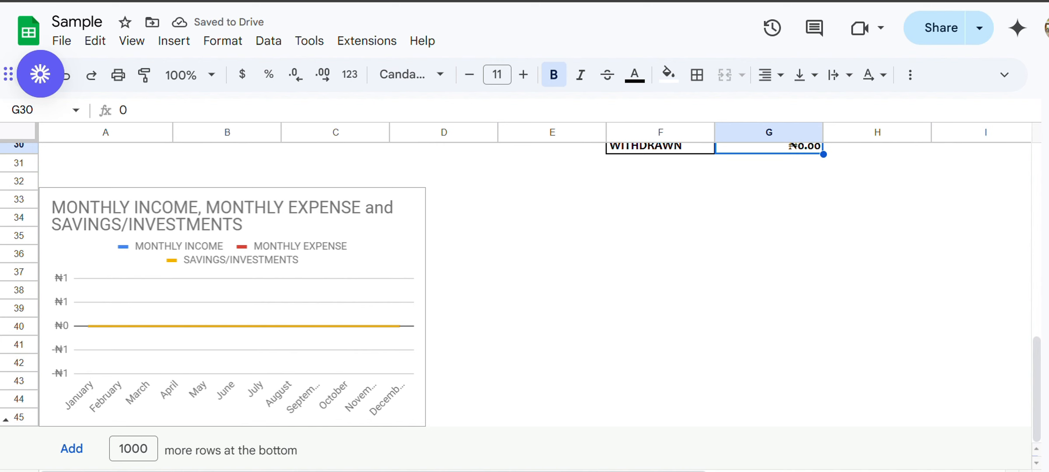
click(332, 471)
scroll(416, 346, down, 3)
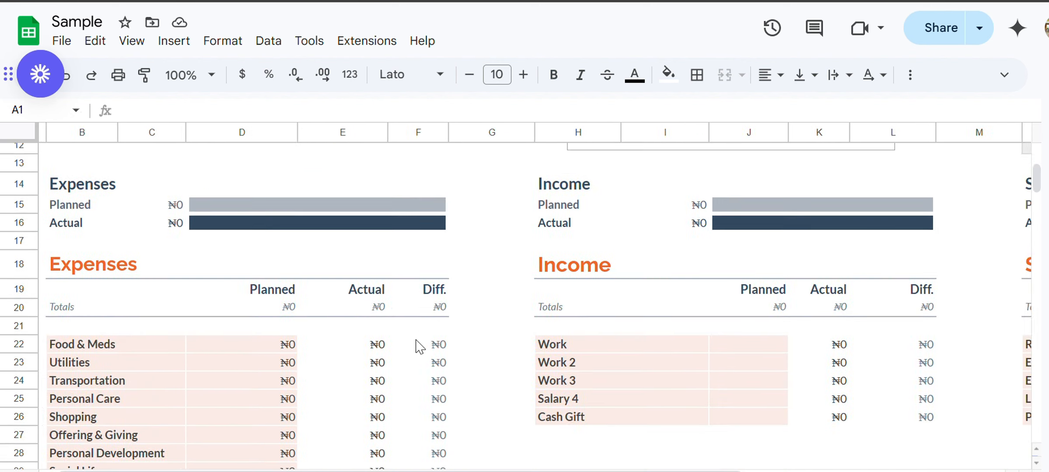
scroll(417, 346, right, 2)
click(471, 275)
drag(471, 280, 465, 345)
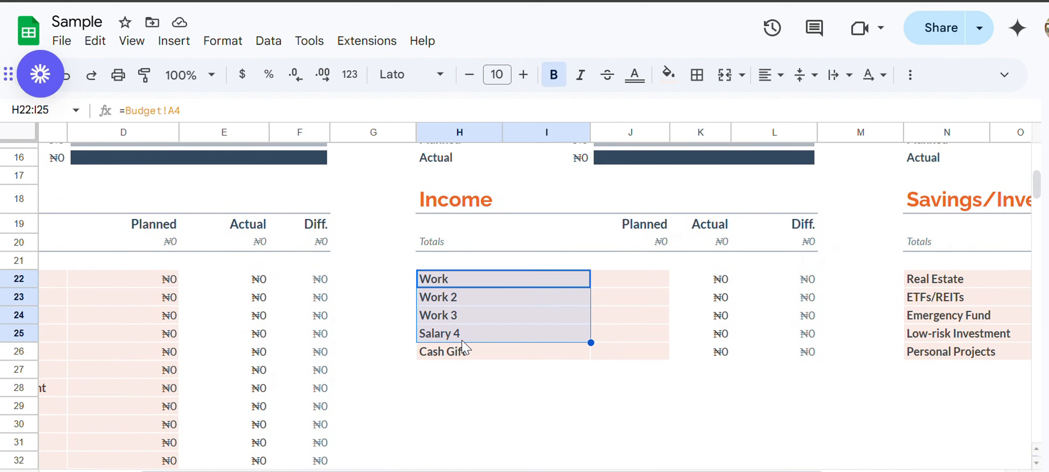
Return to the Budget sheet and rename the income source Salary 4 in A7 as Work 4.
click(279, 471)
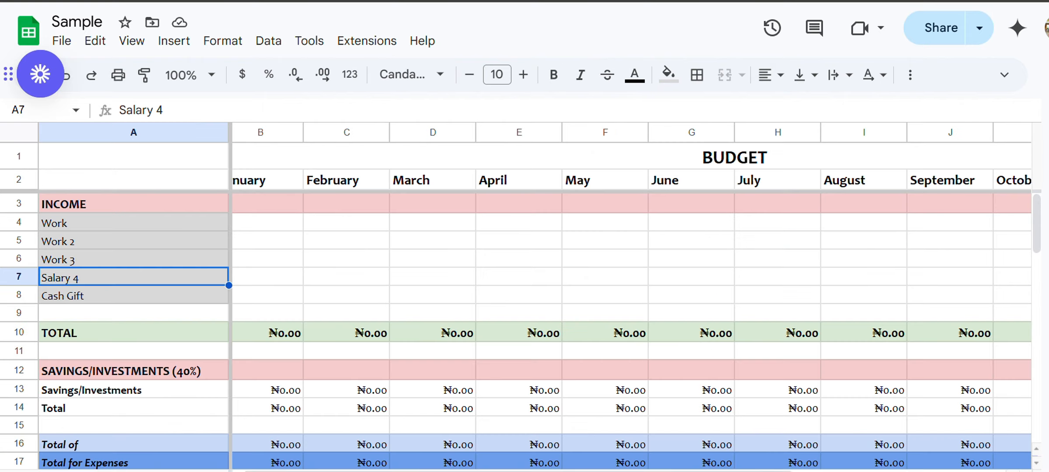
drag(160, 227, 167, 306)
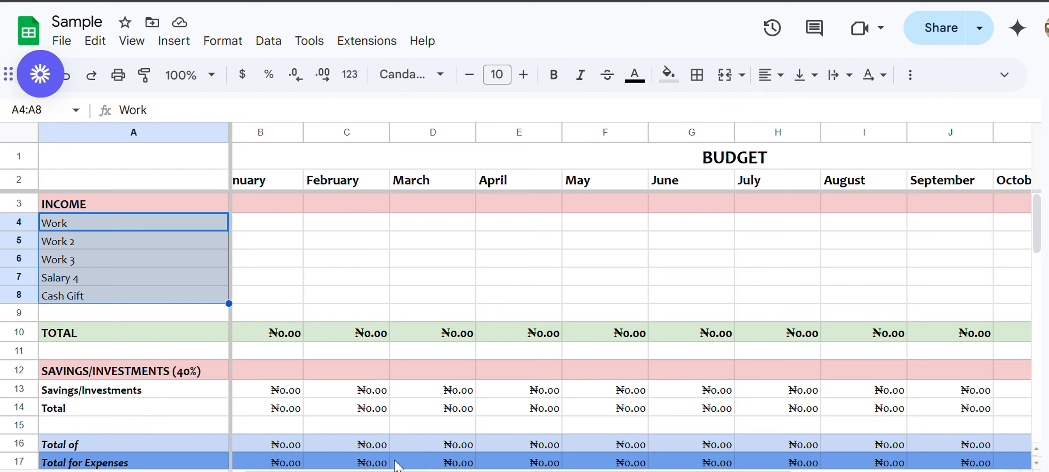
click(106, 282)
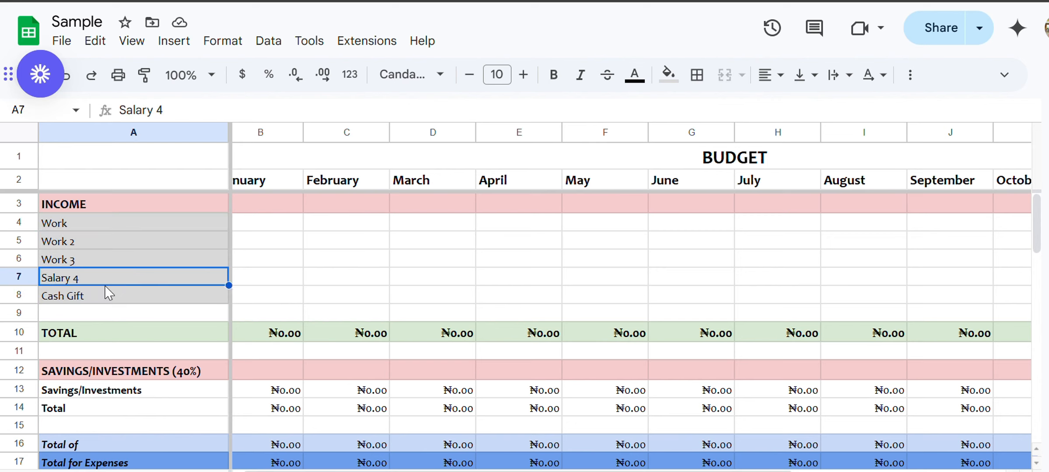
text(Work 3)
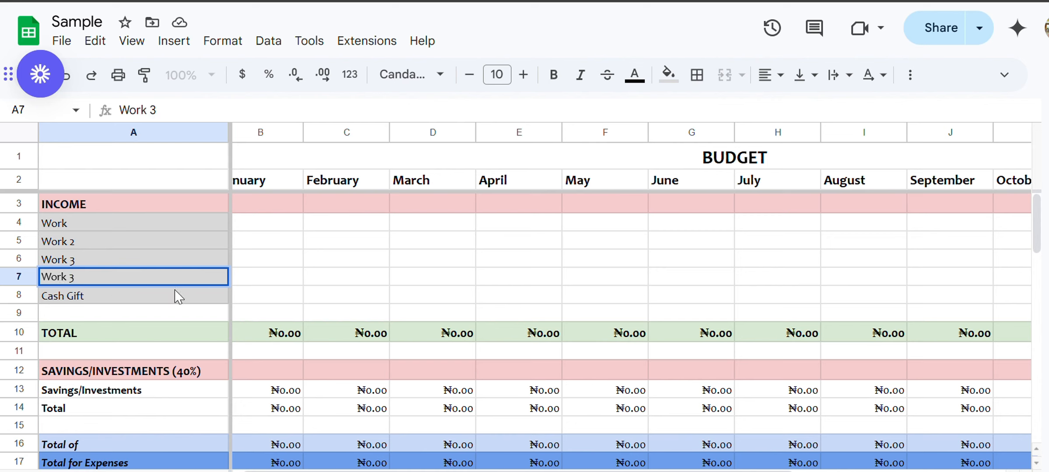
click(248, 300)
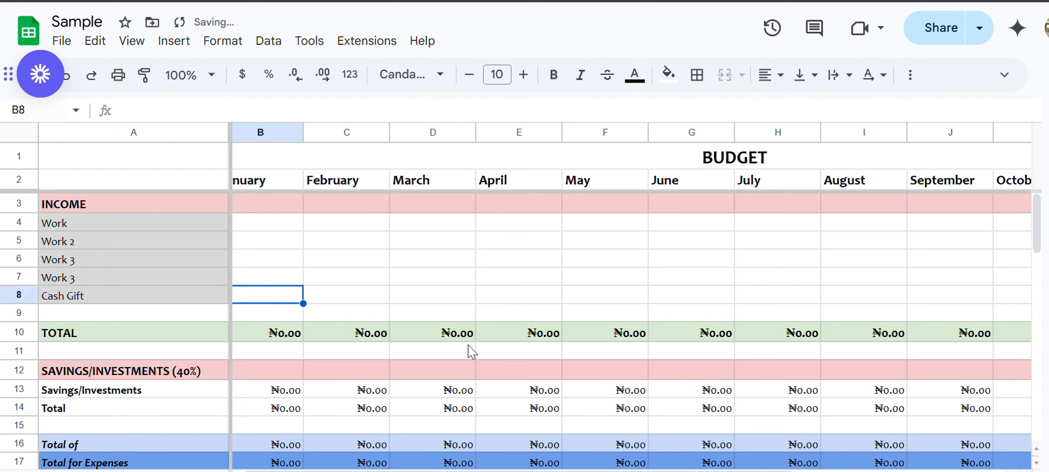
click(155, 279)
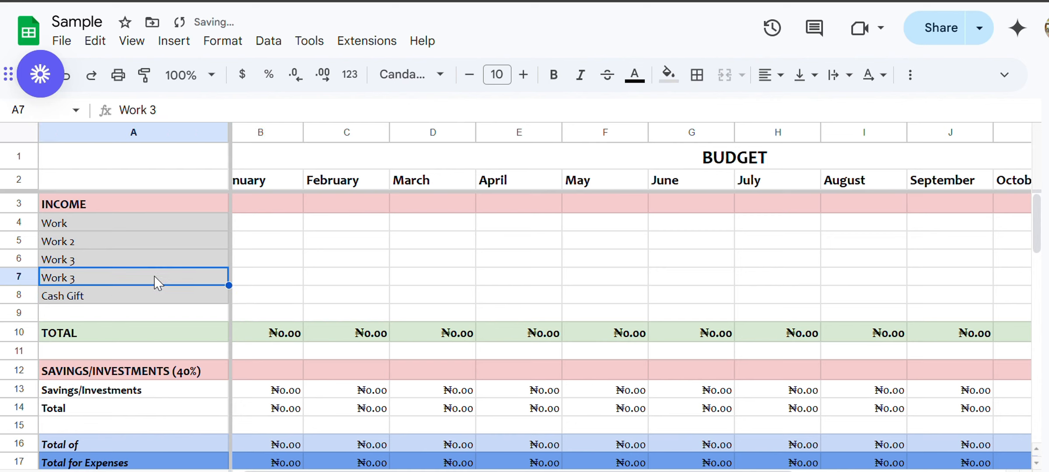
text(Work 4)
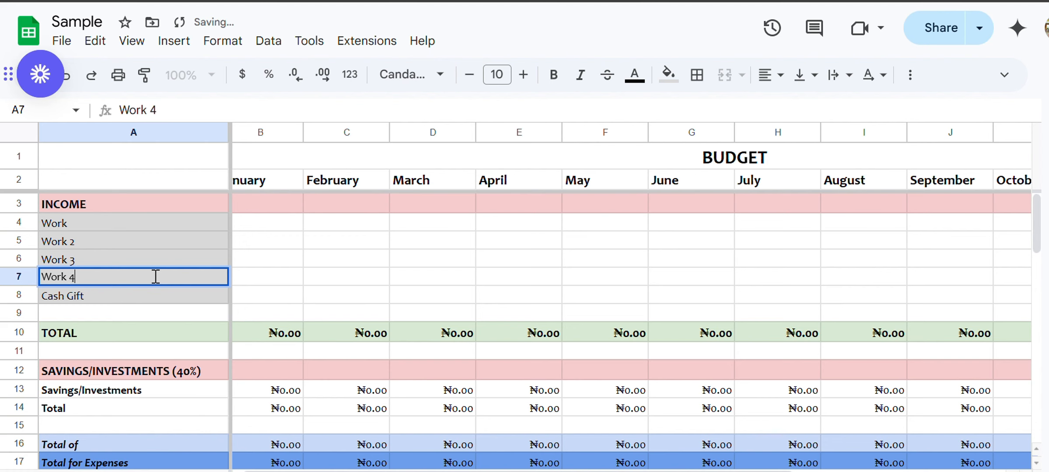
click(314, 310)
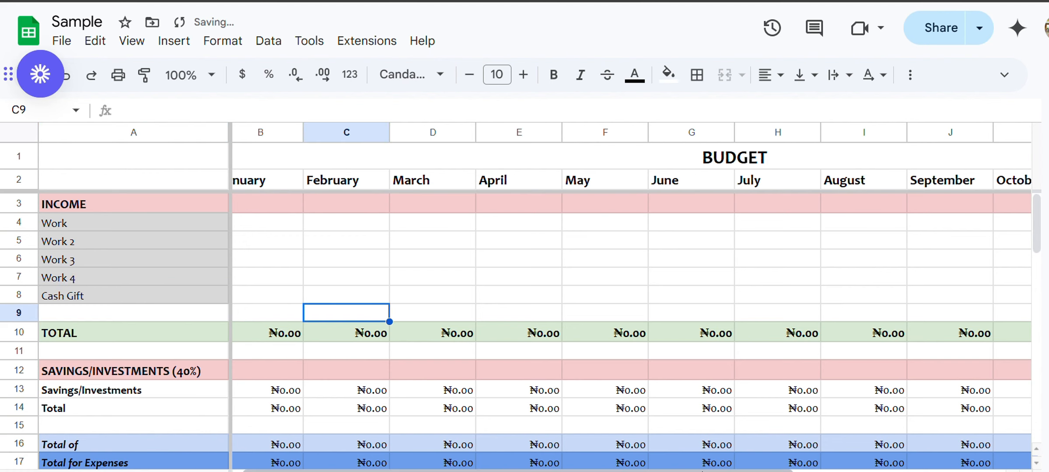
Check the fourth income source and its Budget link in H25 of the Income table, and return to the Budget sheet.
click(437, 471)
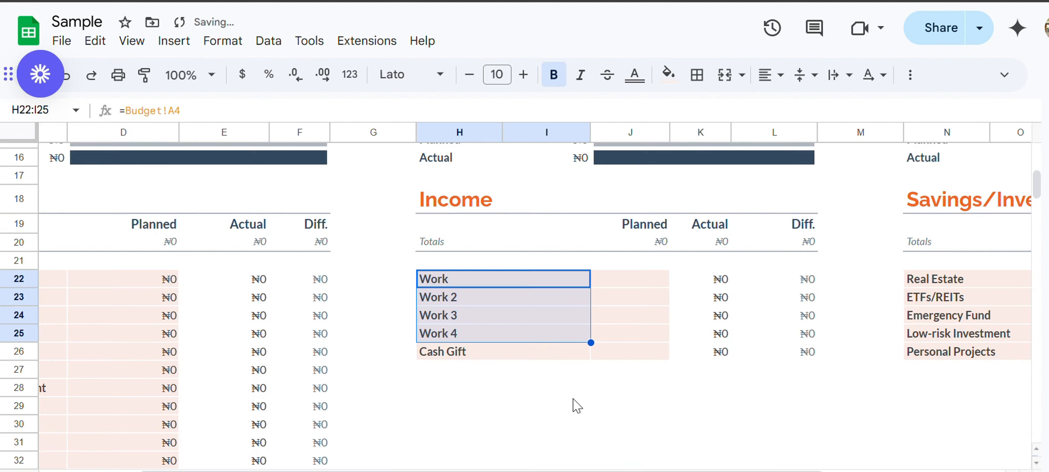
click(490, 337)
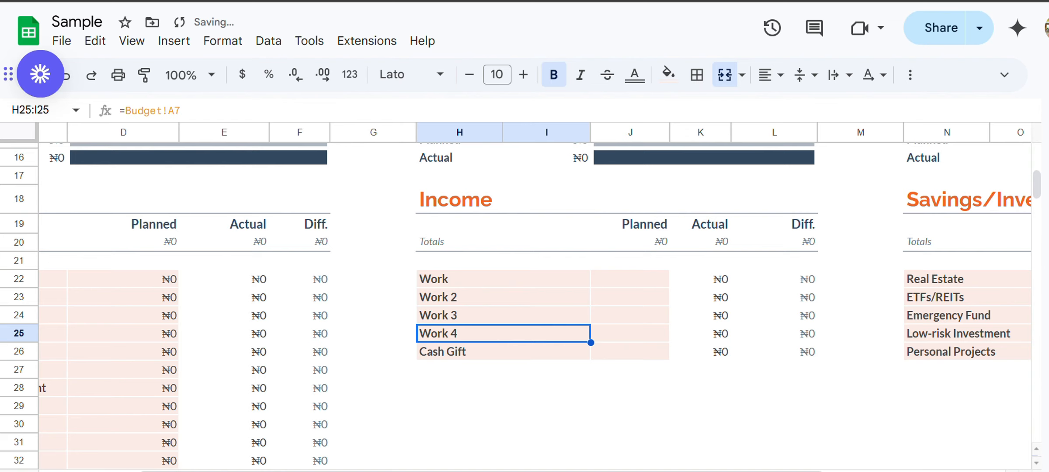
click(245, 471)
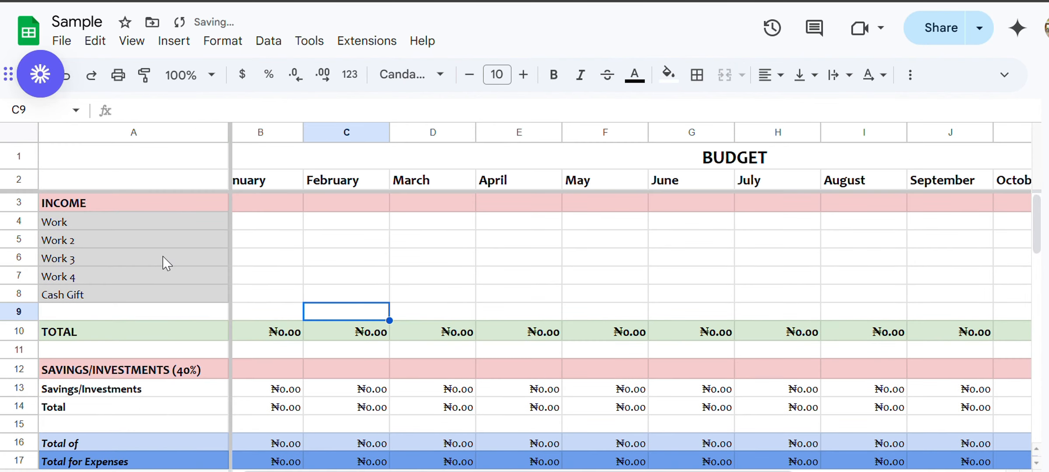
scroll(167, 264, down, 1)
scroll(165, 262, up, 1)
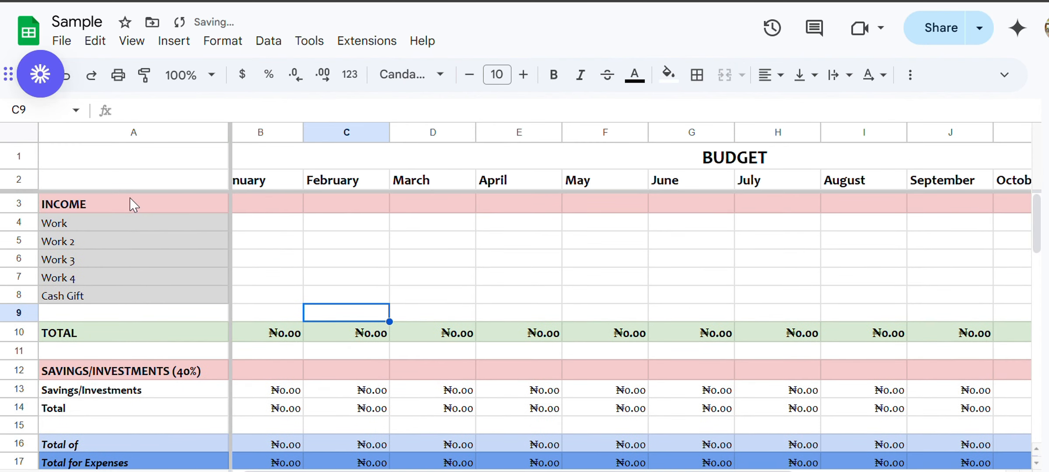
Highlight the income source list, the TOTAL row 10 and the January income cells B4:B8 on the Budget sheet.
drag(134, 204, 150, 307)
click(146, 341)
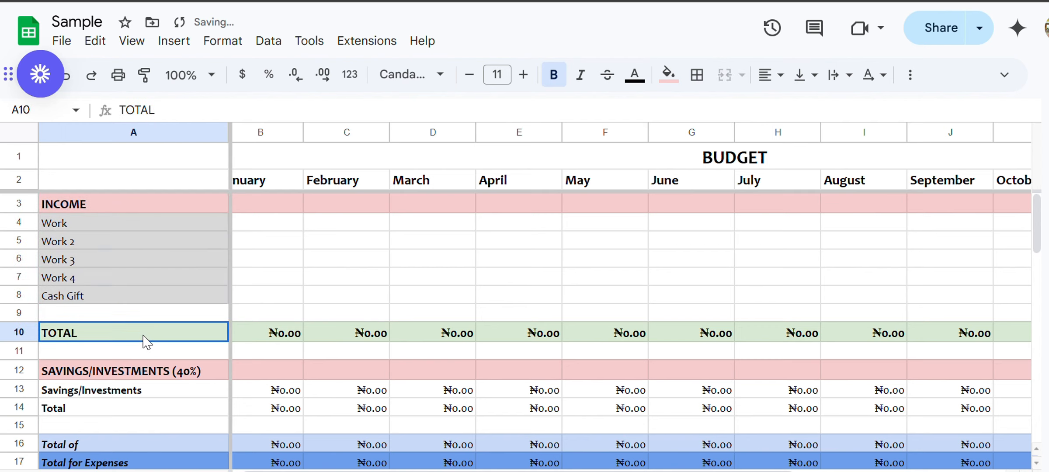
click(17, 334)
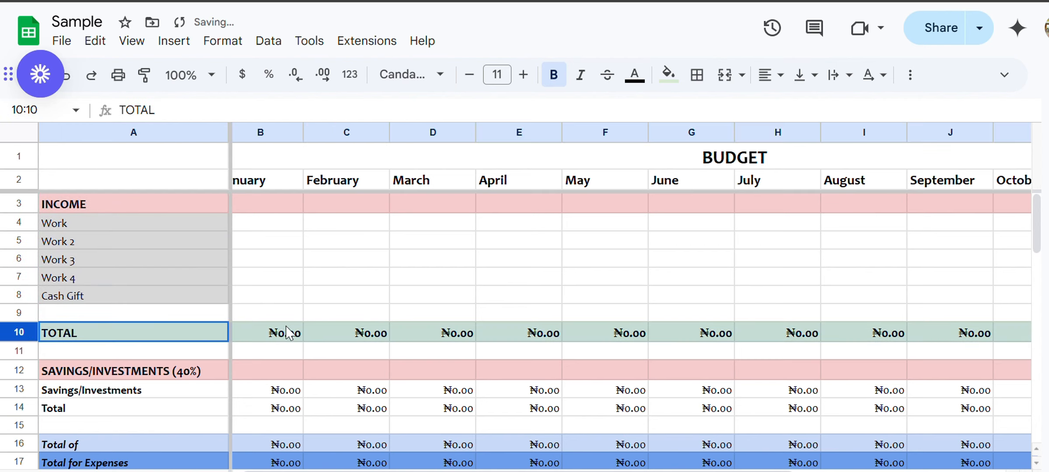
scroll(334, 332, left, 1)
click(281, 233)
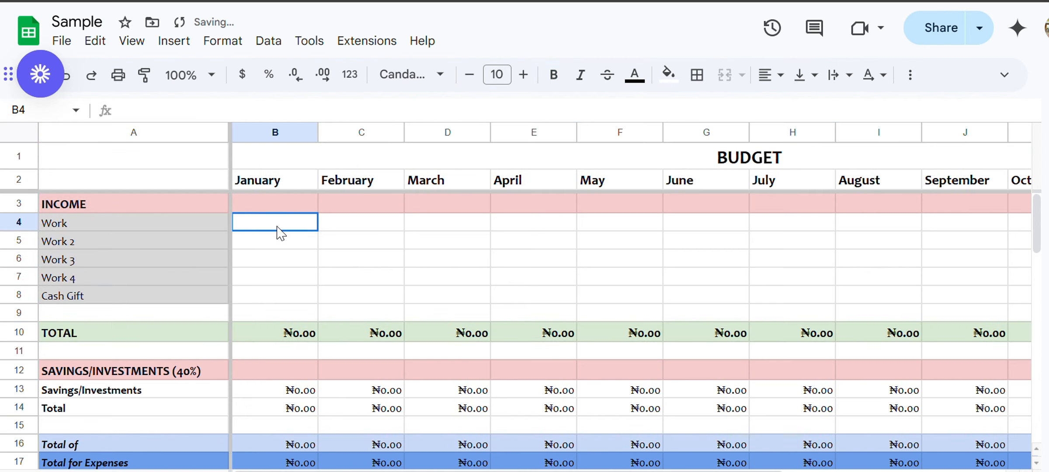
drag(281, 233, 286, 302)
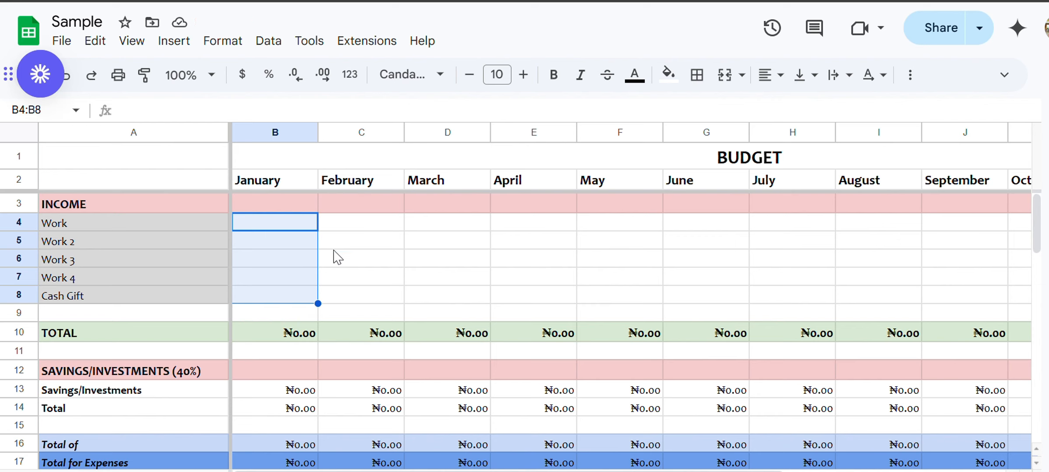
Enter 100000 as the January budgeted income for Work in B4.
click(350, 248)
click(279, 231)
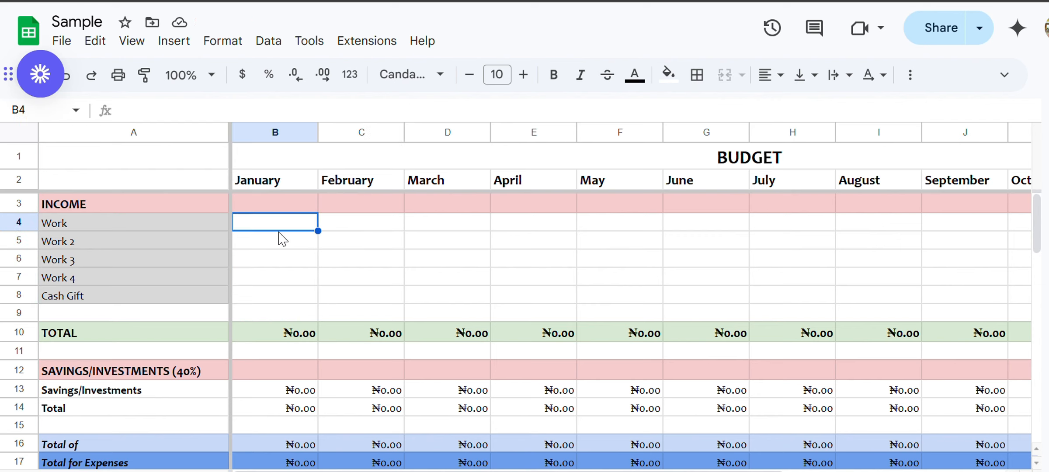
text(100000)
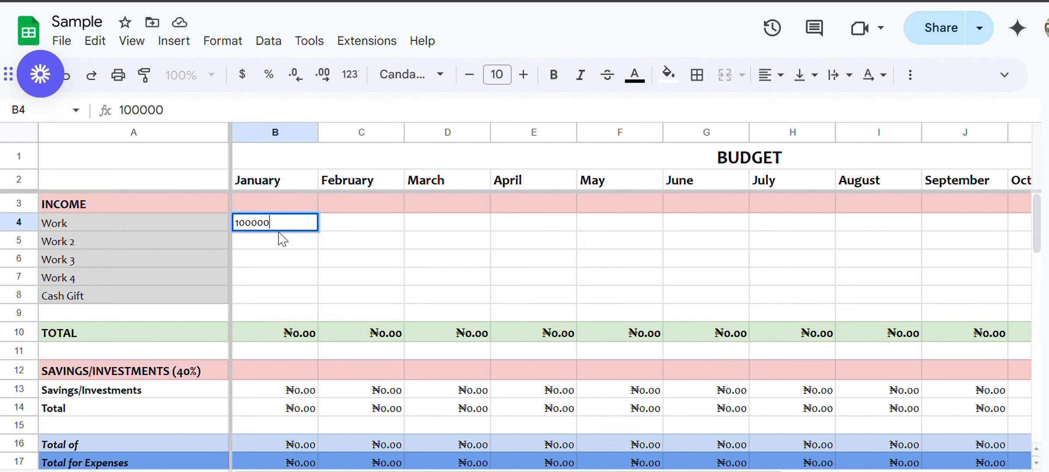
click(279, 240)
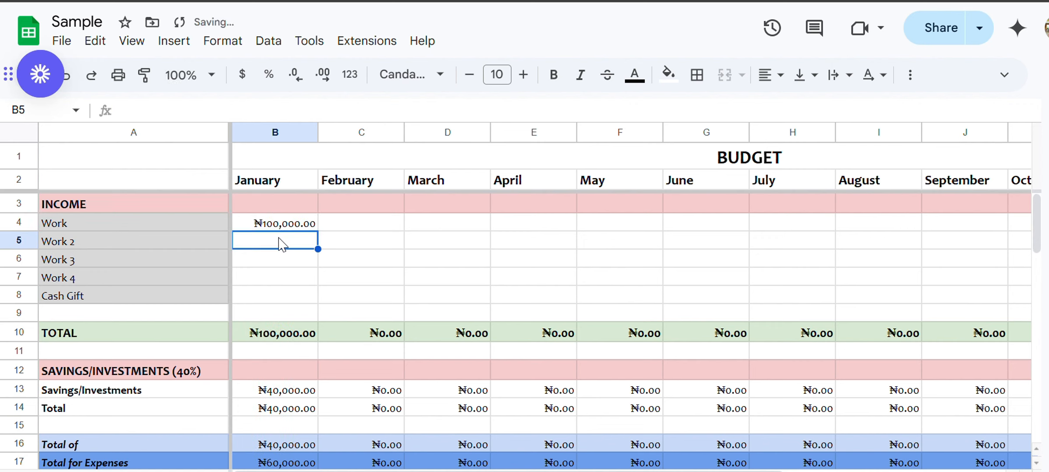
Change the January budgeted income for Work in B4 to 1000000.
click(282, 225)
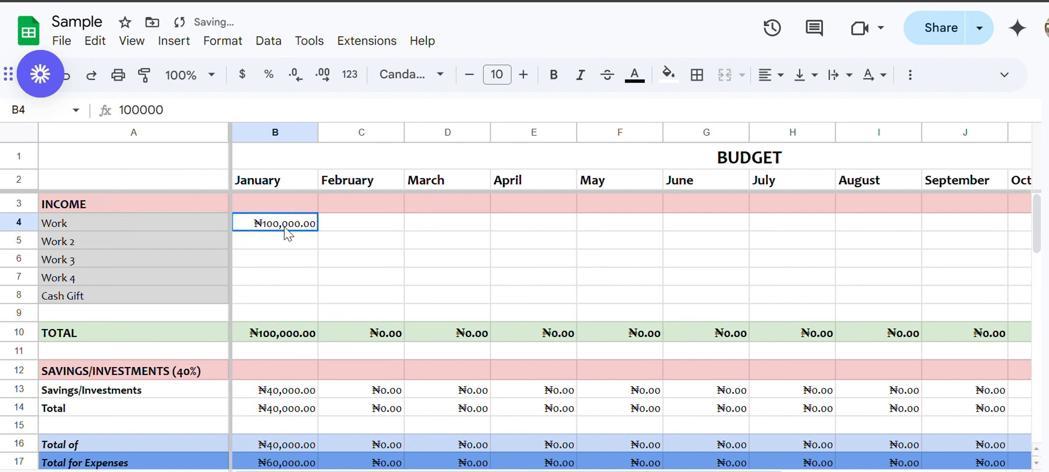
click(283, 115)
text(0)
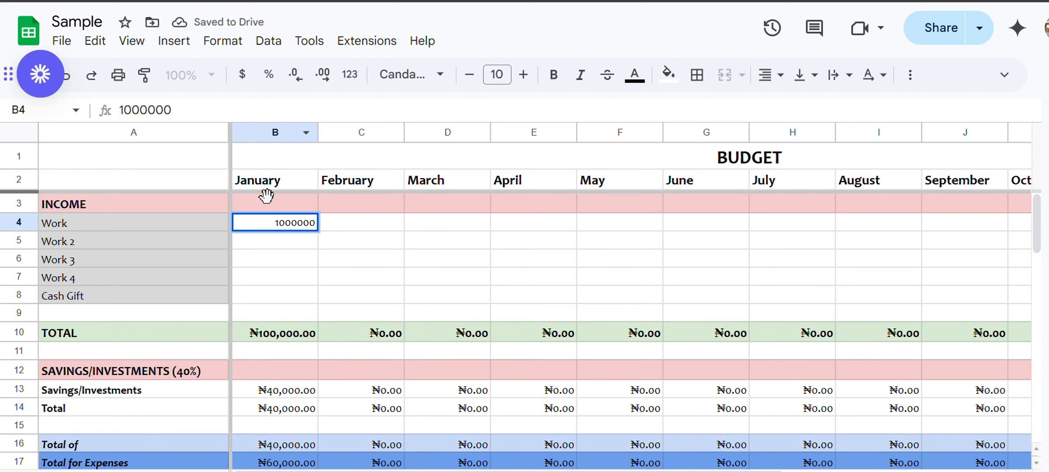
Enter January budgeted incomes of 500000 for Work 2 in B5 and 100000 for Work 3 in B6.
click(266, 242)
text(500000)
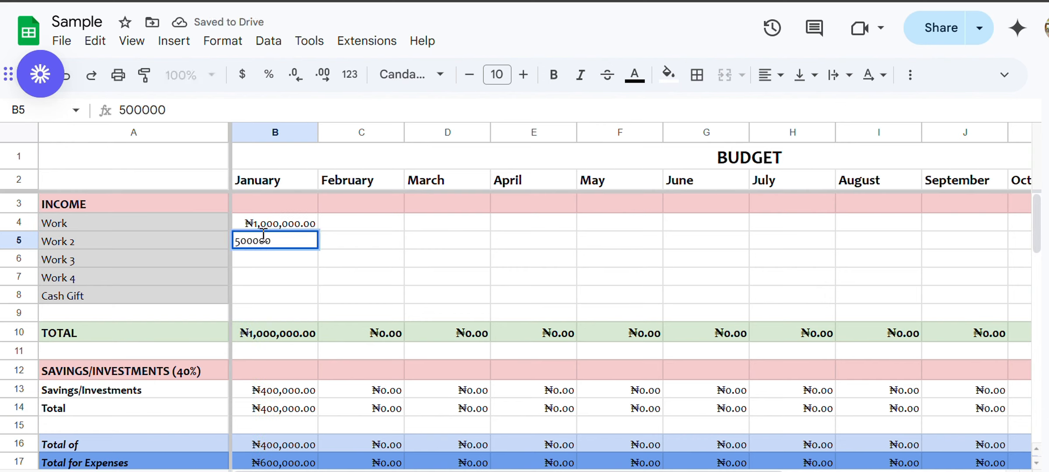
click(287, 273)
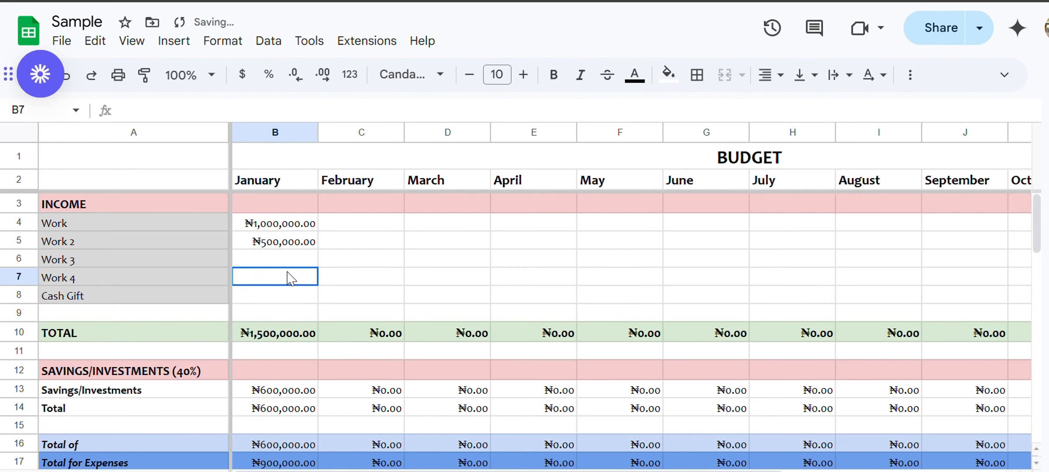
click(281, 257)
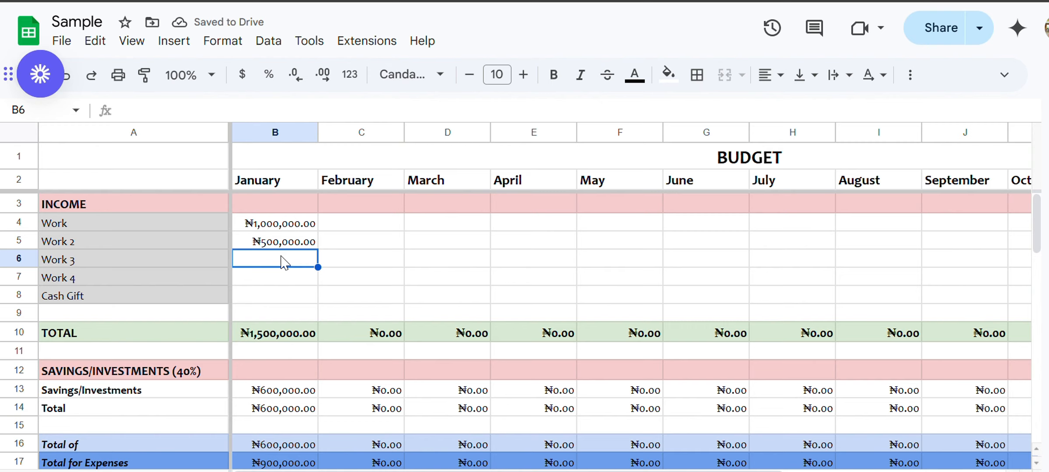
text(100000)
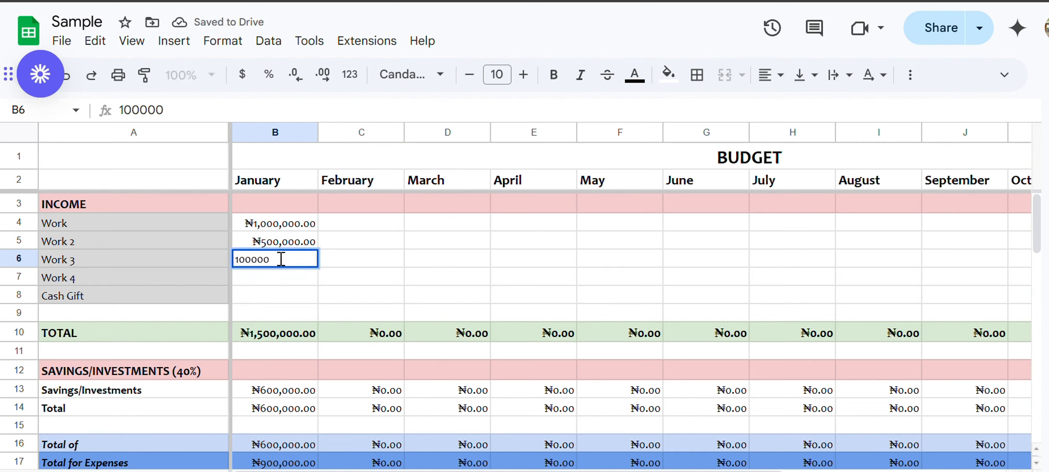
Enter 5000000 as the January budgeted income for Cash Gift in B8.
click(279, 300)
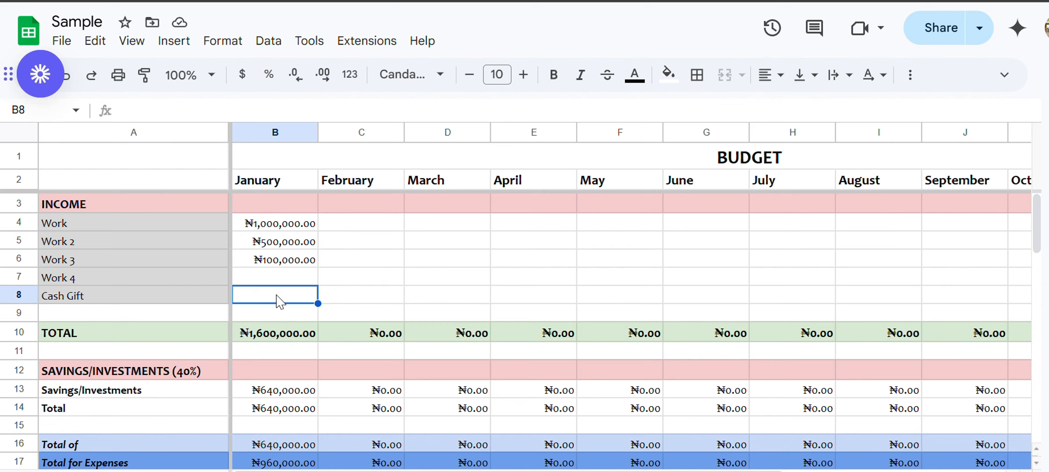
text(5)
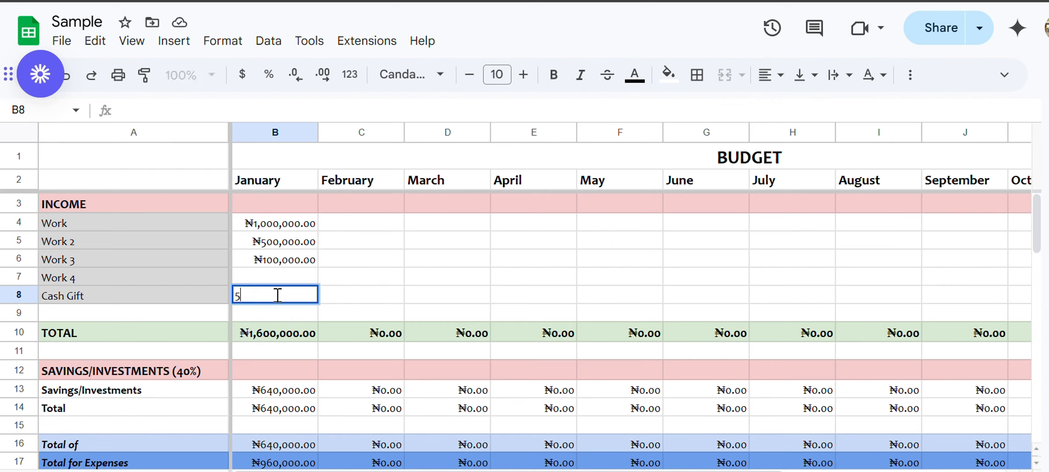
text(00000)
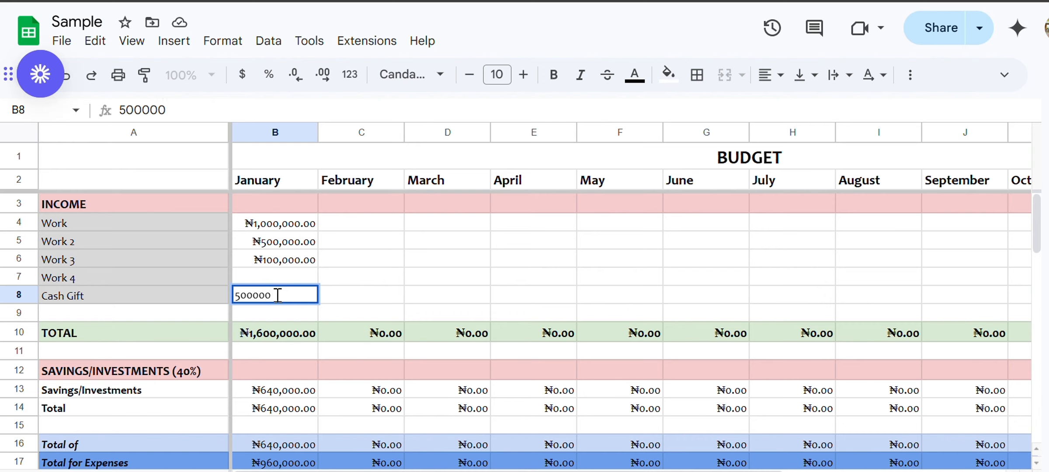
text(0)
click(359, 300)
Inspect the January TOTAL formula in B10, the SAVINGS/INVESTMENTS labels in A12:A14, and the savings formula in B13.
click(267, 339)
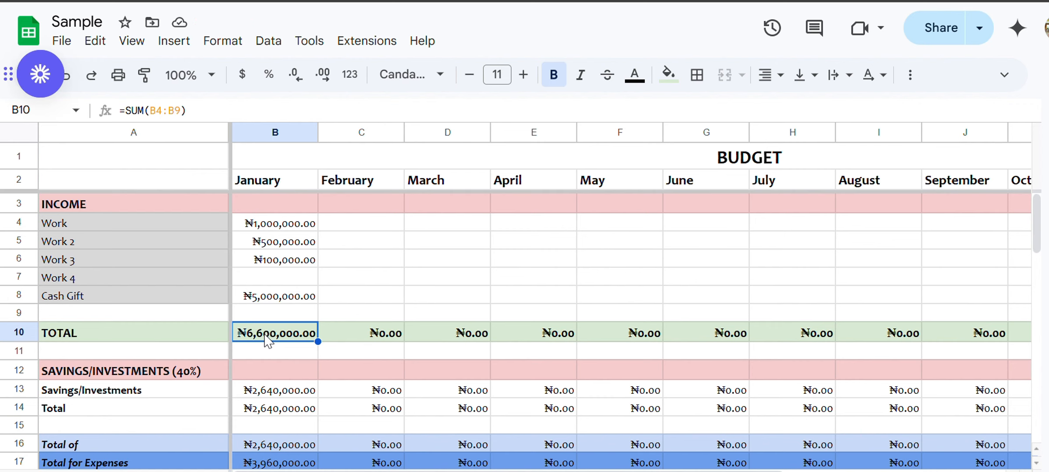
scroll(267, 340, down, 2)
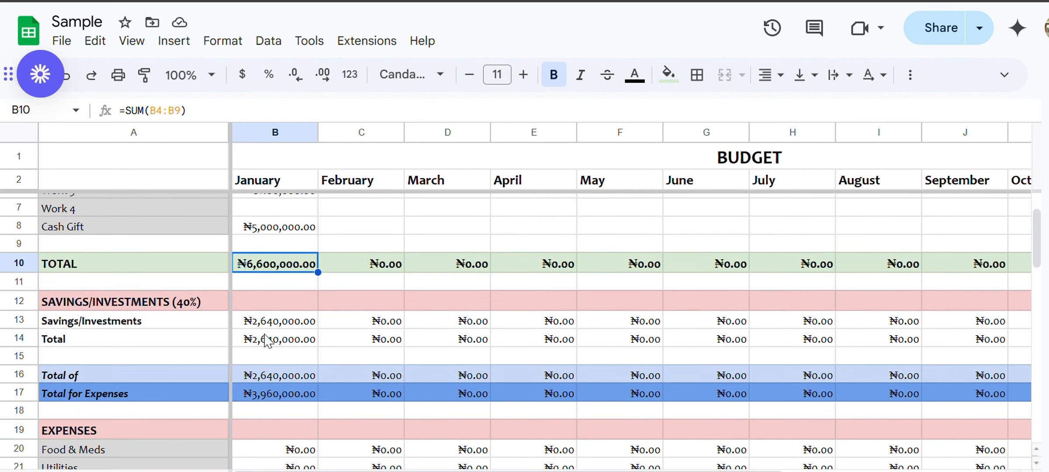
drag(146, 306, 142, 340)
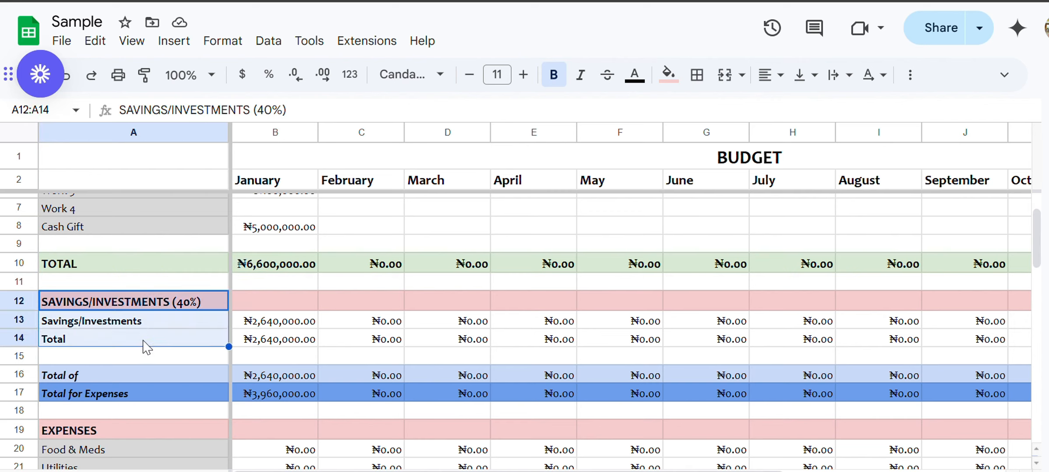
click(206, 302)
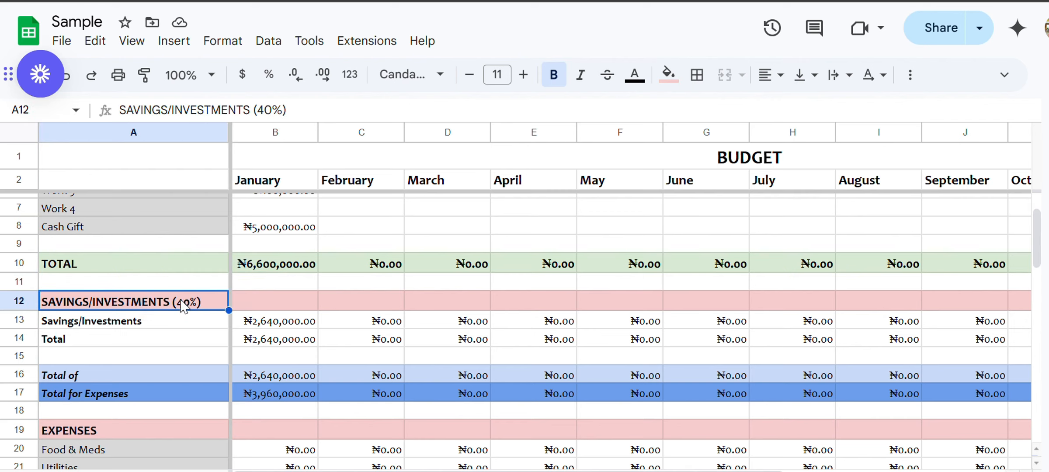
click(265, 326)
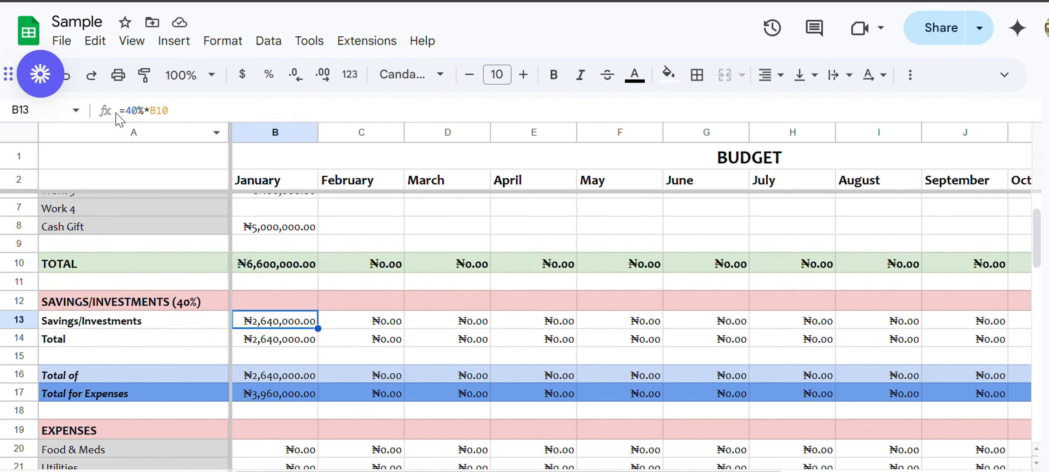
Change the January Savings/Investments formula in B13 to =10%*B10 and accept editing the protected cell.
click(135, 111)
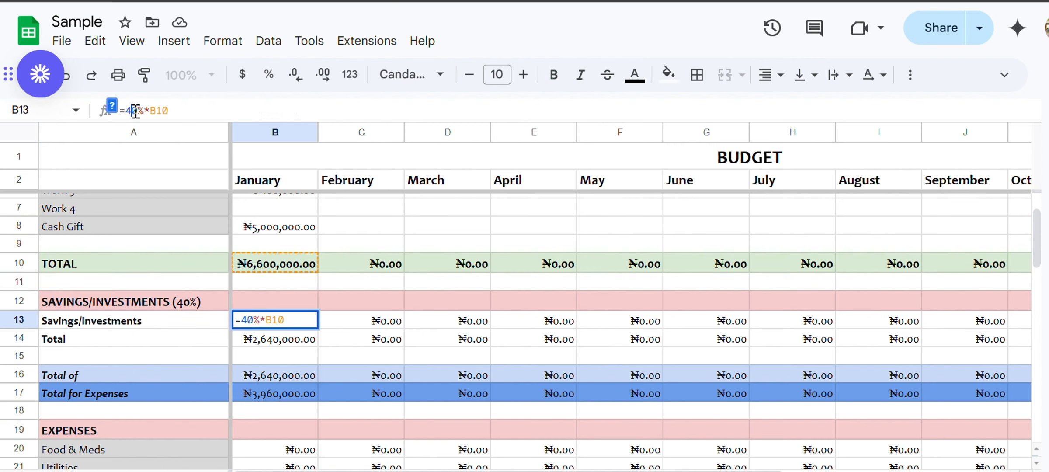
drag(133, 112, 121, 112)
click(133, 111)
key(BackSpace)
text(1)
key(Return)
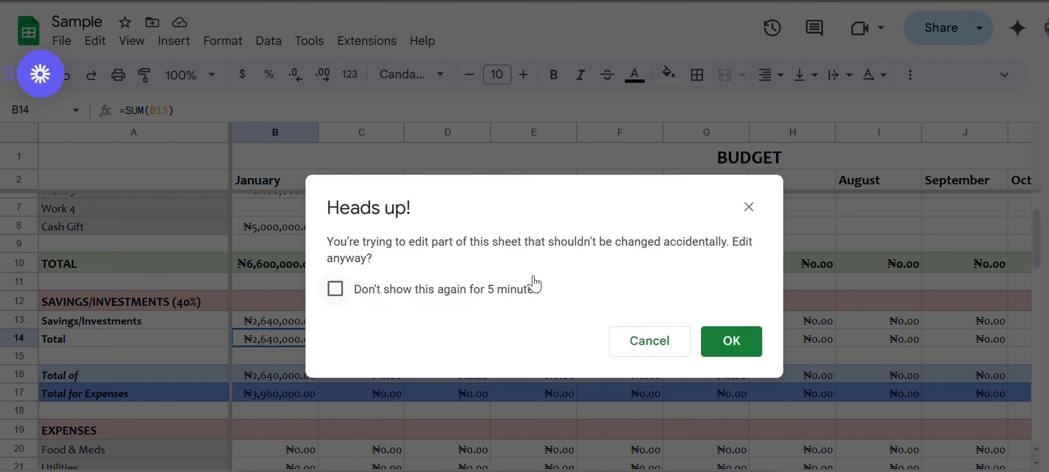
click(722, 339)
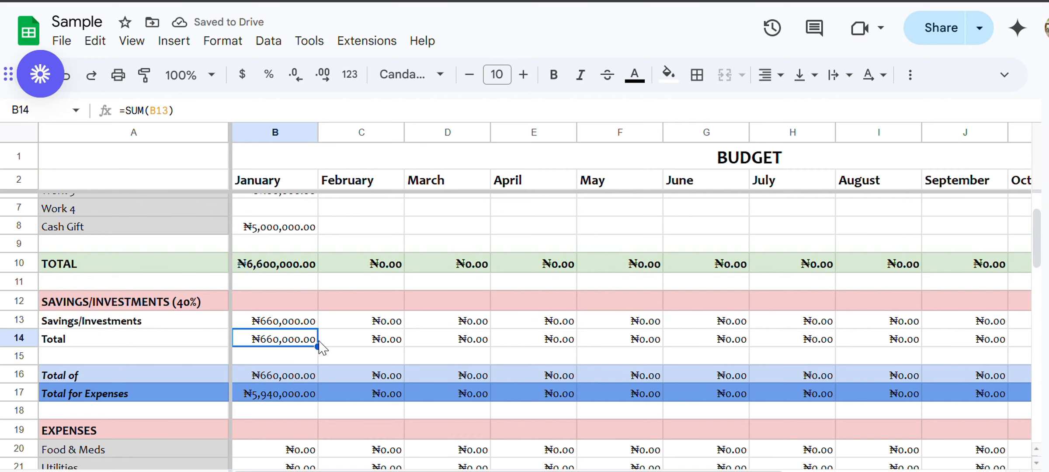
Copy the January savings formula from B13 across to December in M13 and accept editing the protected cells.
click(307, 325)
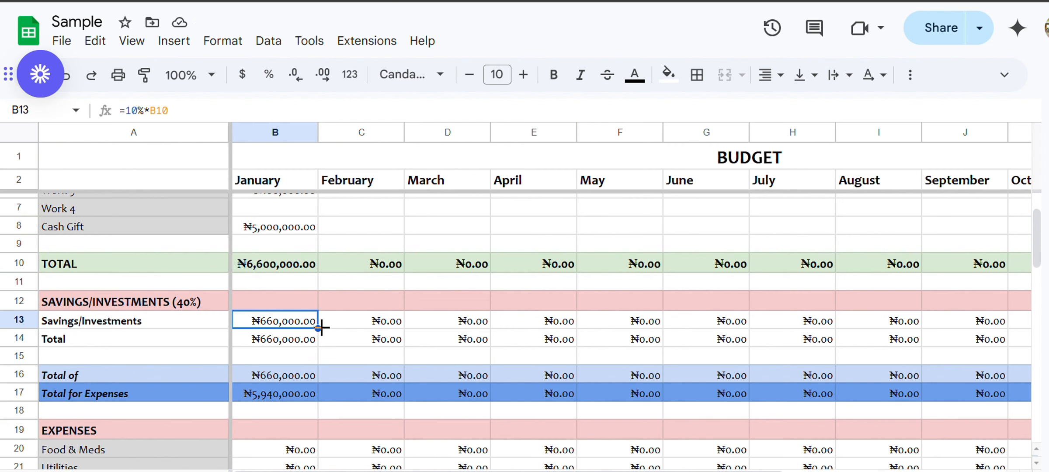
drag(317, 328, 918, 319)
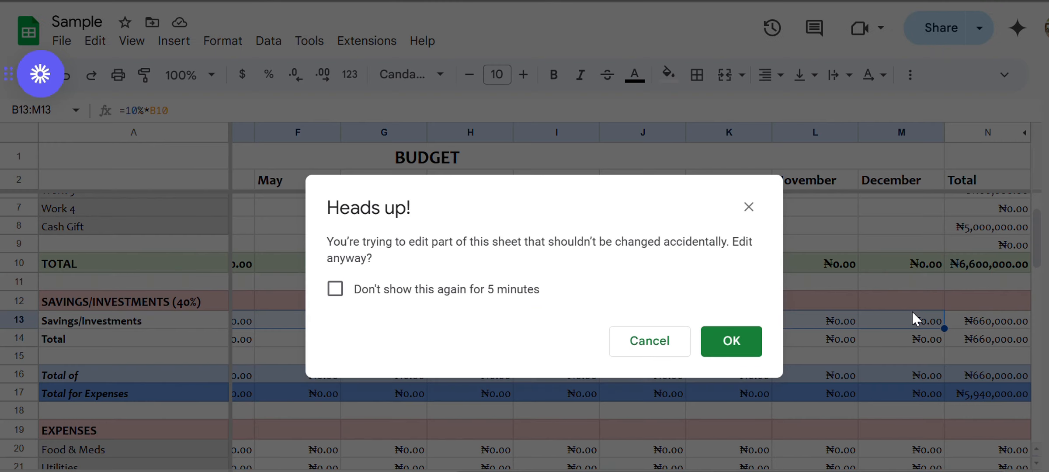
click(715, 343)
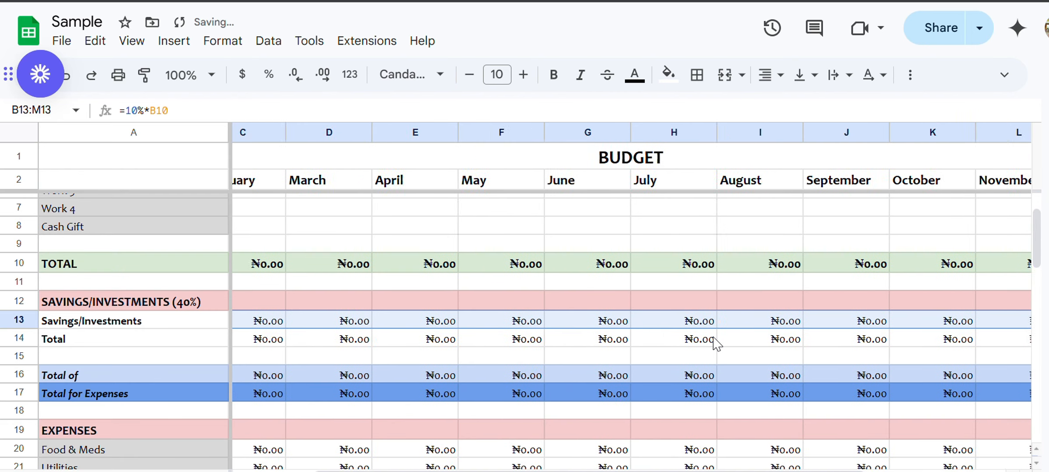
Check the copied savings formulas for February to May, and undo both the fill and the percentage change.
click(390, 326)
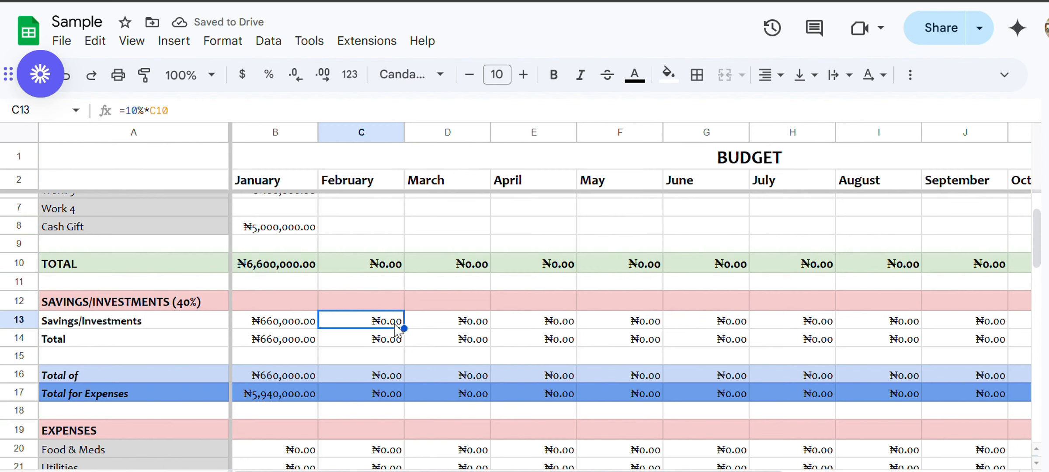
click(464, 325)
click(568, 325)
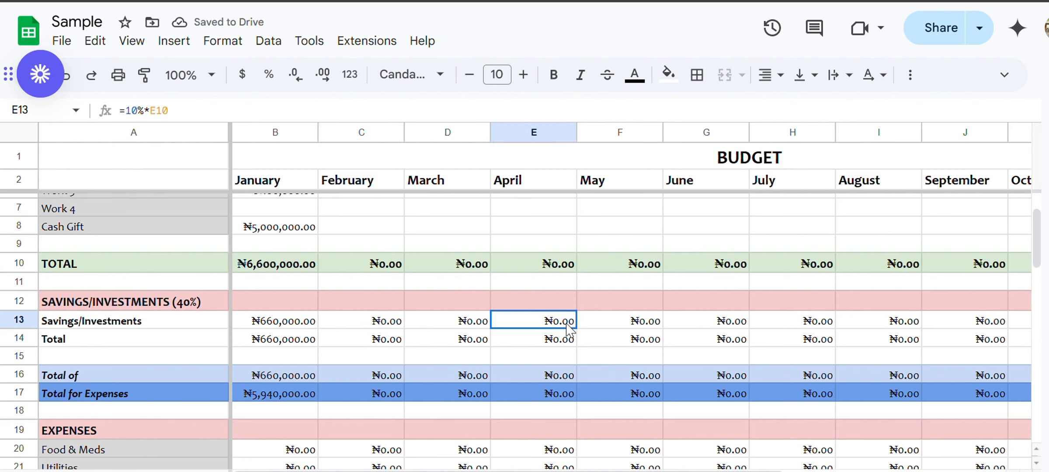
click(643, 325)
key(ctrl+z)
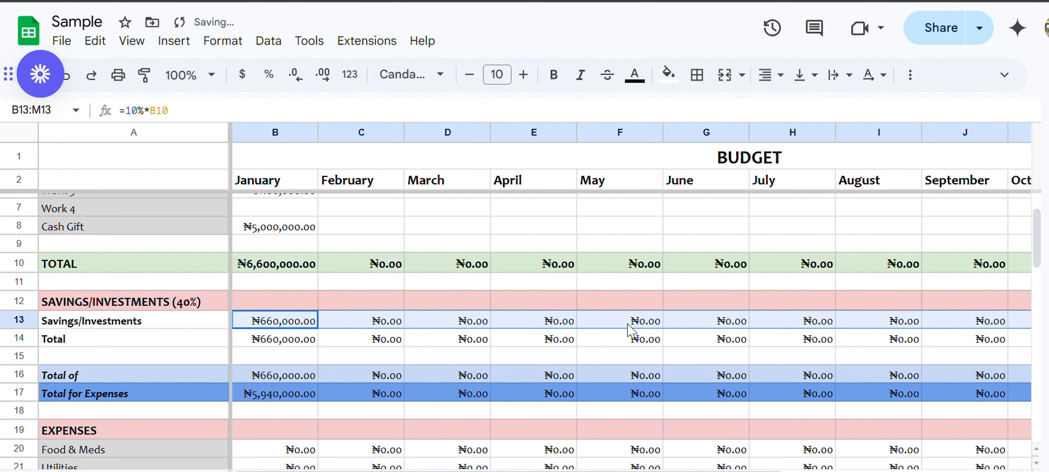
key(ctrl+z)
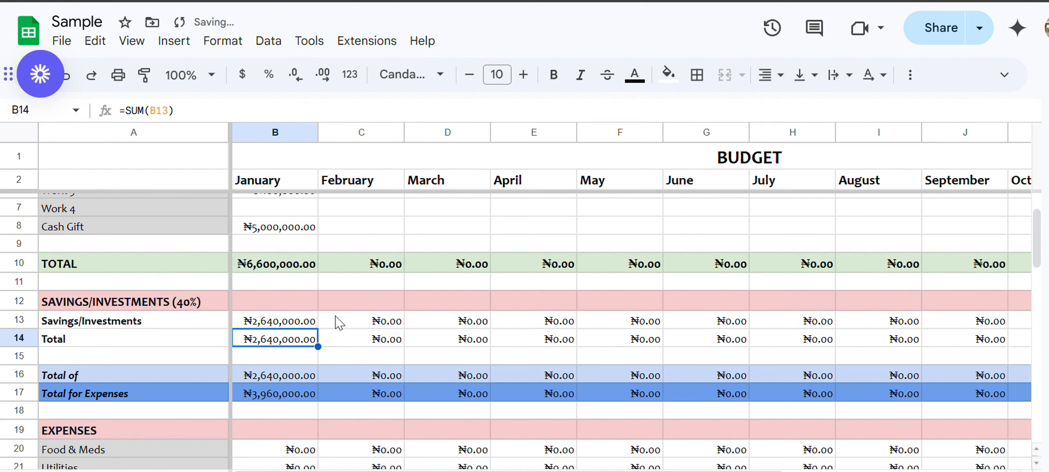
Check the Savings/Investments formulas in row 13 from January to June.
click(290, 323)
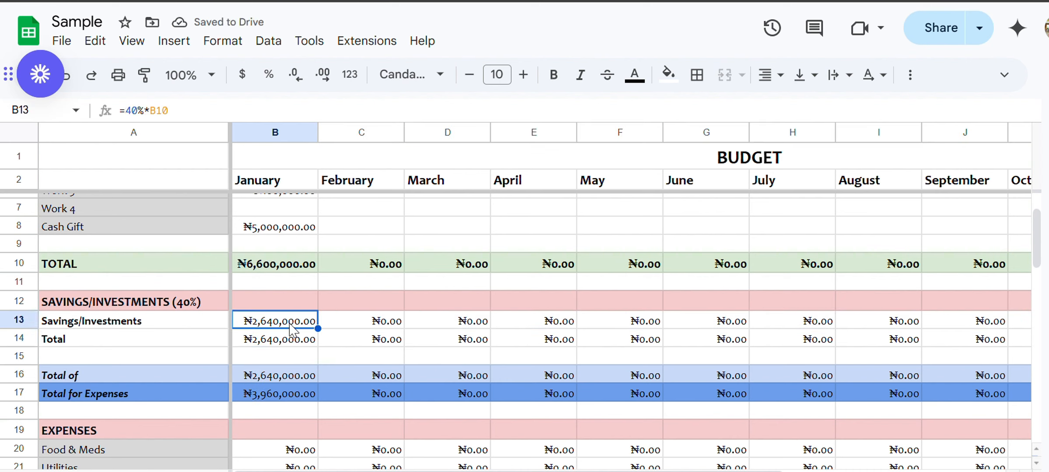
click(381, 316)
click(456, 325)
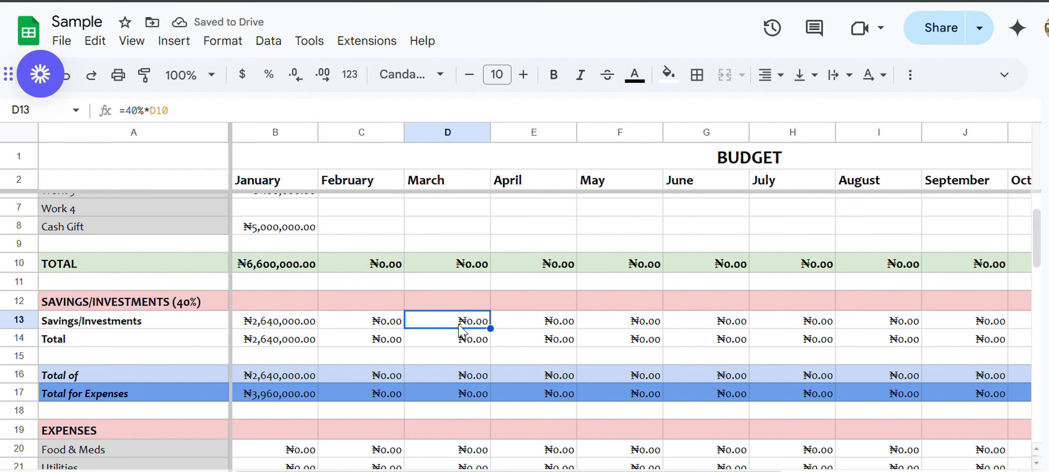
click(557, 327)
click(646, 329)
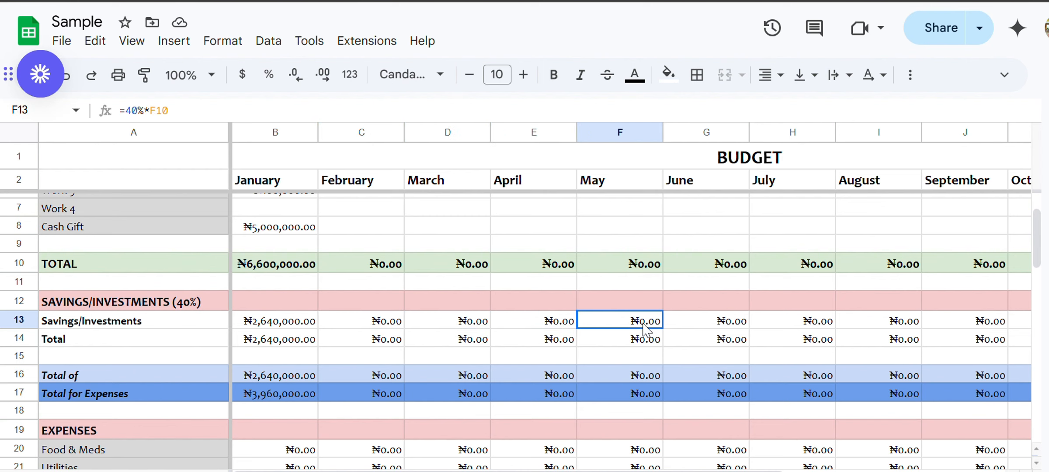
click(721, 326)
Highlight the January savings total in B14, the savings cells B12:B16, and the Total for Expenses row 17.
scroll(717, 326, down, 1)
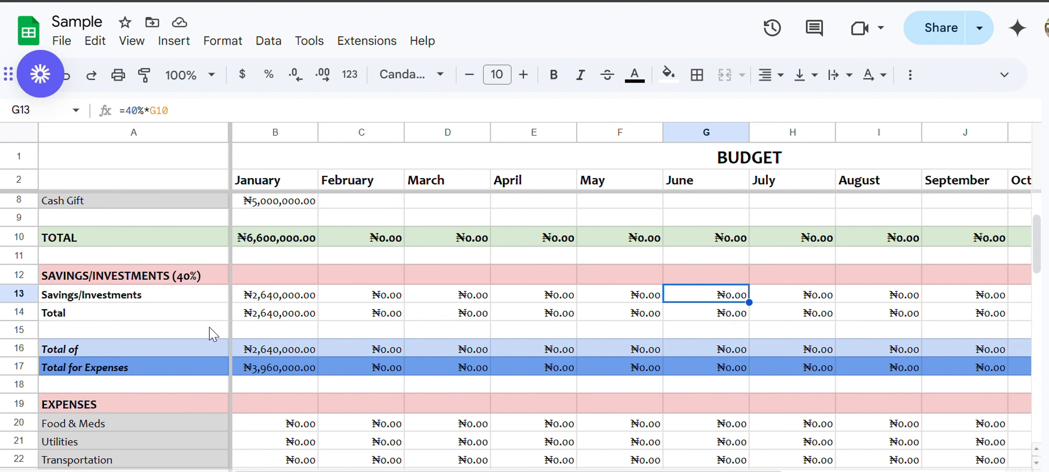
click(266, 317)
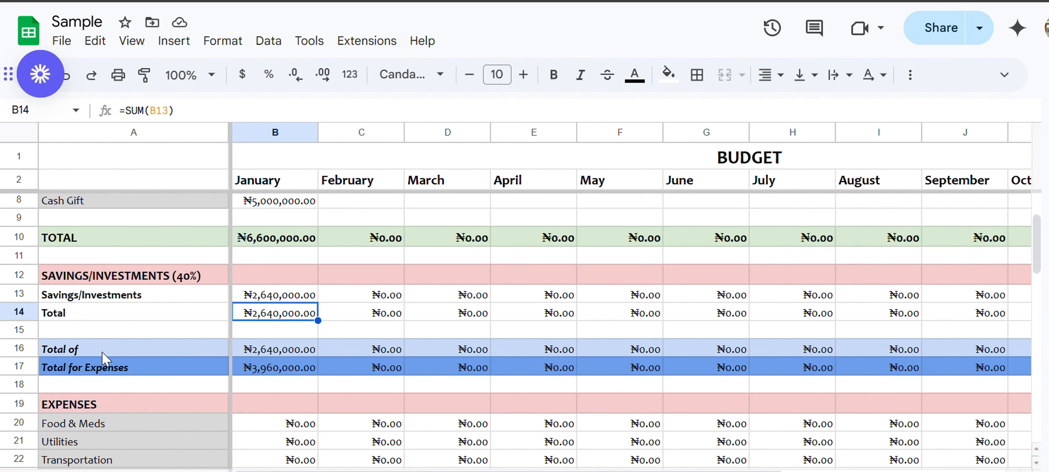
drag(107, 352, 192, 266)
drag(124, 369, 243, 376)
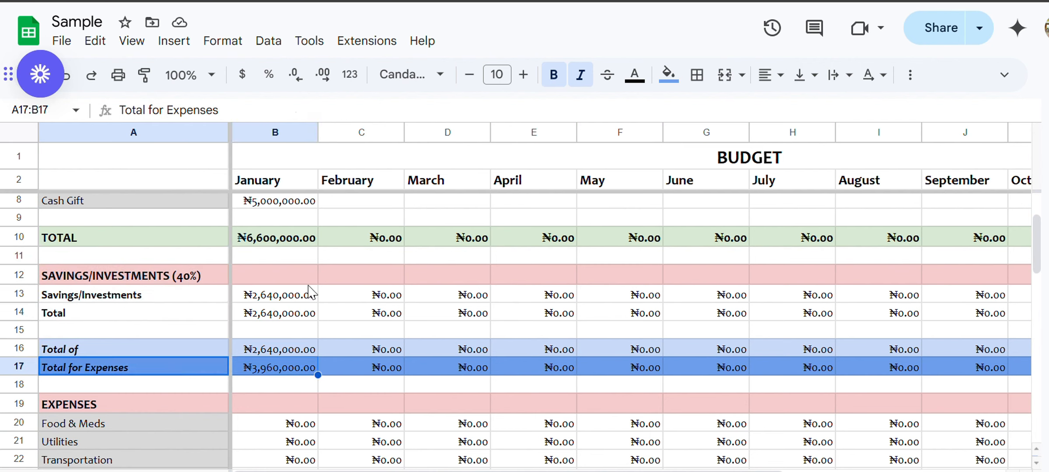
drag(312, 276, 294, 349)
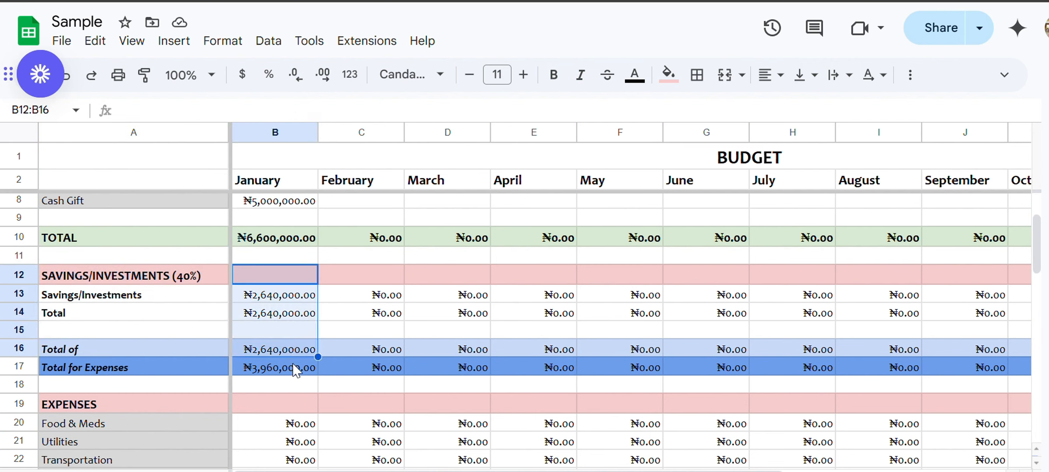
click(281, 368)
click(12, 365)
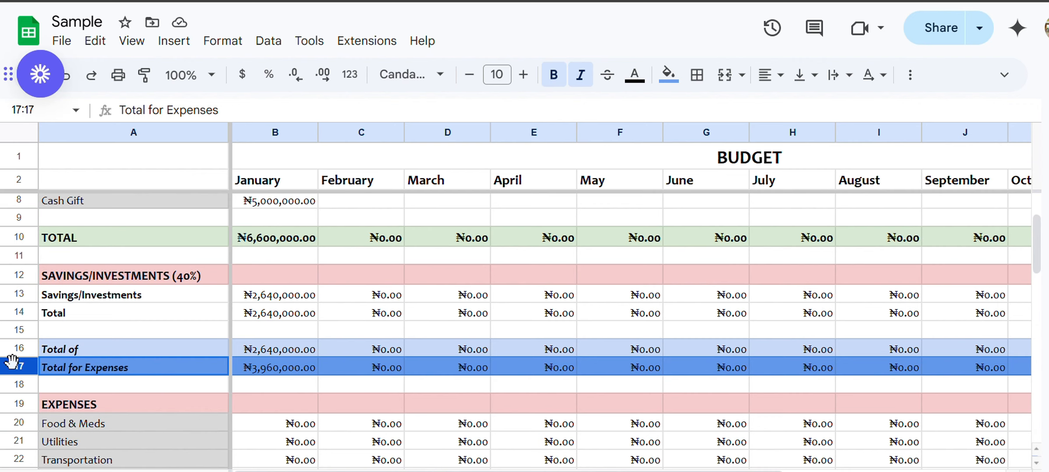
Review the EXPENSES categories from row 20 onward, selecting the January Shopping amount in B24.
scroll(11, 361, down, 1)
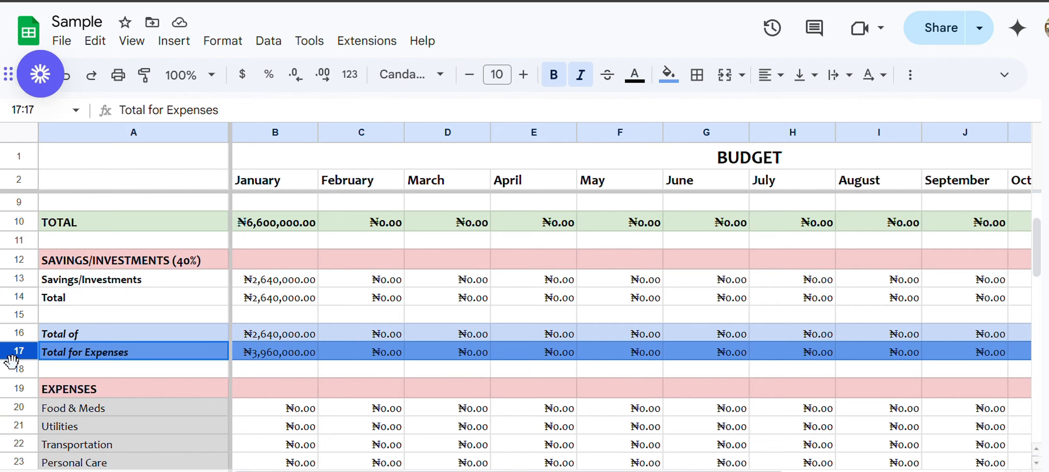
scroll(12, 362, down, 3)
click(296, 385)
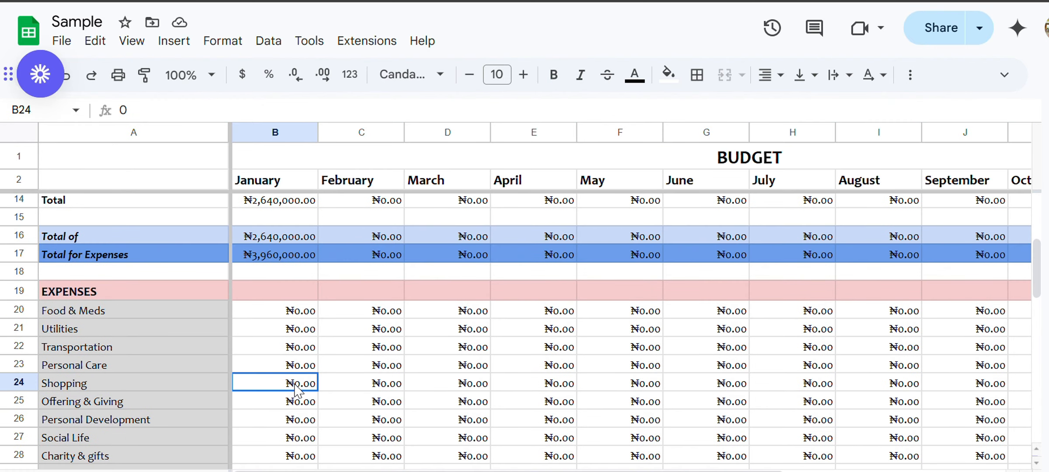
scroll(296, 388, down, 4)
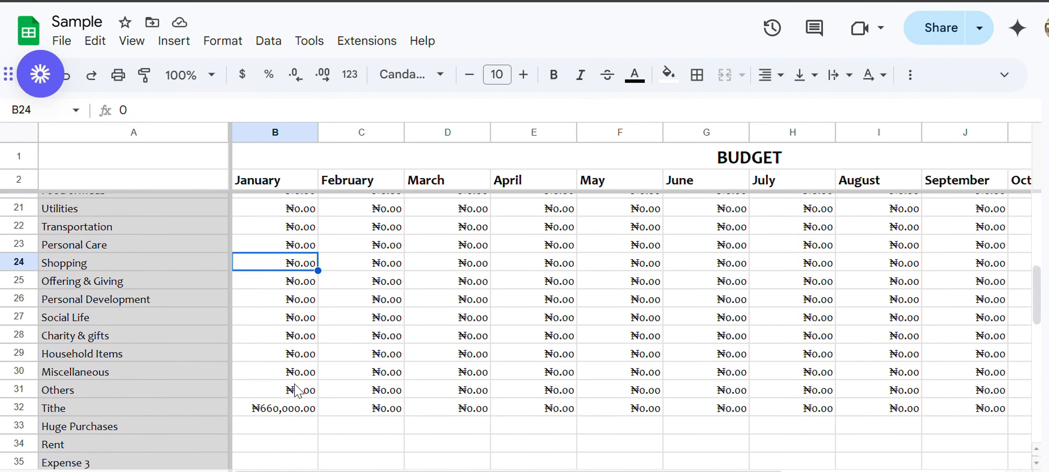
Select the Food & Meds and Utilities categories at the start of the EXPENSES section.
scroll(296, 388, down, 1)
scroll(215, 310, up, 2)
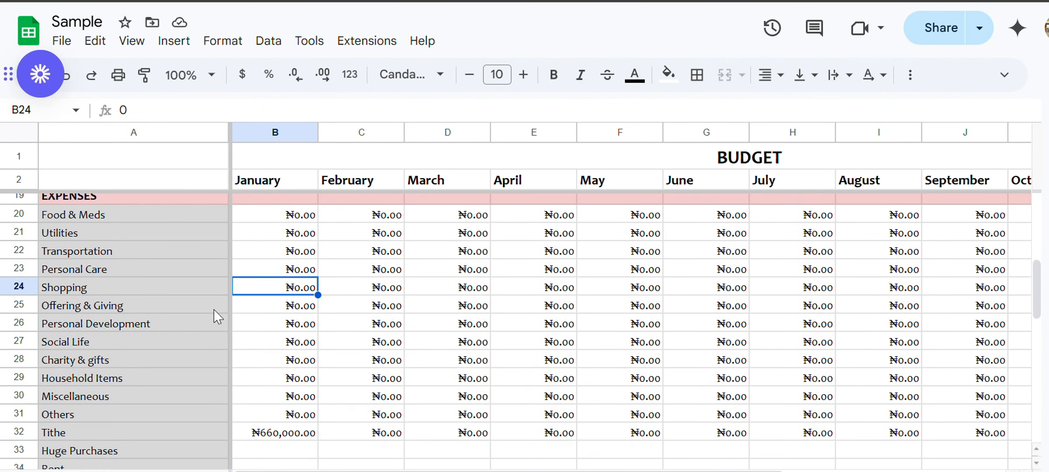
click(176, 217)
click(154, 236)
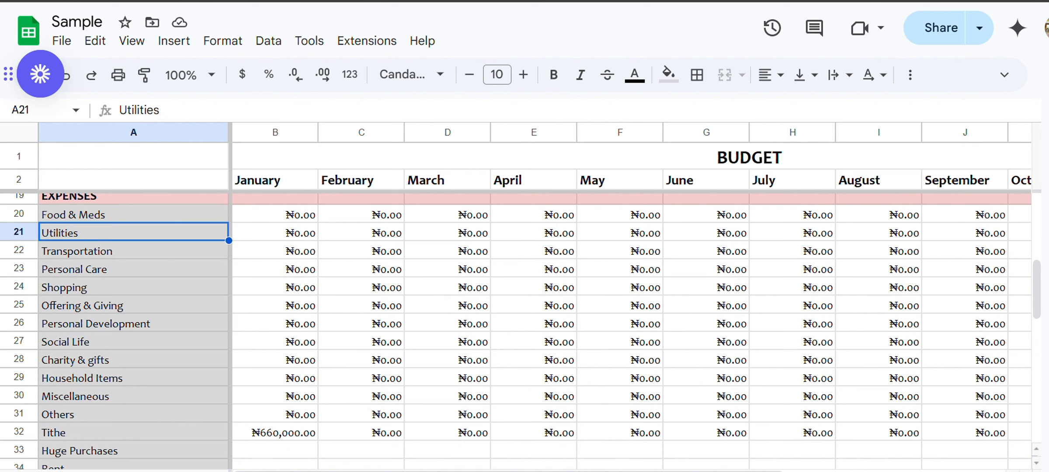
Open the sheet of codes and meanings, highlight the expense codes A2:A17, and check the Social Life code in A9.
click(280, 471)
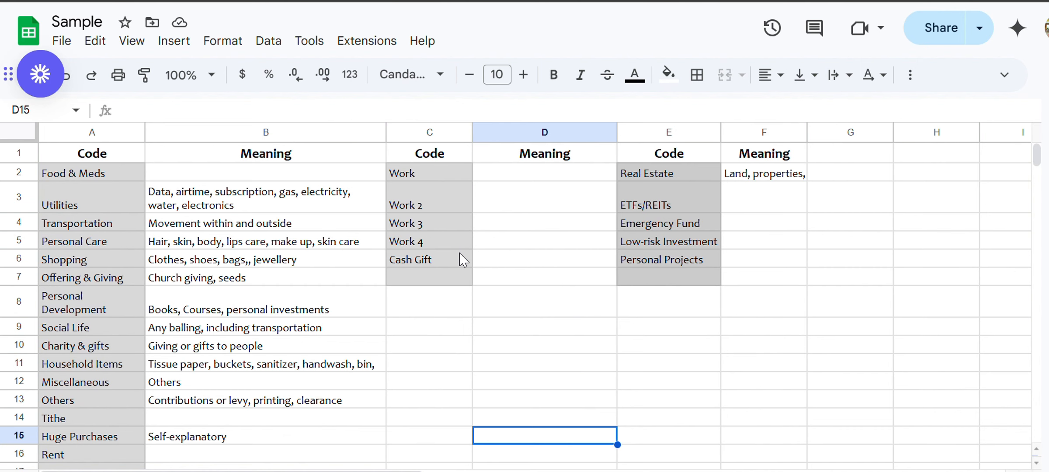
scroll(463, 260, down, 1)
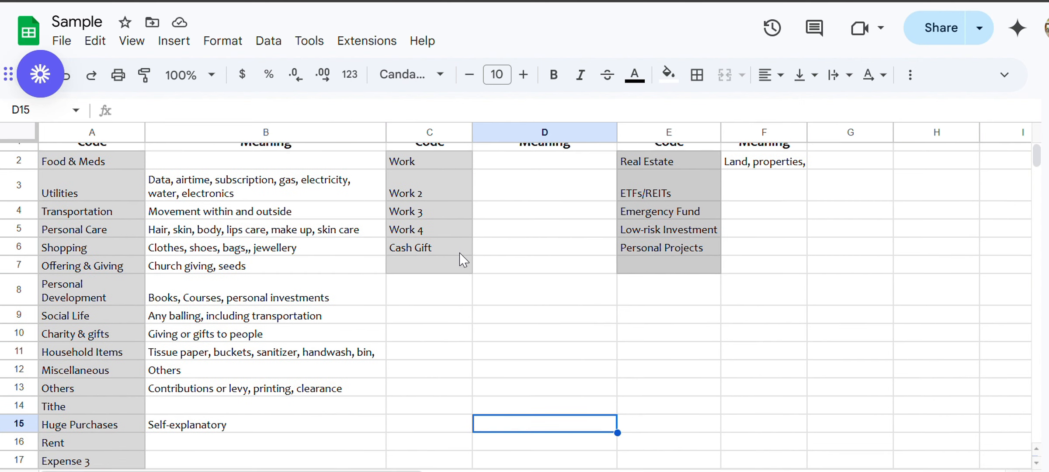
scroll(462, 259, down, 3)
scroll(461, 260, up, 5)
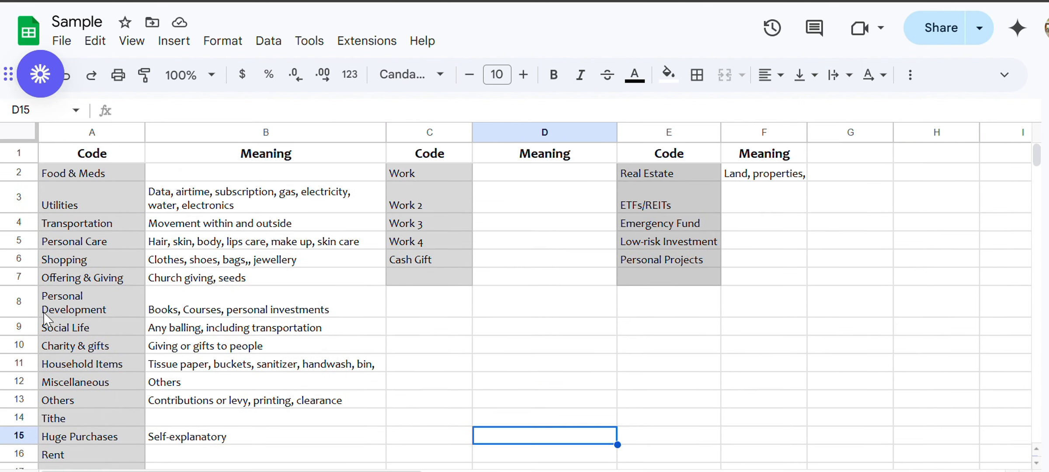
drag(92, 168, 81, 468)
scroll(285, 347, down, 3)
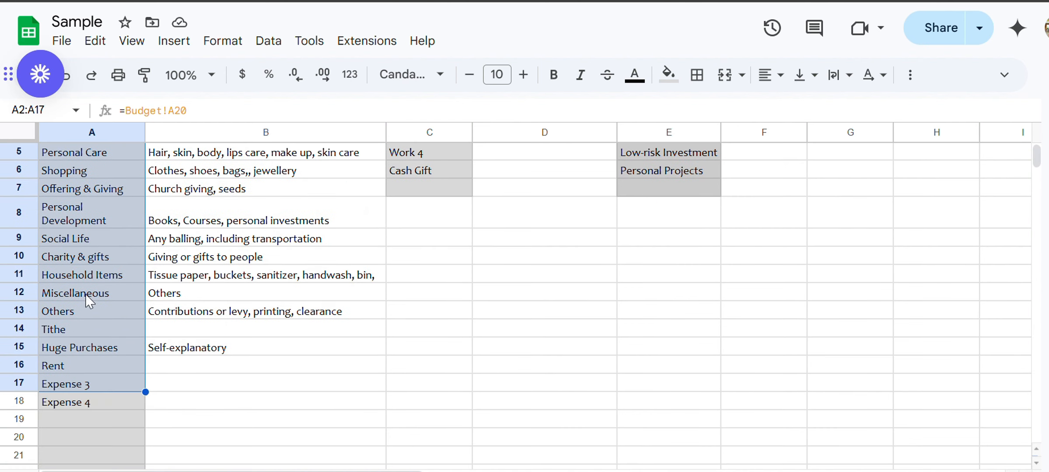
click(131, 240)
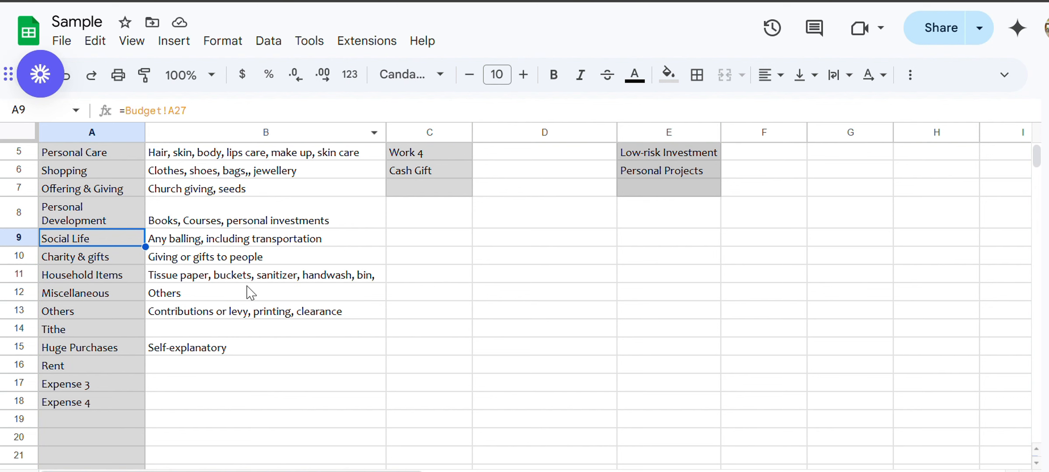
Compare the Food & Meds and Utilities categories on the Budget sheet with the Utilities meaning in B3 of the codes sheet.
click(302, 471)
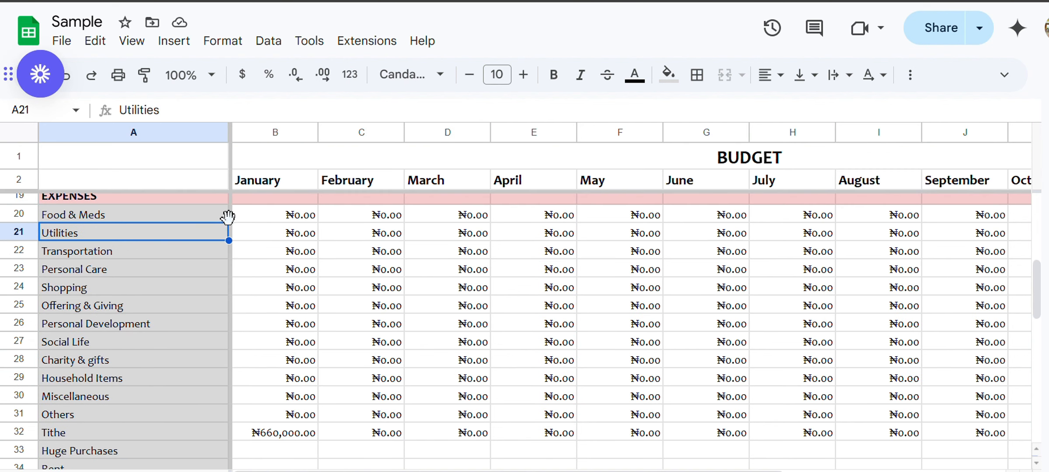
click(195, 215)
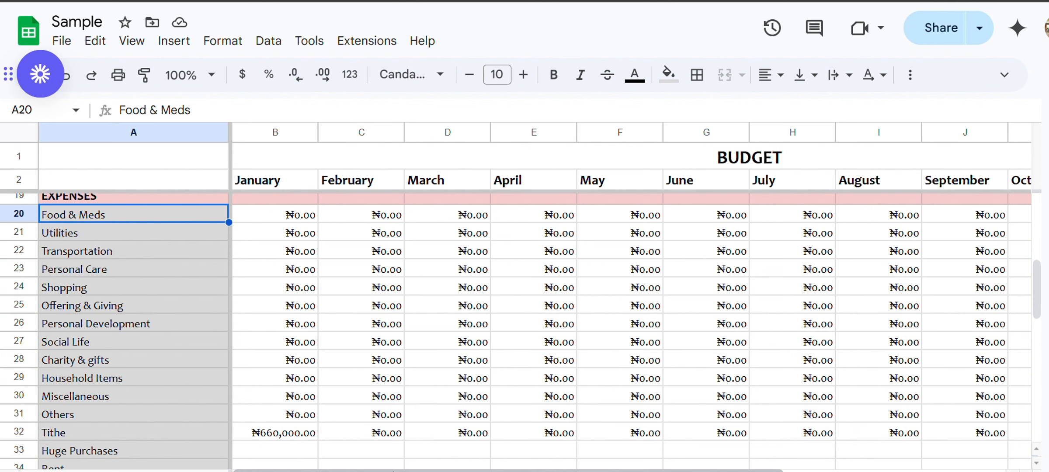
click(184, 236)
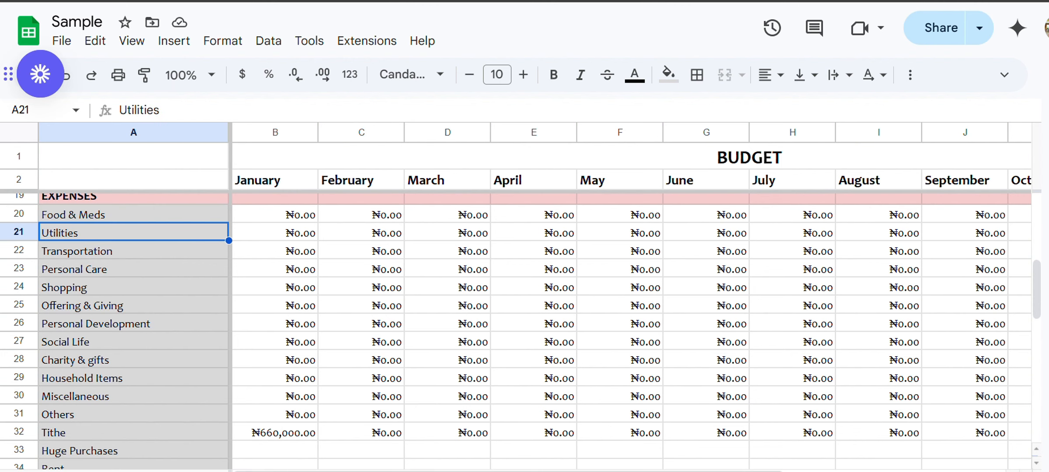
click(323, 467)
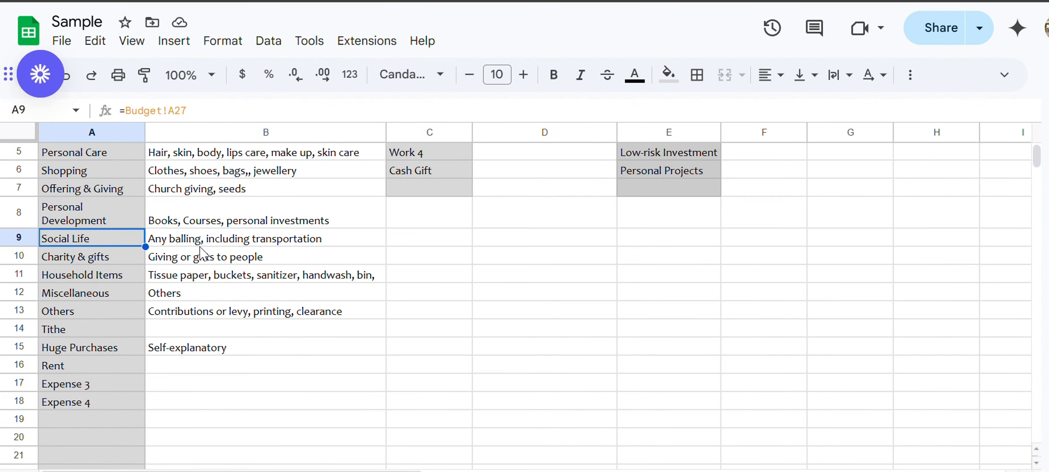
scroll(201, 253, up, 2)
click(210, 201)
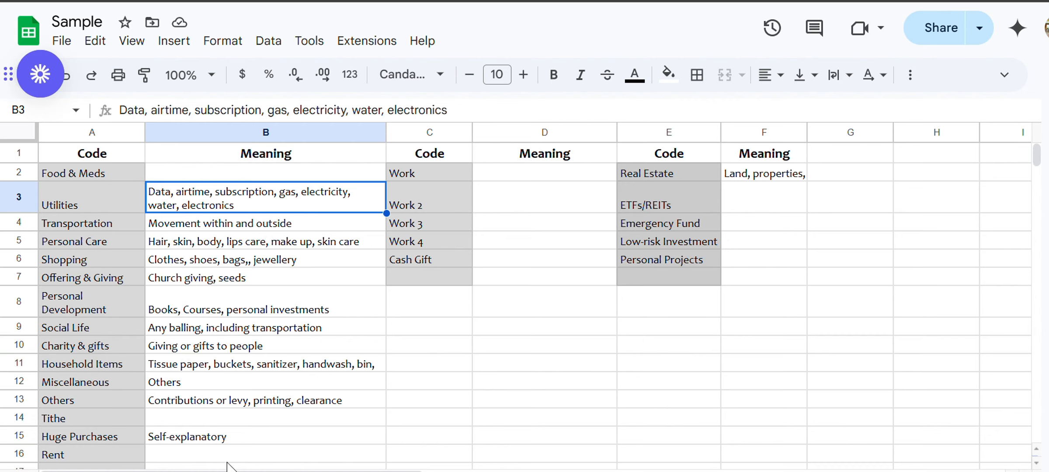
Return to the Budget sheet and go through the Transportation and Personal Care expense categories.
click(258, 471)
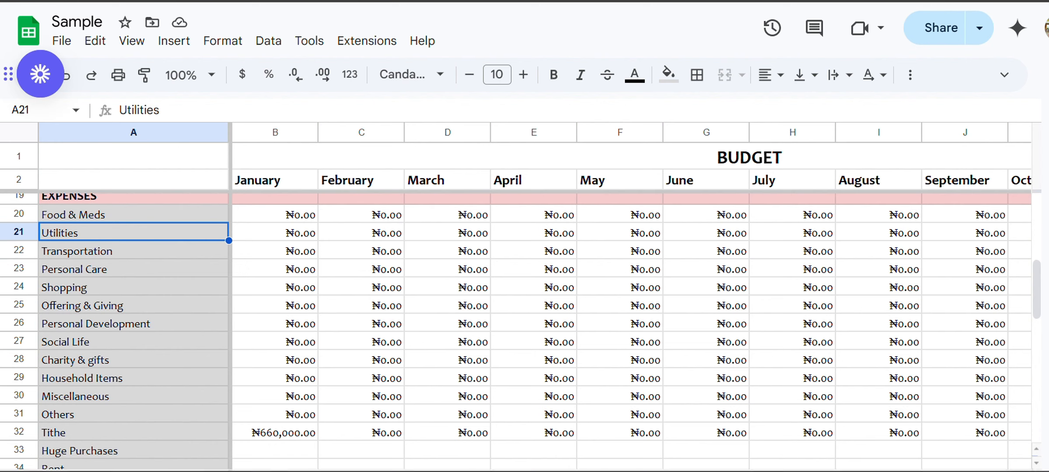
click(180, 250)
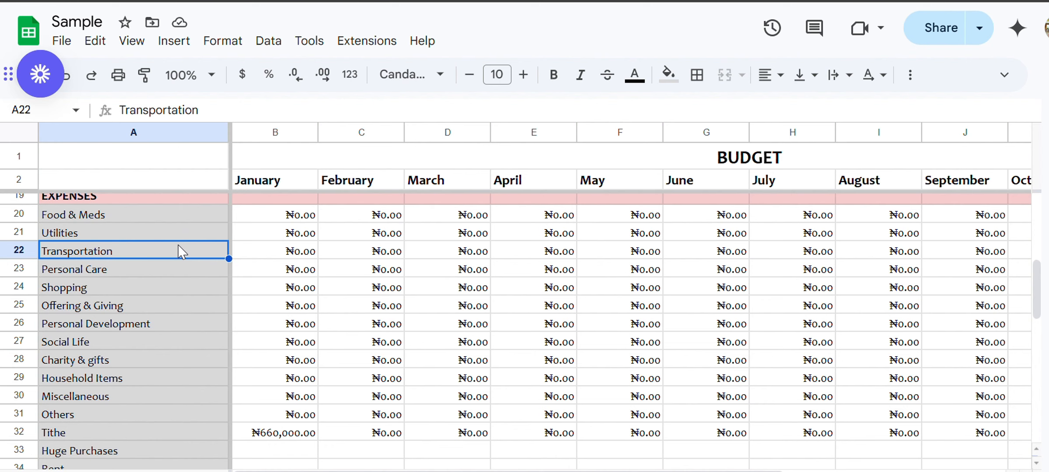
click(169, 272)
scroll(229, 338, down, 1)
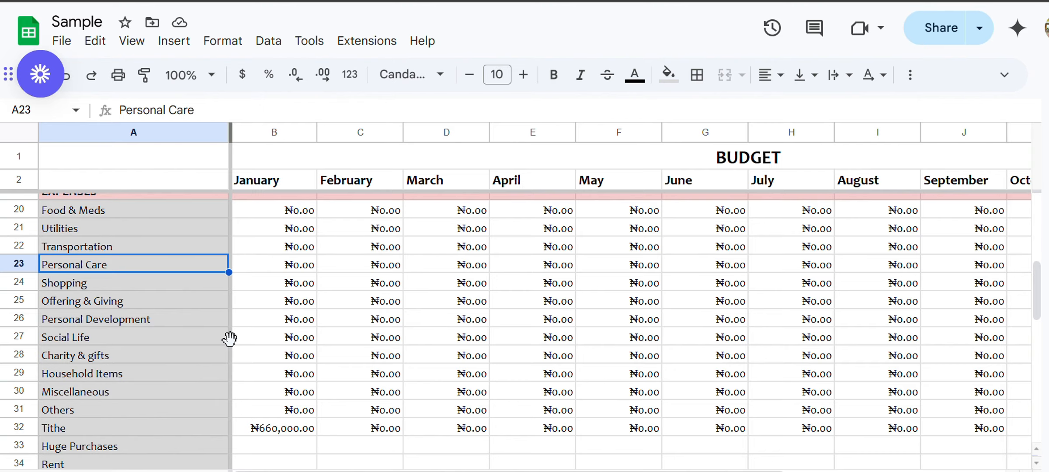
scroll(229, 339, down, 1)
scroll(229, 339, up, 3)
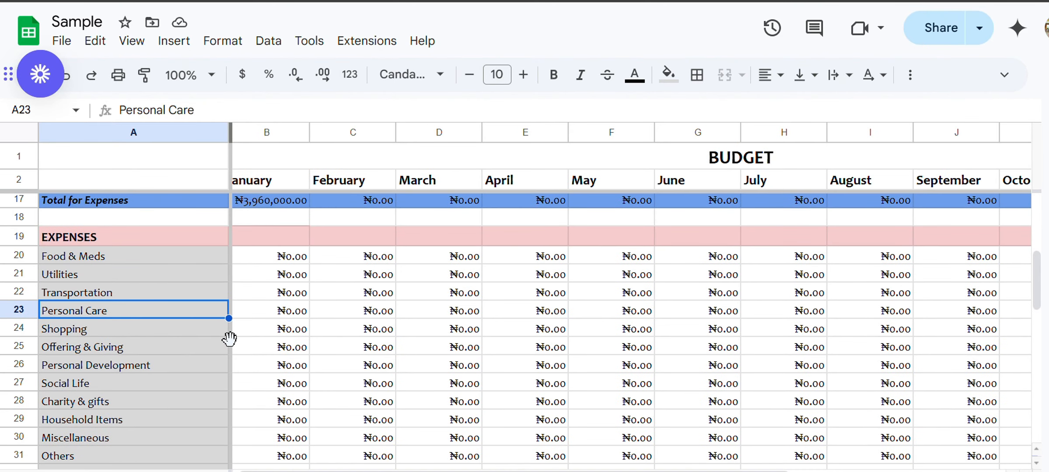
Highlight the expense categories from Food & Meds to Miscellaneous in A20:A30 and review the ones below them.
scroll(229, 339, down, 1)
drag(170, 228, 188, 465)
scroll(362, 356, down, 1)
click(209, 322)
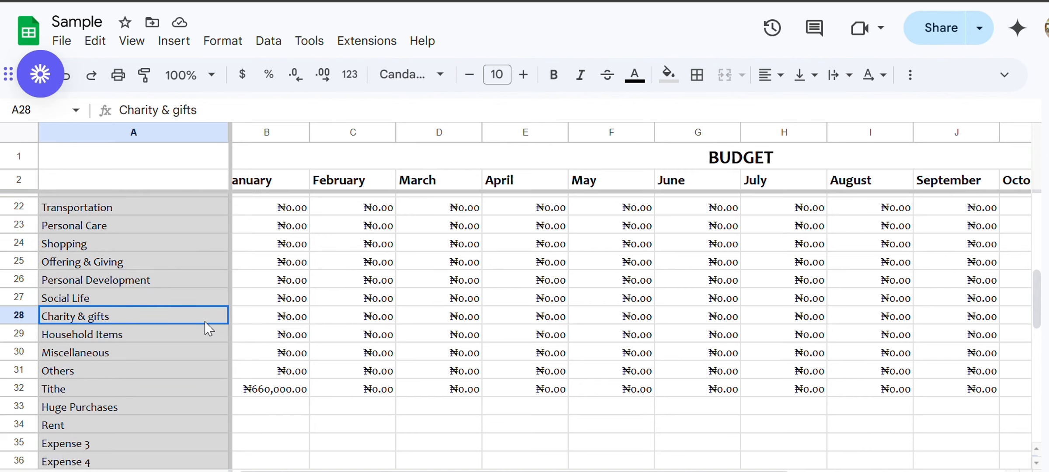
scroll(209, 325, up, 1)
drag(187, 216, 188, 398)
scroll(188, 440, down, 1)
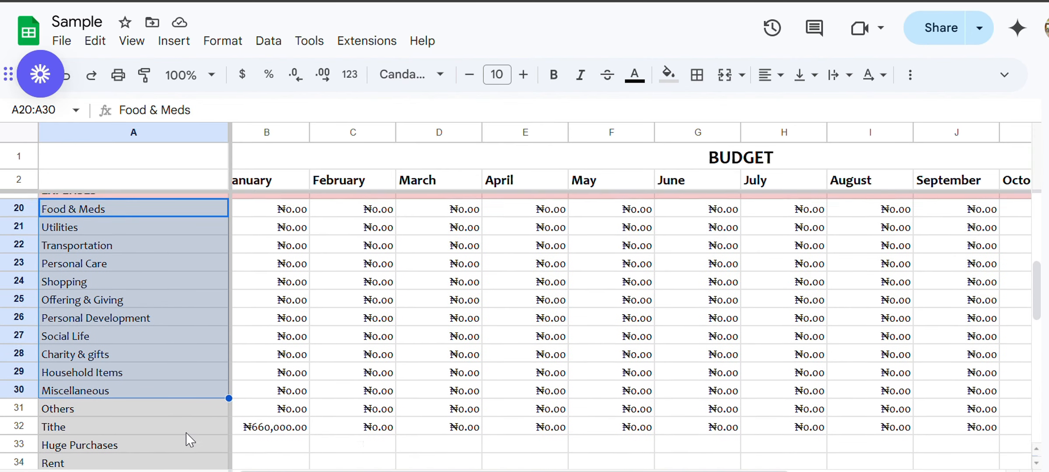
scroll(148, 335, down, 4)
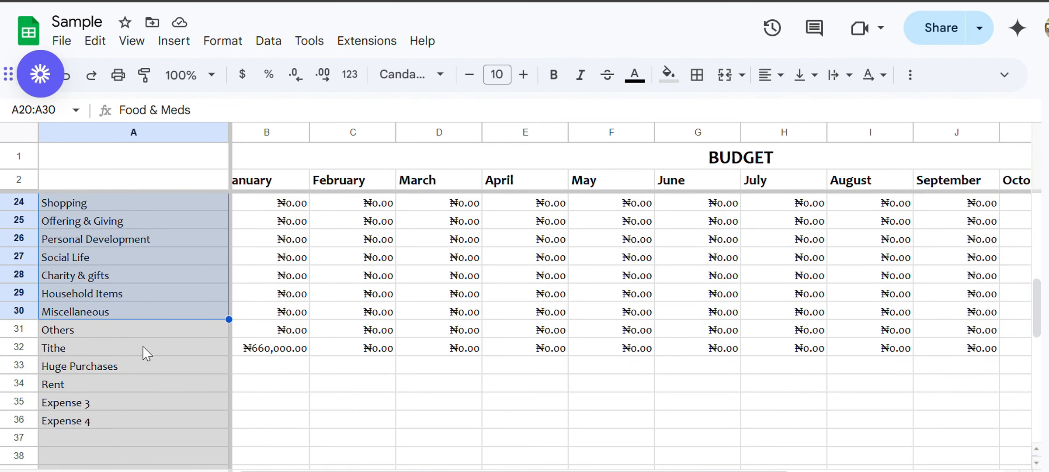
Point out the Rent, Household Items, Miscellaneous and Shopping categories in column A.
click(116, 383)
scroll(115, 383, up, 1)
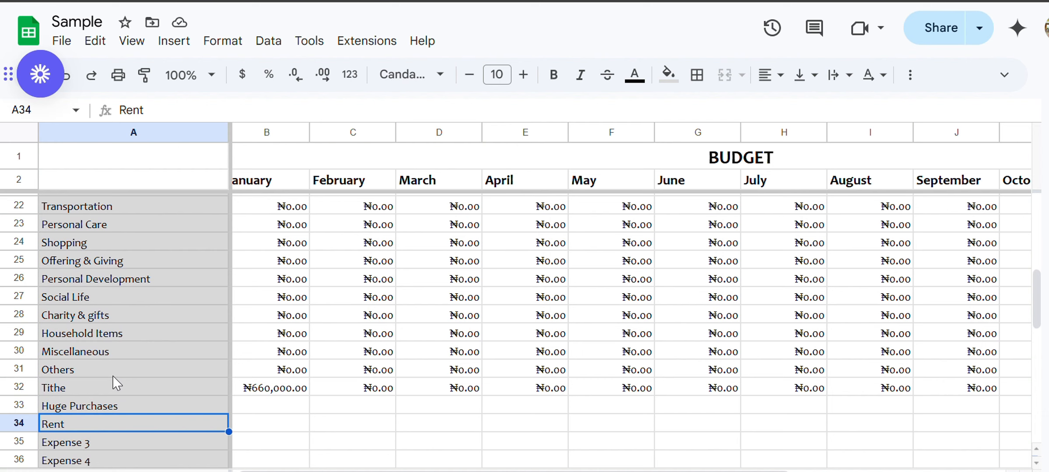
click(108, 322)
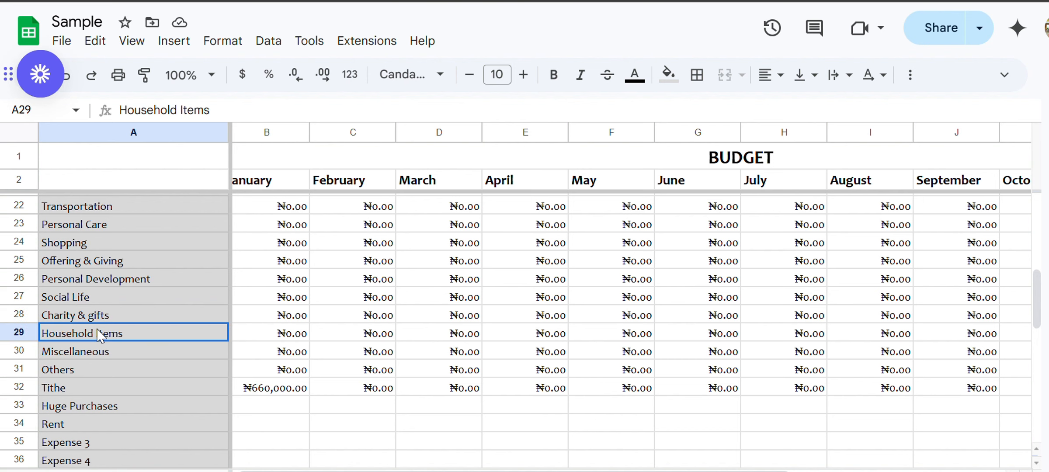
drag(99, 338, 101, 358)
scroll(101, 349, up, 2)
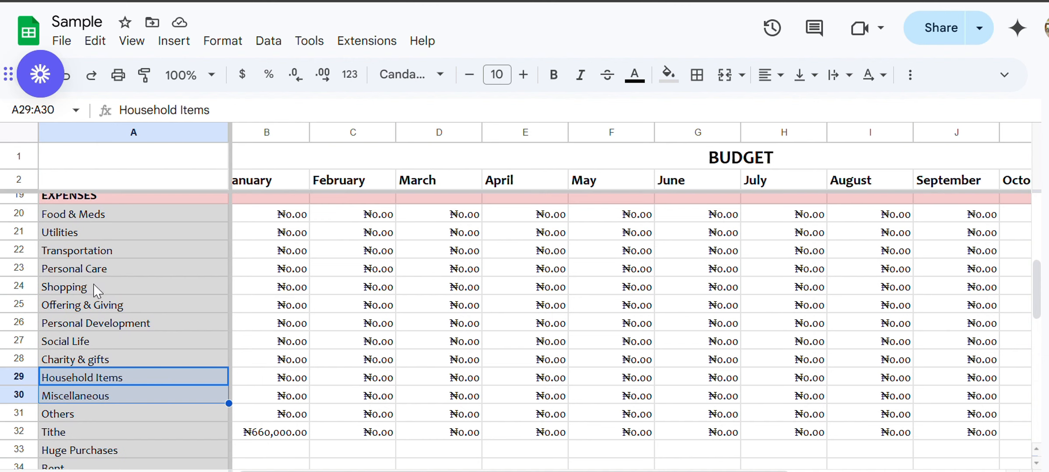
click(95, 288)
click(106, 383)
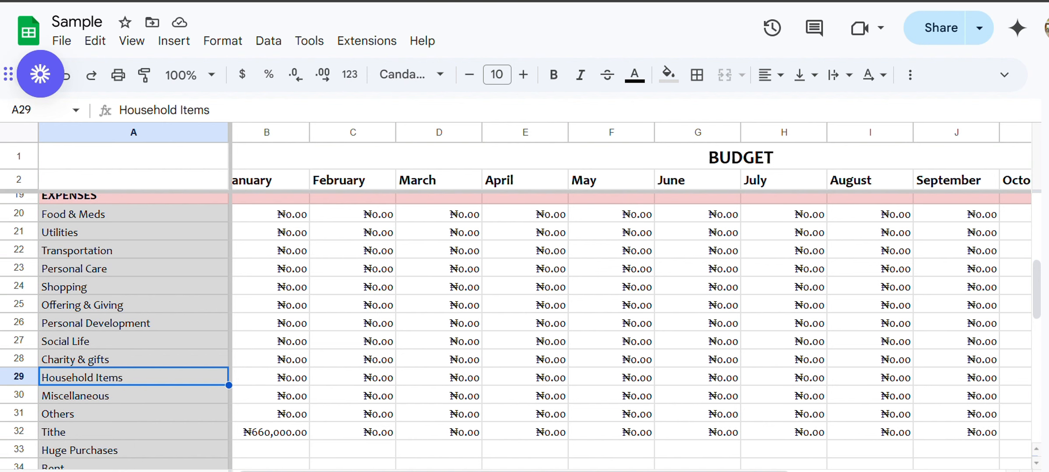
Look up the meaning of Personal Care in B5 of the codes sheet.
click(267, 471)
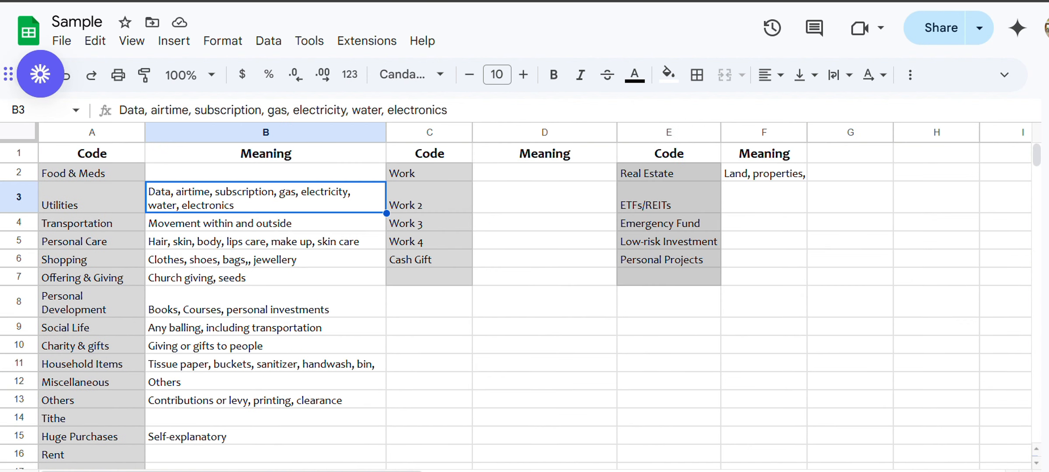
click(113, 245)
click(189, 248)
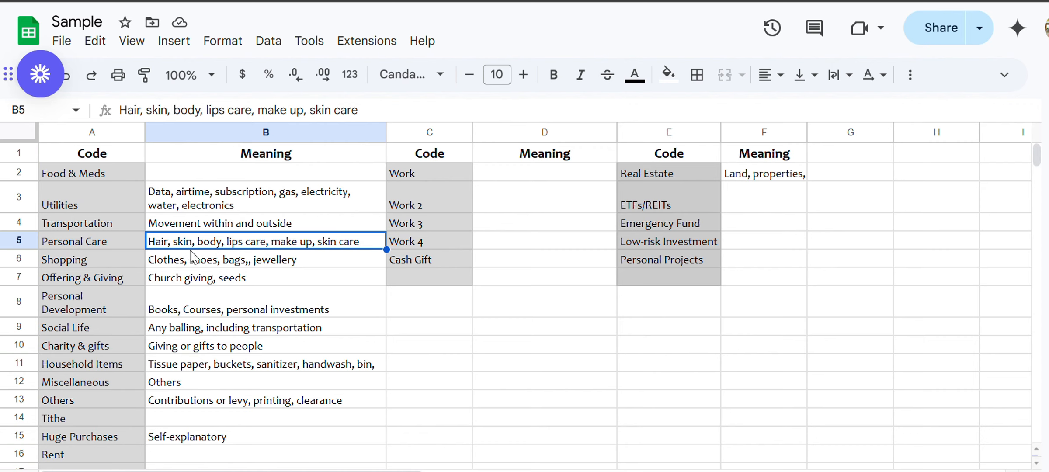
Return to the Budget sheet and highlight the entire Tithe row 32 in the EXPENSES section.
click(188, 471)
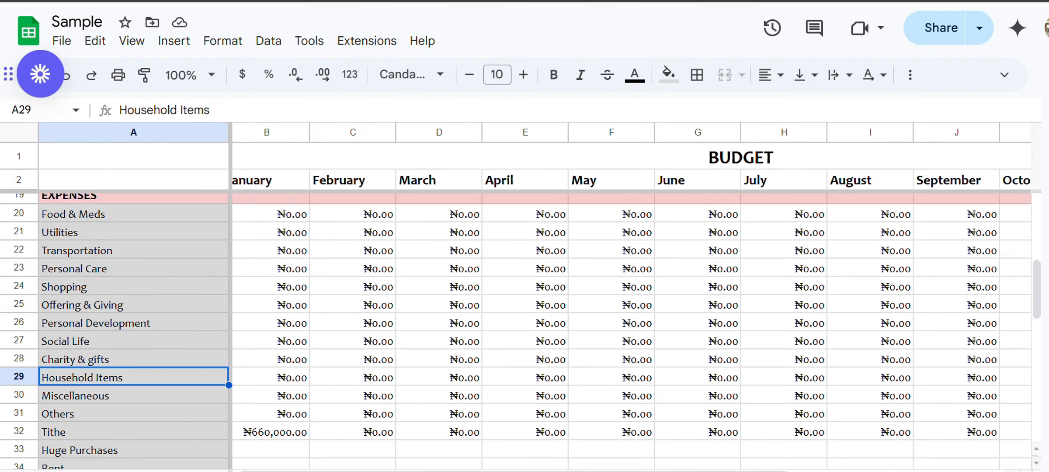
scroll(294, 353, down, 1)
scroll(293, 352, up, 1)
scroll(293, 348, down, 1)
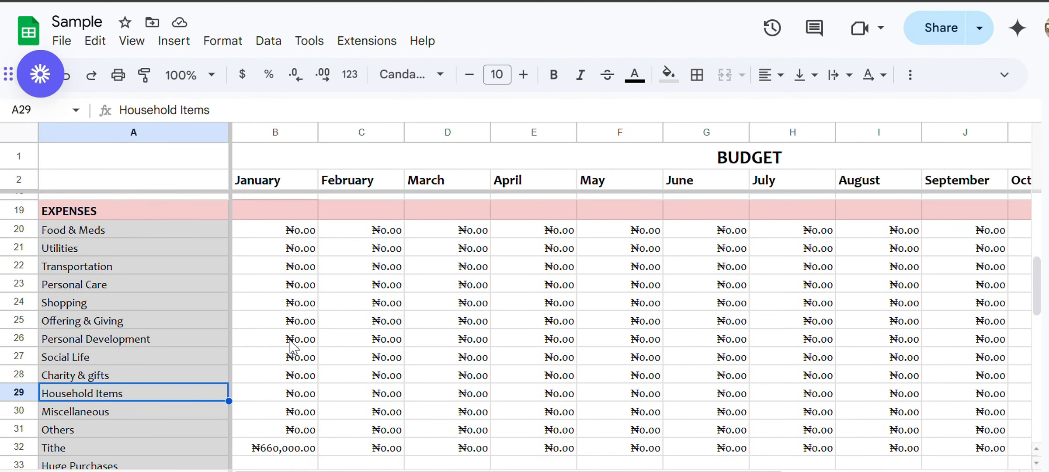
scroll(292, 346, down, 1)
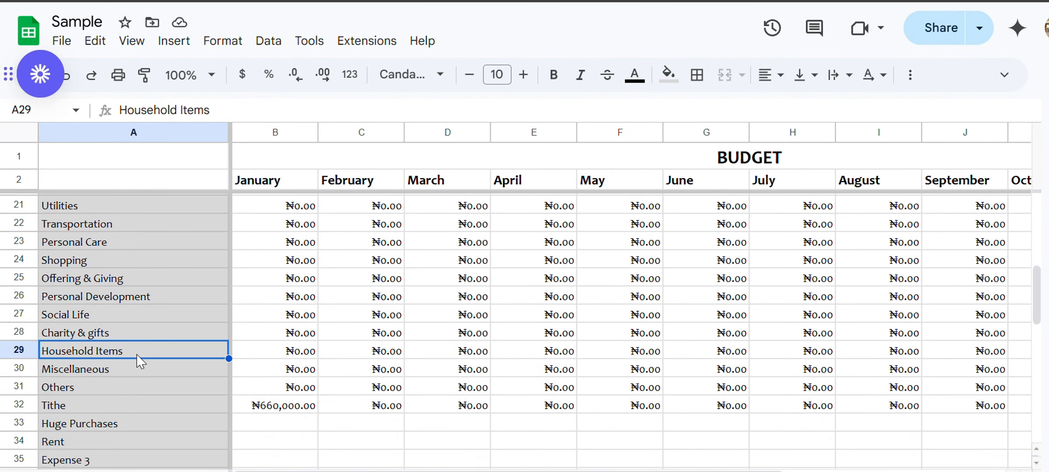
click(16, 403)
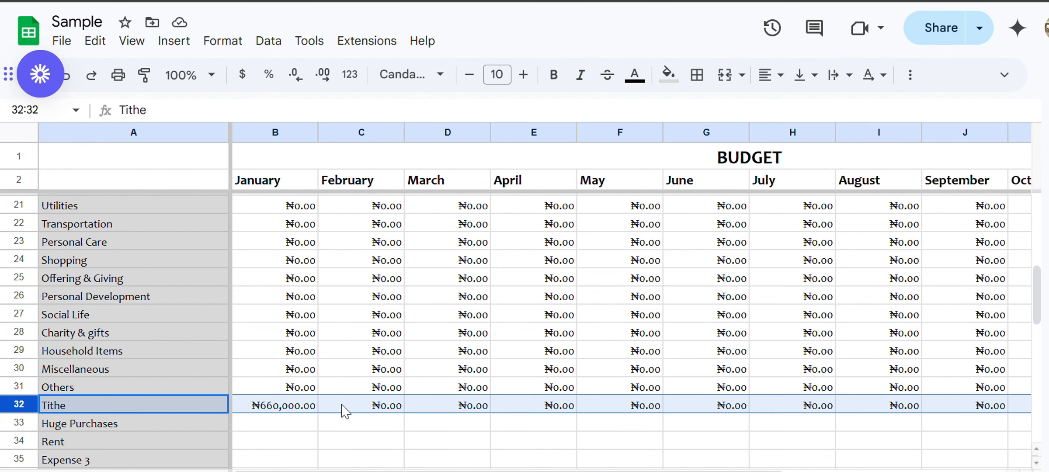
scroll(343, 409, up, 1)
scroll(344, 412, up, 2)
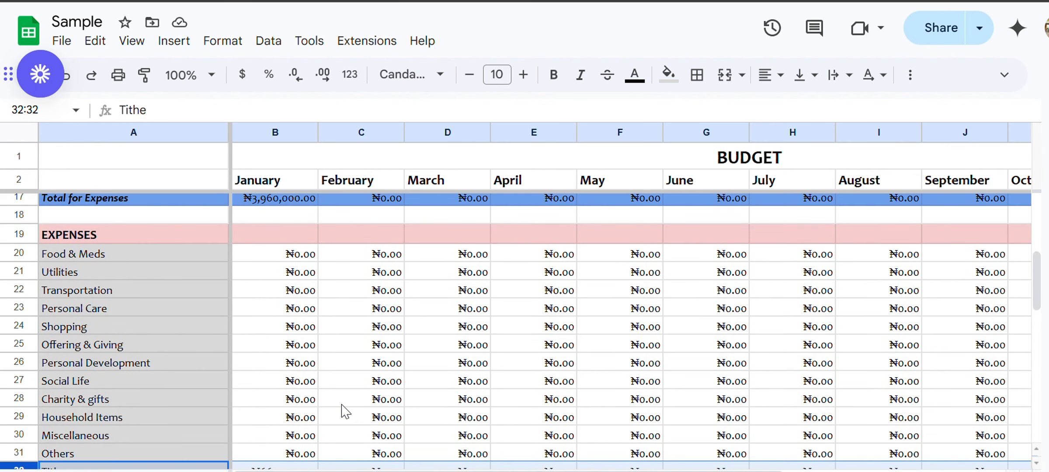
scroll(344, 413, down, 3)
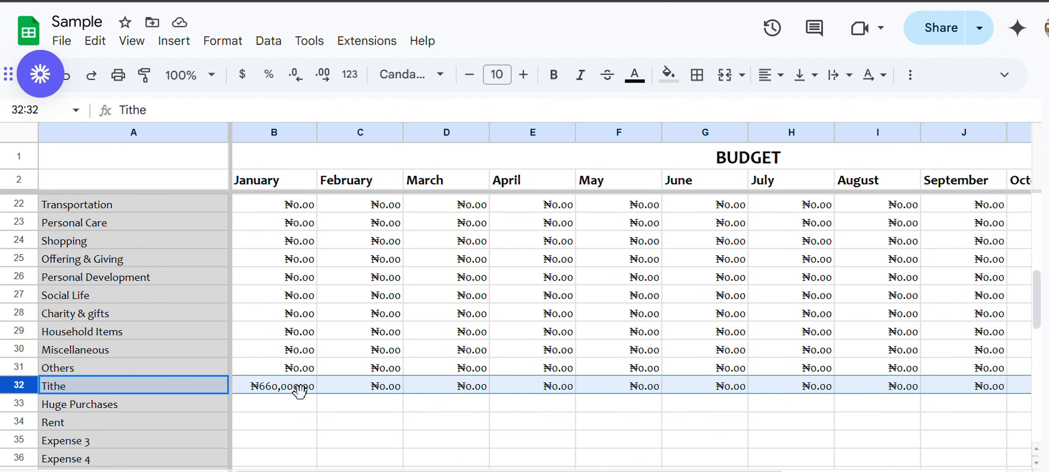
Check the January Tithe formula in B32 and review the expense rows below it.
click(326, 404)
click(305, 392)
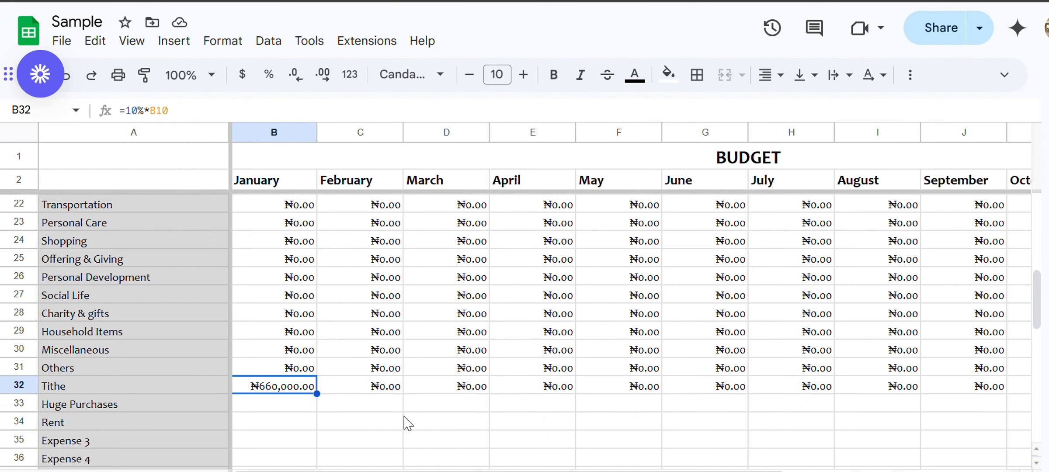
scroll(407, 423, down, 1)
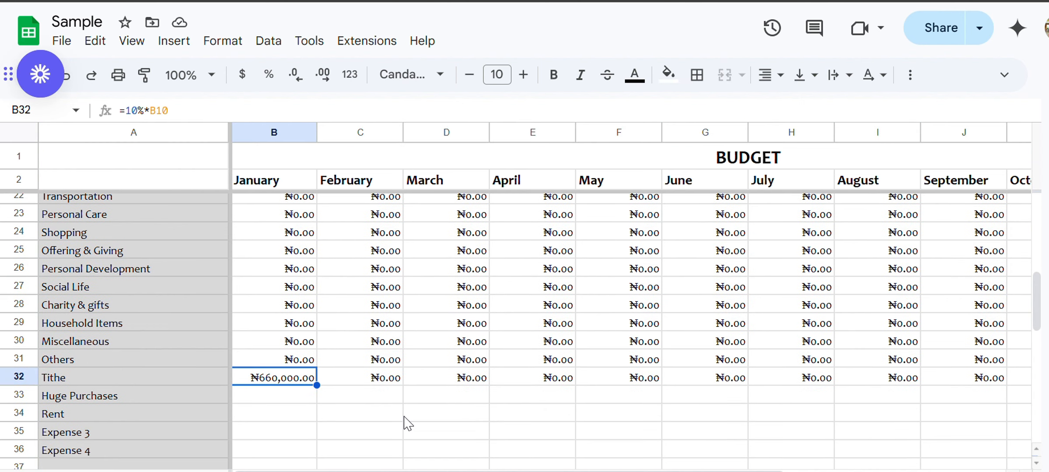
scroll(407, 423, down, 5)
scroll(407, 423, up, 2)
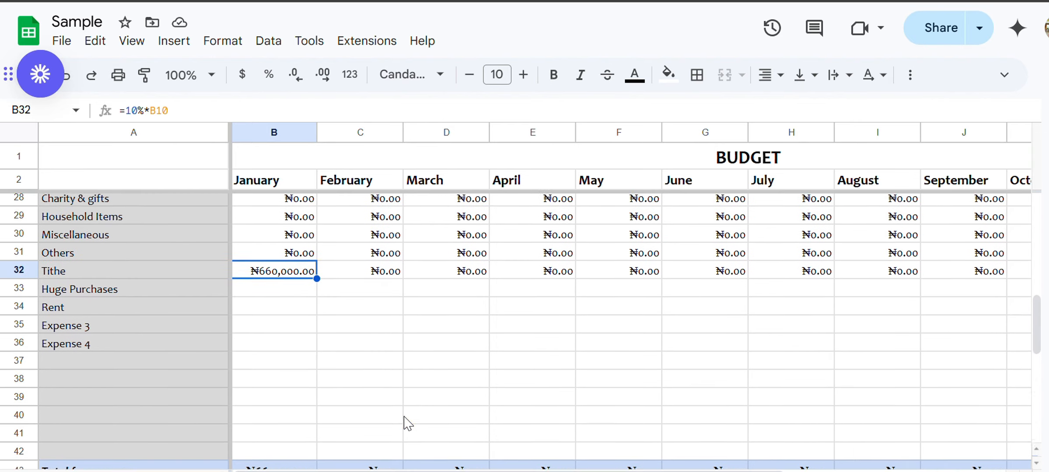
scroll(397, 278, up, 2)
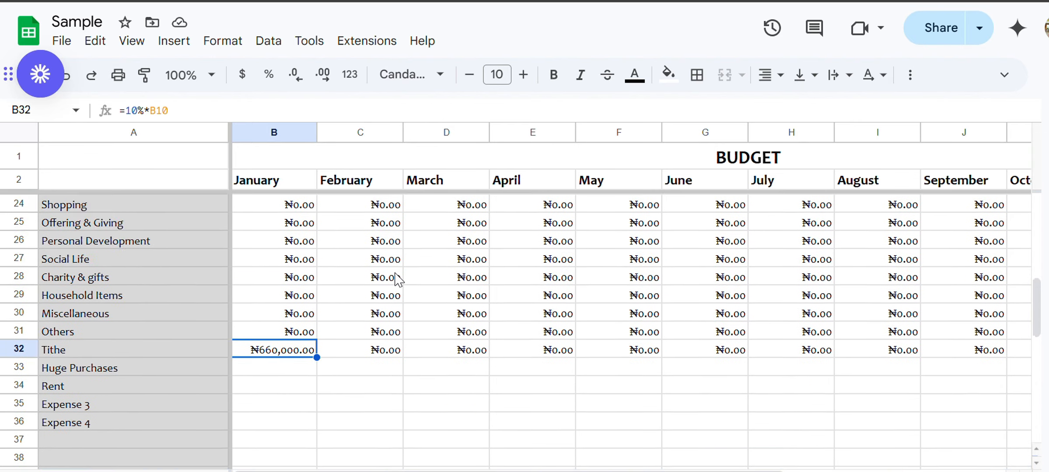
Check the February TOTAL formula in C10 and the February Tithe formula in C32.
scroll(397, 278, up, 8)
scroll(396, 278, down, 1)
scroll(393, 273, up, 1)
click(385, 252)
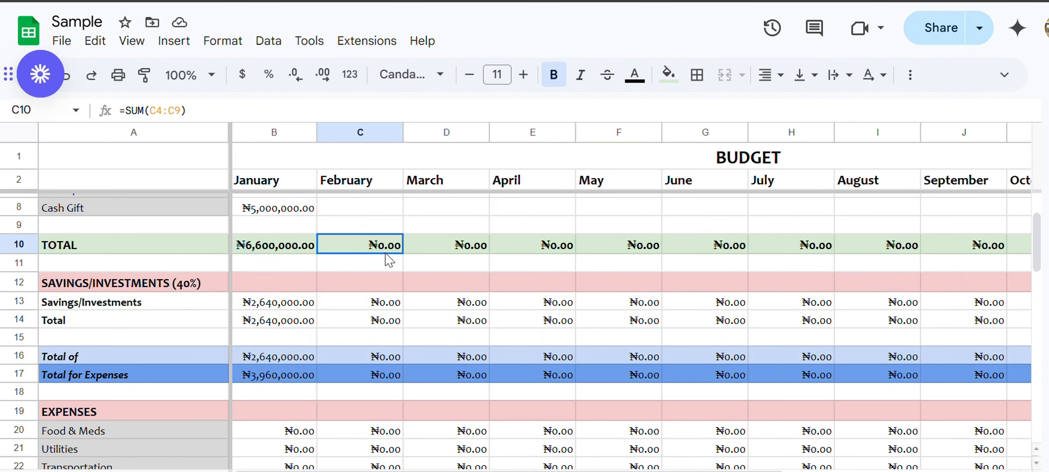
scroll(386, 257, down, 5)
scroll(386, 257, right, 1)
click(364, 442)
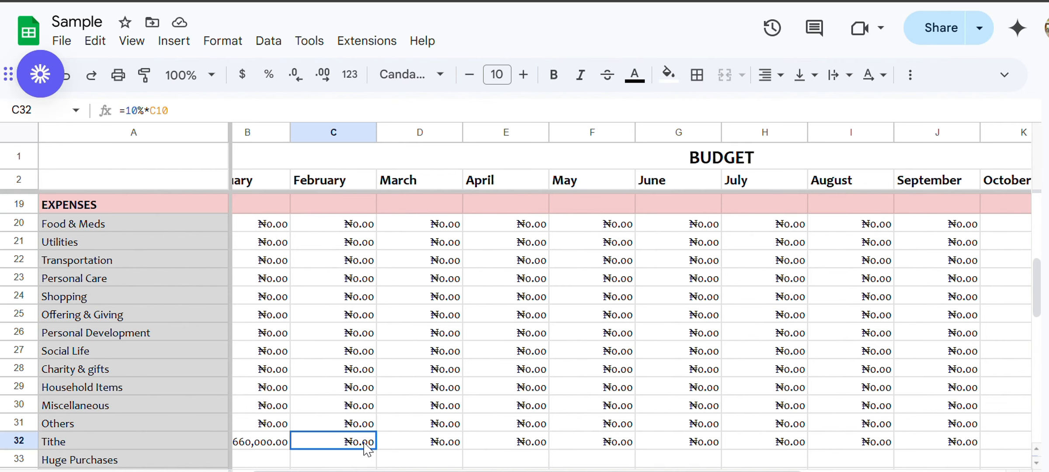
scroll(364, 443, down, 1)
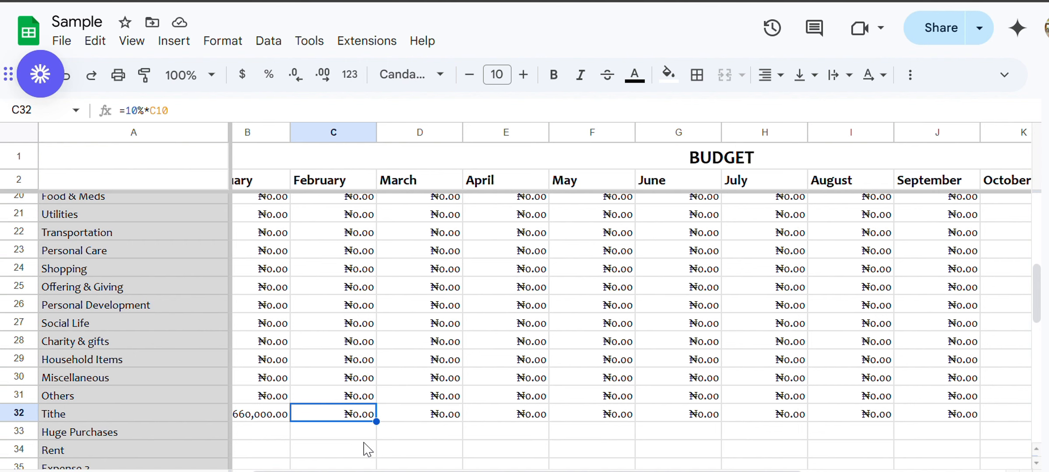
scroll(368, 449, left, 2)
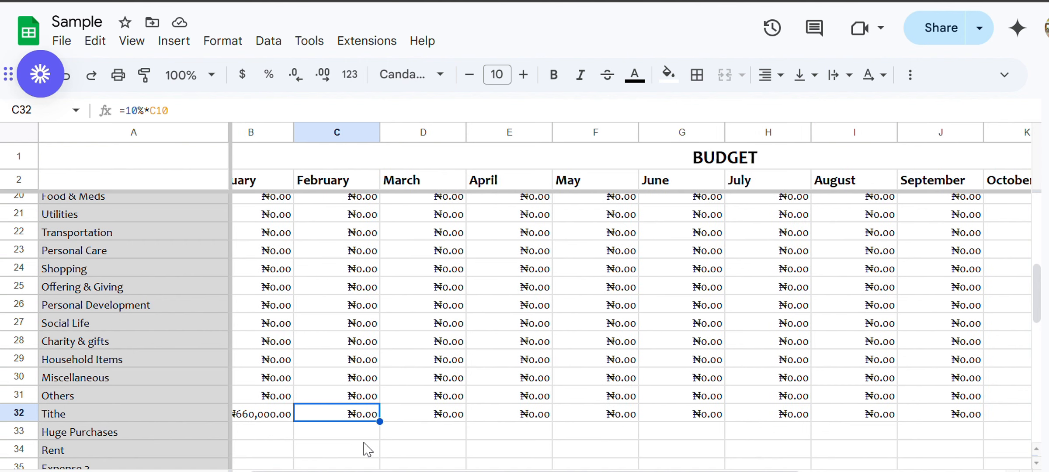
Point out the SAVINGS/INVESTMENTS (40%) heading in A12 and the January Tithe formula in B32.
scroll(305, 221, up, 5)
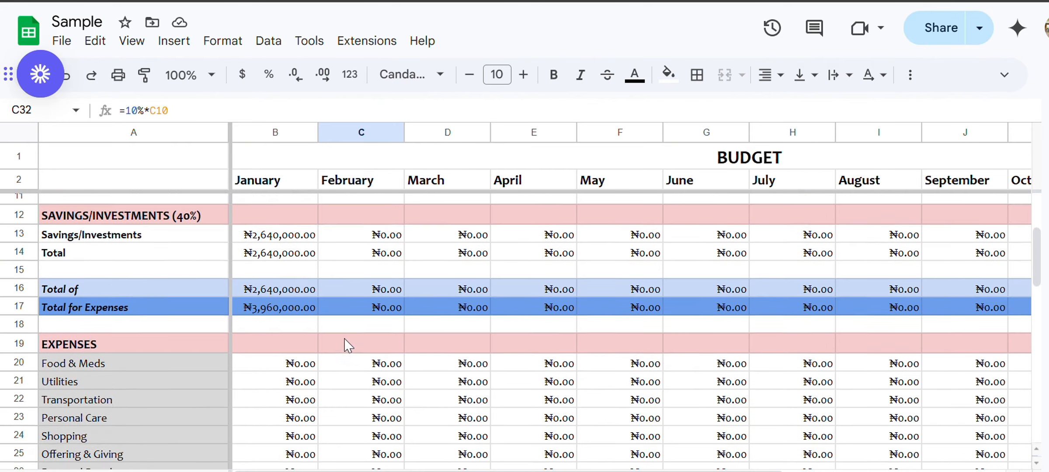
click(195, 286)
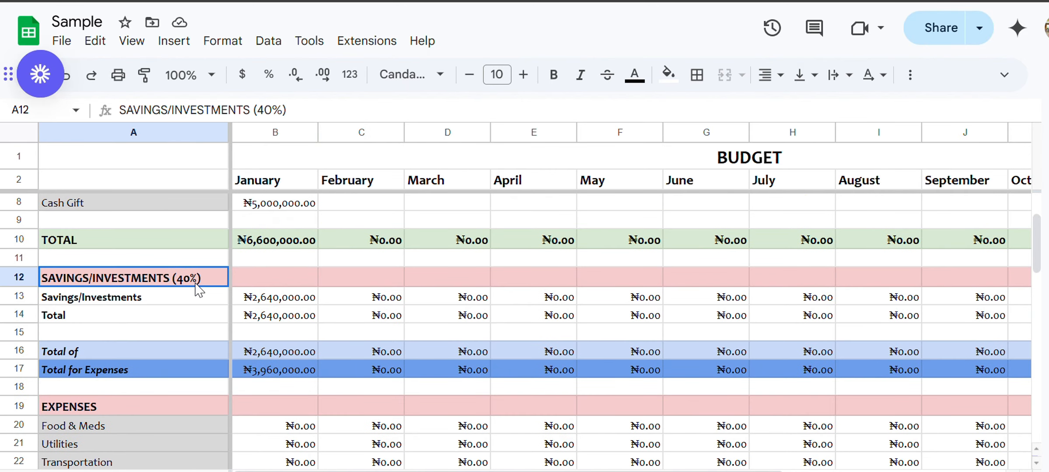
scroll(196, 288, down, 5)
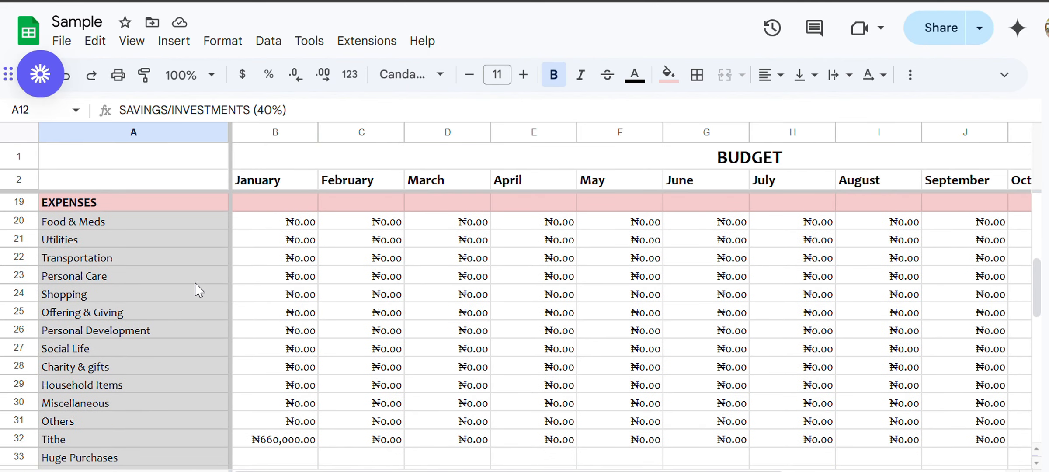
click(296, 437)
Check the January Total for expenses formula in B43 and highlight the entire row 43.
scroll(293, 443, down, 2)
scroll(298, 448, down, 3)
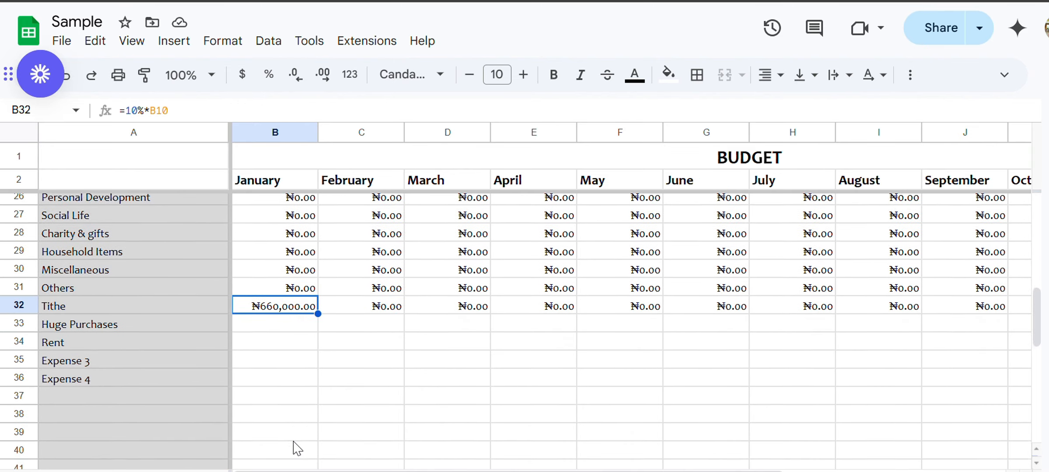
click(278, 424)
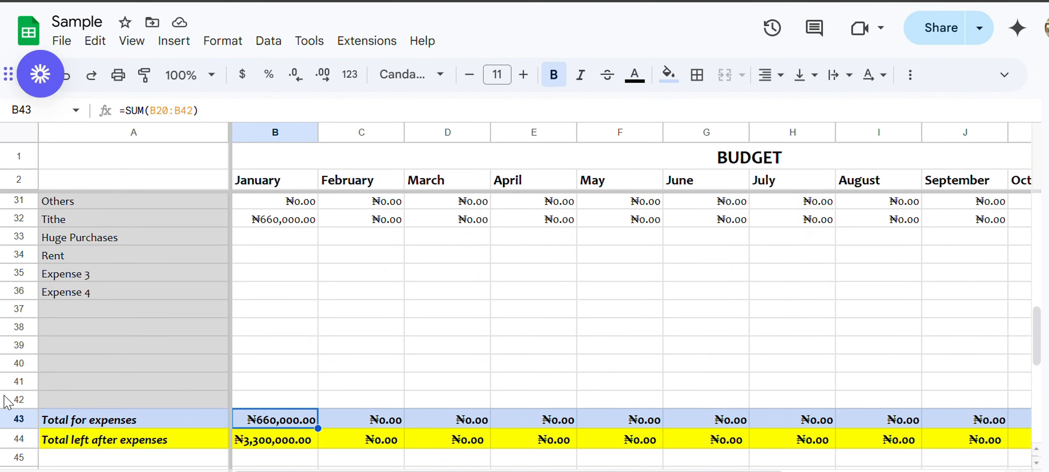
click(12, 418)
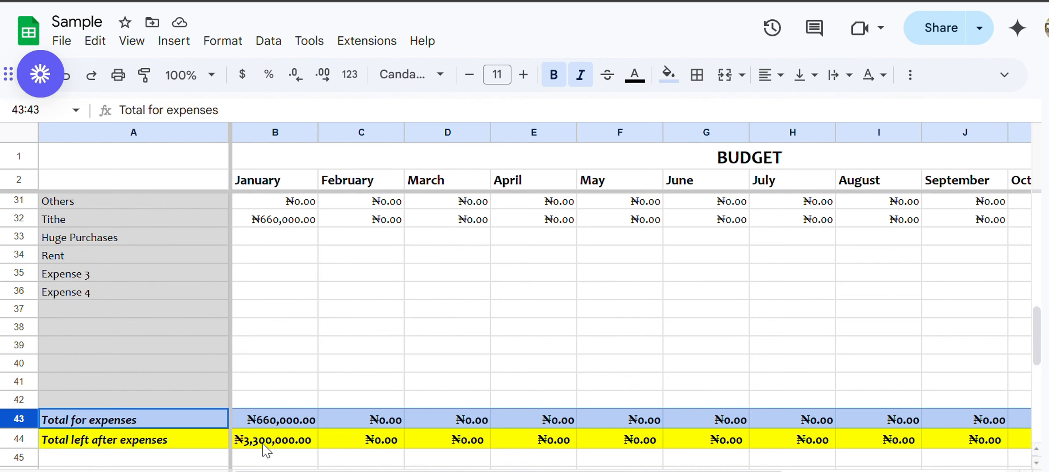
Check the January Total left after expenses formula in B44 against the expense rows above it.
scroll(270, 451, up, 5)
scroll(270, 451, down, 5)
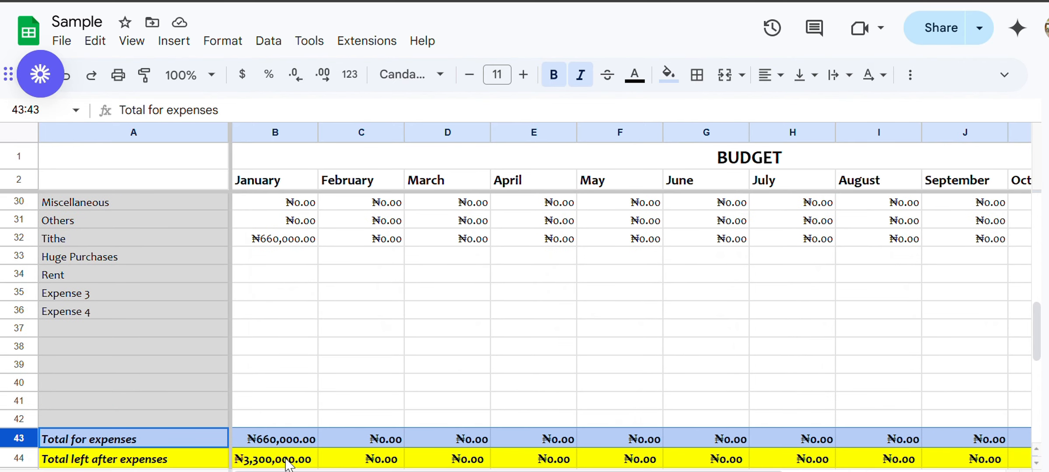
click(275, 464)
scroll(276, 466, down, 1)
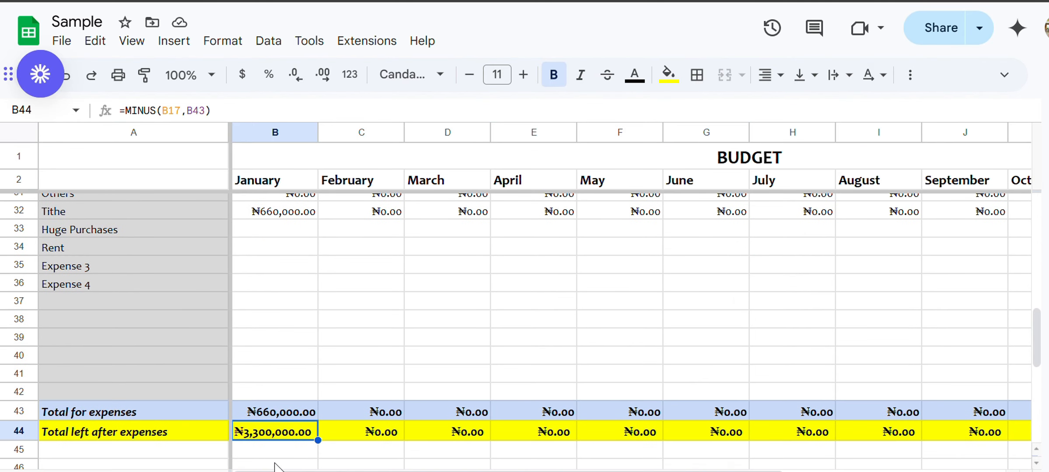
Enter 1000000 as the January Food & Meds expense in B20.
scroll(299, 397, up, 6)
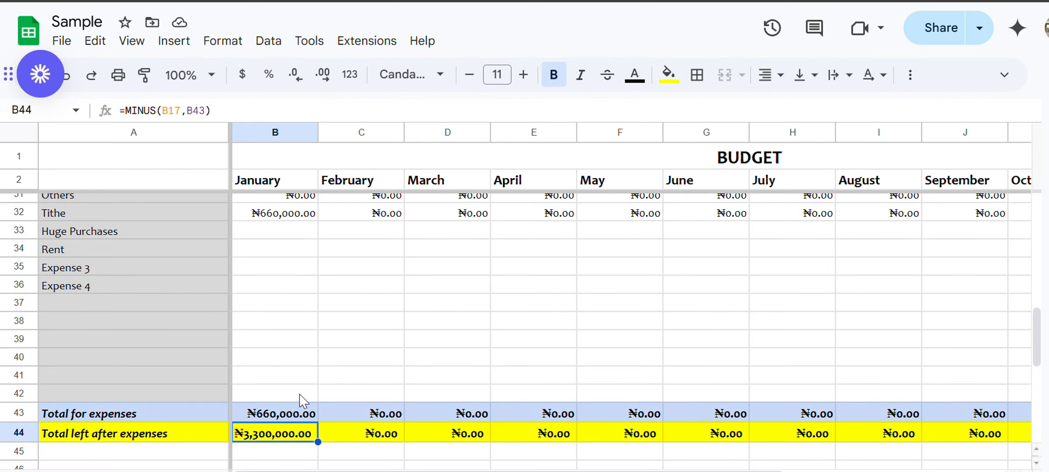
click(275, 302)
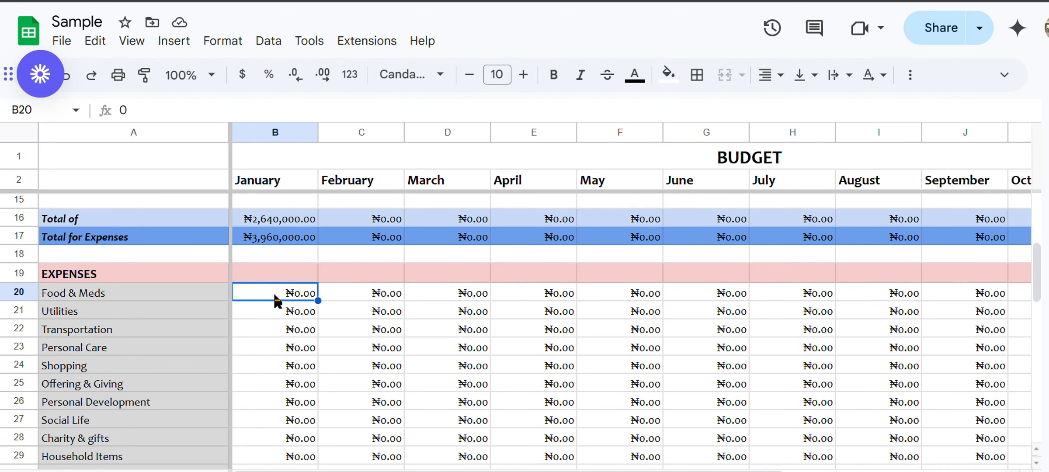
text(1000000)
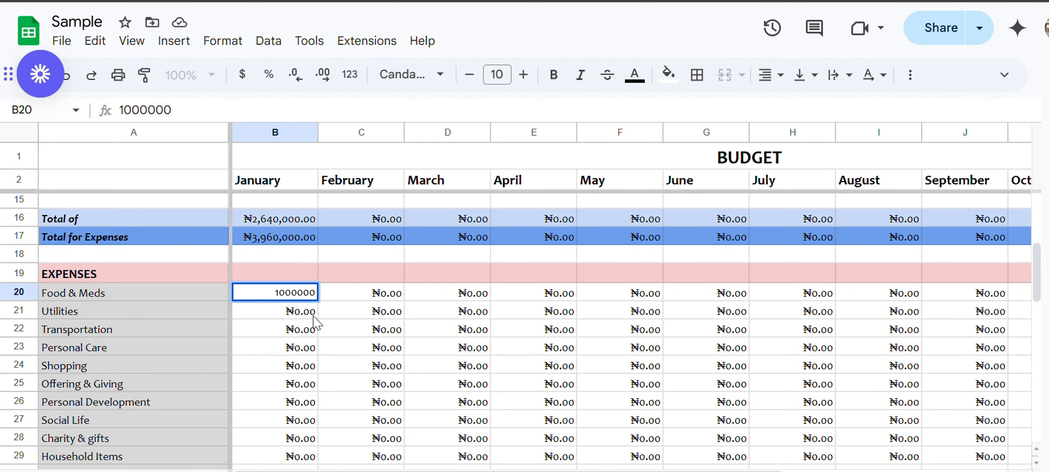
click(369, 348)
Enter 200000 as the January Offering & Giving expense in B25.
scroll(372, 359, down, 2)
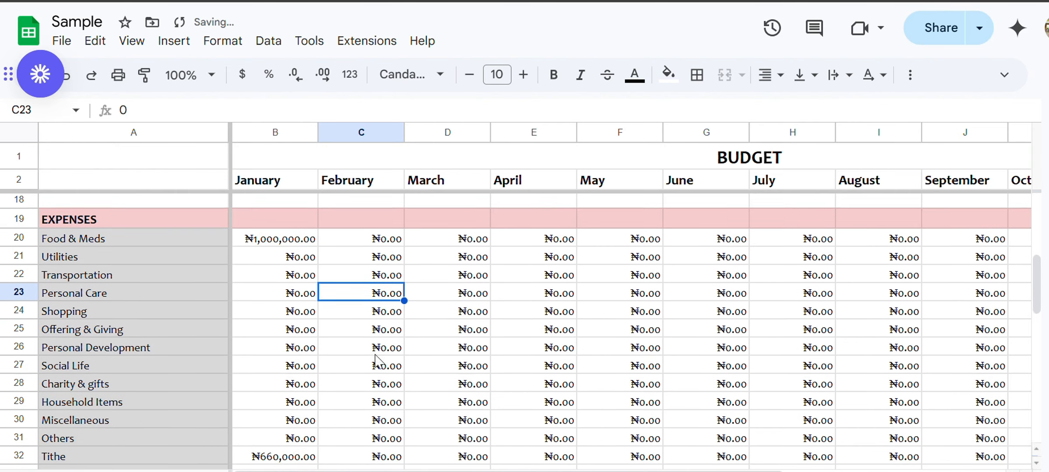
click(266, 310)
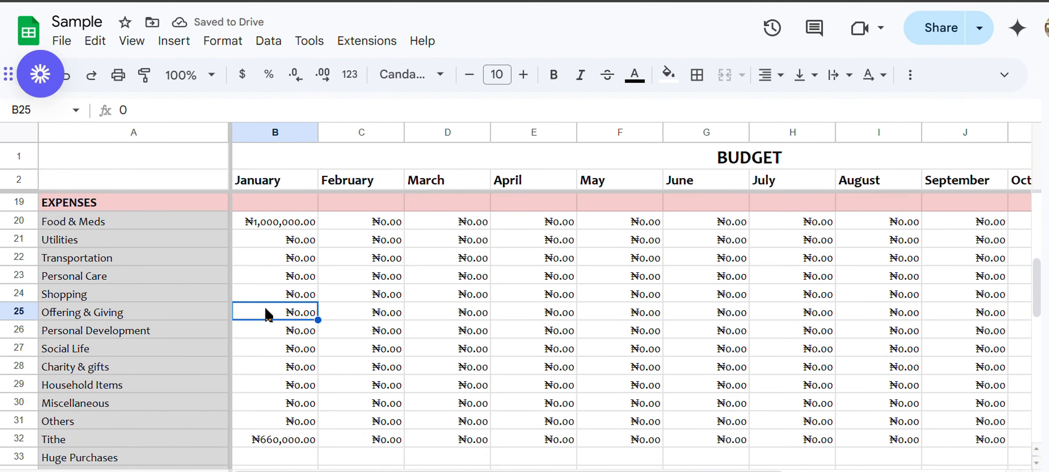
text(2000000)
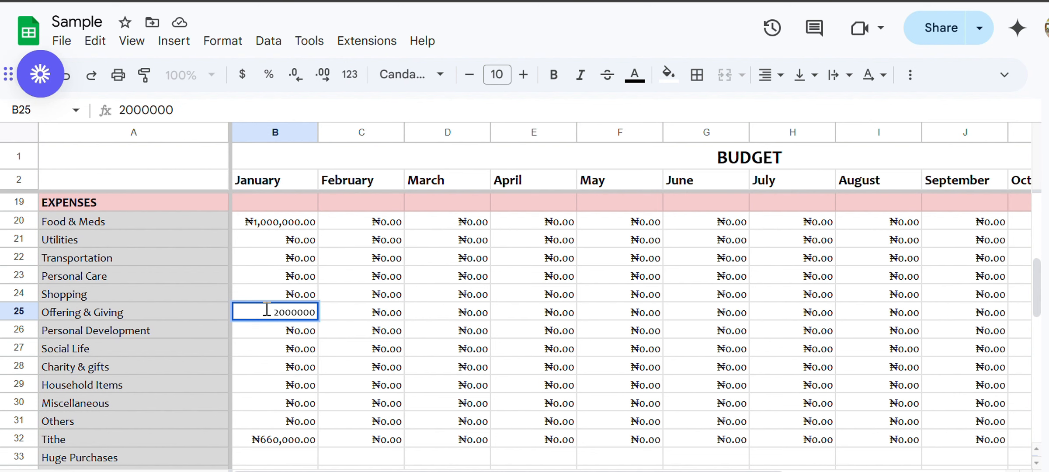
key(BackSpace)
click(395, 386)
scroll(395, 387, down, 1)
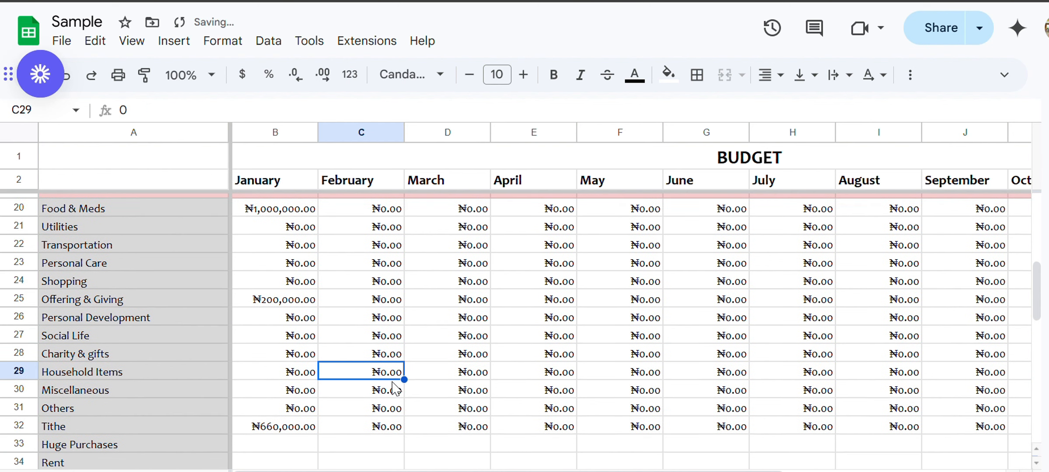
Enter 5000000 as the January Shopping expense in B24.
scroll(396, 386, down, 3)
scroll(389, 393, up, 2)
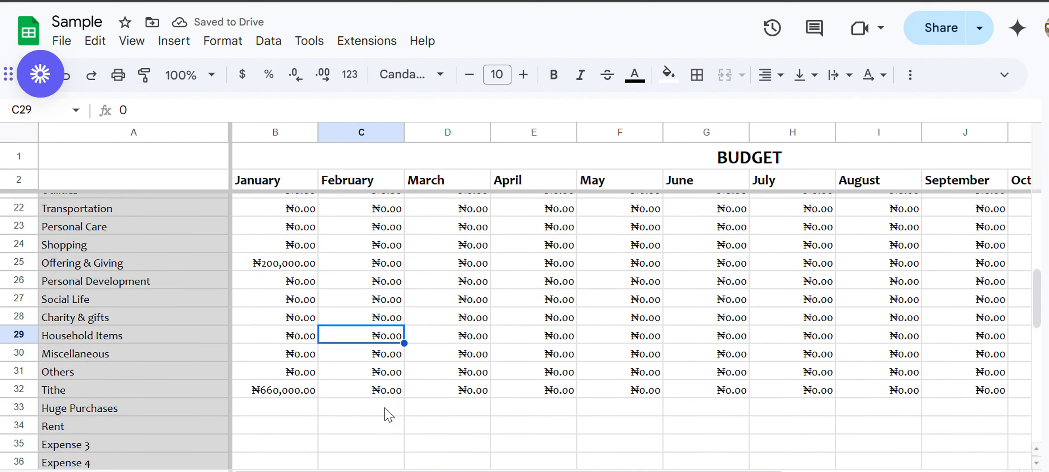
scroll(385, 409, up, 2)
click(275, 327)
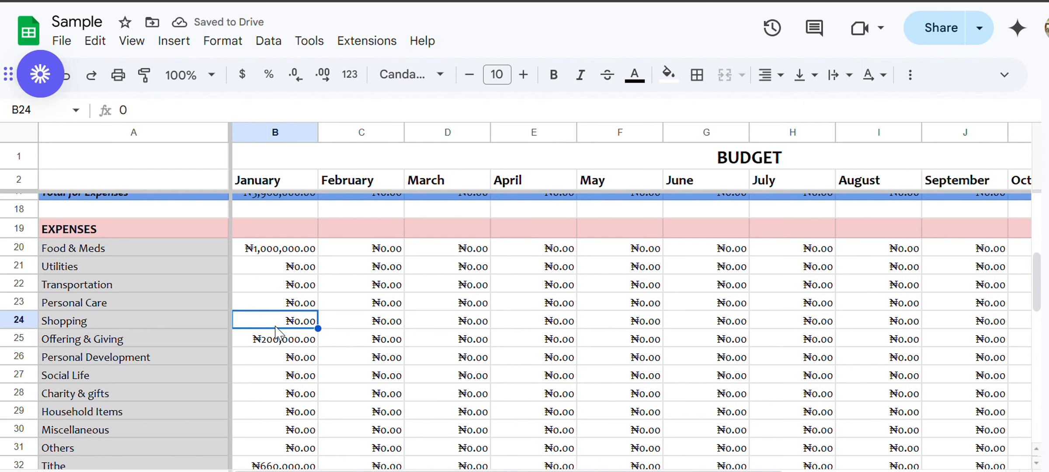
text(5000000)
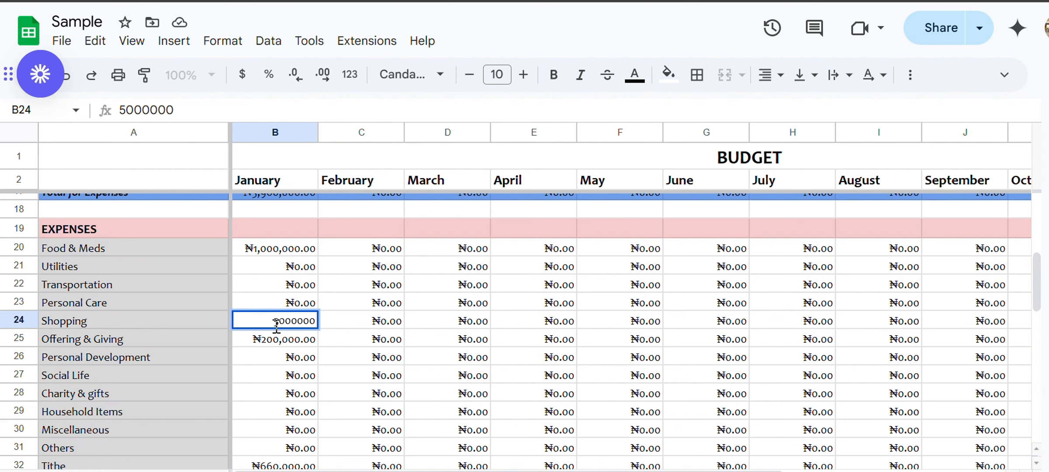
click(361, 340)
scroll(363, 343, down, 3)
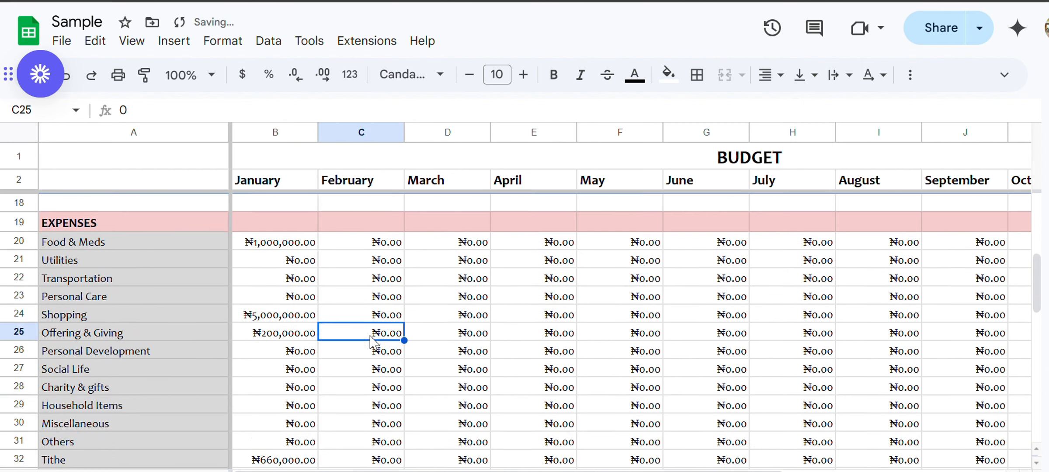
Change the January Shopping expense in B24 to 500000 and check Total left after expenses in B44.
scroll(370, 344, up, 4)
click(272, 368)
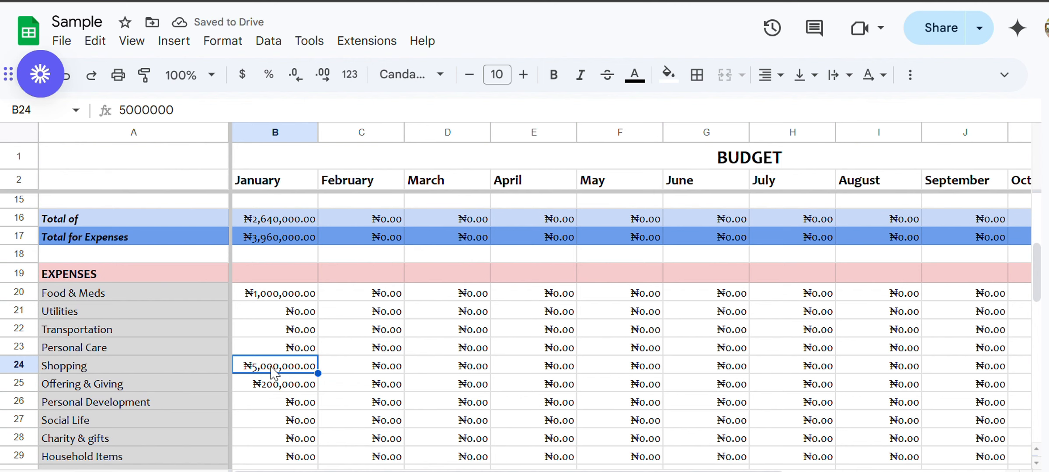
key(BackSpace)
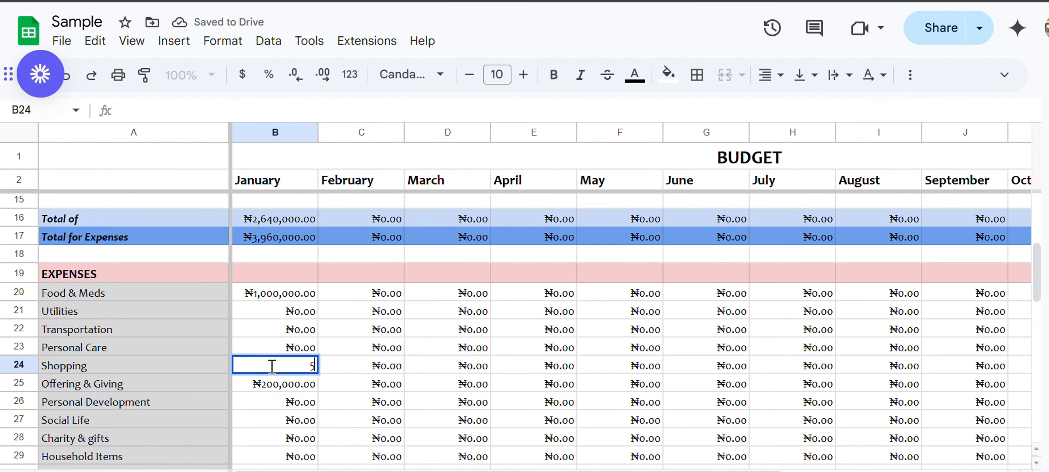
text(5000)
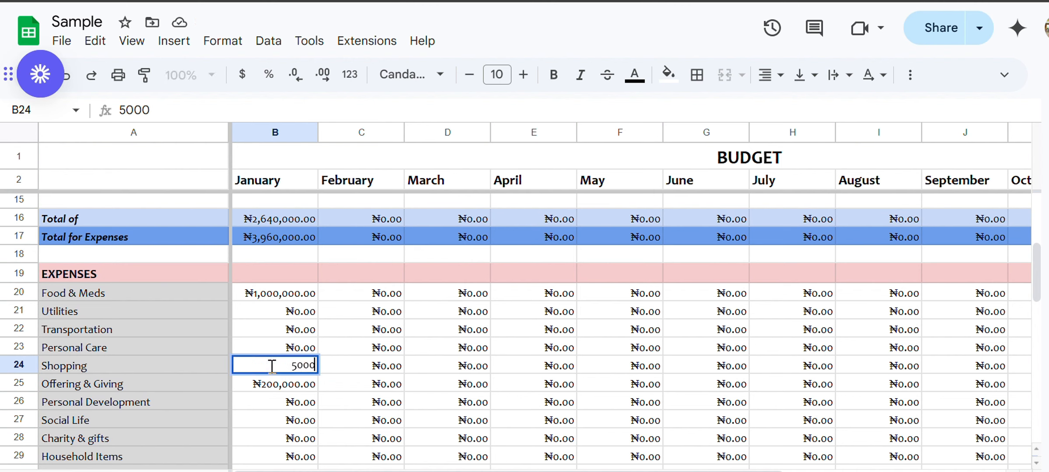
text(00)
click(352, 402)
scroll(352, 401, down, 7)
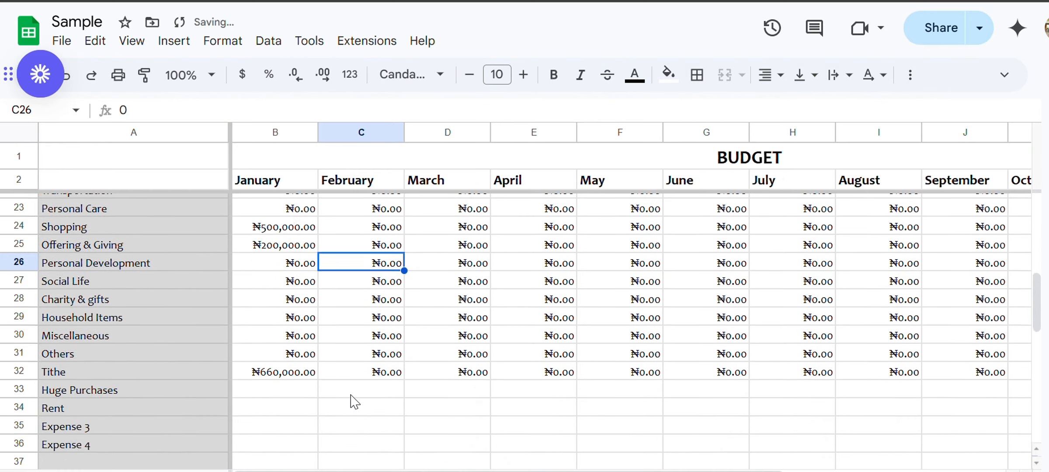
click(269, 380)
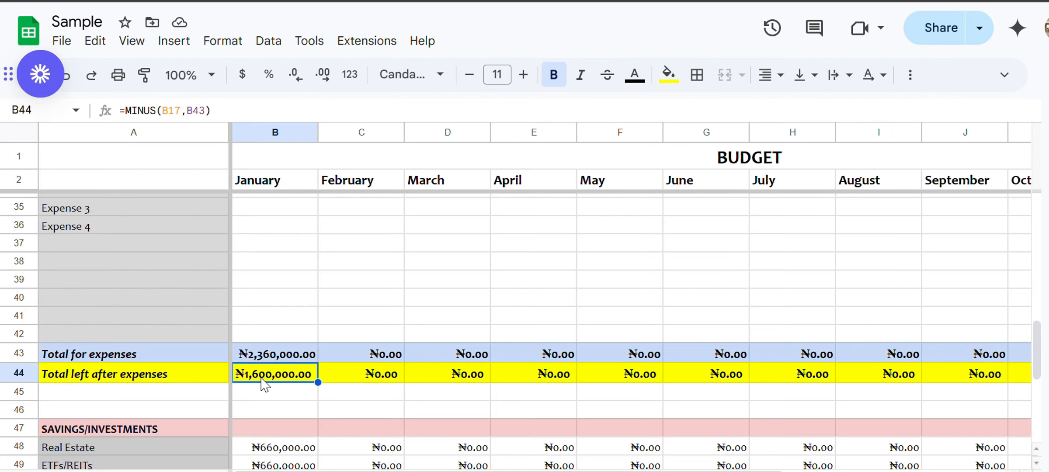
Enter January expenses of 100000 for Others in B31 and 50000 for Miscellaneous in B30.
scroll(262, 384, up, 4)
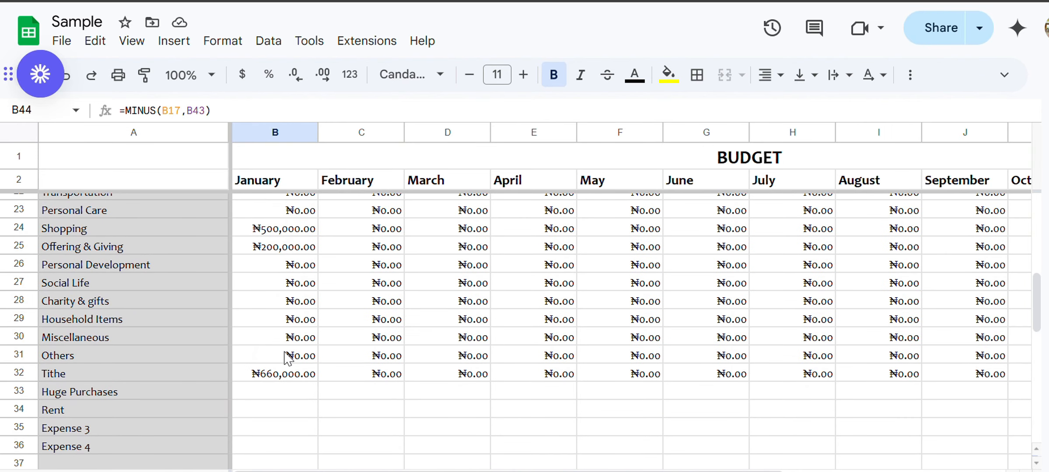
click(286, 356)
text(100000)
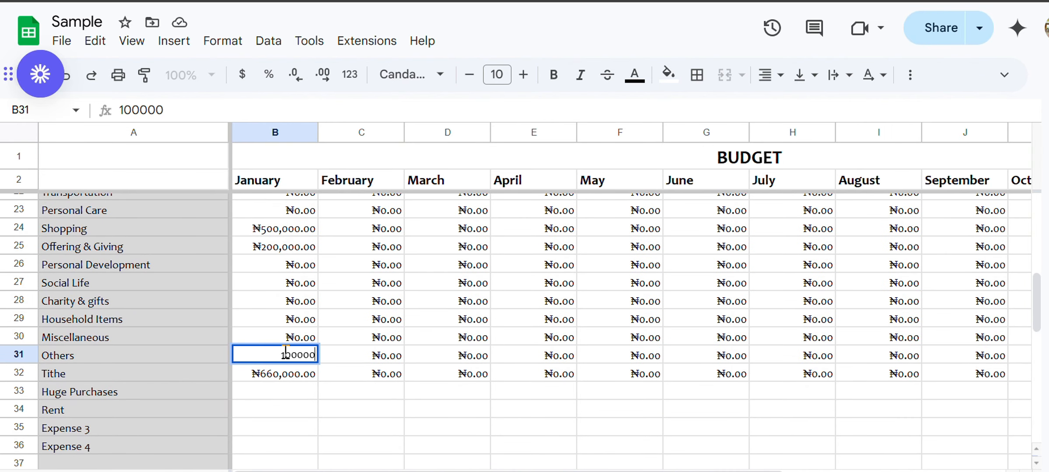
click(311, 393)
click(308, 339)
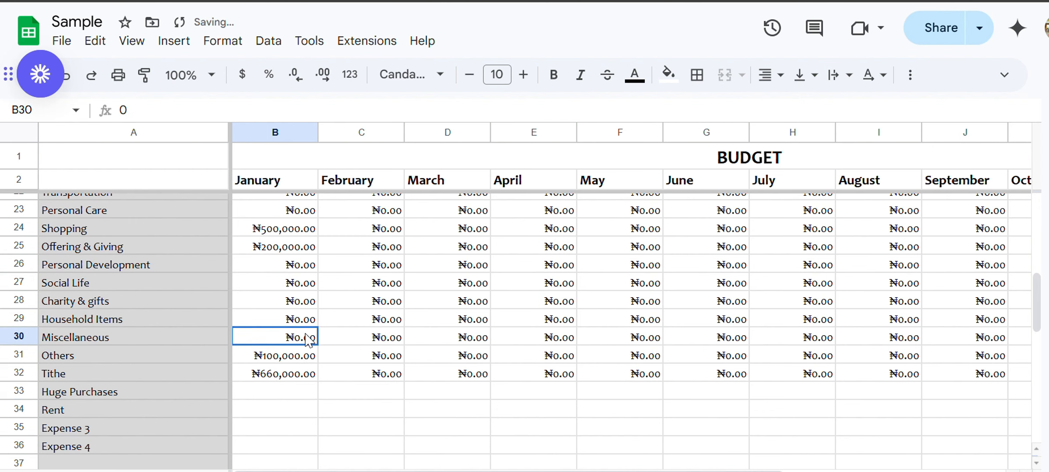
text(50000)
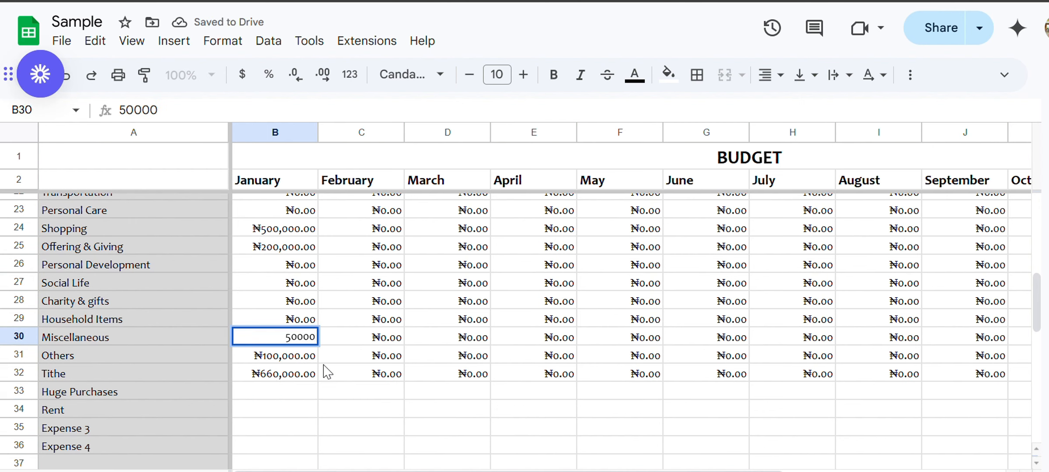
click(349, 410)
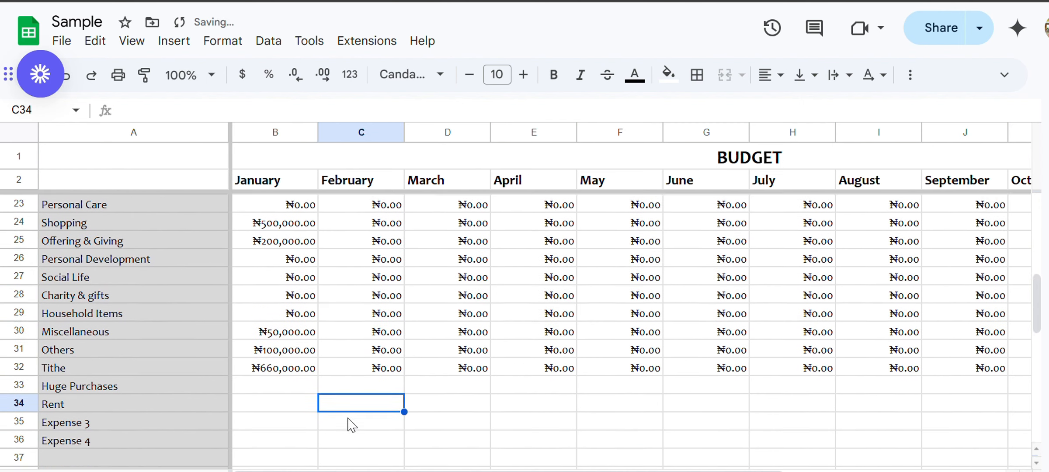
Enter 200000 as the January Charity & gifts expense in B28 and check Total left after expenses in B44.
scroll(349, 426, up, 1)
scroll(352, 424, down, 2)
scroll(352, 424, up, 2)
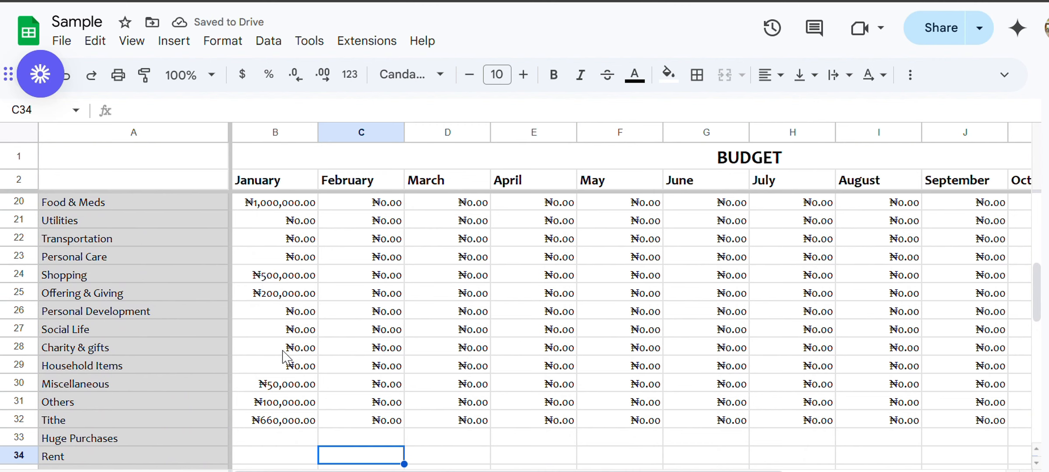
click(284, 350)
text(200000)
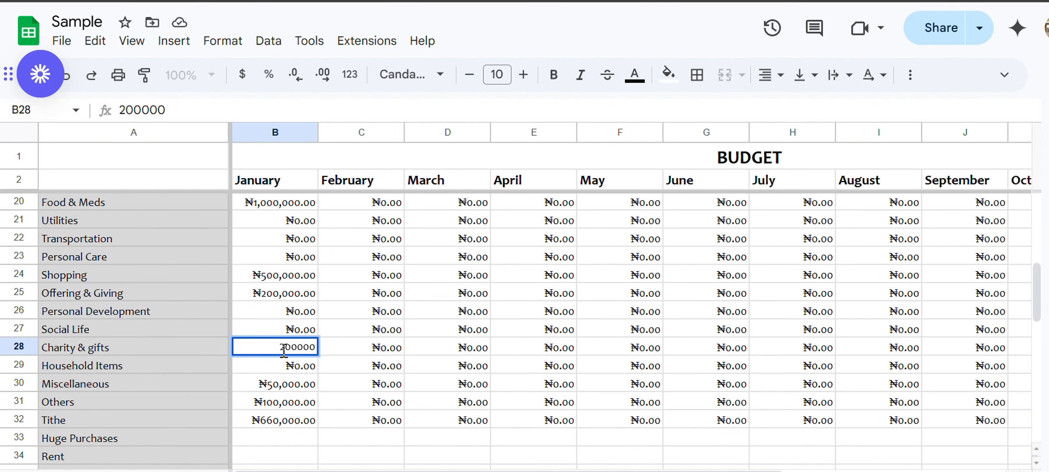
click(415, 380)
scroll(418, 380, down, 5)
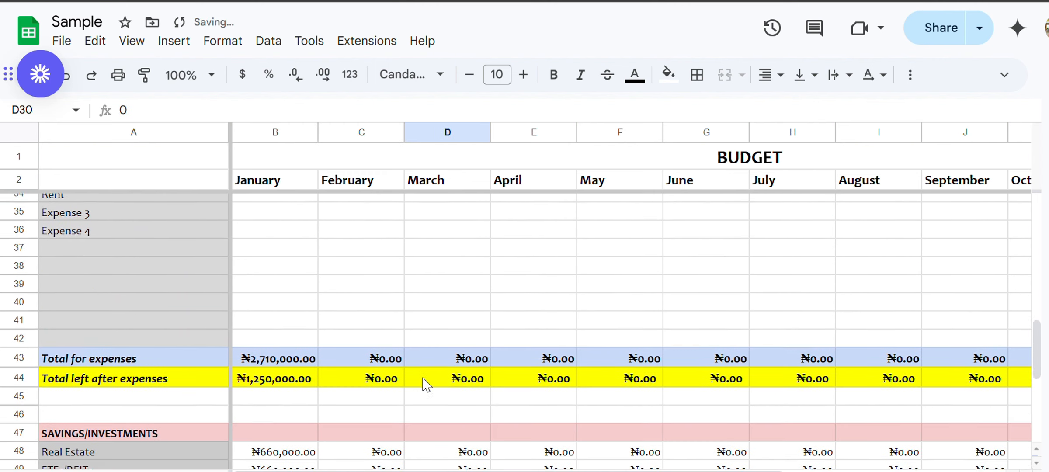
click(247, 372)
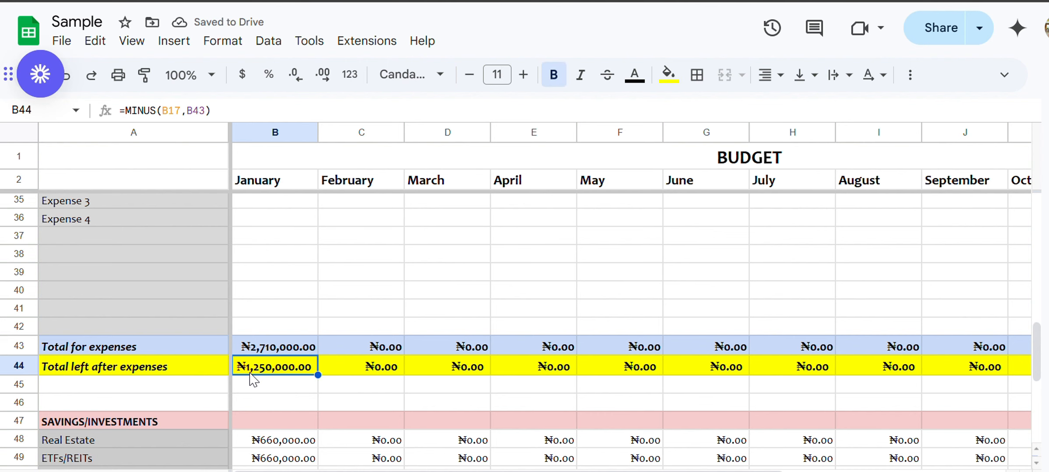
Enter 400000 as the January Utilities expense in B21.
scroll(253, 378, up, 6)
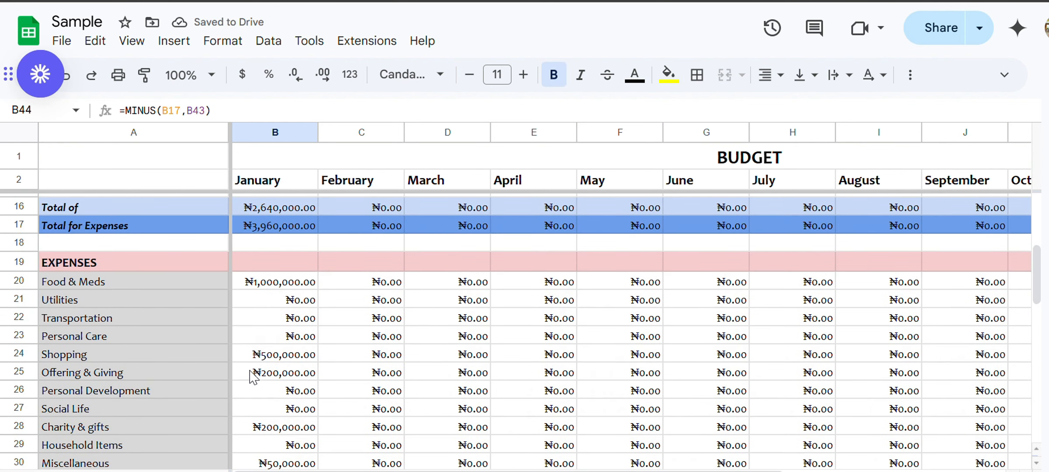
click(292, 306)
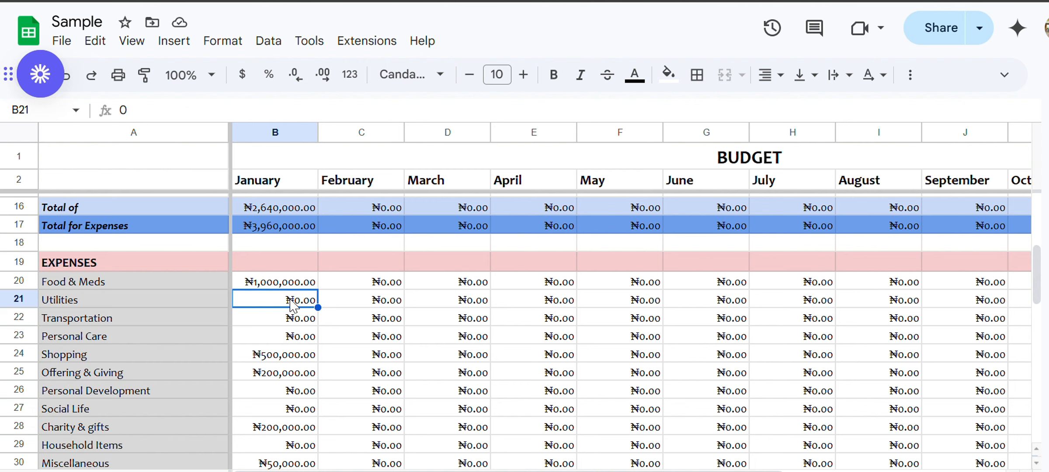
text(4000000)
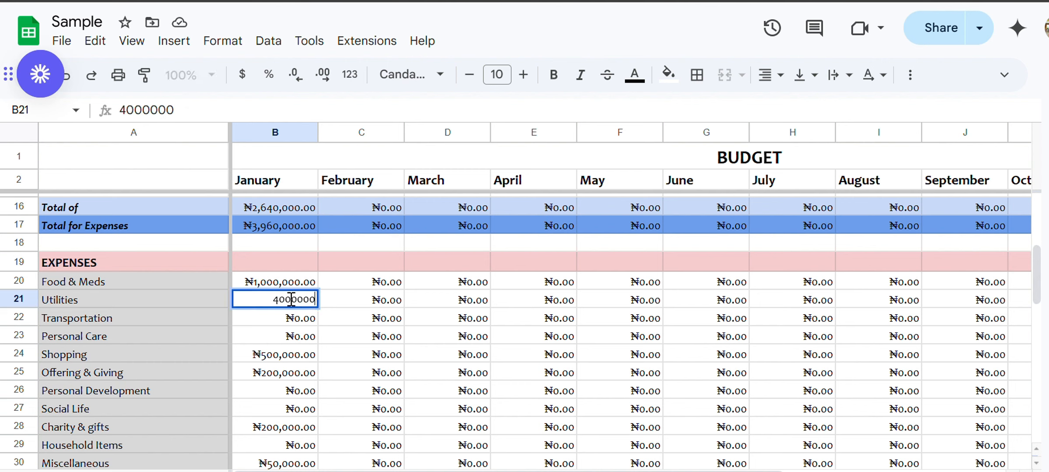
click(367, 378)
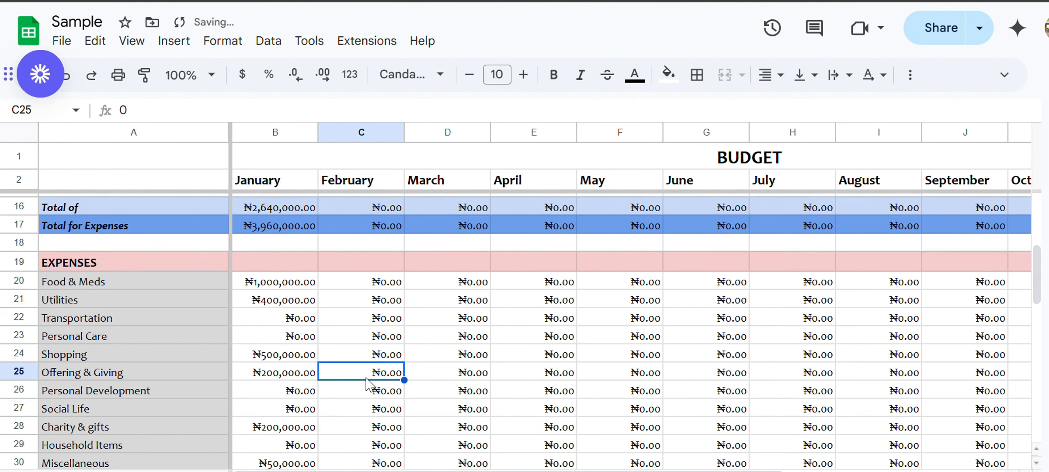
Enter 150000 as the January Transportation expense in B22 and look at the expense totals in rows 43 and 44.
click(264, 319)
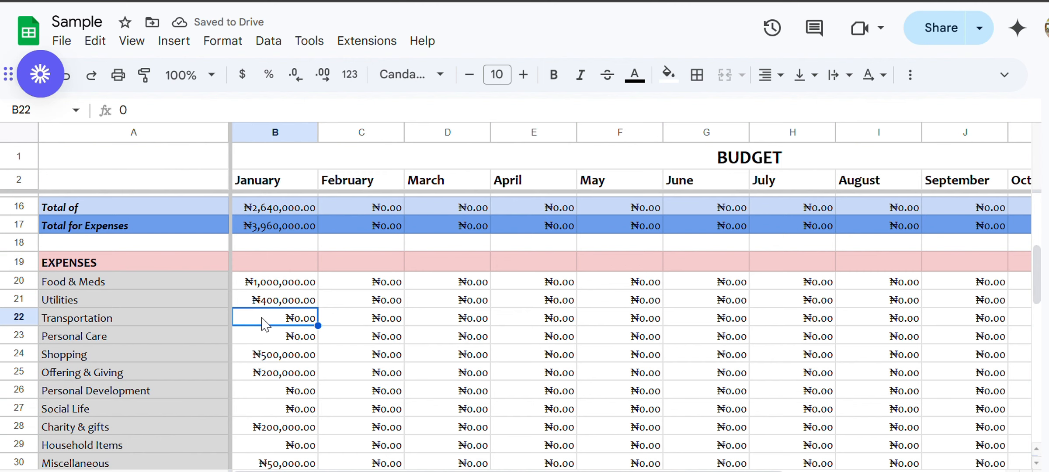
text(1000)
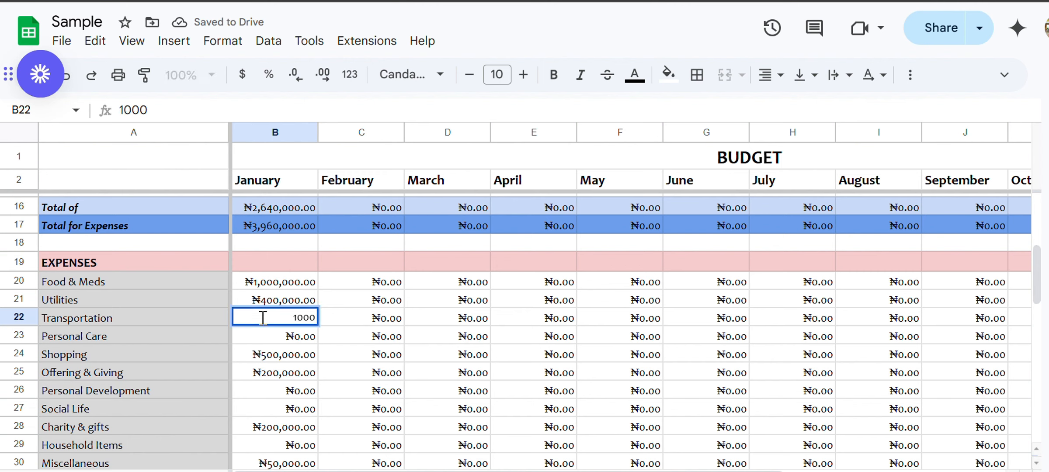
key(BackSpace)
key(BackSpace)
key(BackSpace)
key(BackSpace)
text(12)
text(50)
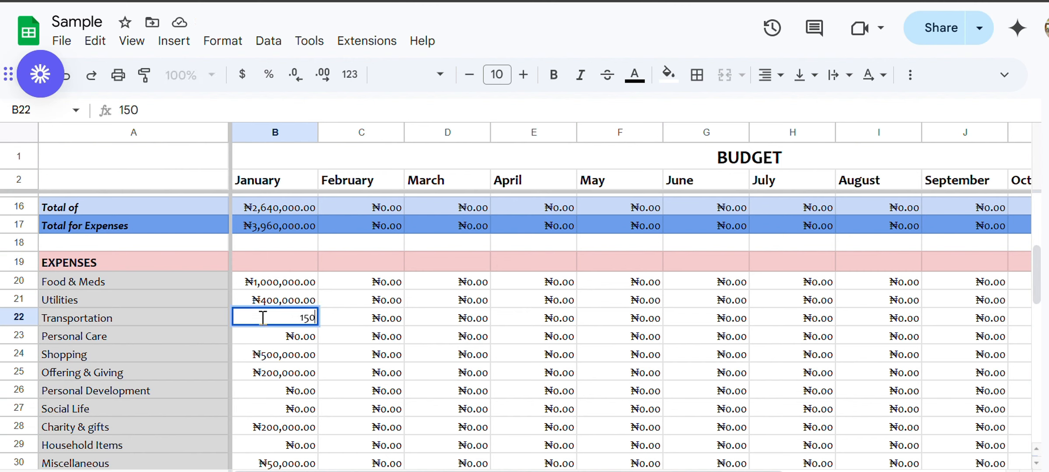
text(000)
click(422, 322)
scroll(422, 324, down, 6)
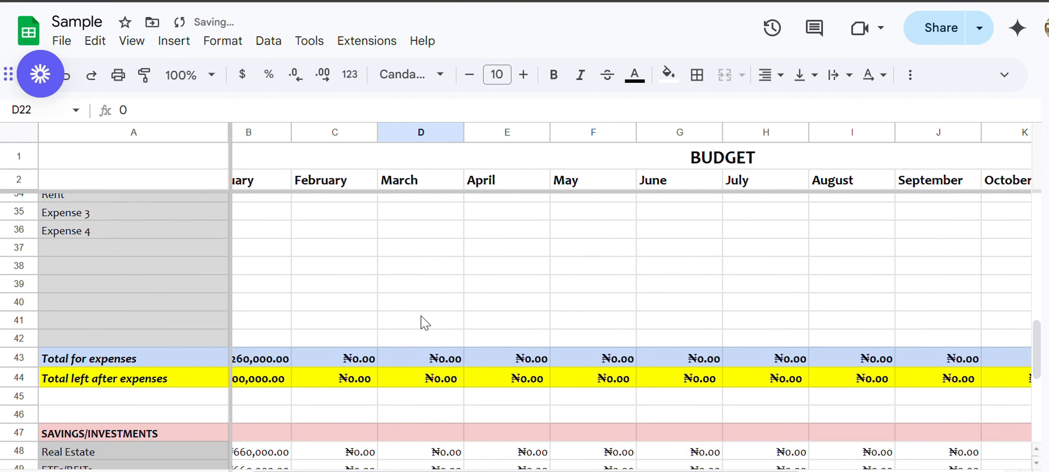
Enter 300000 as the January Personal Care expense in B23 and check Total left after expenses in B44.
scroll(422, 321, up, 8)
click(289, 320)
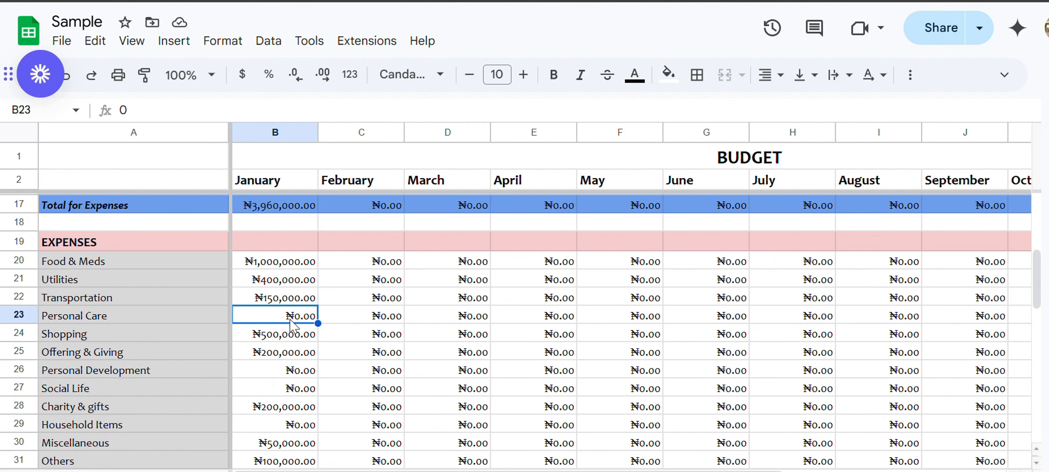
text(3000000)
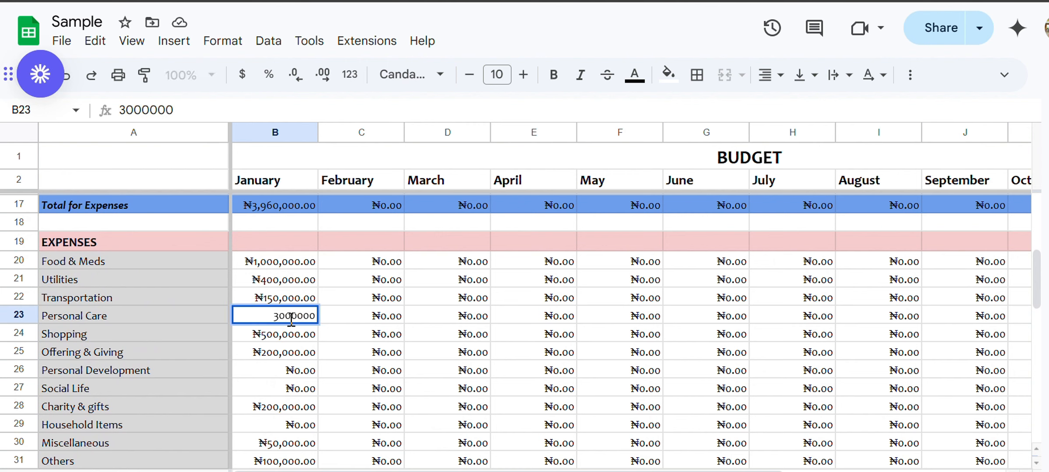
click(343, 337)
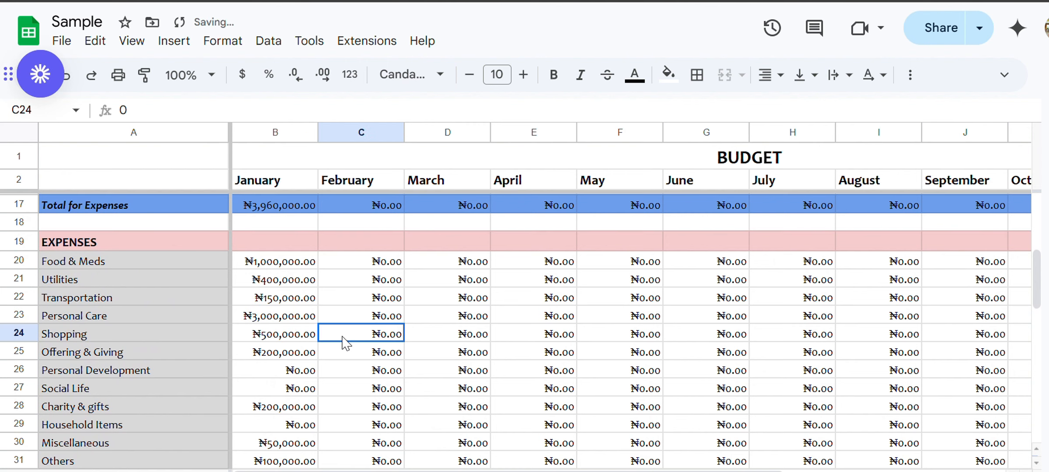
click(276, 318)
click(236, 110)
key(BackSpace)
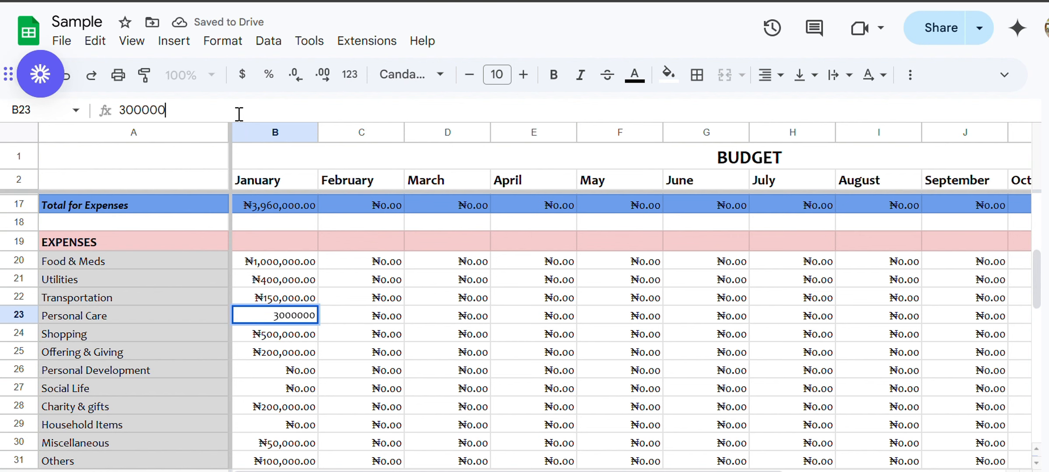
click(371, 425)
scroll(380, 432, down, 5)
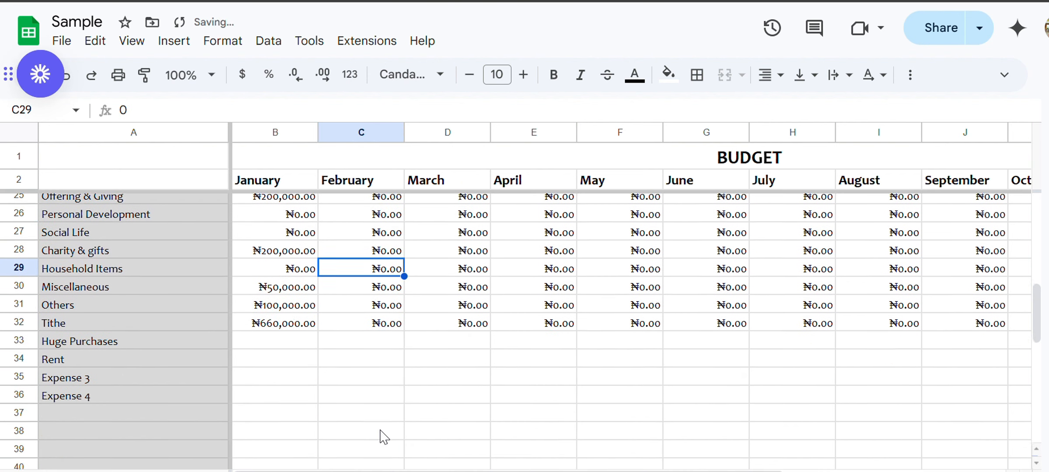
scroll(340, 404, left, 1)
click(301, 395)
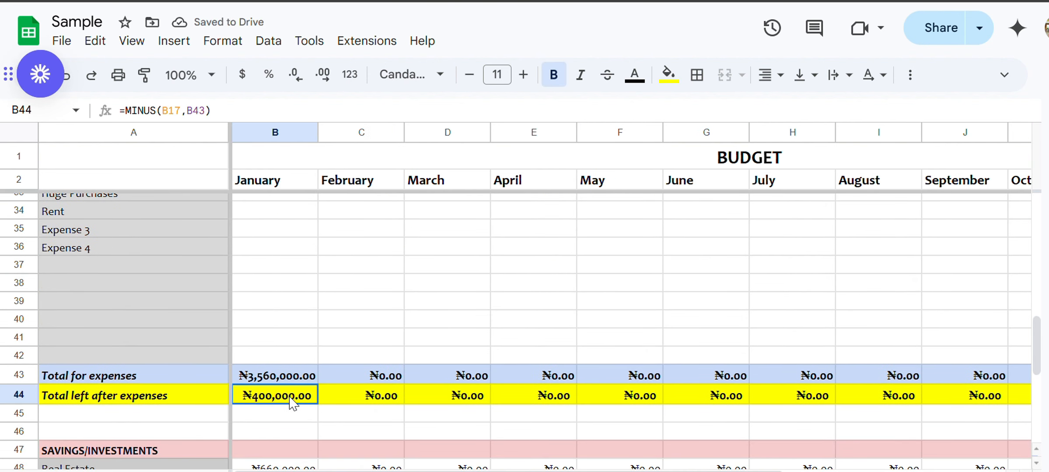
Enter 100000 as the January Personal Development expense in B26.
scroll(280, 393, up, 5)
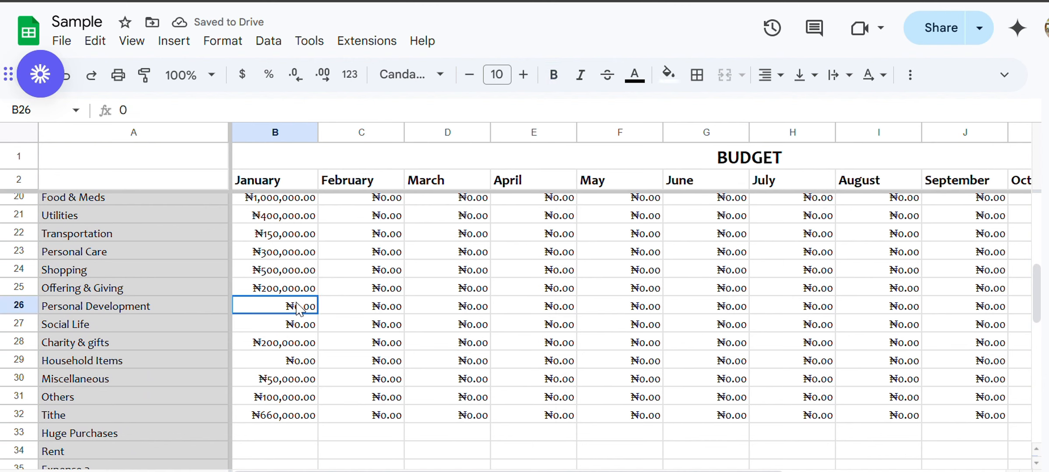
click(298, 306)
text(100000)
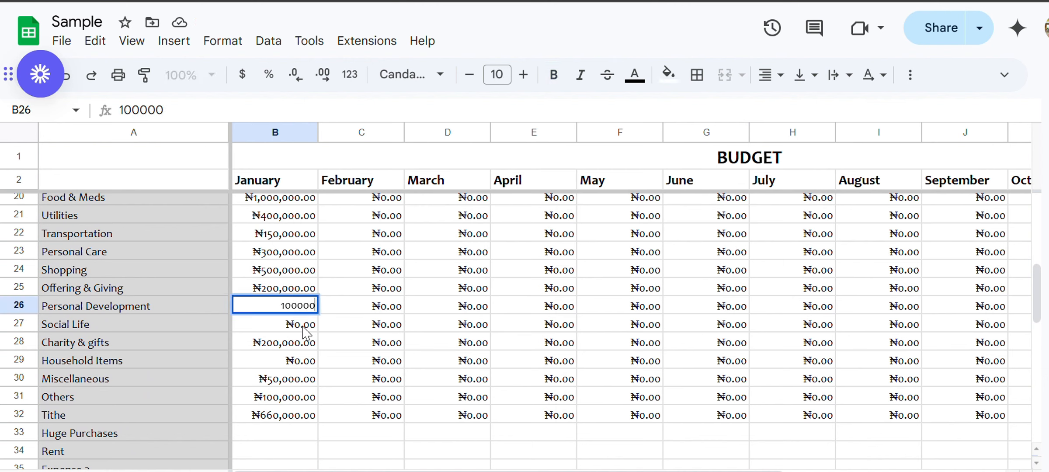
key(Return)
Enter 250000 as the January Social Life expense in B27 and check Total left after expenses in B44.
text(2)
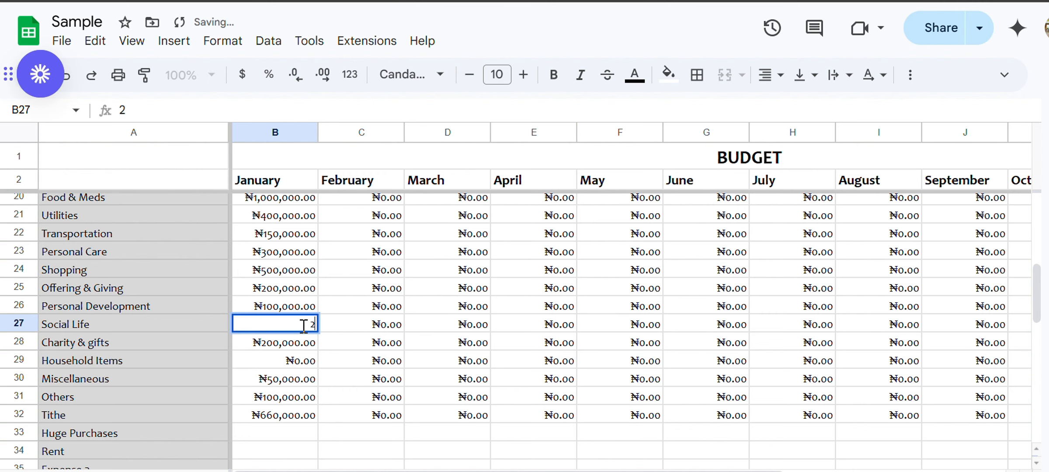
text(50000)
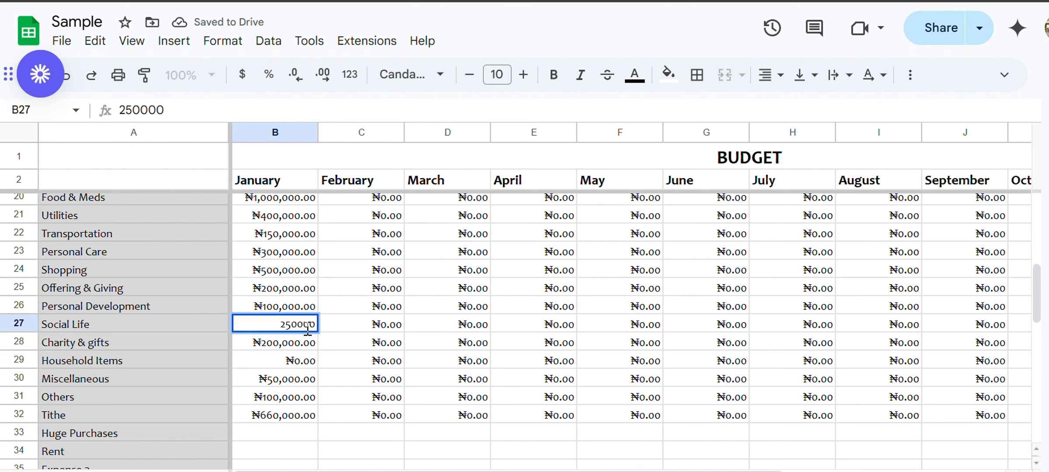
click(396, 398)
scroll(396, 398, down, 5)
click(287, 421)
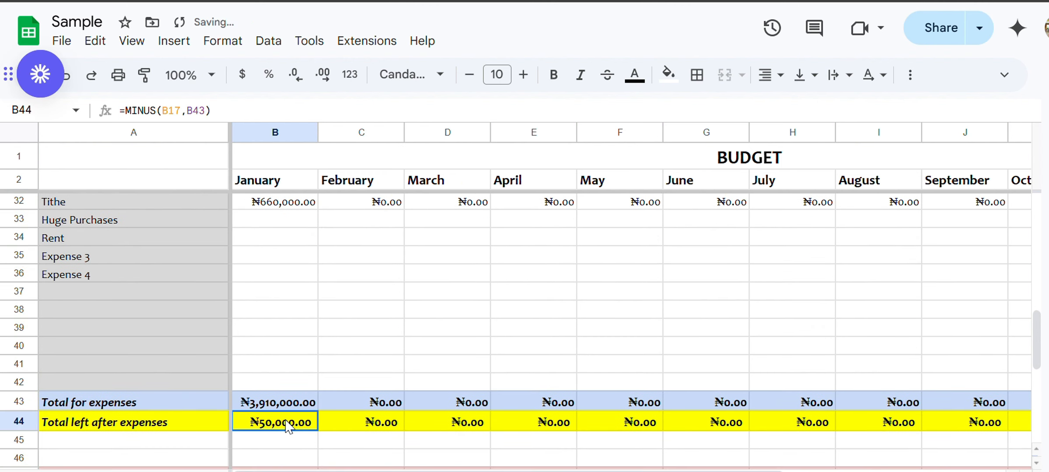
Enter 100000 as the January Household Items expense in B29 and check Total left after expenses in B44.
scroll(286, 422, up, 3)
scroll(289, 426, up, 1)
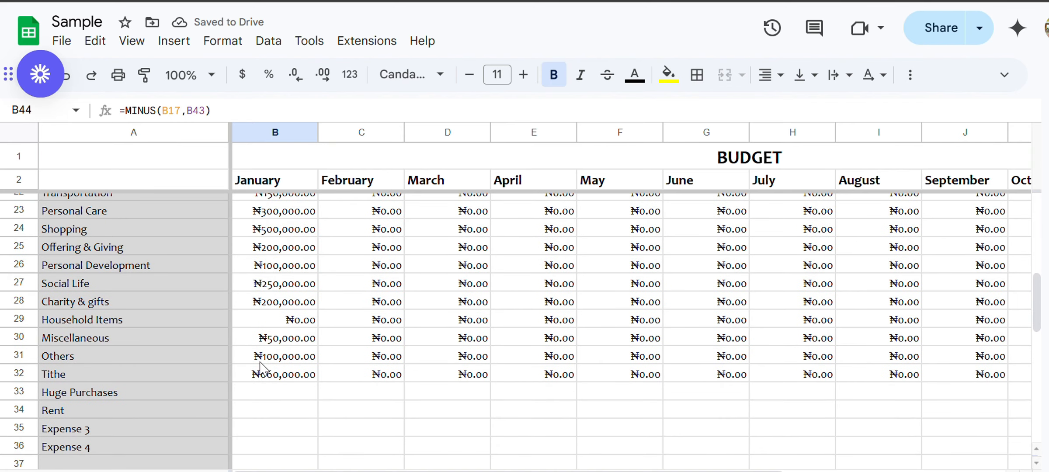
click(250, 326)
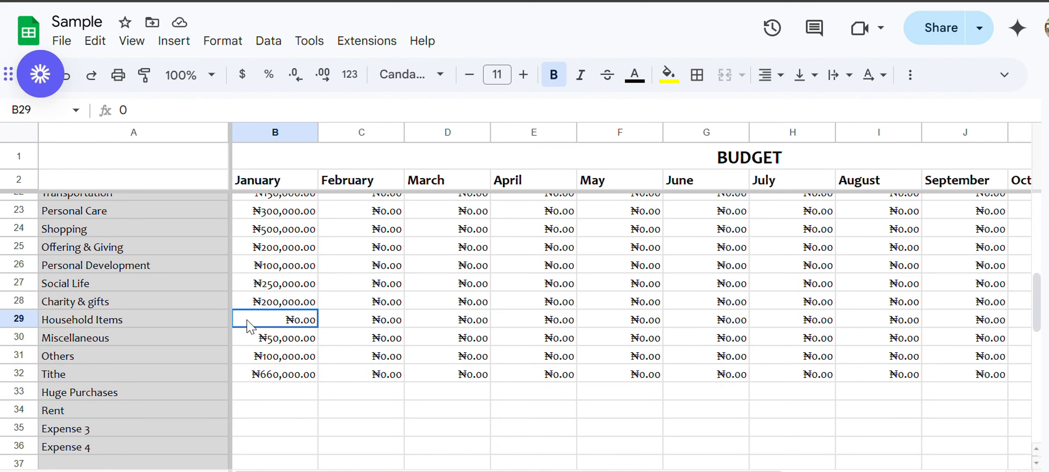
key(BackSpace)
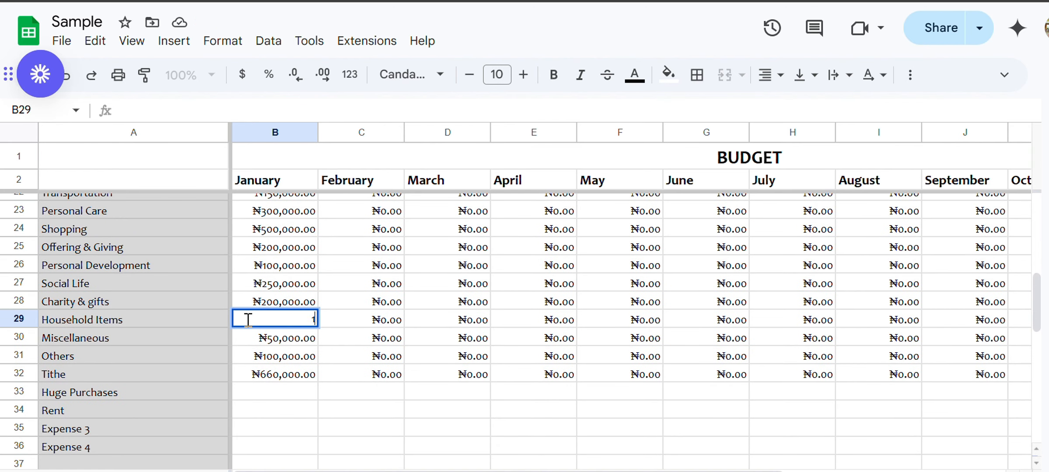
text(100000)
click(375, 324)
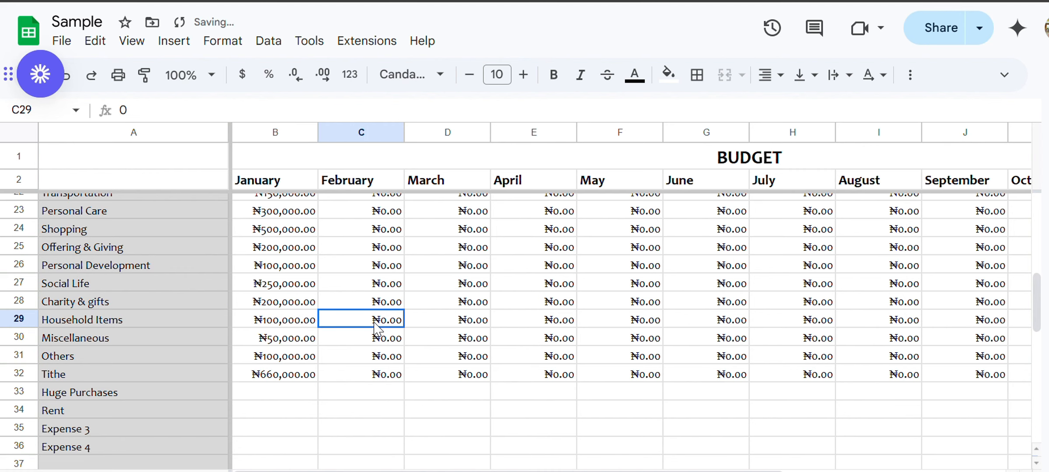
scroll(374, 324, down, 6)
scroll(374, 329, up, 1)
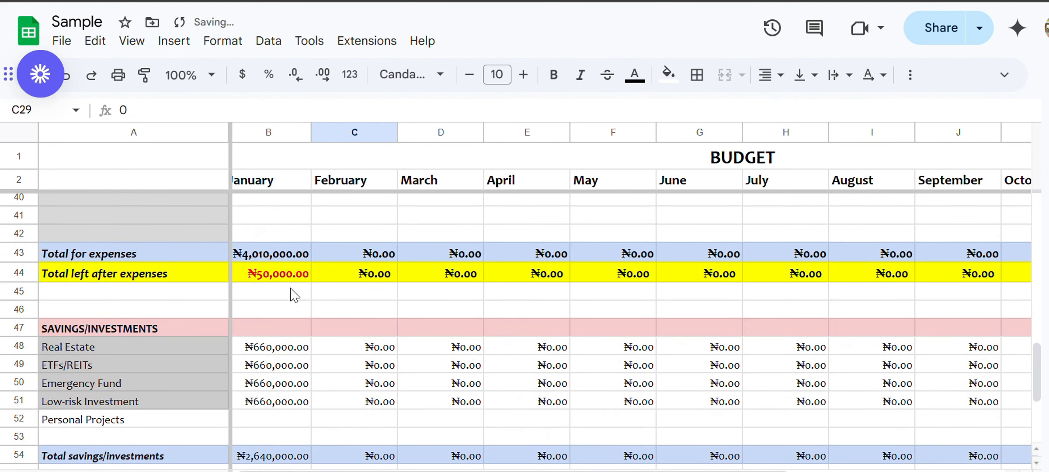
click(286, 279)
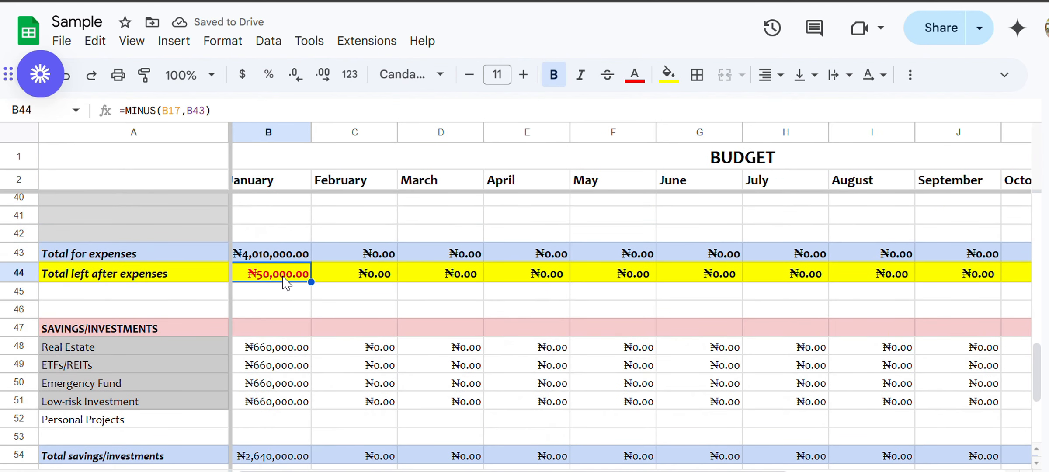
Review the January expense entries from Food & Meds through Tithe to see where the budget could be adjusted.
scroll(286, 282, up, 3)
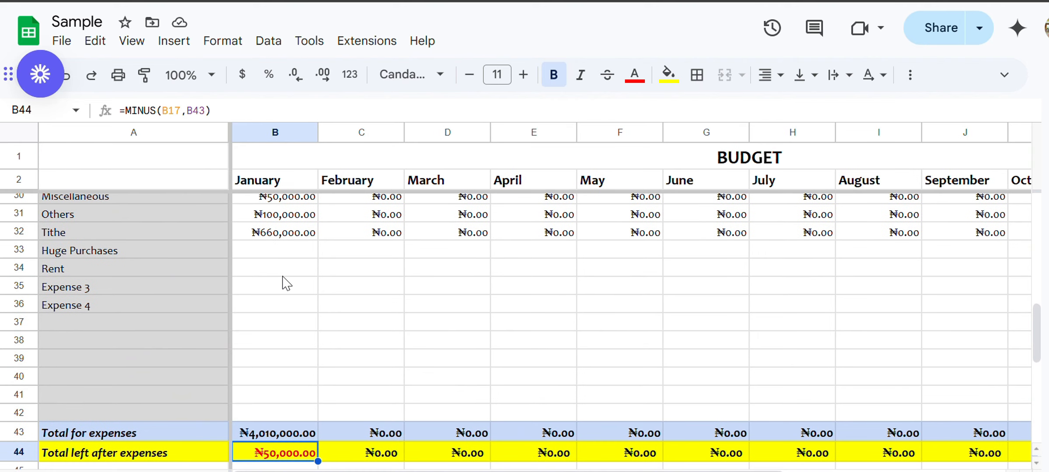
scroll(286, 282, down, 1)
scroll(286, 282, up, 2)
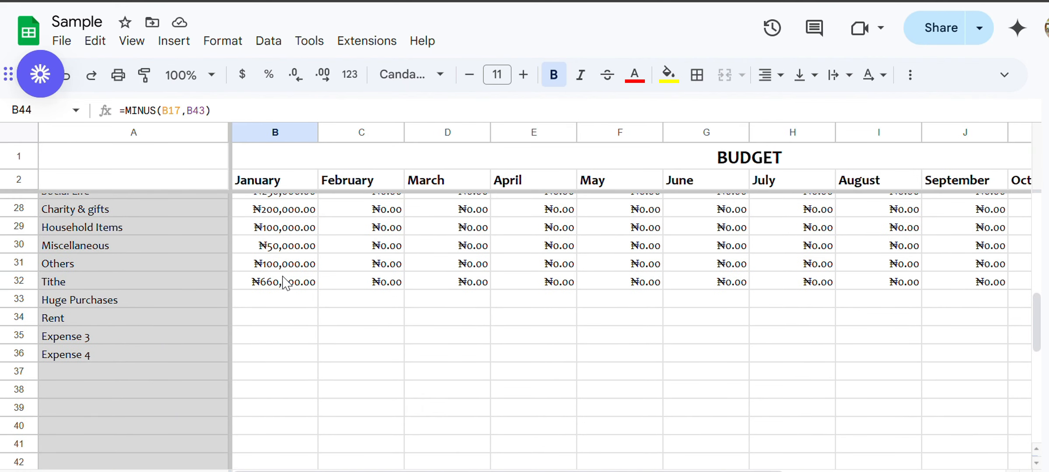
scroll(284, 282, up, 2)
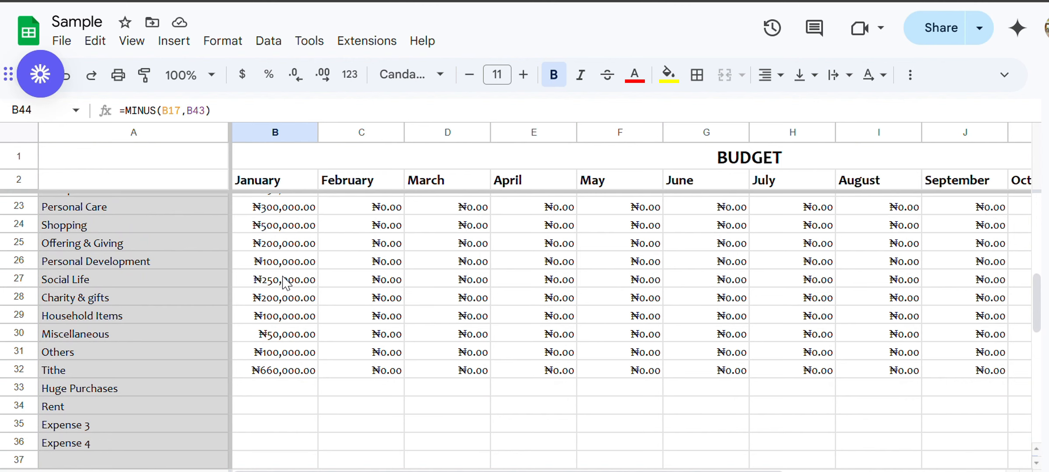
scroll(284, 281, down, 4)
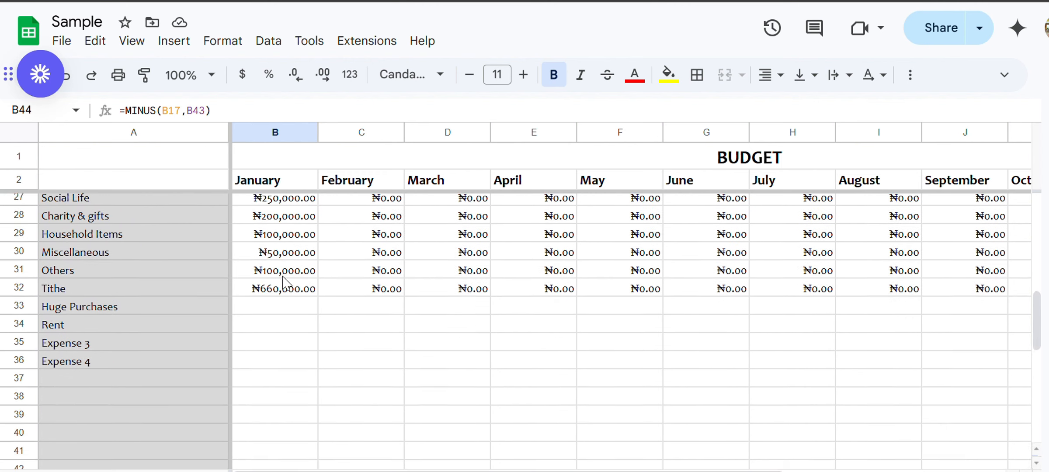
scroll(284, 281, up, 4)
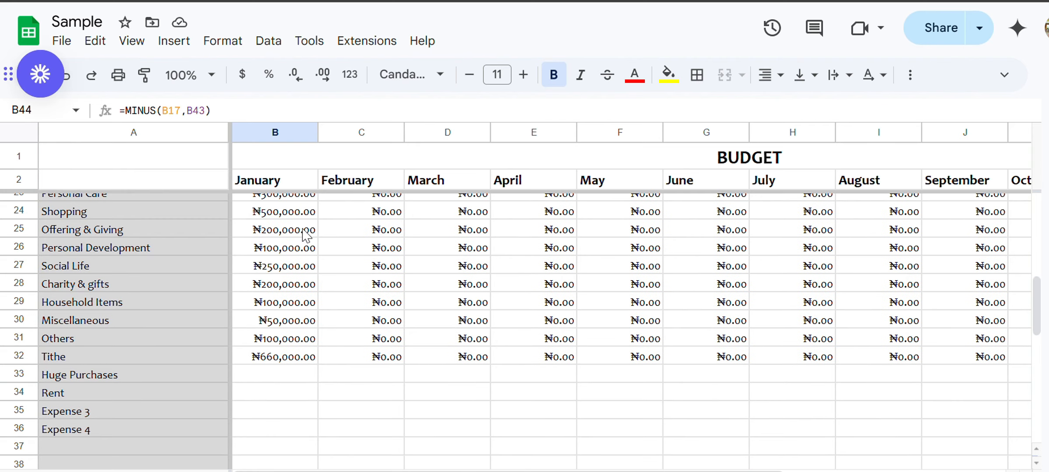
scroll(307, 236, up, 2)
scroll(305, 233, up, 1)
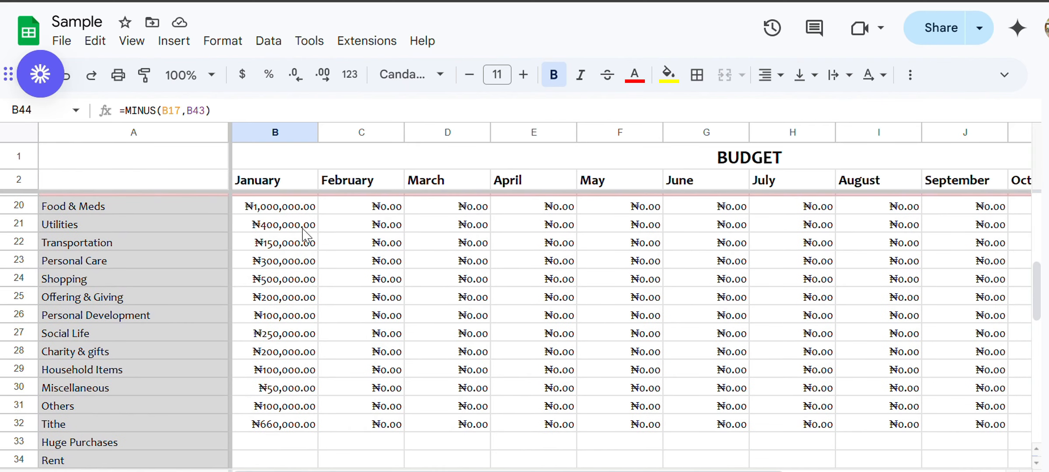
Change the January Social Life expense in B27 to 200000 and check Total left after expenses in B44.
scroll(304, 234, up, 1)
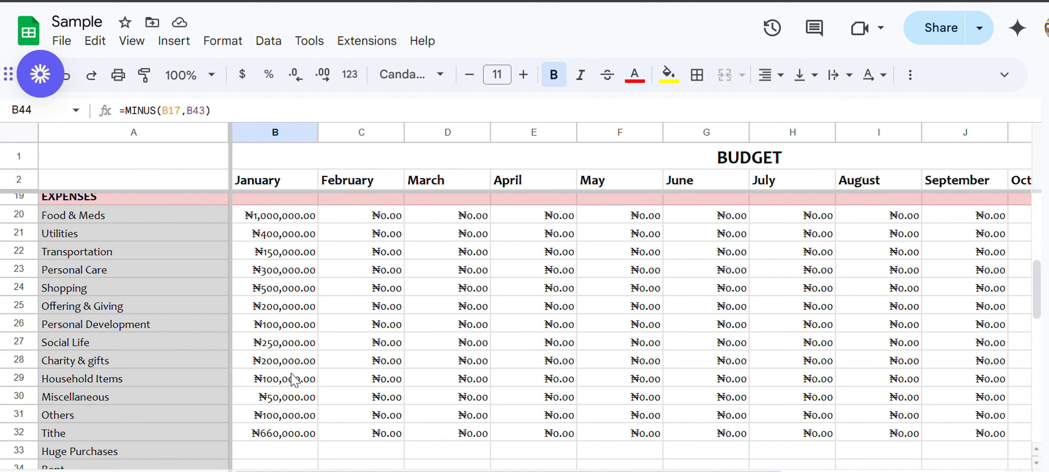
click(283, 343)
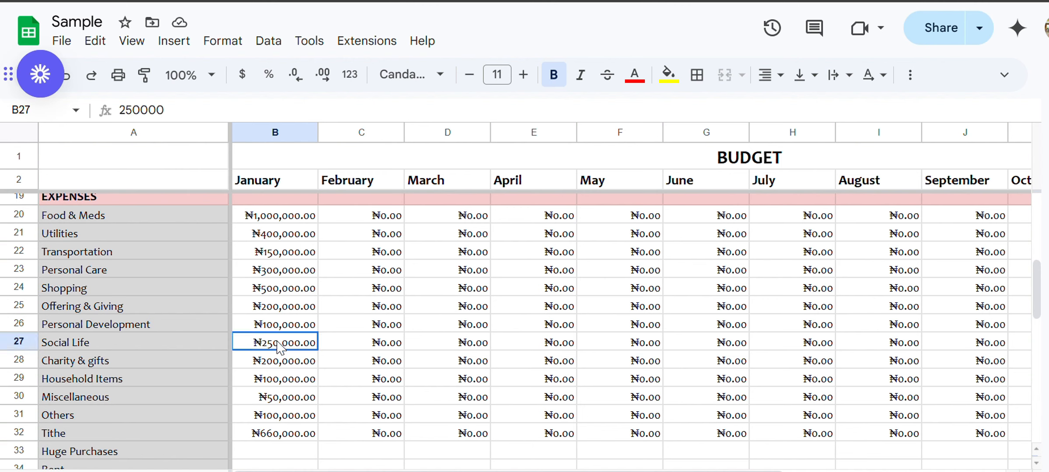
click(133, 110)
key(BackSpace)
text(0)
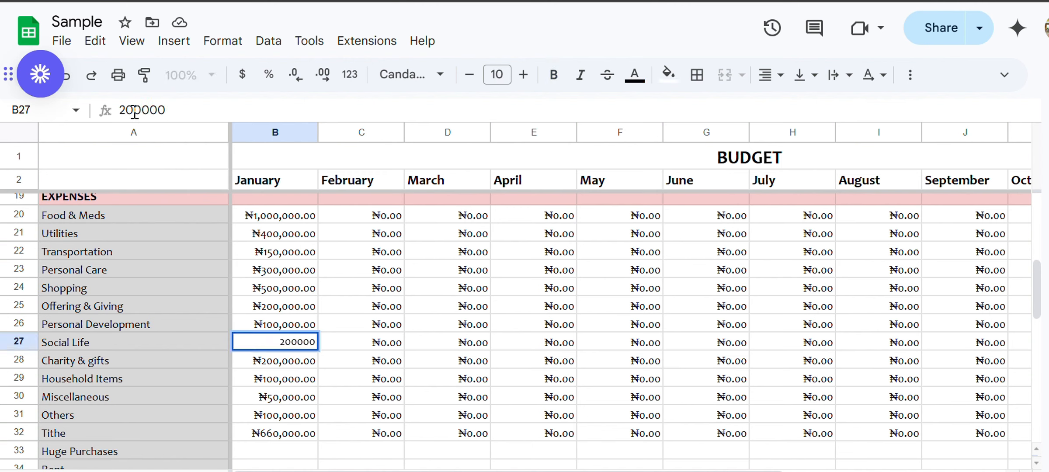
click(389, 324)
scroll(378, 337, down, 5)
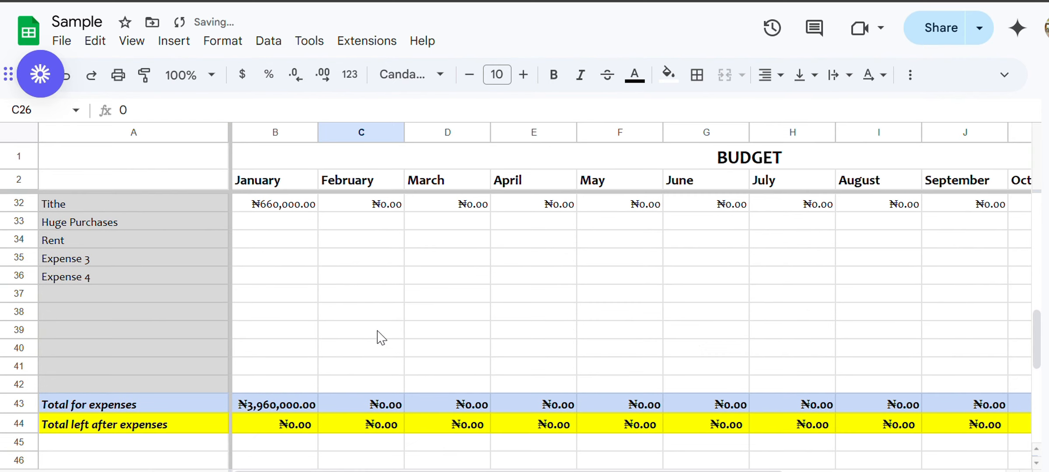
click(302, 429)
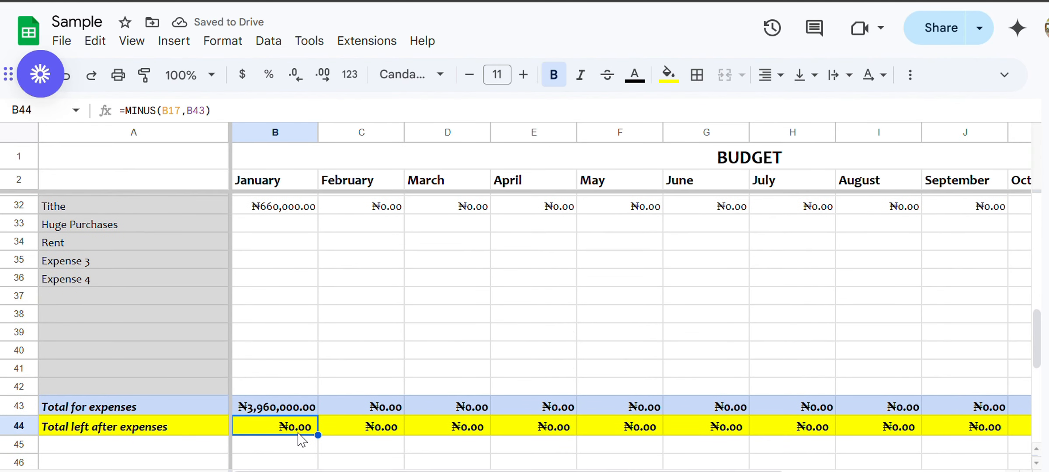
scroll(301, 440, up, 5)
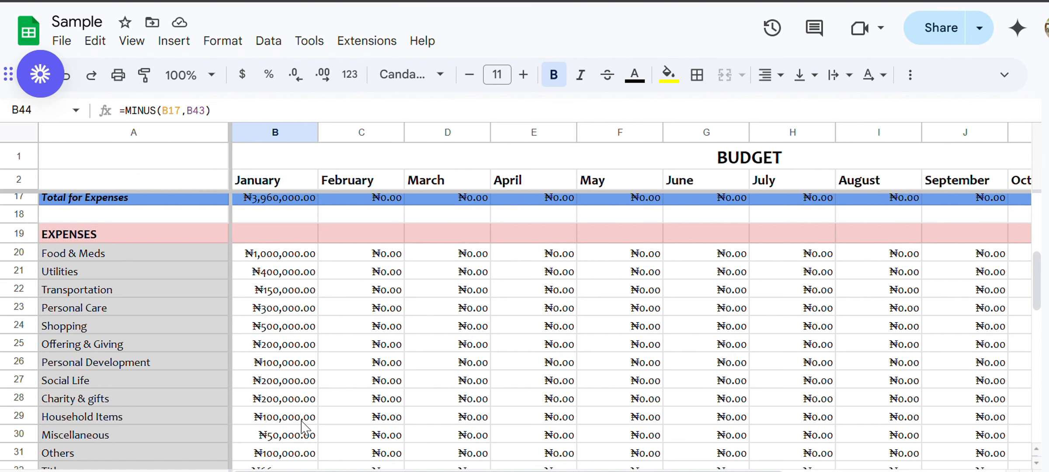
click(288, 258)
drag(287, 260, 817, 446)
key(ctrl+z)
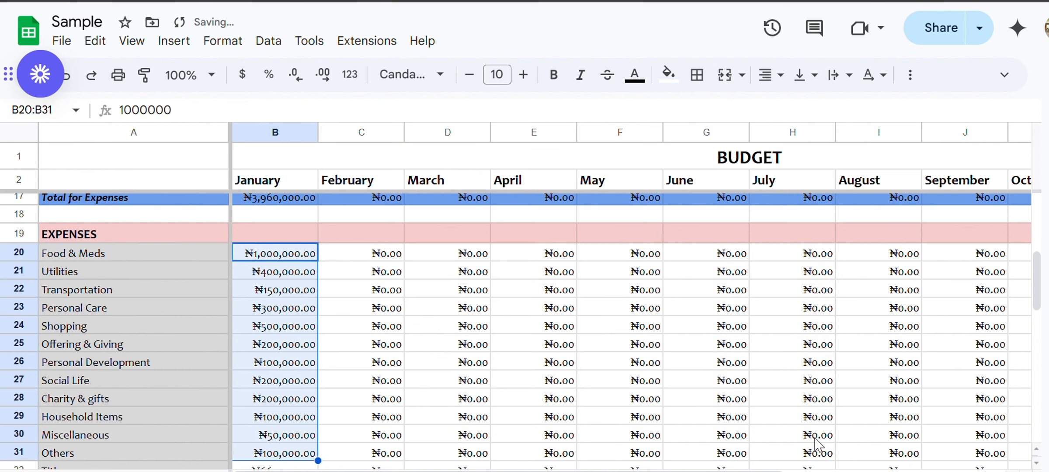
click(459, 311)
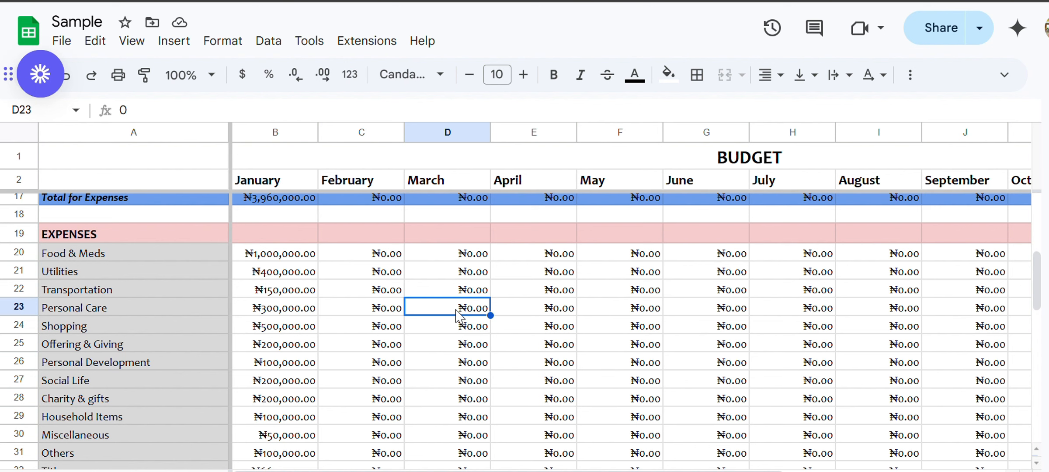
Review the expense rows across to the yearly Total column and from Food & Meds down to the Savings/Investments section.
scroll(456, 314, right, 5)
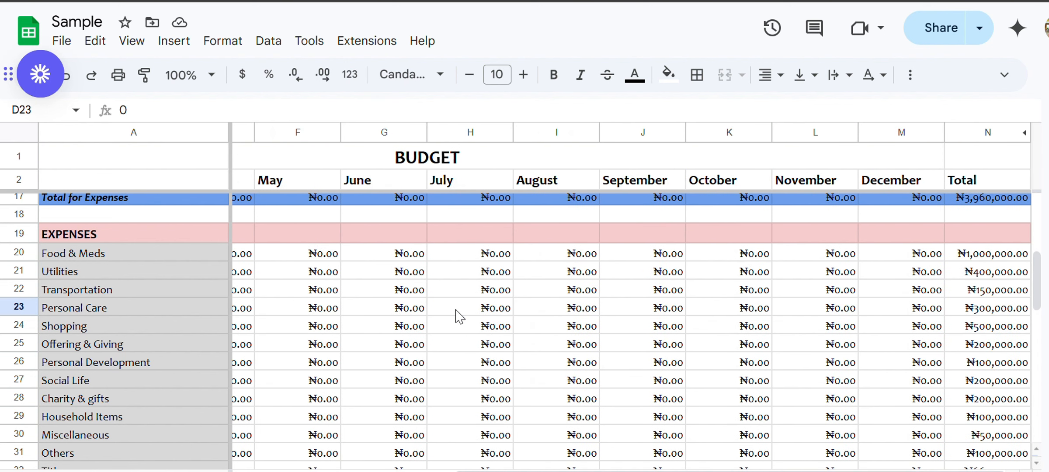
scroll(456, 314, left, 5)
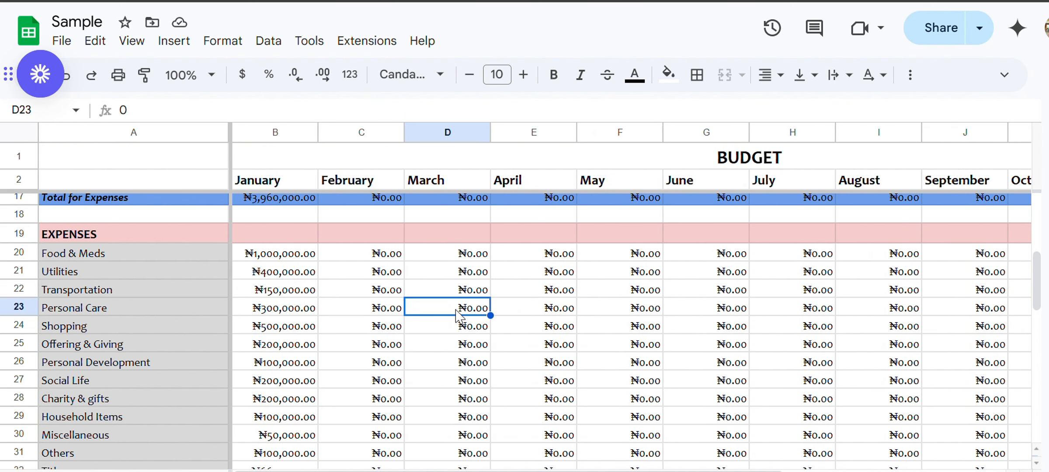
click(310, 257)
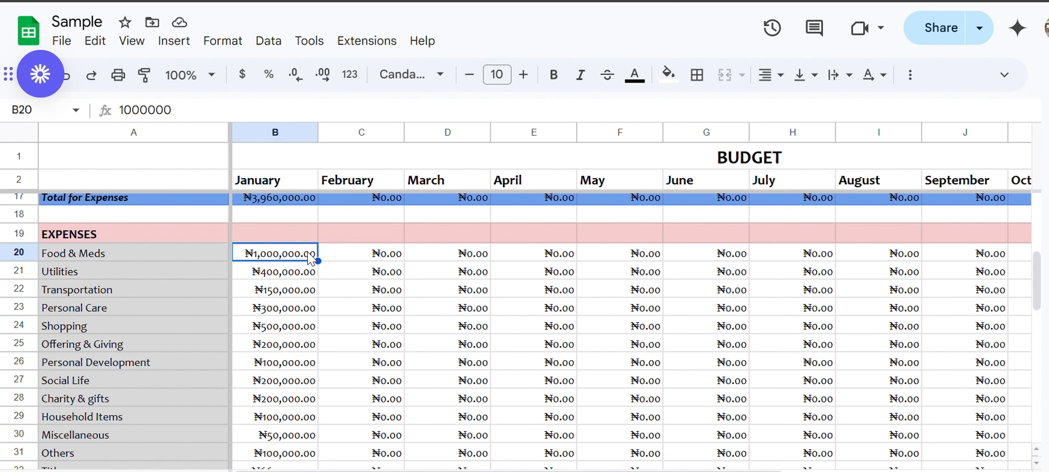
scroll(310, 257, down, 3)
click(287, 301)
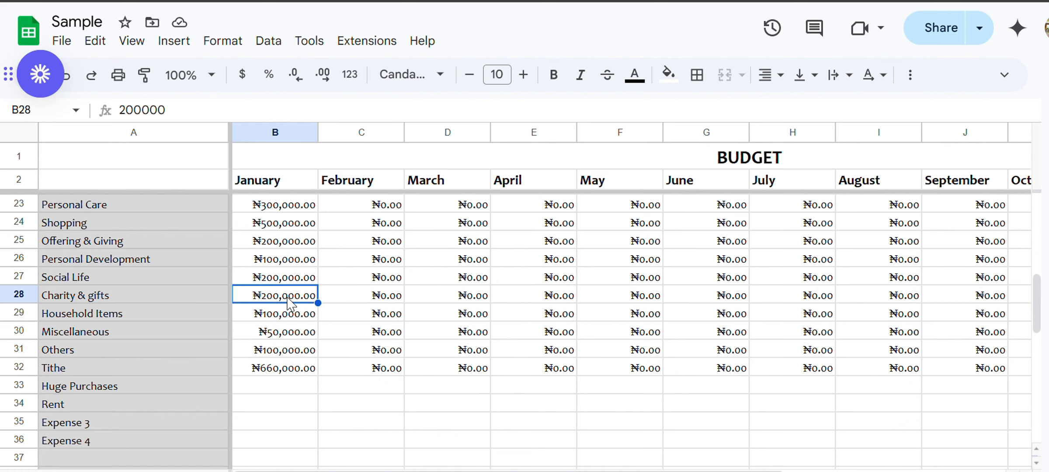
scroll(289, 303, down, 3)
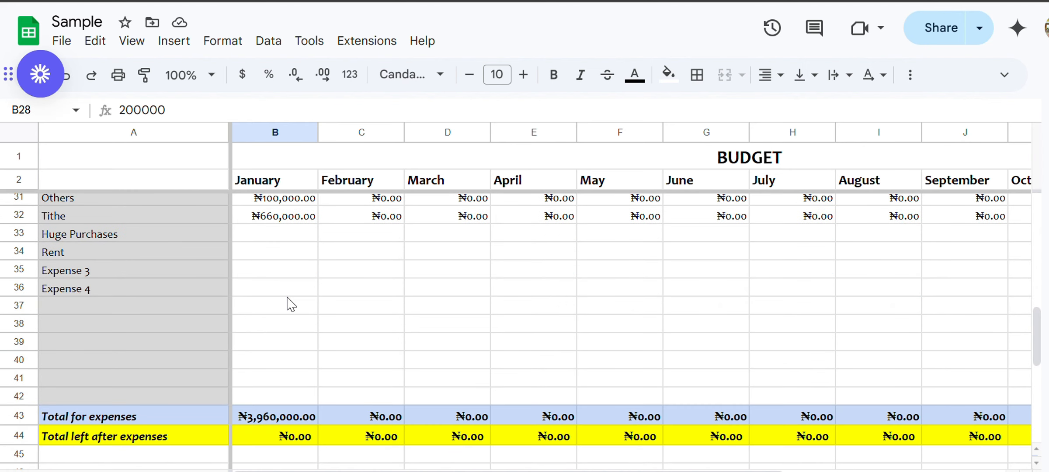
scroll(288, 303, up, 2)
scroll(289, 303, down, 2)
scroll(289, 303, up, 5)
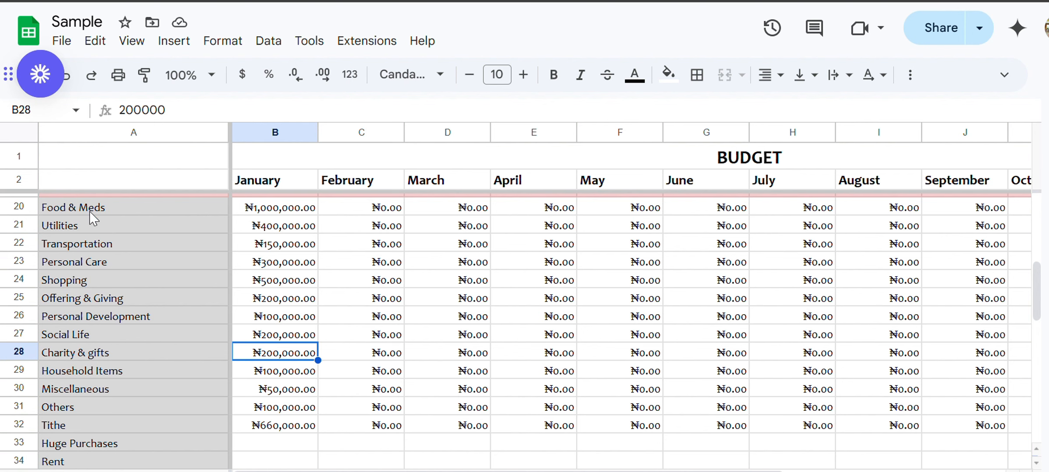
drag(91, 217, 100, 428)
scroll(105, 439, down, 3)
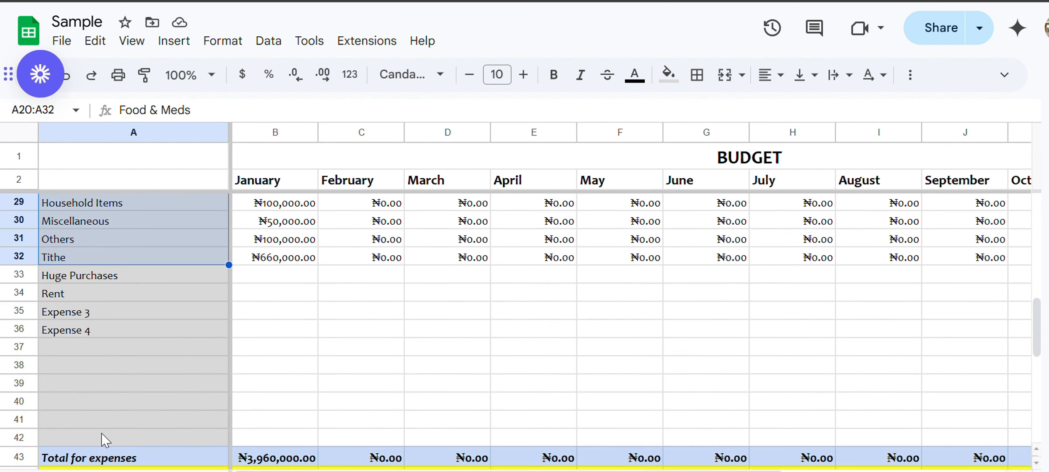
scroll(280, 354, down, 4)
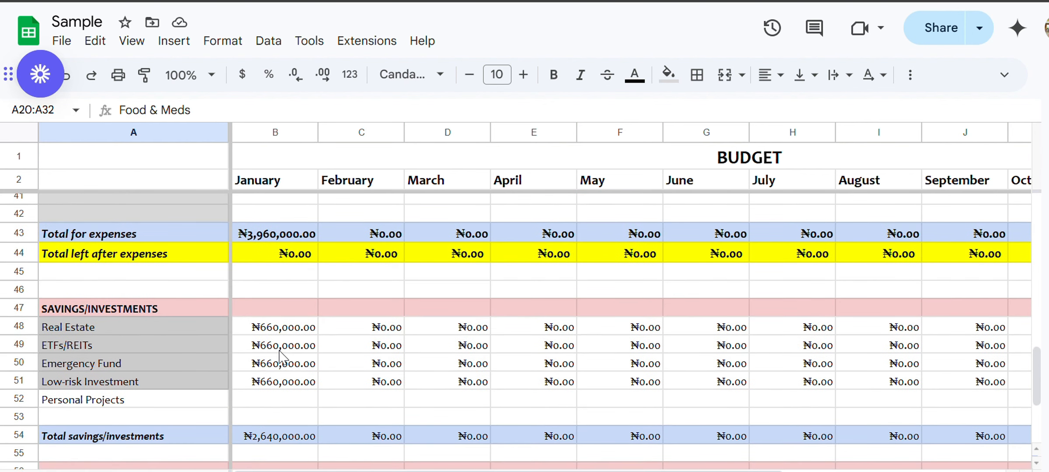
Fill the Personal Projects label in A52 with the grey sampled from the Low-risk Investment label, accepting the protected-range edit.
drag(124, 328, 126, 399)
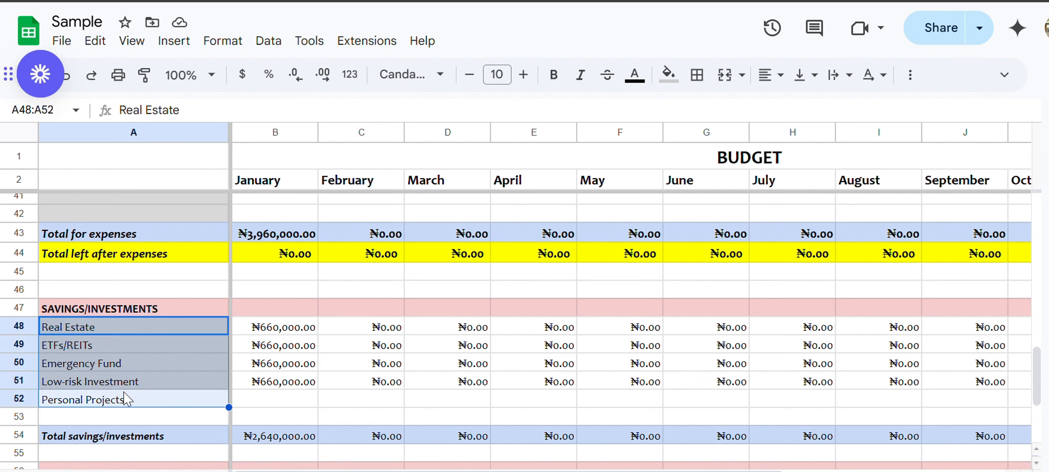
click(126, 398)
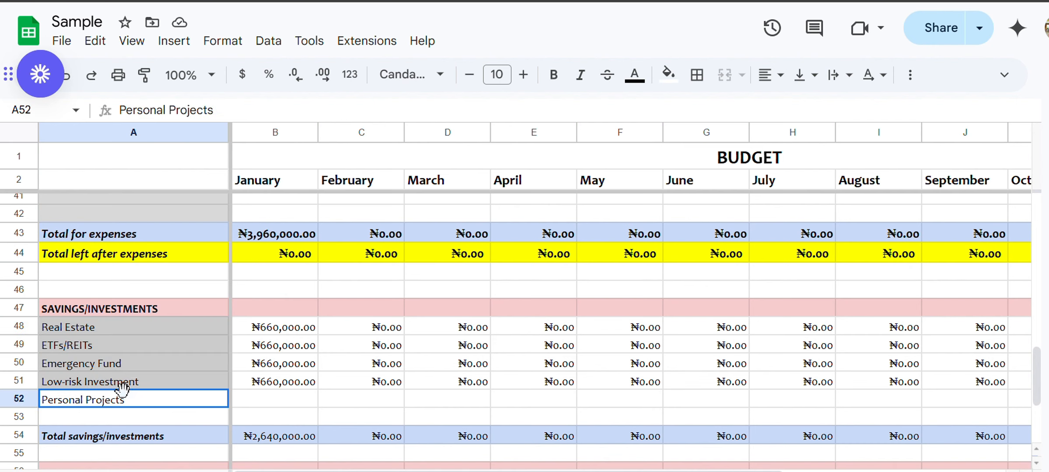
click(669, 75)
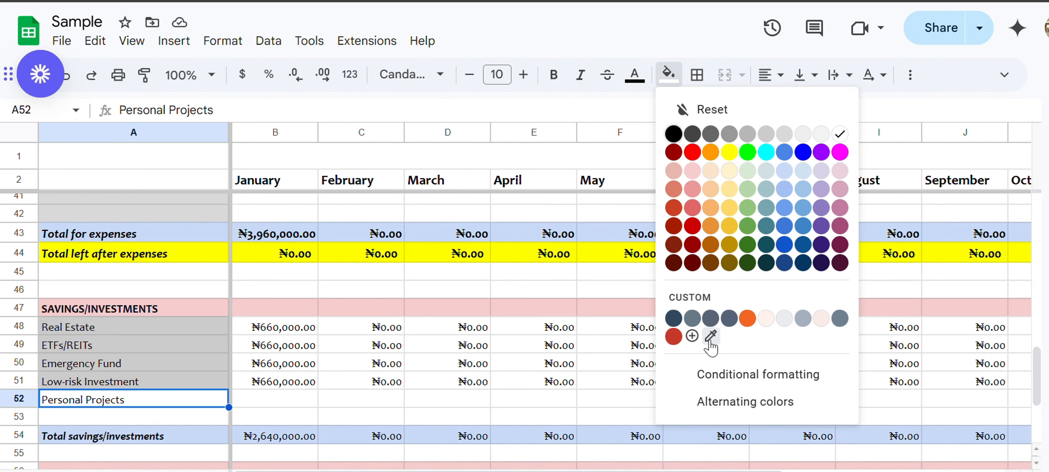
click(710, 338)
click(206, 375)
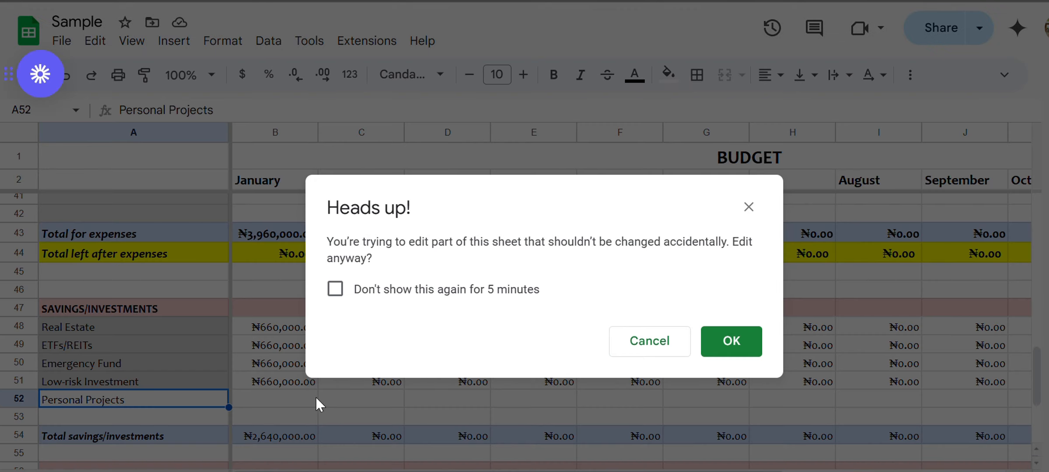
click(726, 342)
click(380, 418)
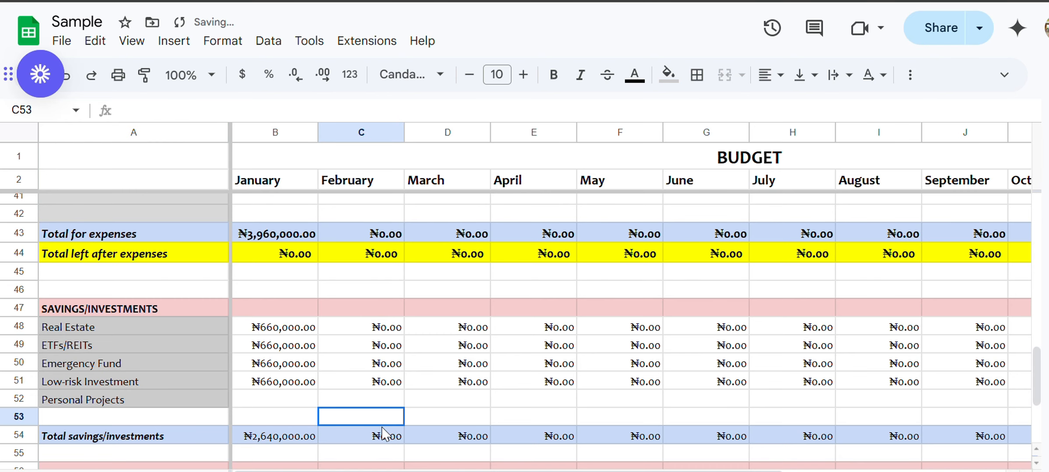
Go through the Savings/Investments category labels from Real Estate in A48 to Personal Projects in A52.
click(96, 332)
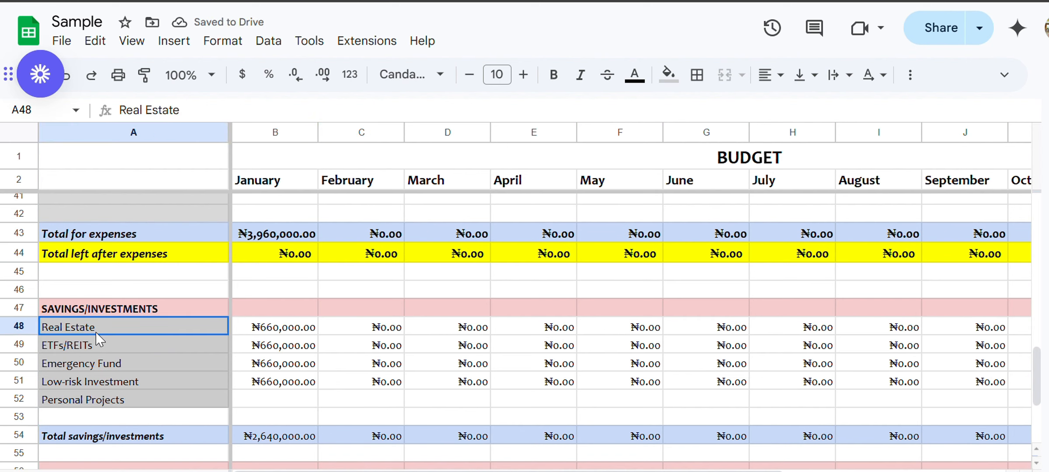
click(96, 345)
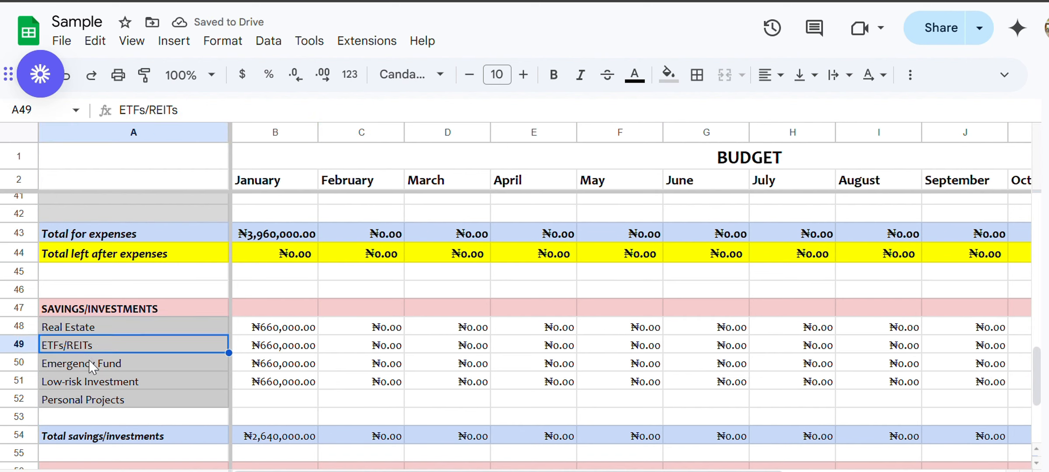
click(88, 360)
click(83, 381)
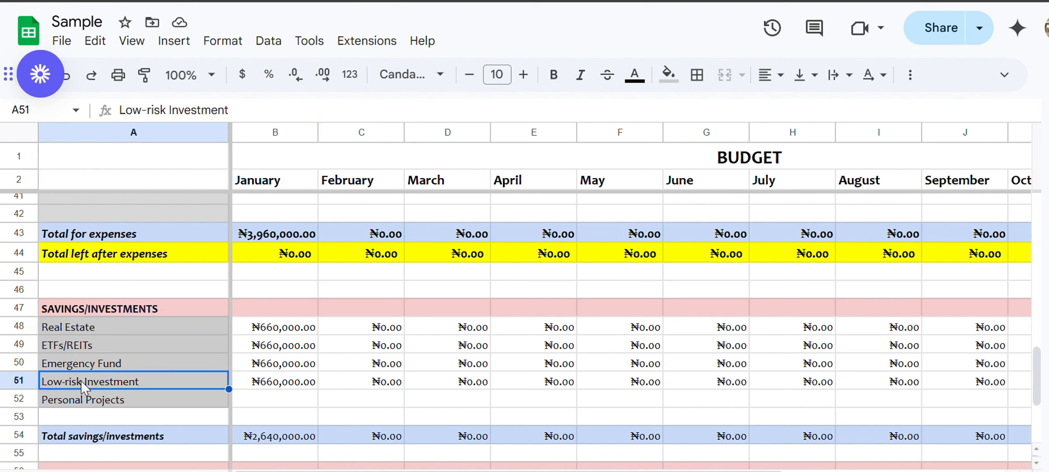
click(78, 404)
click(84, 362)
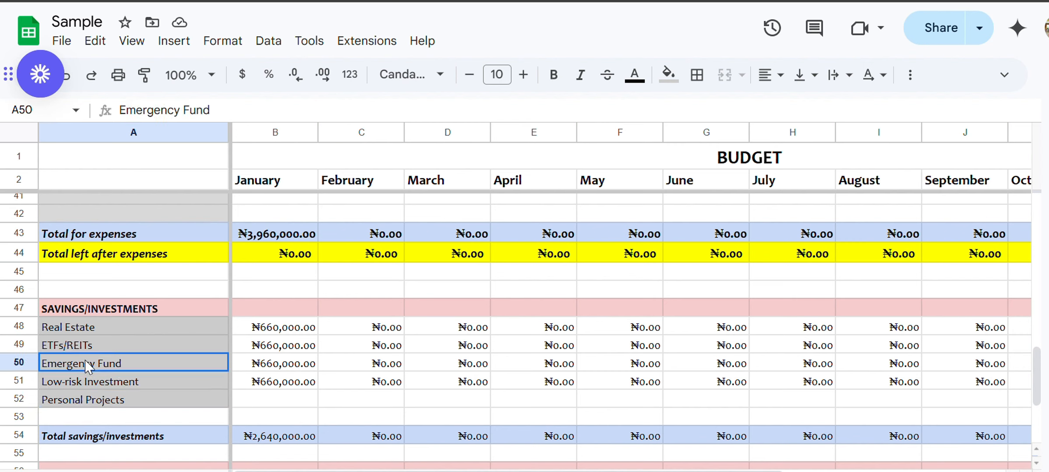
click(83, 406)
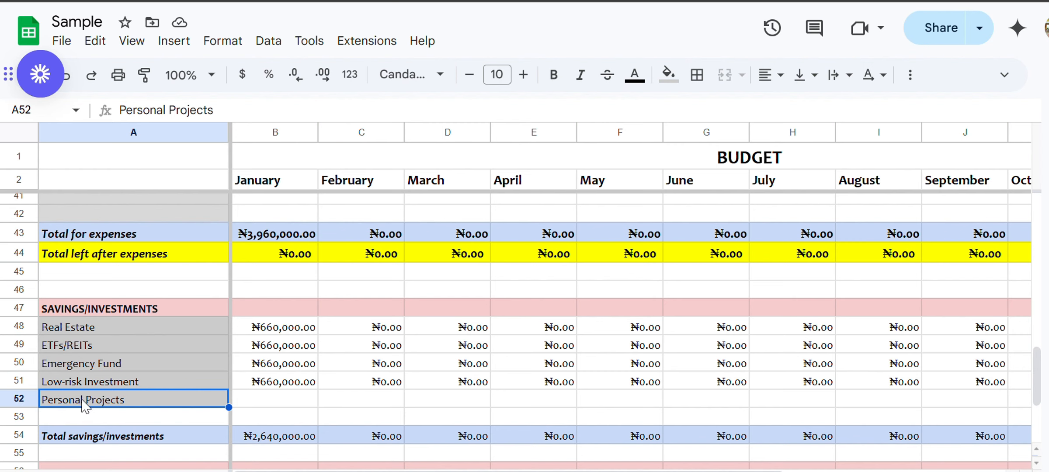
click(97, 367)
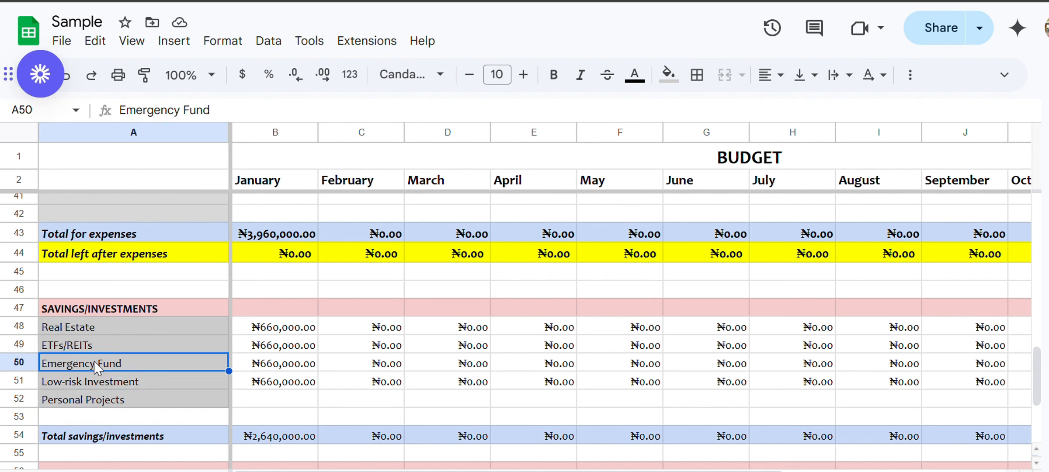
click(86, 398)
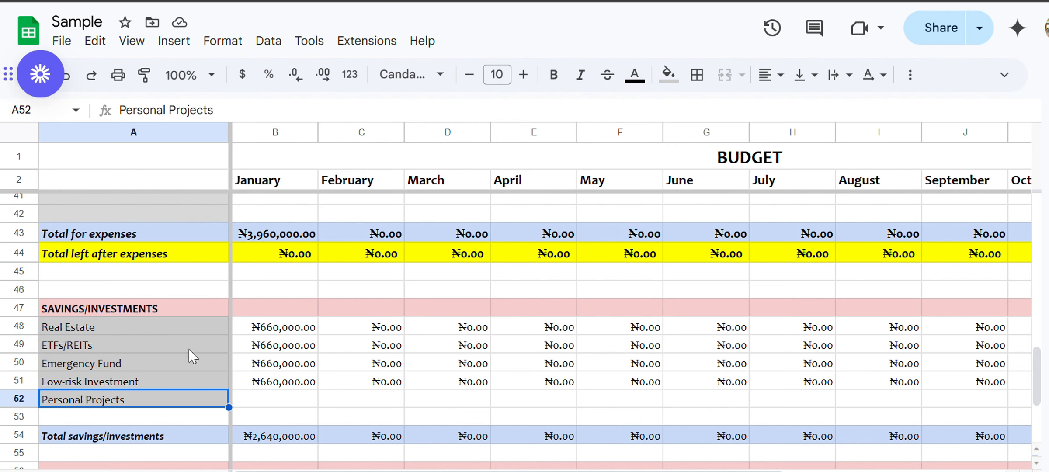
Examine the January savings allocations in B48:B51 and the matching categories in A48:A51.
click(277, 331)
drag(277, 331, 274, 383)
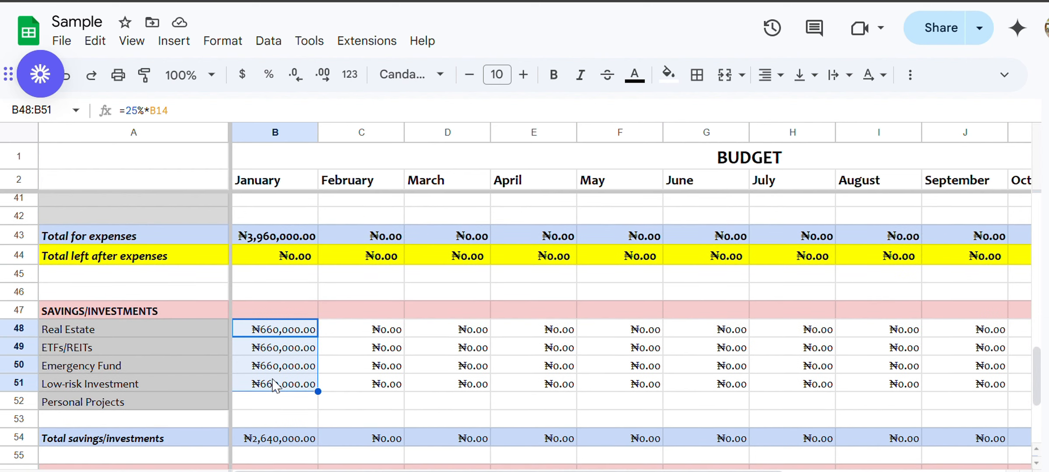
scroll(262, 380, up, 1)
click(157, 351)
drag(156, 351, 140, 404)
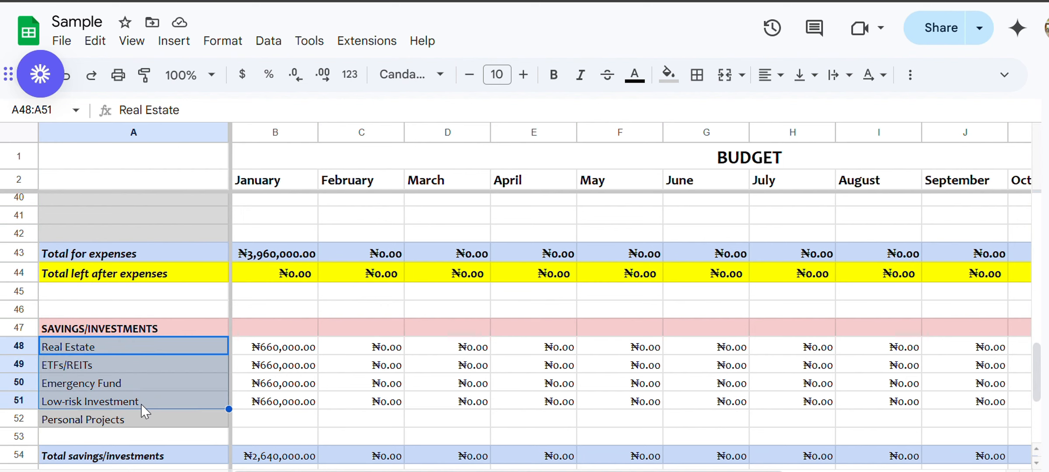
Compare the January income total in B10 with the expense and savings sections and the savings total in B16.
scroll(141, 404, up, 10)
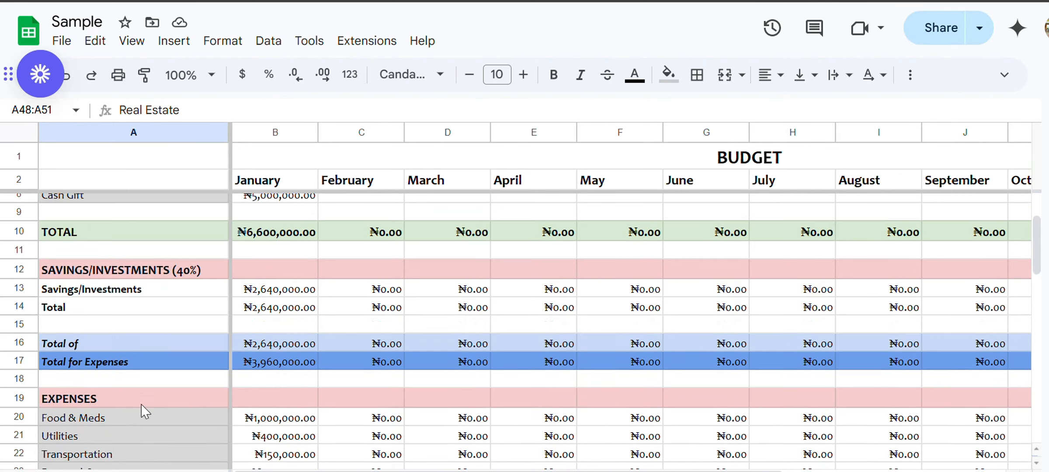
scroll(144, 411, up, 1)
click(280, 258)
scroll(280, 265, down, 5)
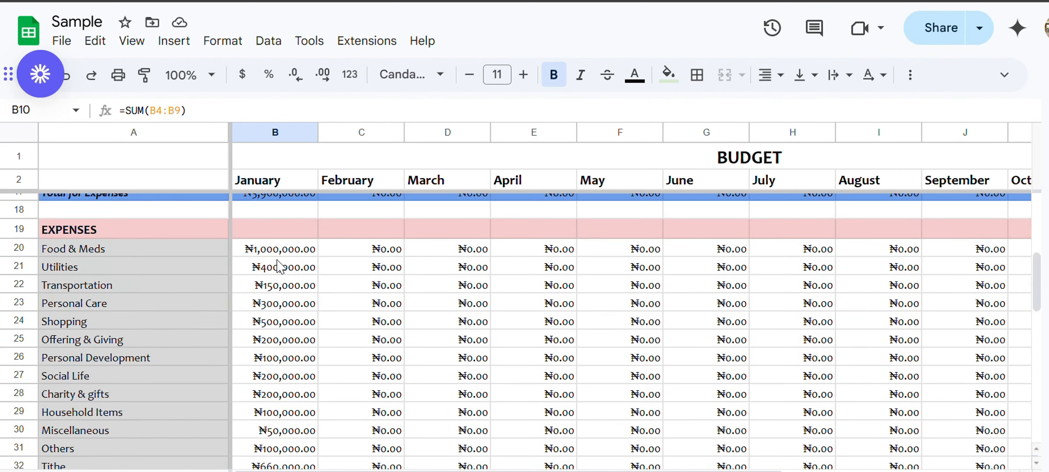
scroll(278, 264, down, 8)
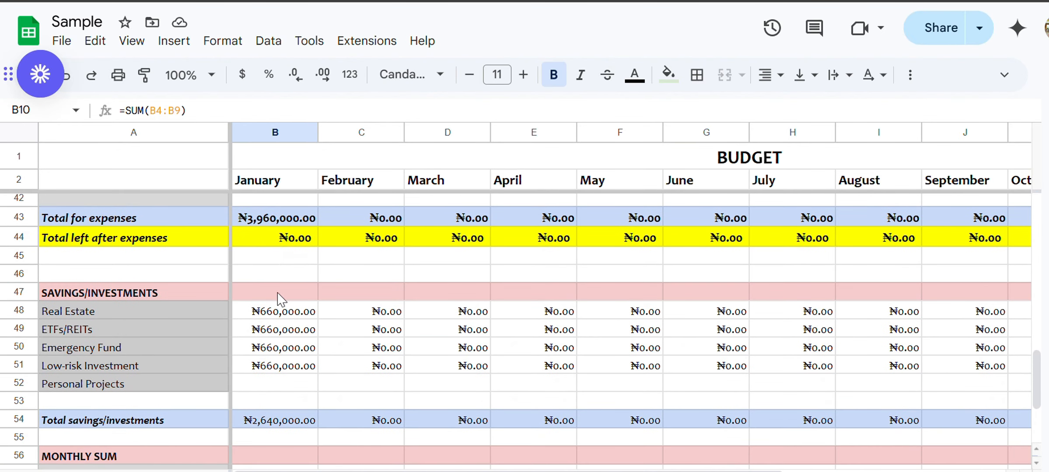
scroll(285, 371, up, 13)
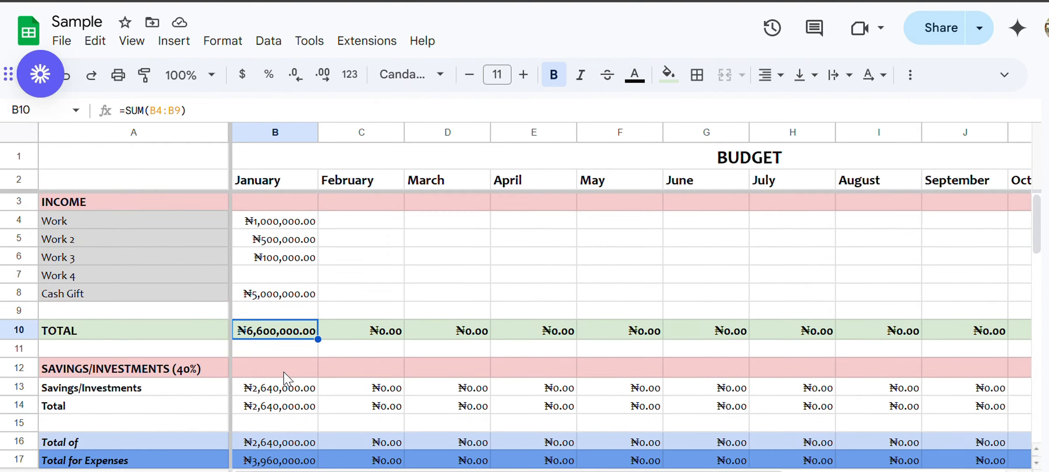
scroll(286, 378, down, 1)
click(277, 422)
scroll(277, 423, down, 1)
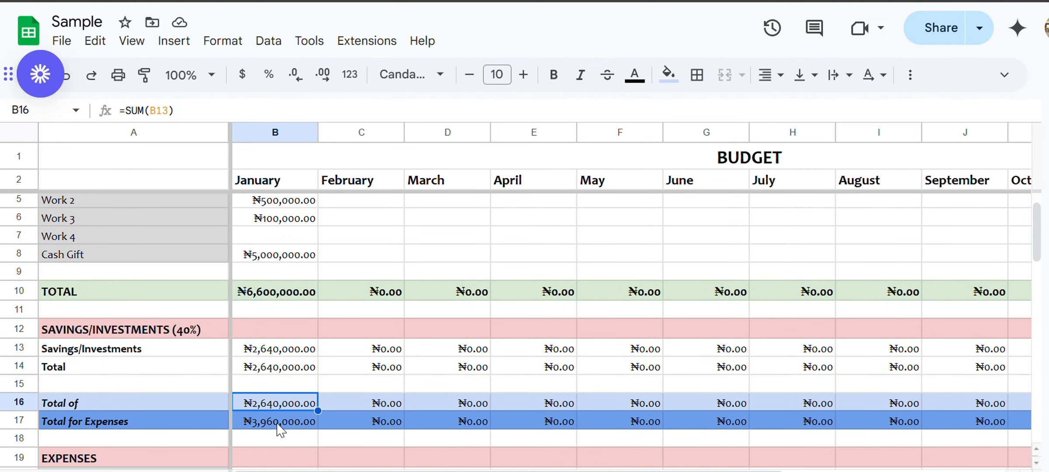
Examine the January savings allocation formulas in B48:B50 and the Real Estate and ETFs/REITs category labels in A48:A49.
scroll(279, 431, down, 13)
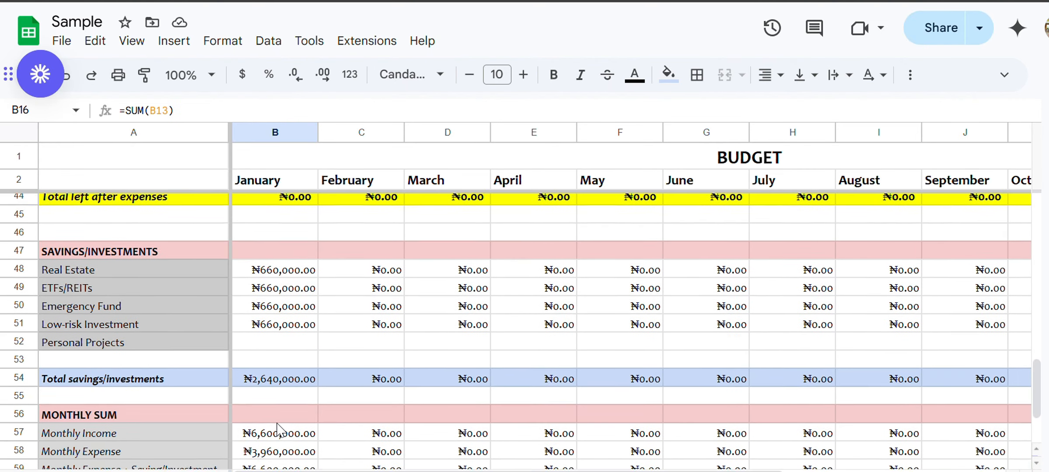
scroll(279, 431, down, 1)
click(270, 256)
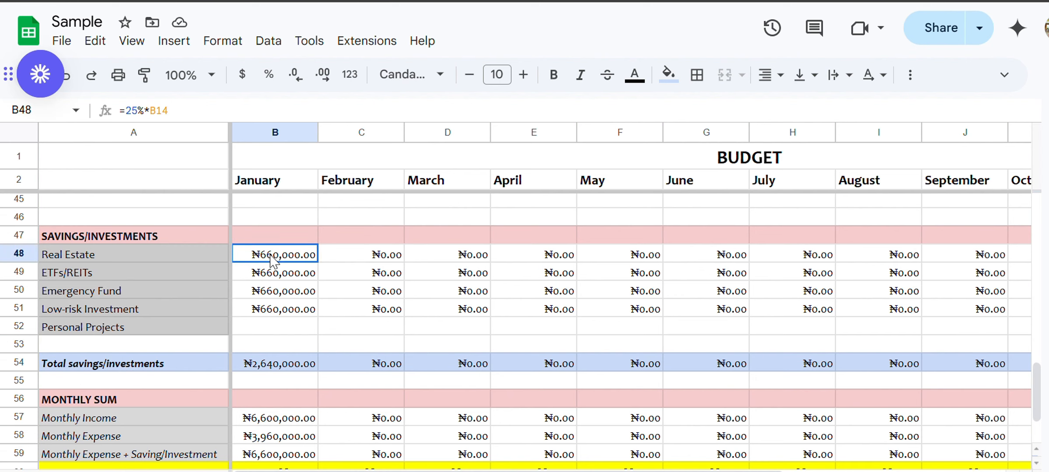
click(301, 274)
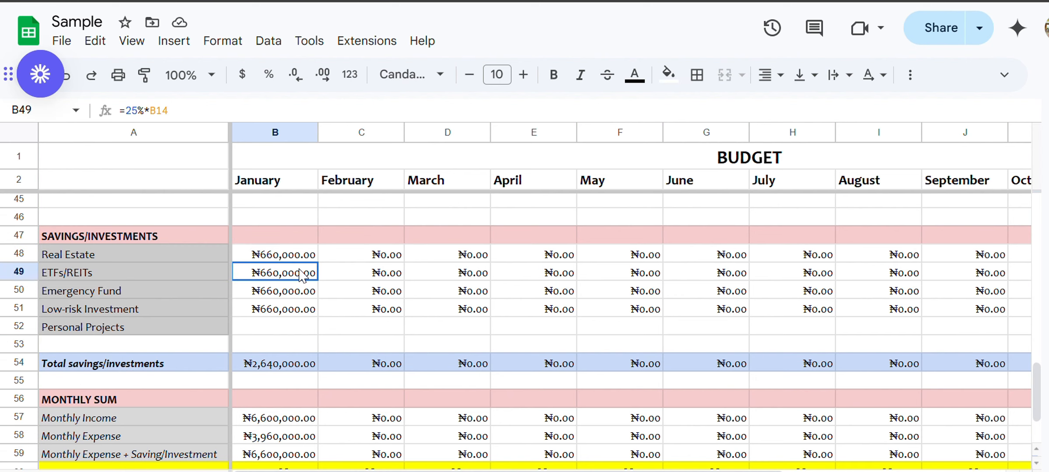
click(299, 294)
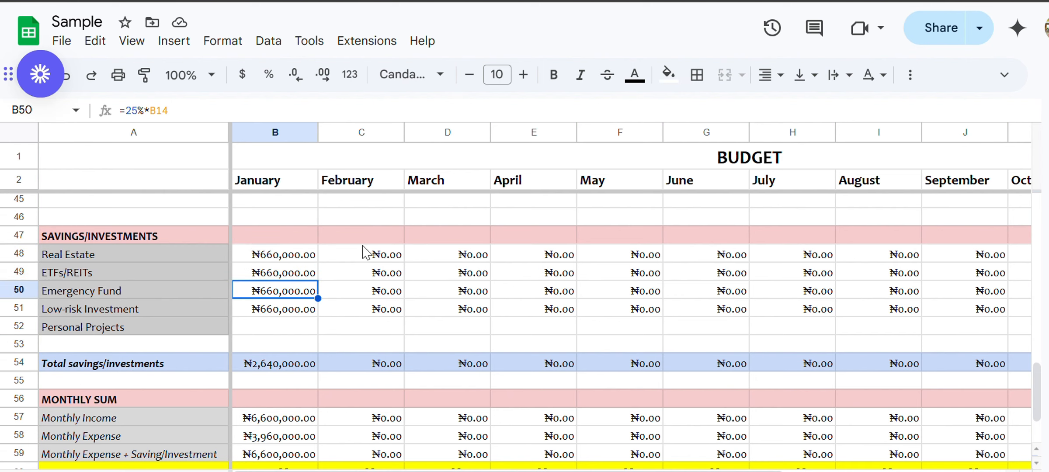
scroll(400, 254, up, 1)
scroll(400, 253, down, 1)
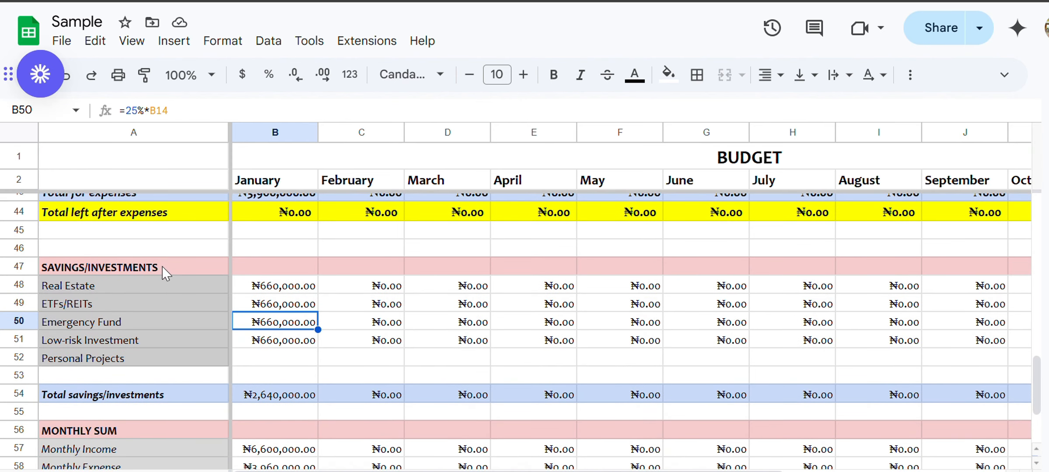
click(260, 286)
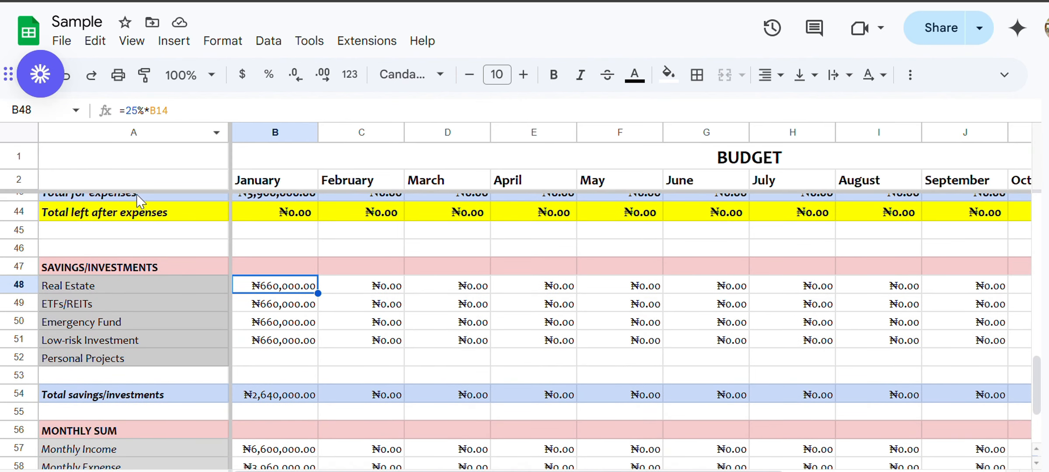
click(129, 286)
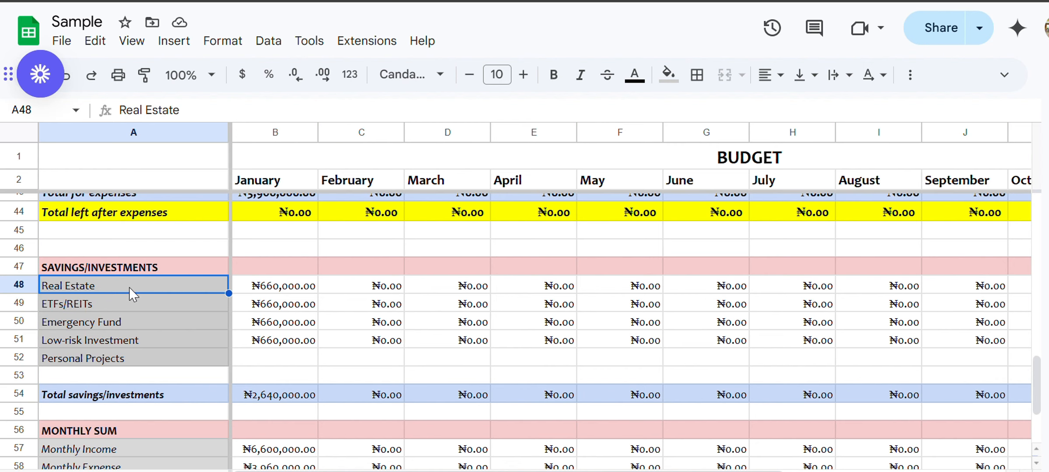
click(108, 308)
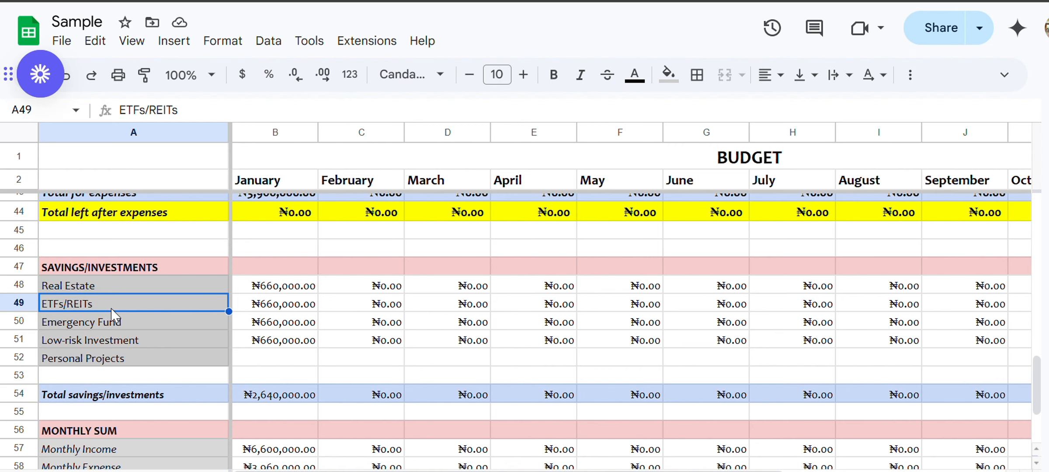
Rename the Real Estate category label in A48 as Treasury bills, accepting the protected-range edit.
click(160, 287)
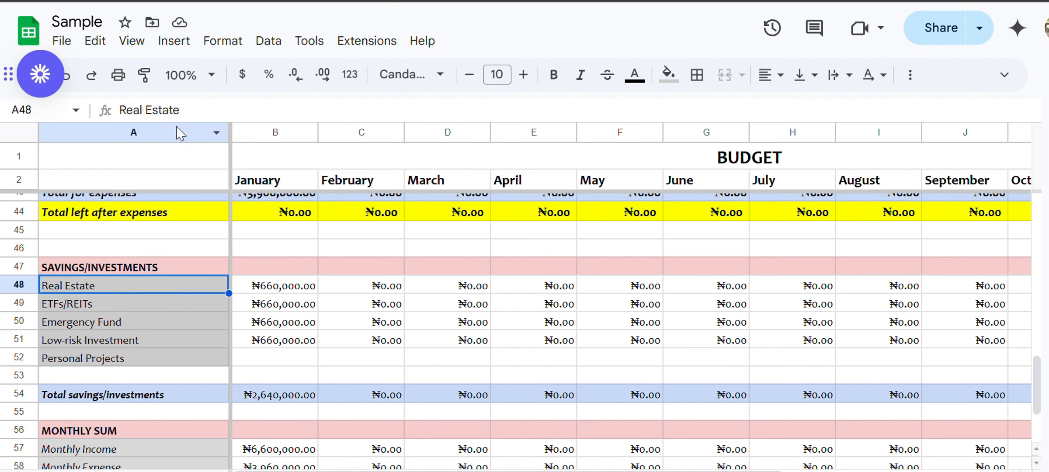
drag(182, 110, 36, 118)
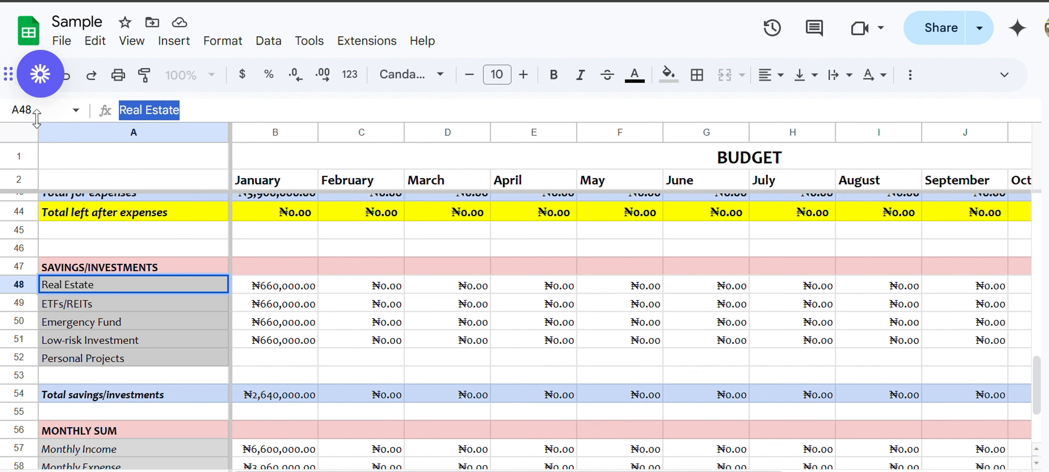
text(M)
key(BackSpace)
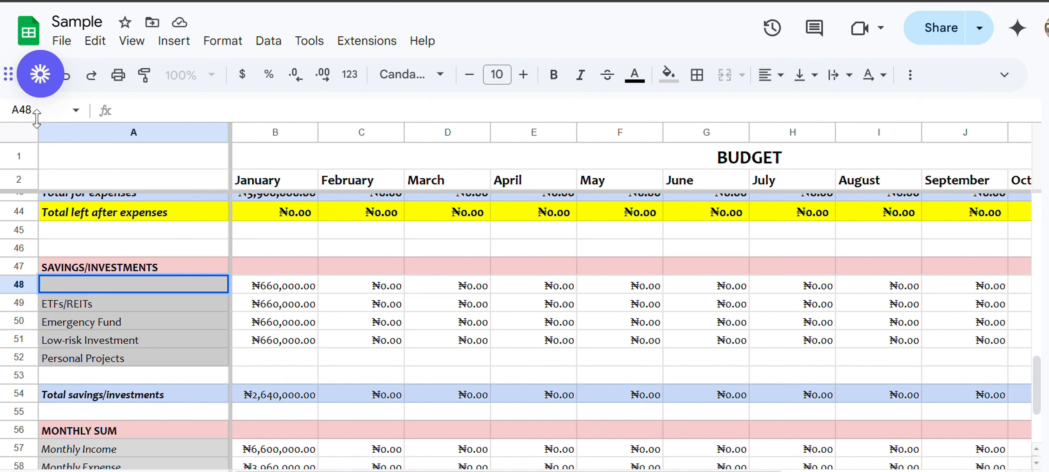
text(Treasury Bill)
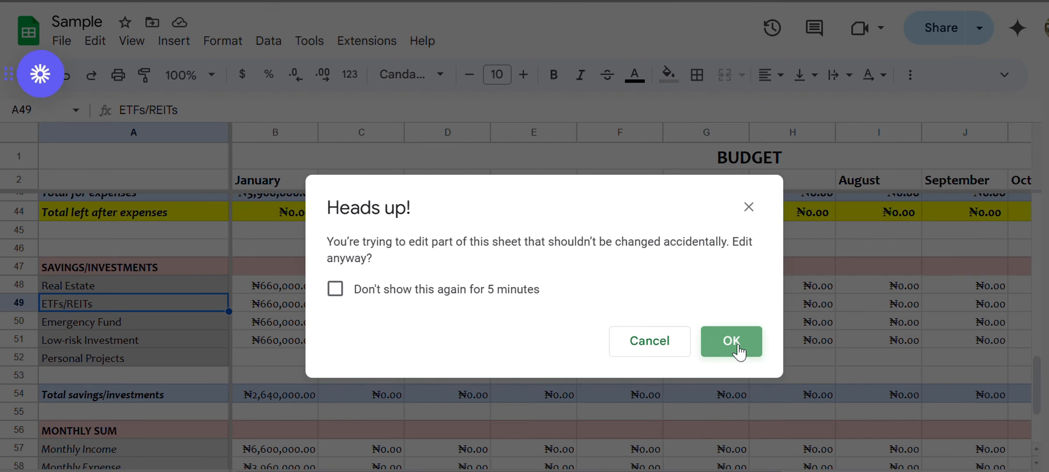
click(737, 348)
click(137, 286)
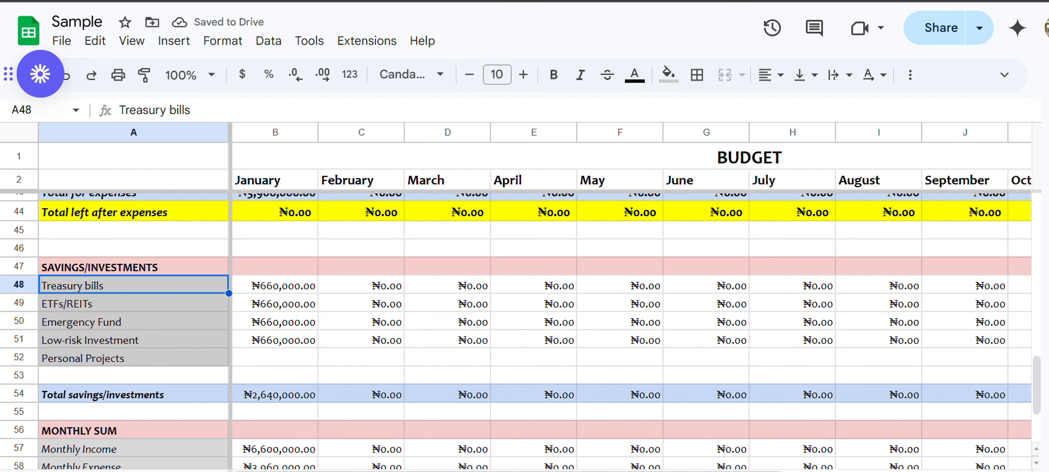
Check the linked Treasury bills label in N22 on the Planned/Actual summary sheet and return to the Budget sheet.
click(394, 471)
scroll(737, 402, right, 5)
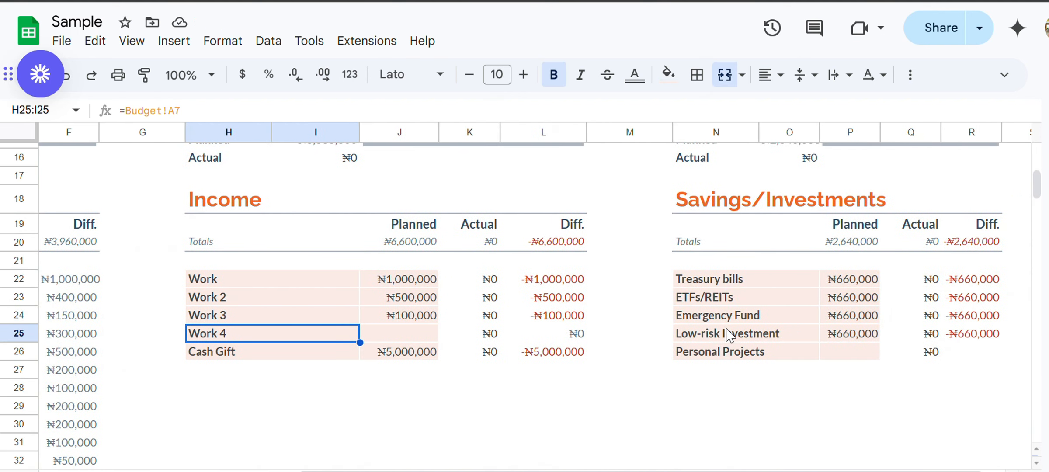
click(725, 283)
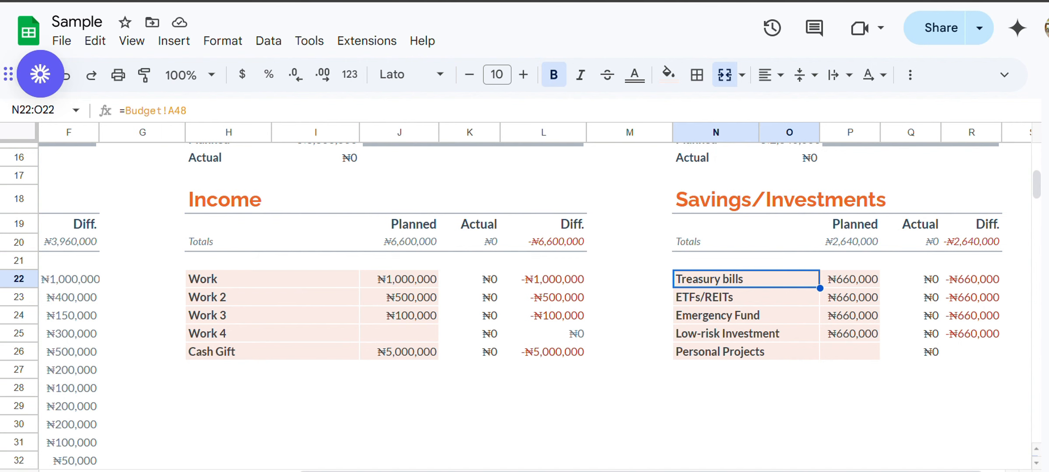
click(306, 471)
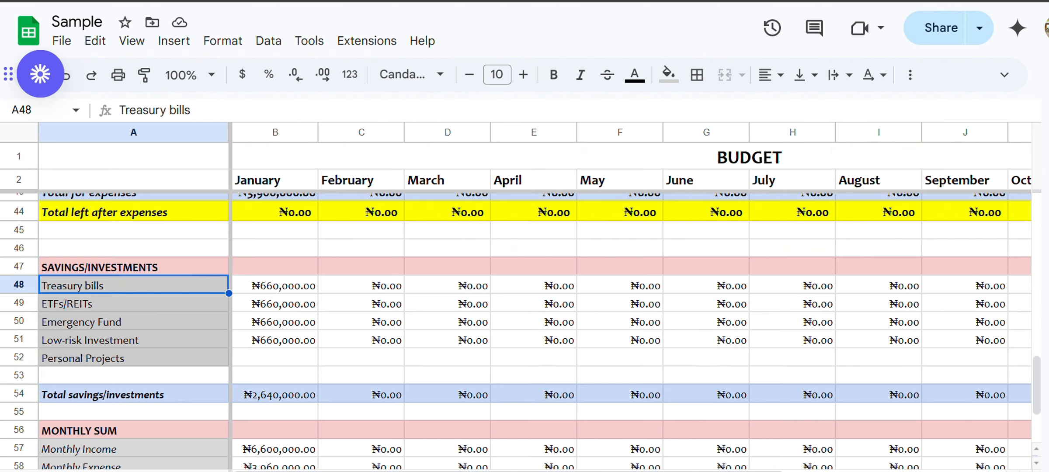
Compare the January Total savings/investments formula in B54 with the savings total in B16.
scroll(621, 328, down, 3)
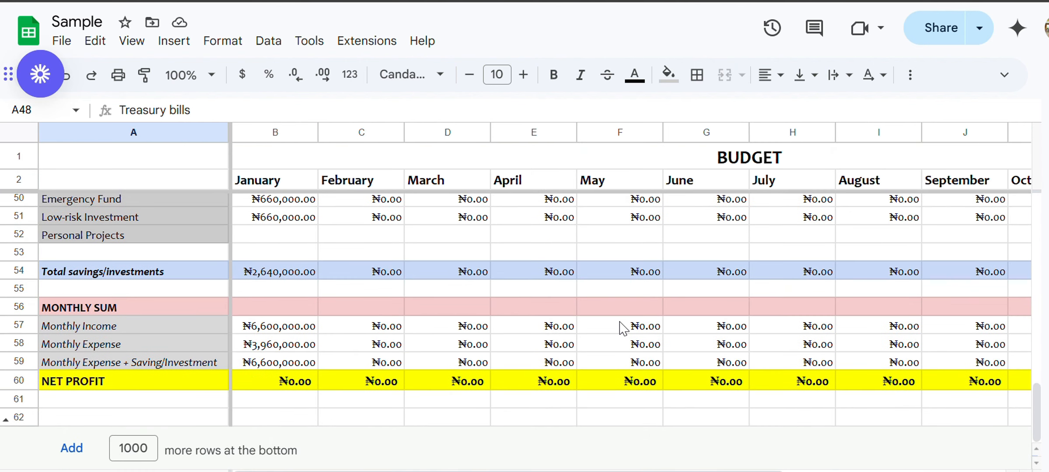
scroll(625, 327, up, 2)
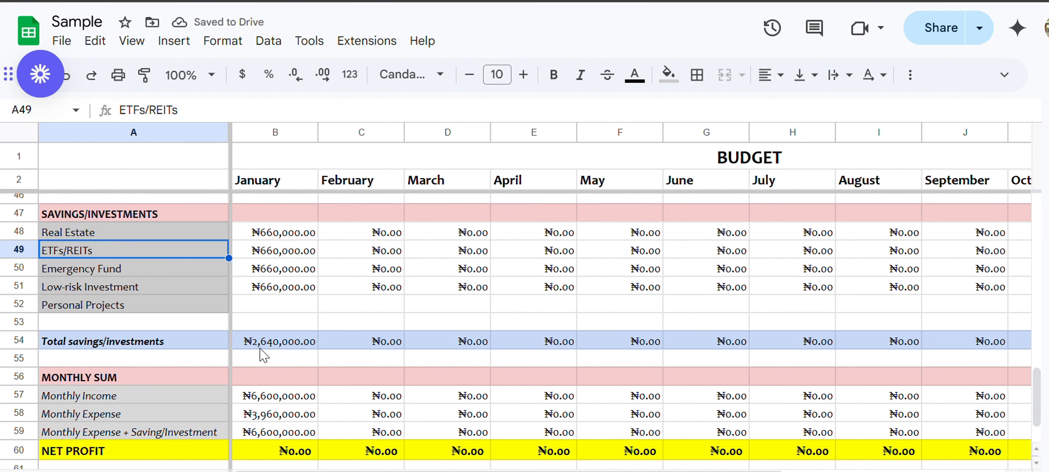
click(277, 345)
scroll(279, 346, up, 15)
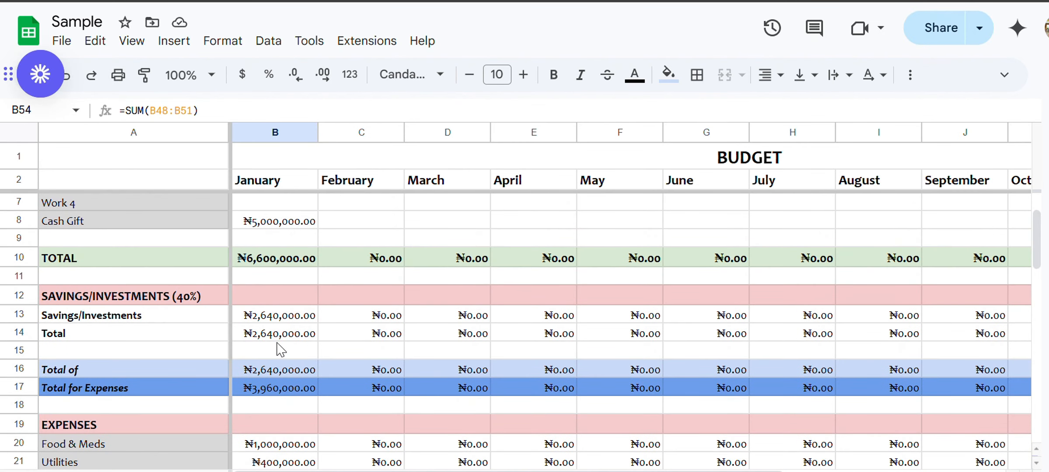
click(264, 370)
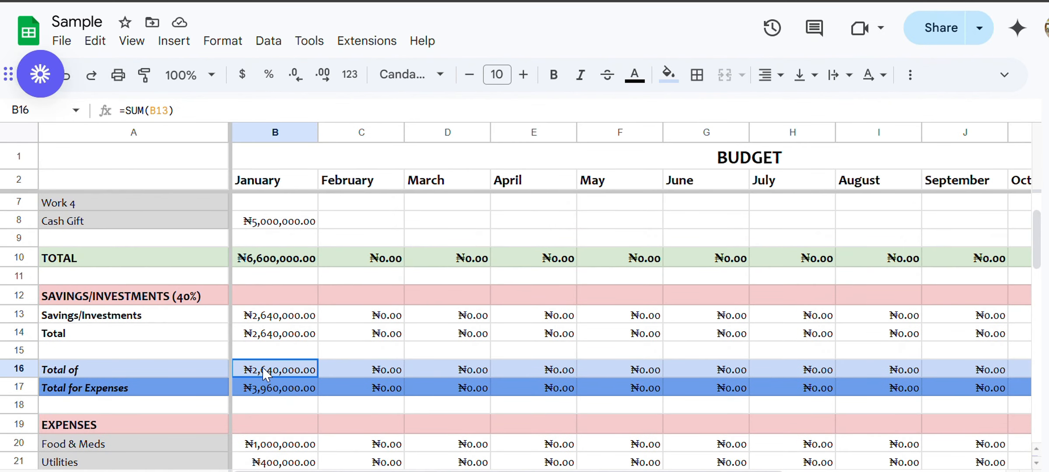
scroll(265, 371, down, 10)
scroll(265, 373, down, 1)
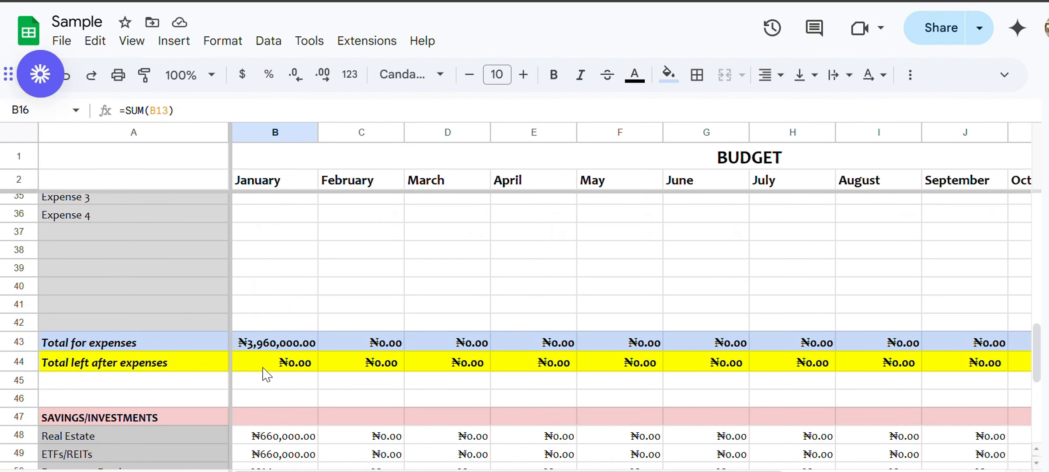
scroll(266, 374, down, 3)
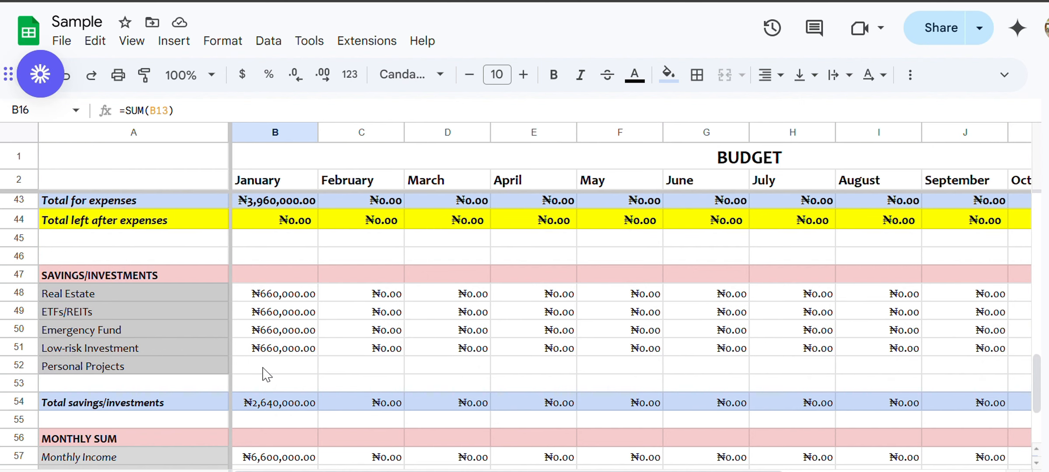
scroll(265, 375, down, 1)
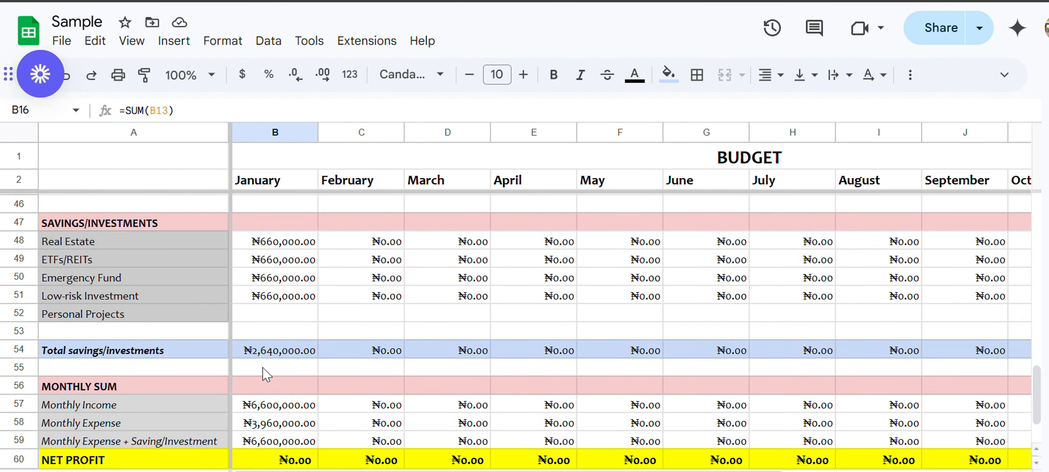
Examine the Monthly Sum section, going through the January income, expense, expense plus saving/investment and net profit formulas in B57:B60.
click(108, 391)
scroll(109, 395, down, 1)
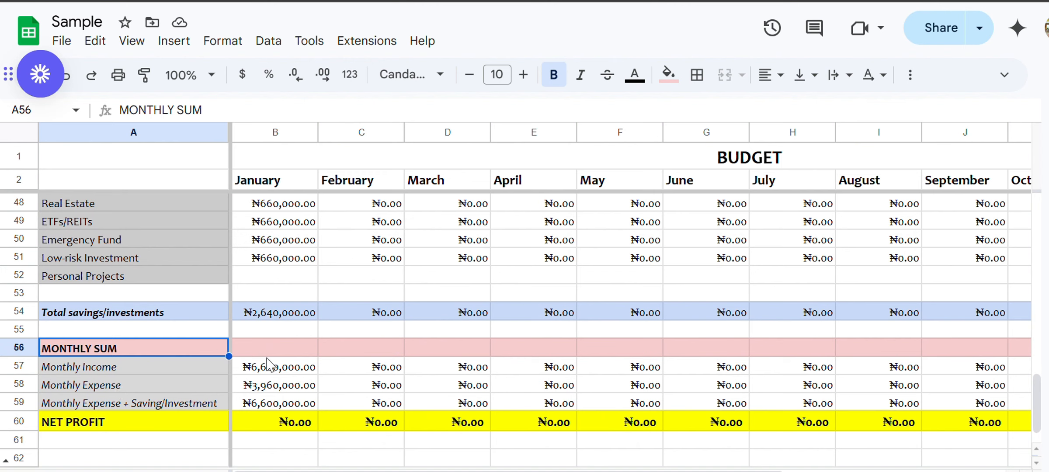
click(116, 373)
drag(116, 372, 276, 355)
click(277, 366)
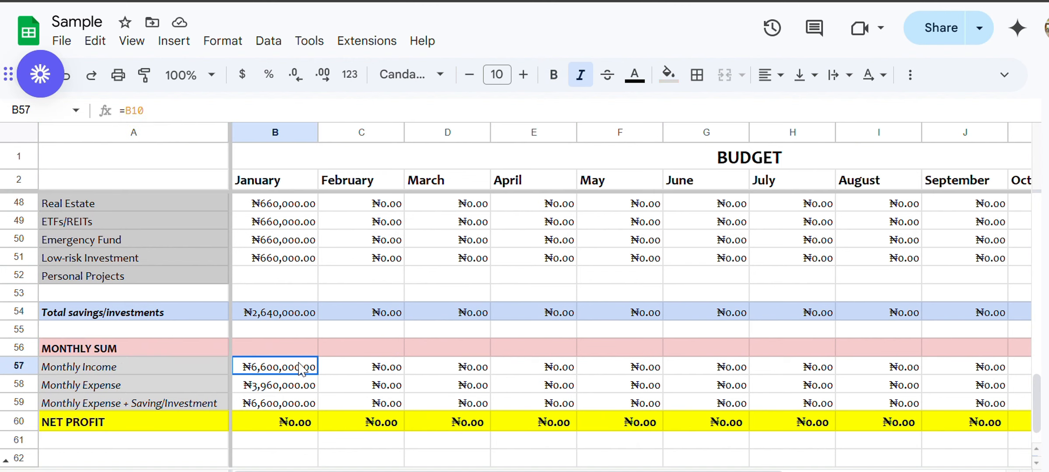
click(257, 390)
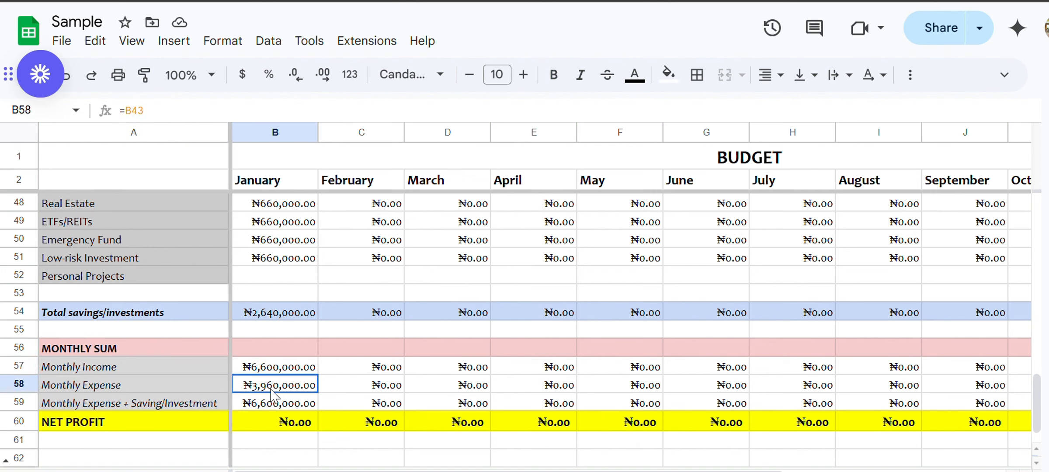
click(201, 404)
click(284, 403)
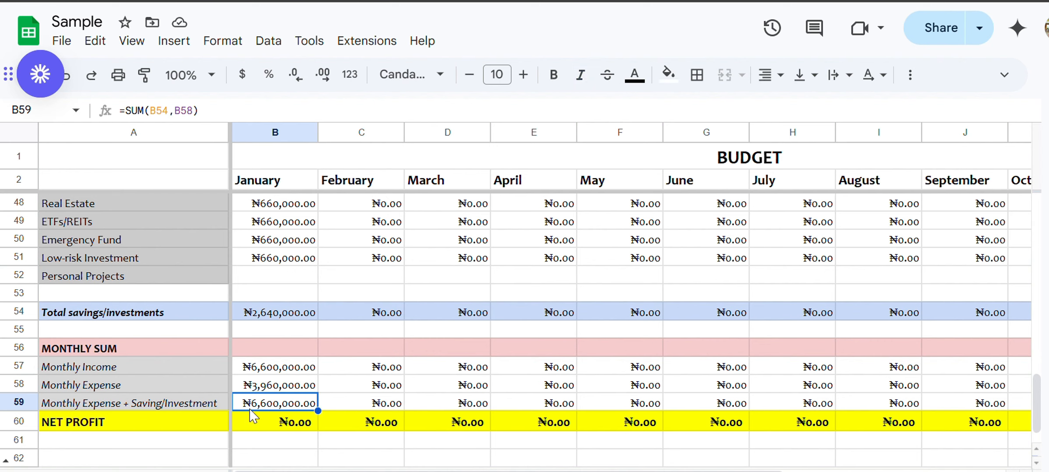
click(280, 424)
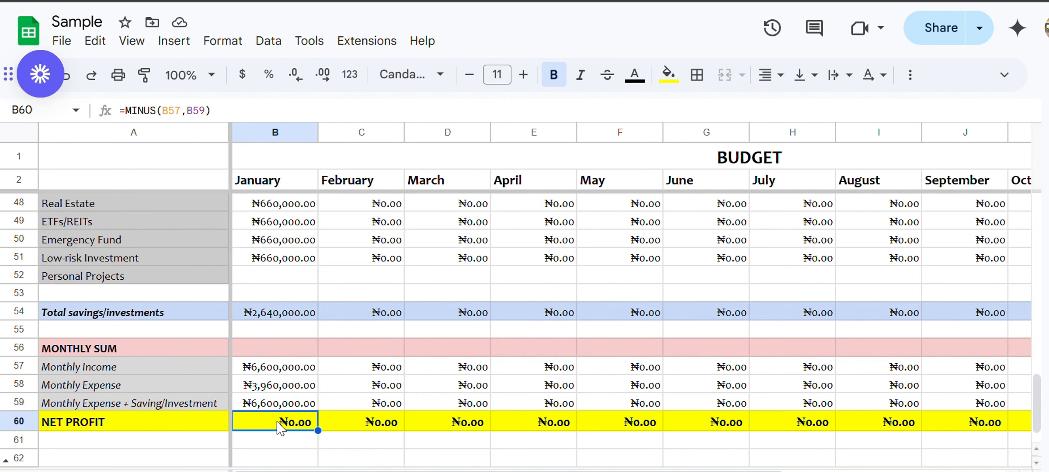
Check the January Total left after expenses formula in B44 against the net profit row of the Monthly Sum section.
scroll(282, 429, up, 6)
click(285, 446)
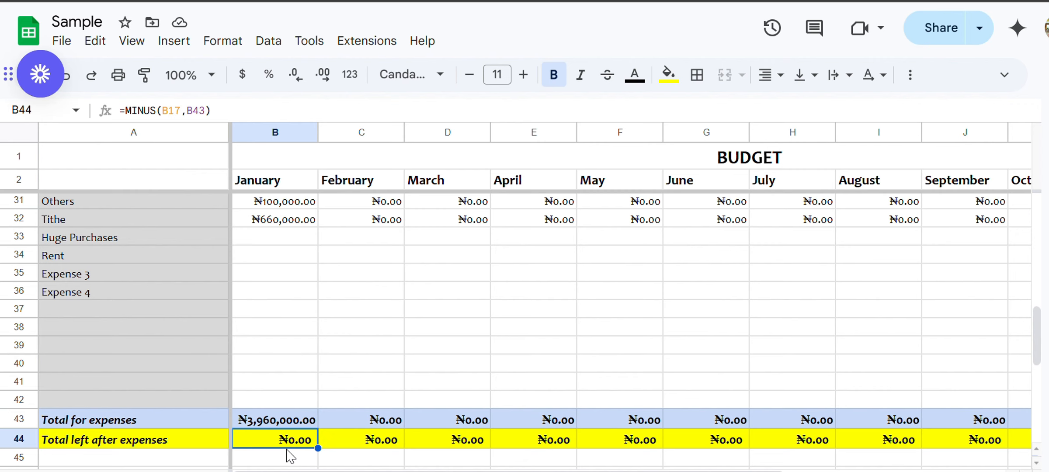
scroll(288, 453, up, 2)
scroll(288, 454, down, 4)
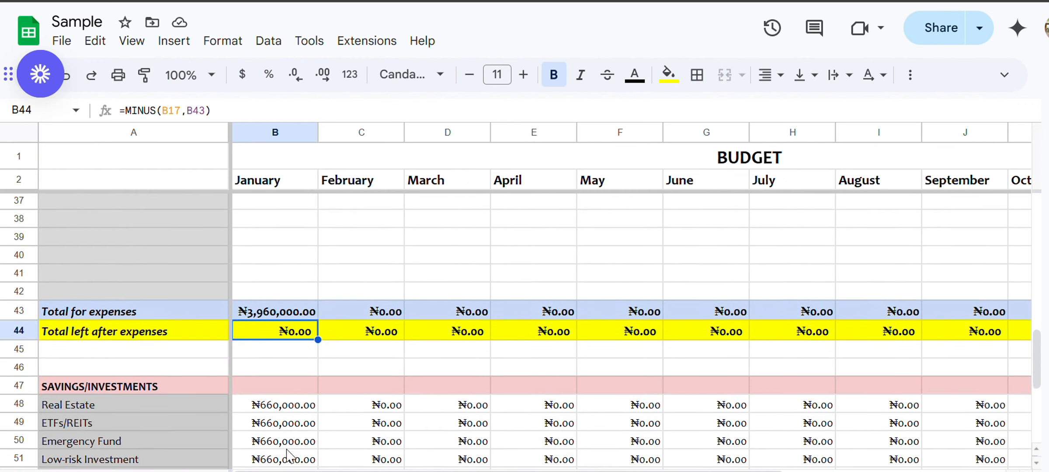
scroll(289, 456, up, 1)
scroll(288, 454, down, 6)
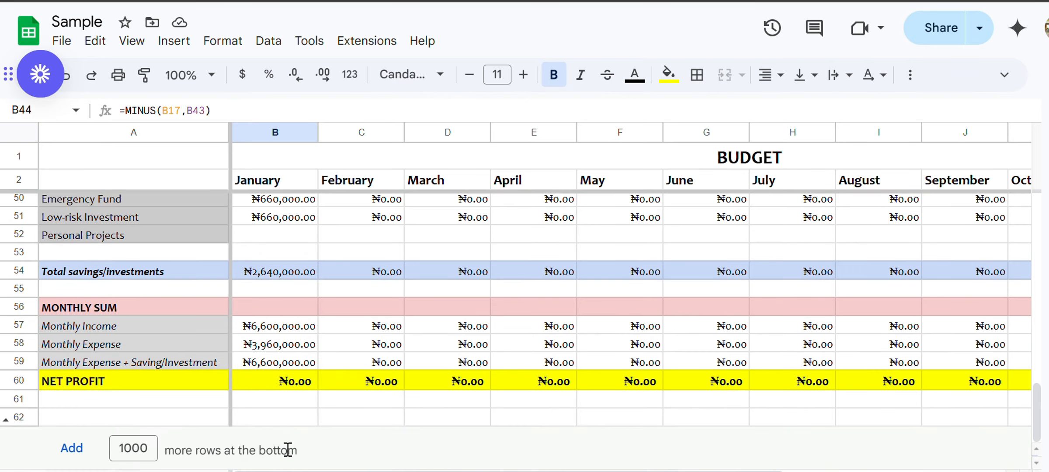
Highlight the Budget sheet's row labels from Work in A4 to NET PROFIT in A60, then clear the selection.
scroll(289, 455, up, 18)
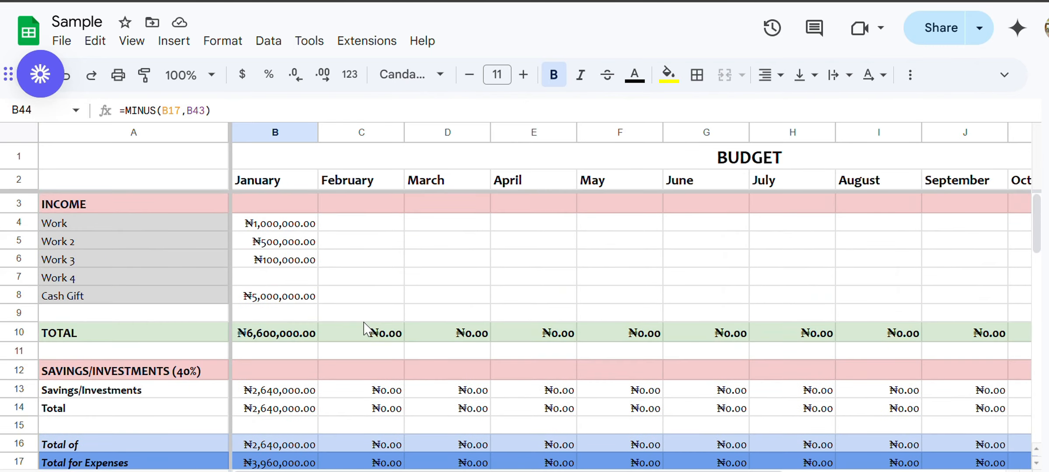
drag(79, 224, 87, 467)
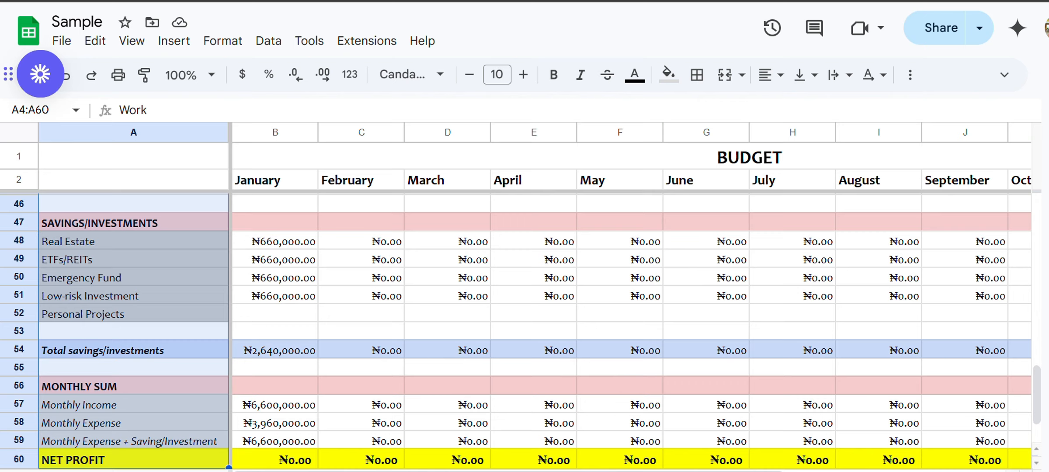
click(341, 285)
Inspect the formulas linking the Actual sheet's income labels Work in A4 and Work 3 in A6 to the Budget sheet.
scroll(372, 407, down, 2)
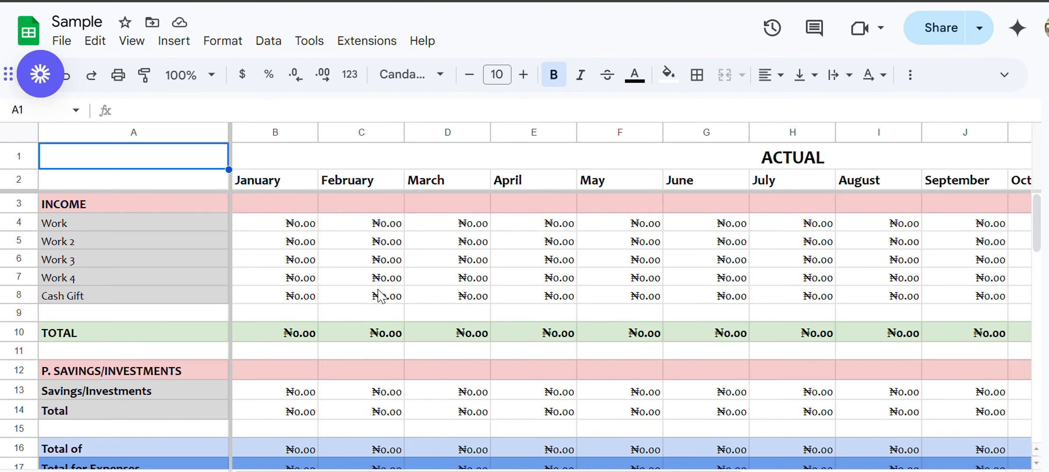
click(107, 223)
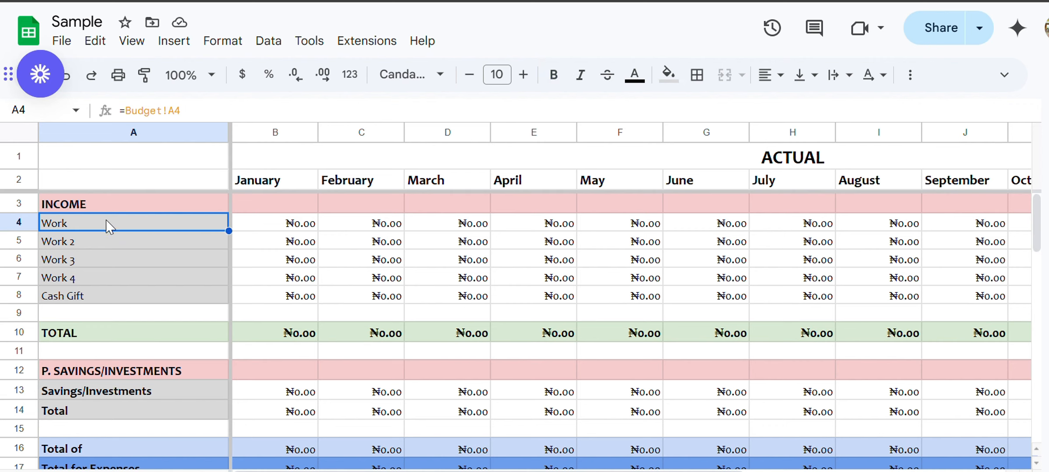
click(131, 261)
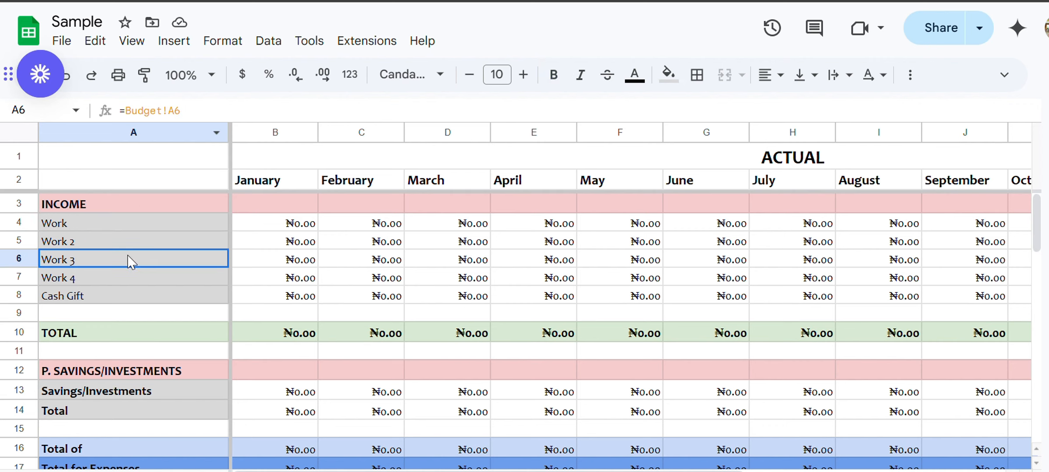
Review the category labels linked from the Budget sheet, from Income through Monthly Sum, on the Actual sheet.
click(125, 297)
scroll(124, 299, down, 2)
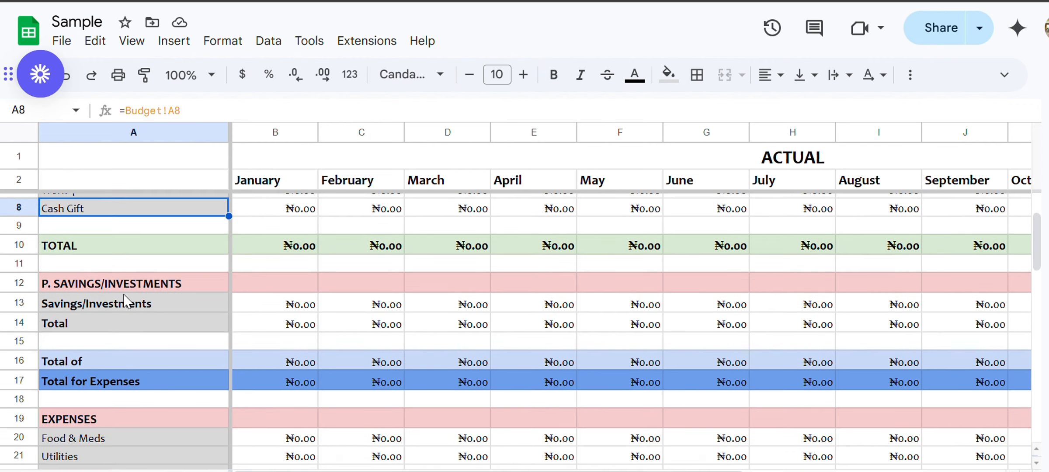
scroll(247, 413, down, 3)
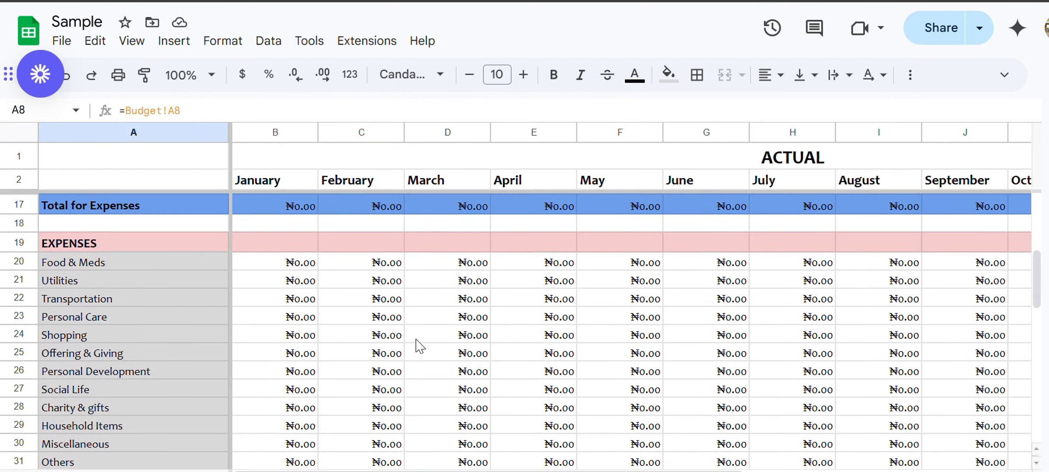
scroll(450, 340, down, 10)
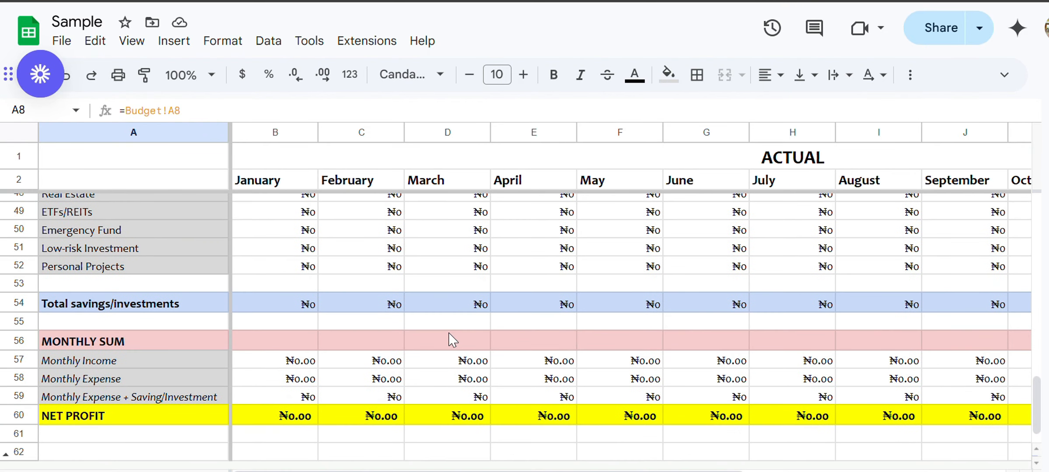
scroll(450, 340, up, 15)
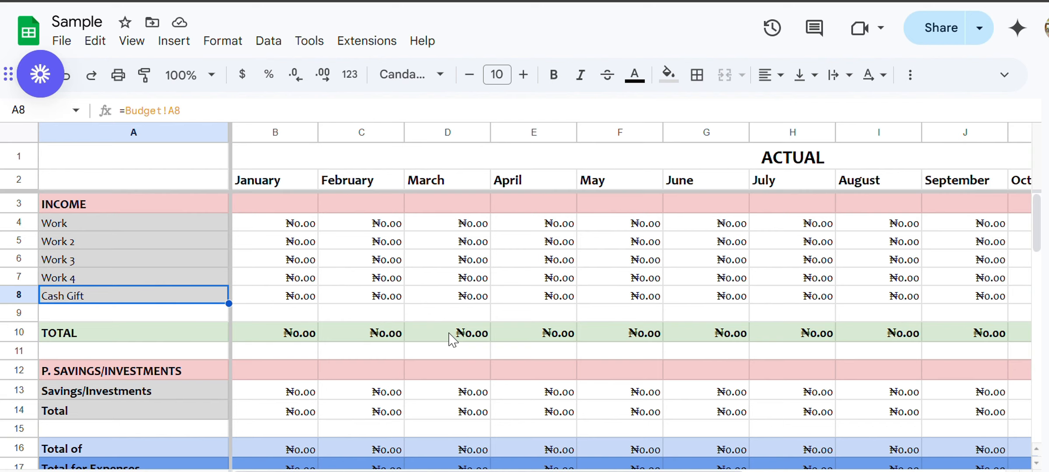
Inspect the formulas in the monthly income cells and in the Work row's Total and Average cells on the Actual sheet.
click(317, 226)
click(356, 275)
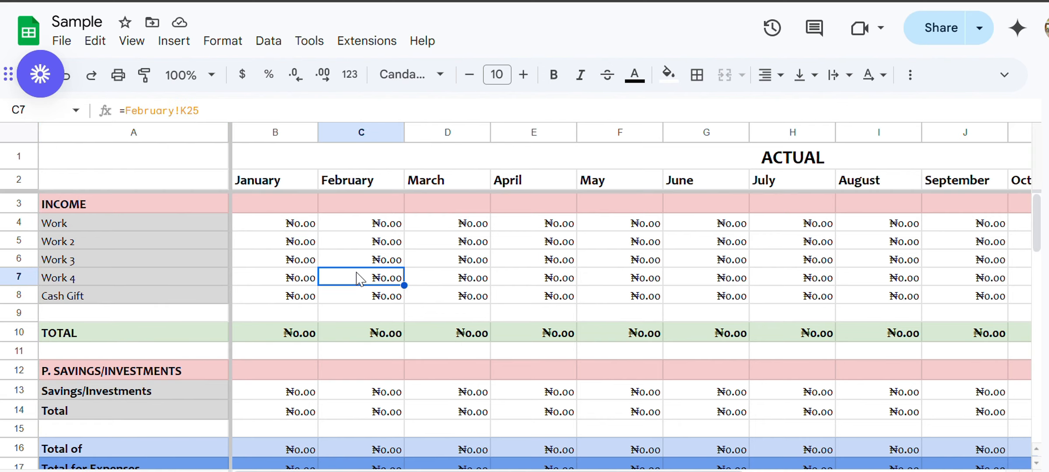
click(499, 259)
scroll(498, 259, down, 14)
scroll(501, 261, down, 2)
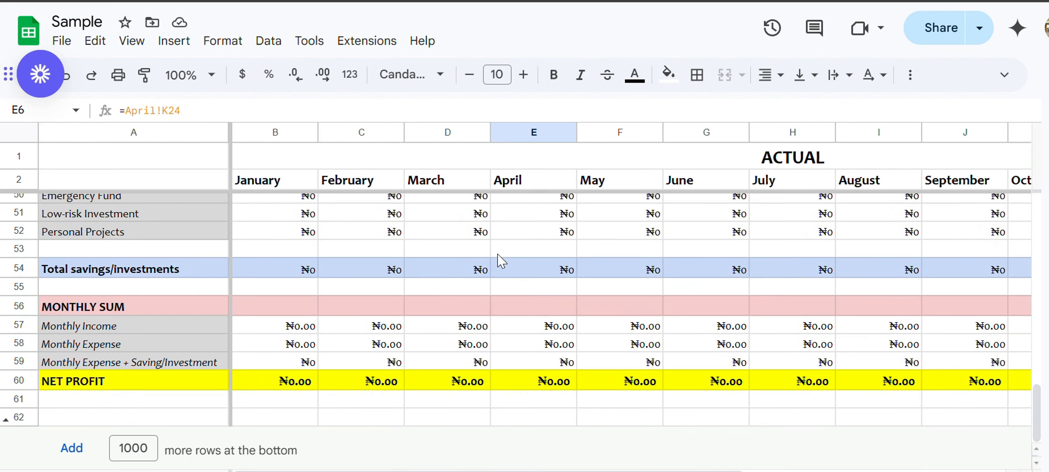
scroll(498, 258, up, 15)
scroll(499, 258, right, 5)
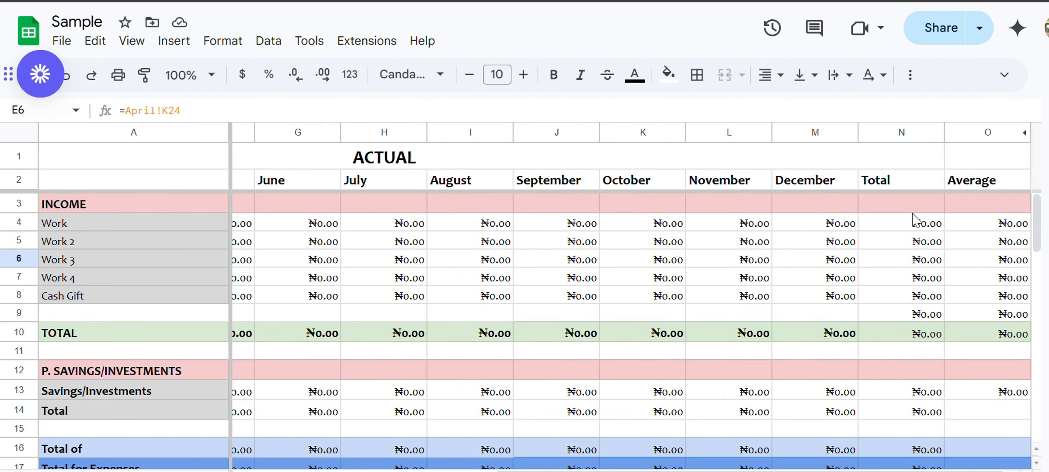
click(913, 225)
click(968, 231)
scroll(394, 336, left, 5)
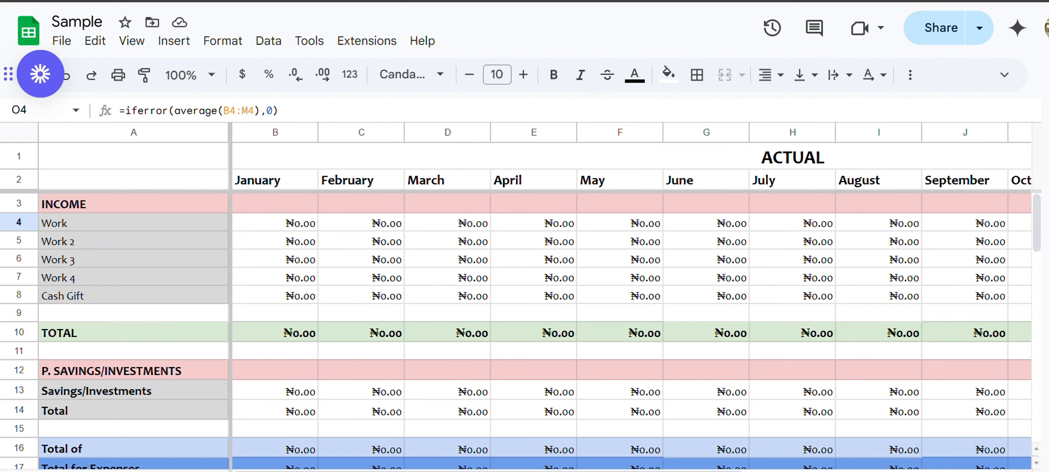
Compare the Budget sheet's January income with the Actual sheet, and check the January Savings/Investments formulas there.
click(175, 471)
scroll(349, 343, up, 10)
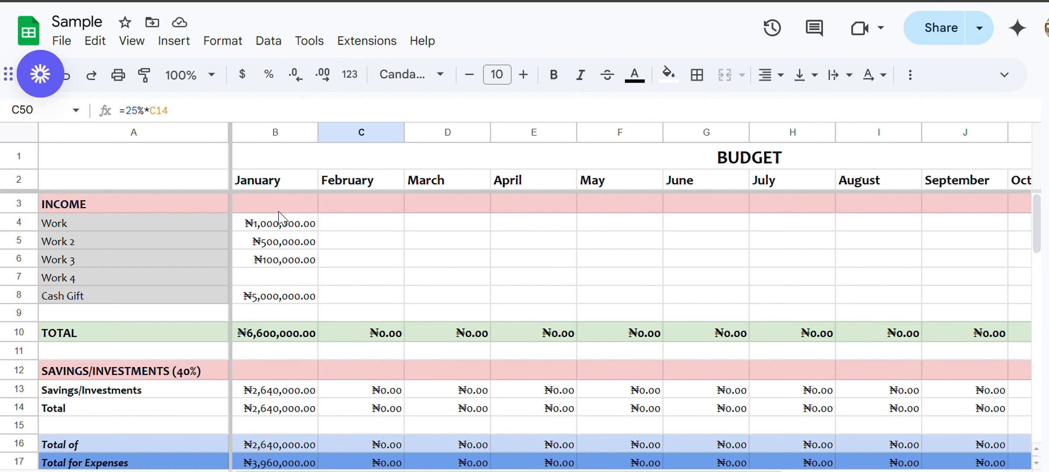
click(279, 211)
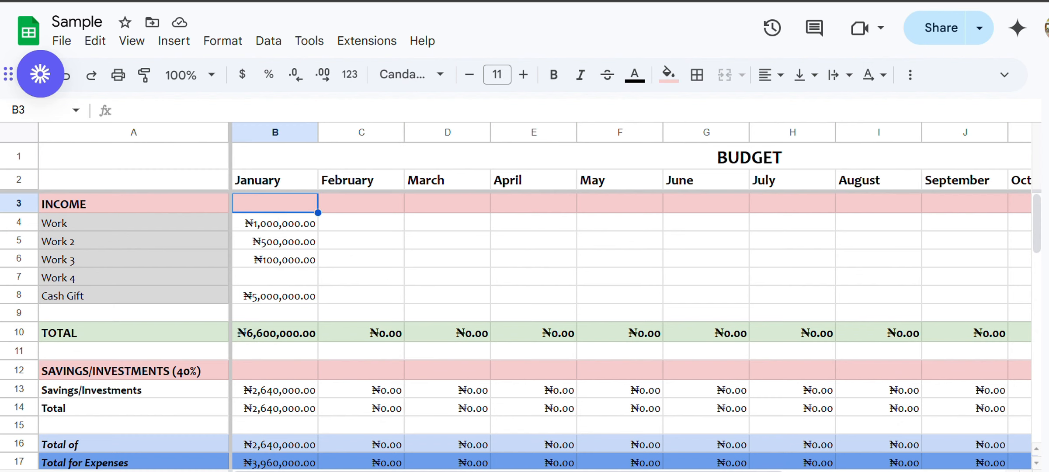
click(227, 471)
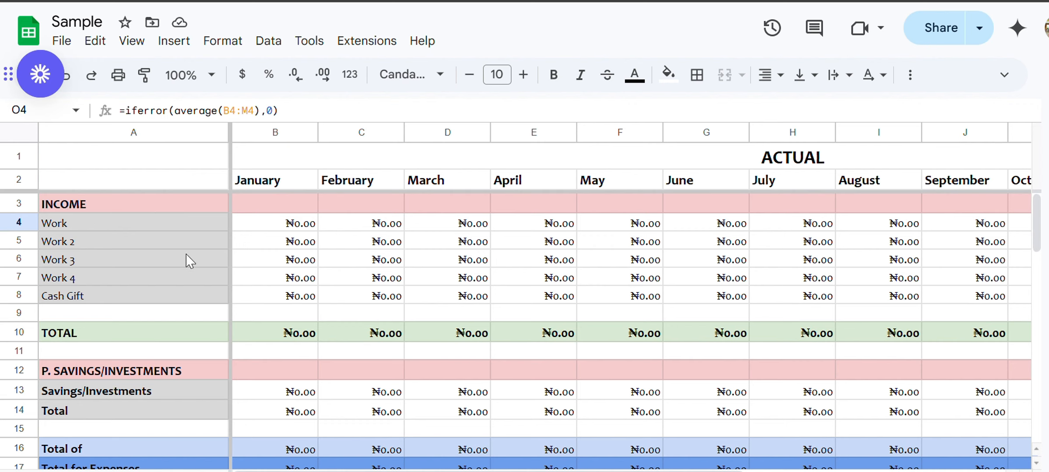
scroll(367, 297, down, 15)
scroll(367, 300, up, 15)
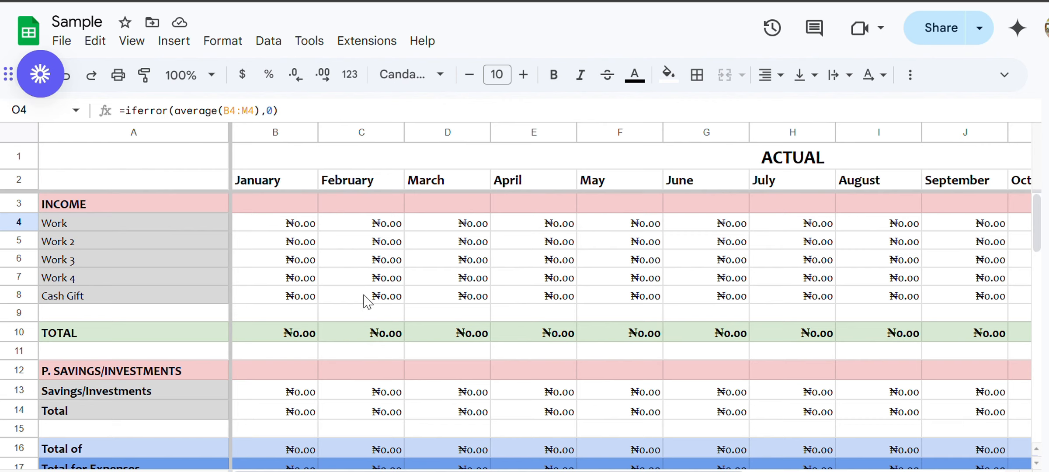
click(283, 397)
click(290, 411)
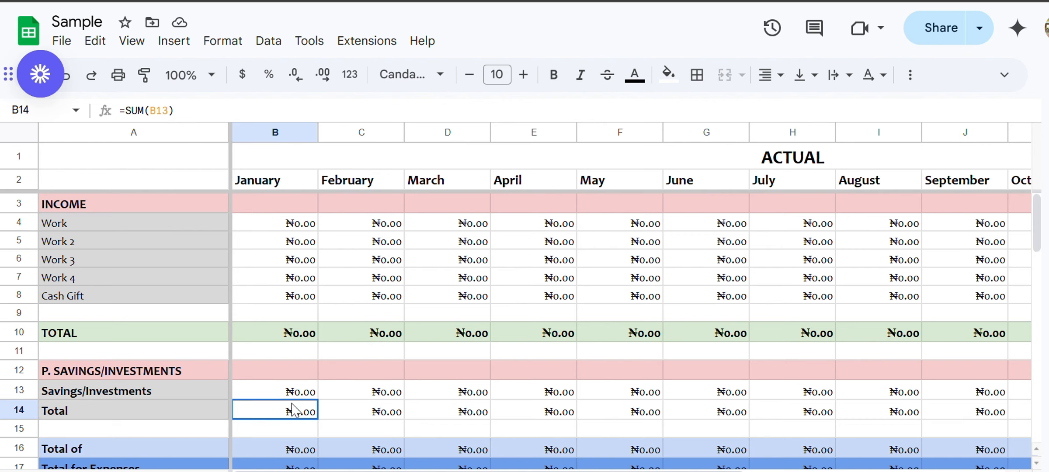
Examine the January sheet's Income, Savings/Investments and Expenses tables and its start and end balance section.
scroll(471, 333, down, 3)
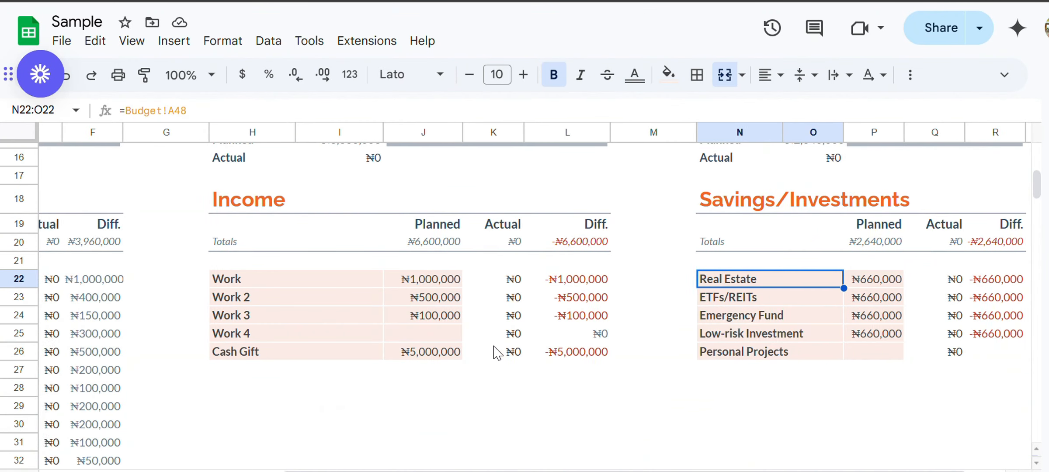
scroll(497, 352, left, 3)
scroll(498, 352, up, 5)
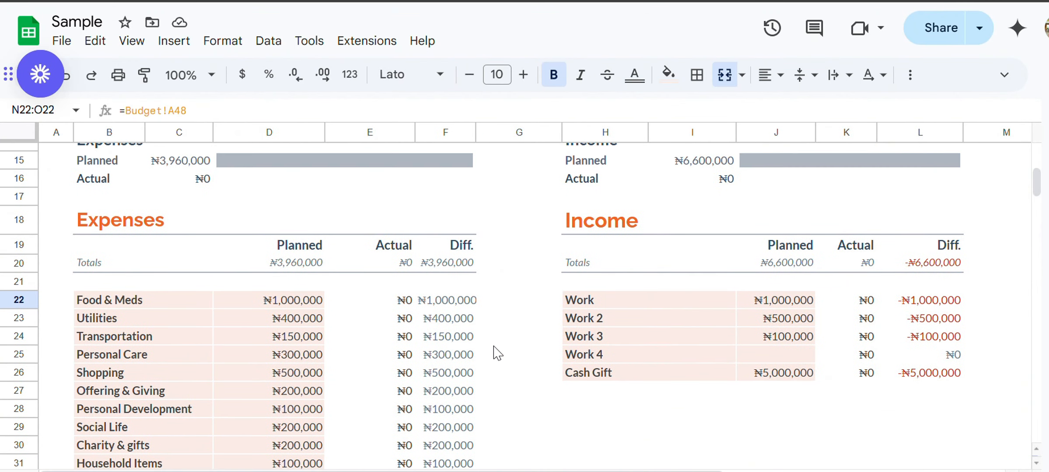
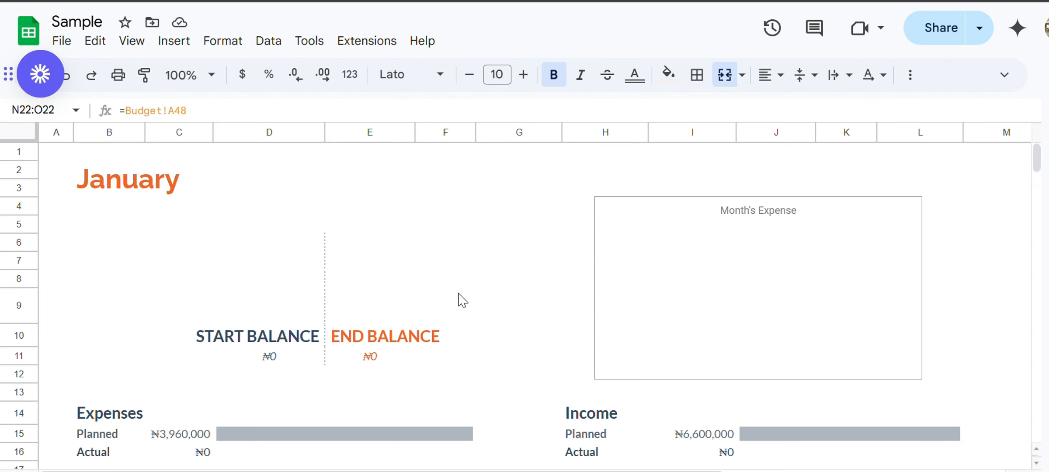
scroll(459, 300, down, 3)
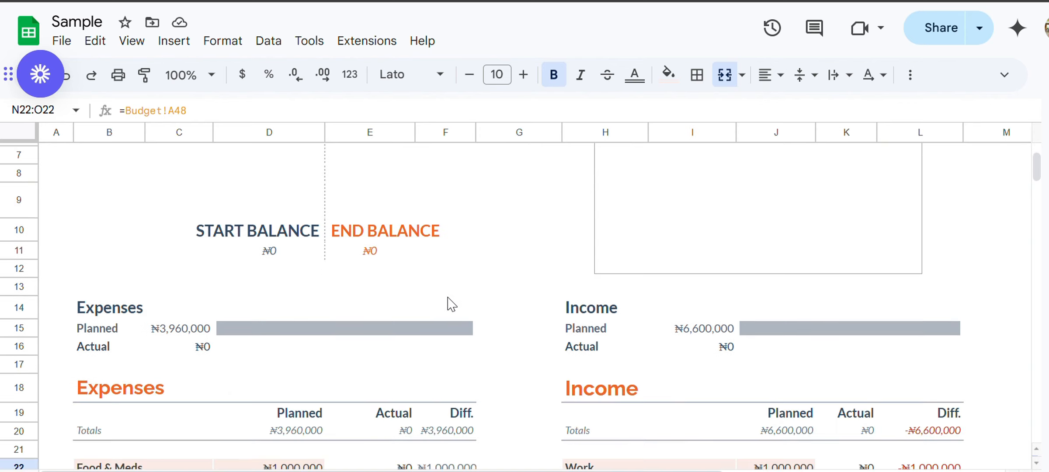
scroll(407, 255, up, 3)
Set the starting balance on the January sheet to 2,000,000 in cell Q2.
scroll(408, 256, right, 1)
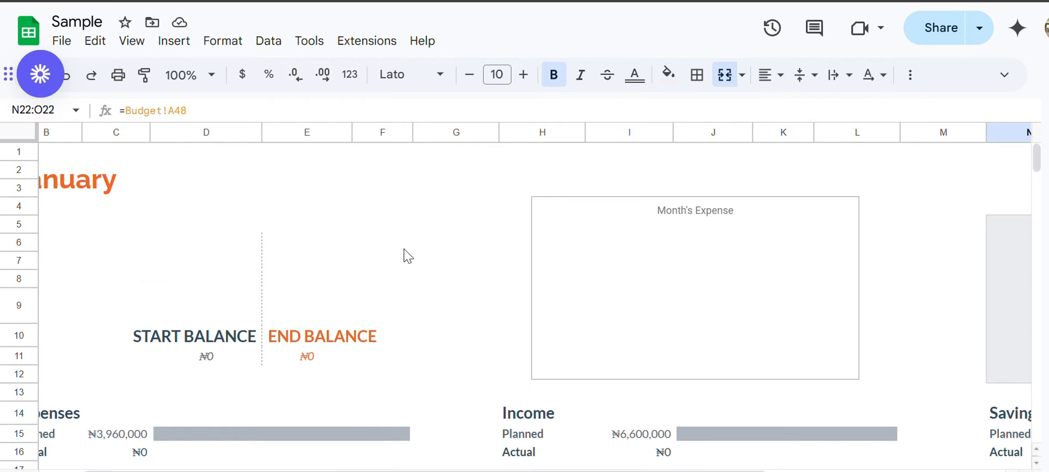
scroll(407, 255, right, 3)
click(873, 169)
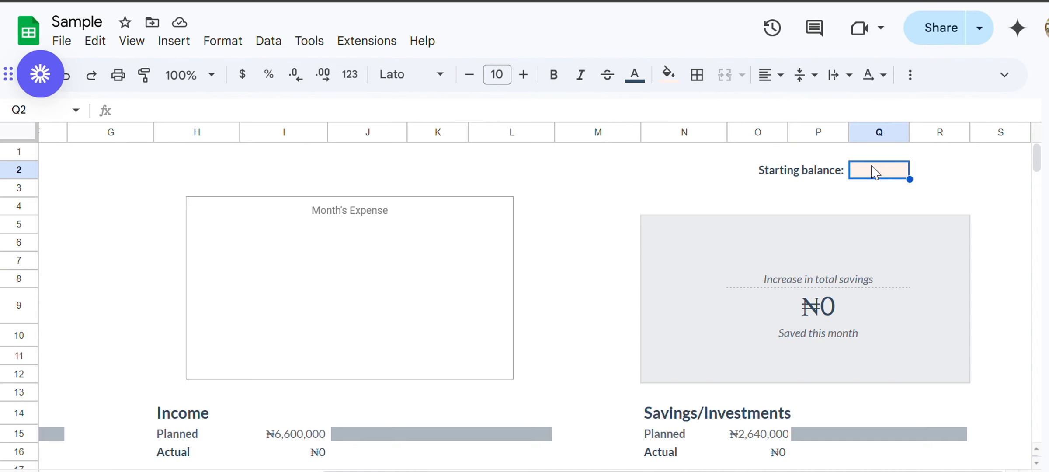
text(200000)
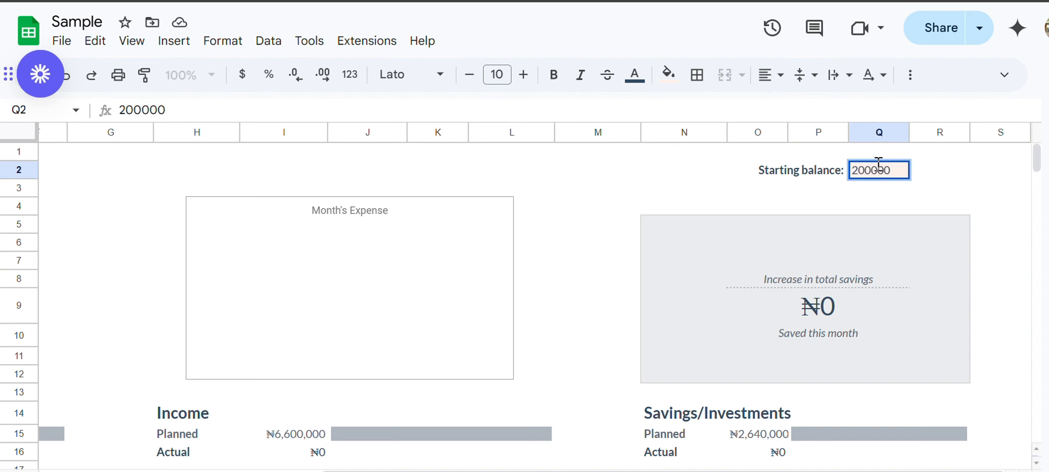
click(936, 177)
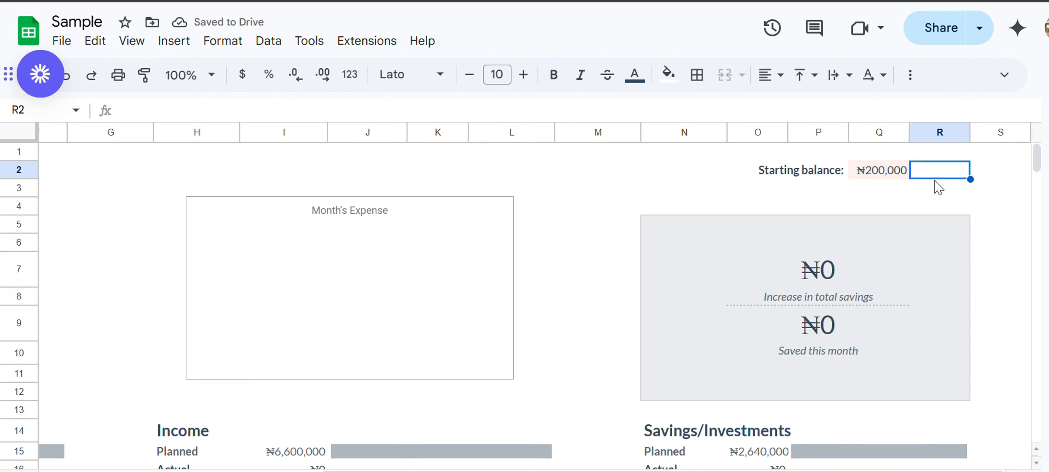
click(882, 182)
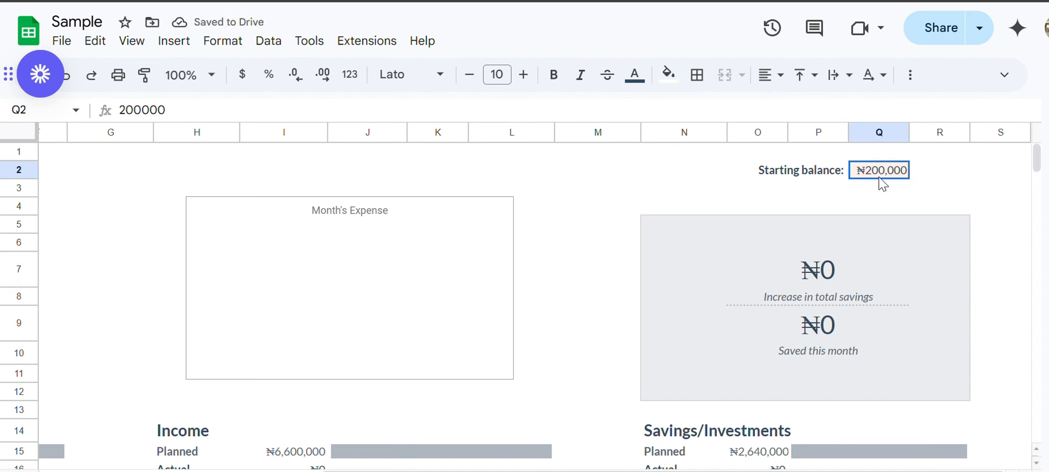
click(794, 104)
text(0)
click(678, 210)
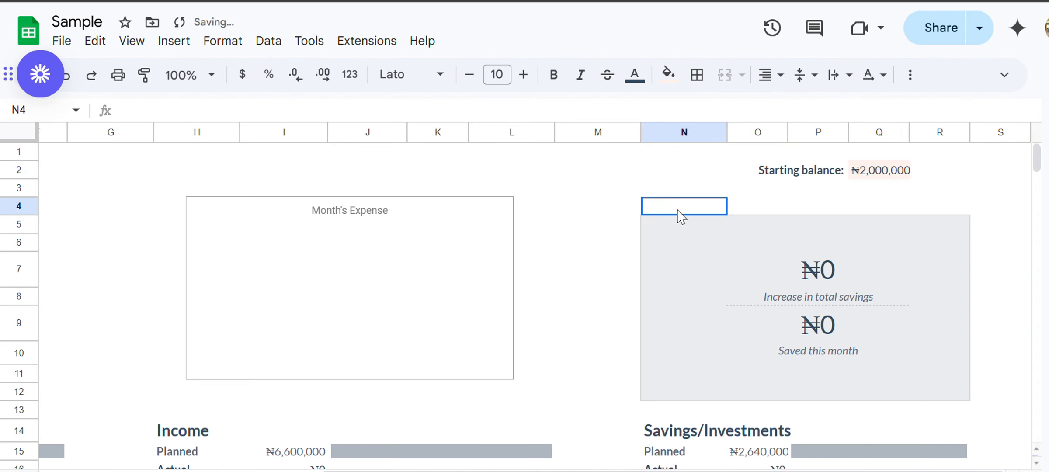
Check the start and end balance bars and the planned versus actual summaries on the January sheet.
scroll(680, 216, left, 10)
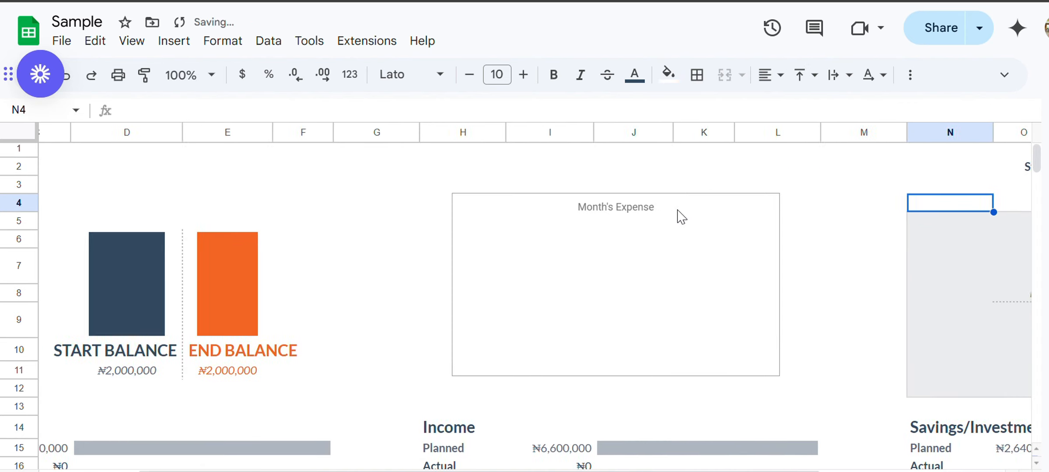
scroll(680, 216, down, 3)
scroll(681, 216, down, 1)
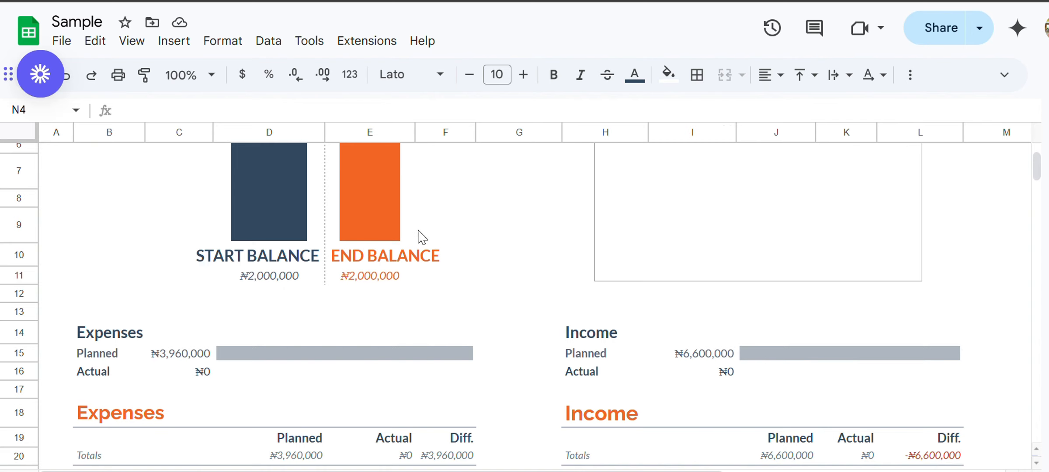
scroll(422, 237, up, 1)
scroll(422, 237, up, 2)
scroll(420, 236, right, 4)
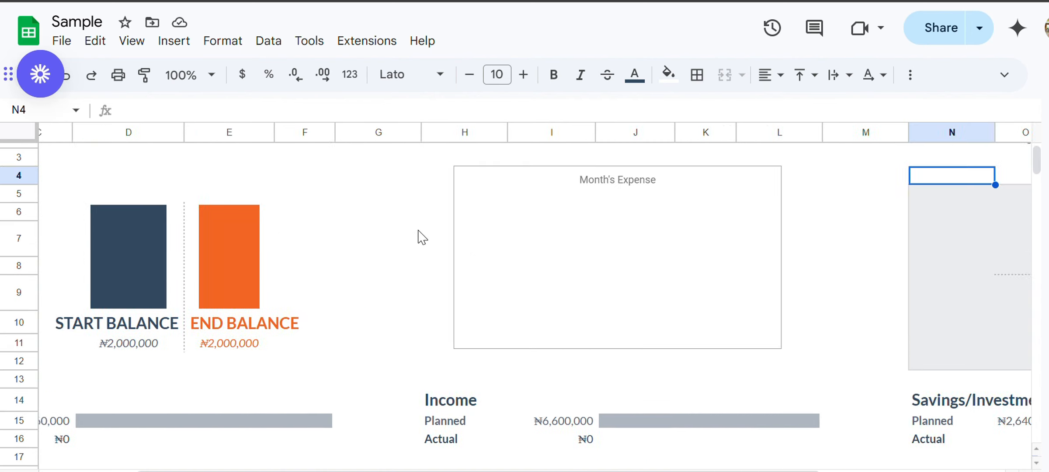
Examine the Month's Expense chart and the formulas behind the total savings increase and saved-this-month figures.
click(538, 272)
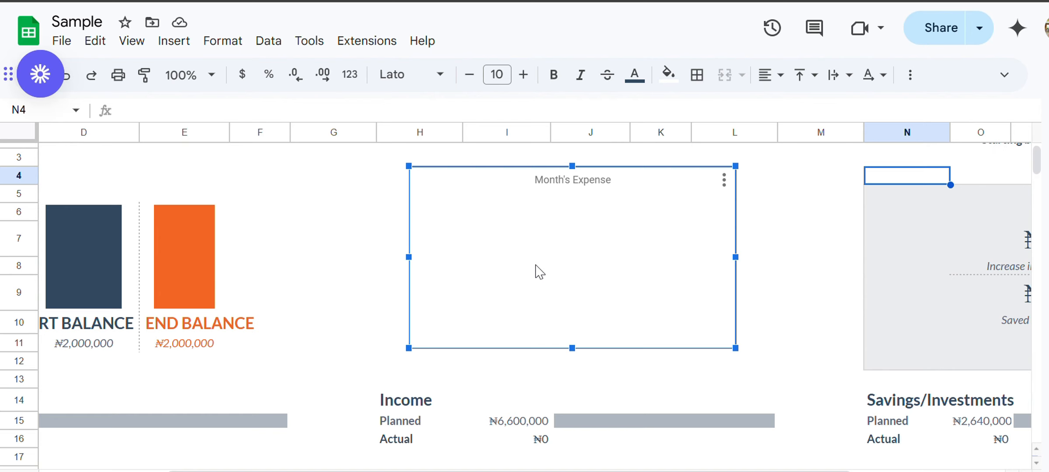
scroll(539, 271, right, 5)
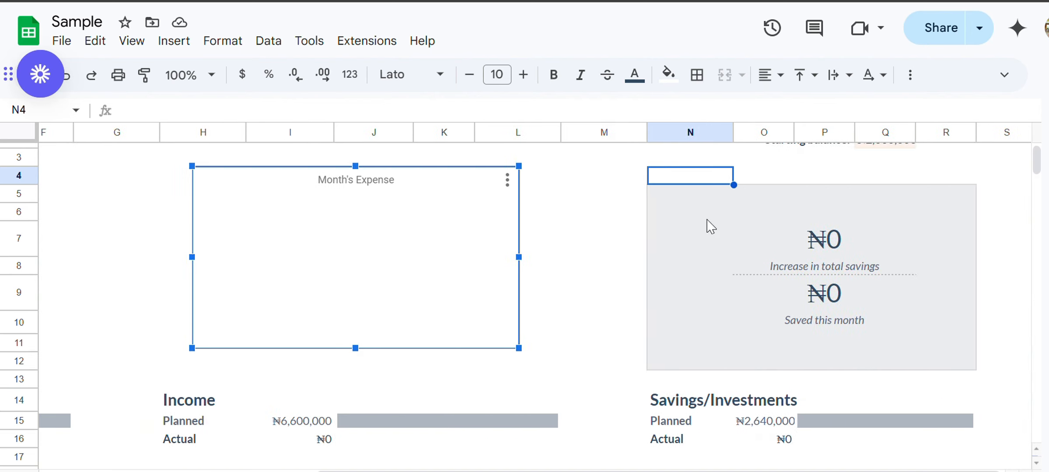
click(796, 256)
click(797, 289)
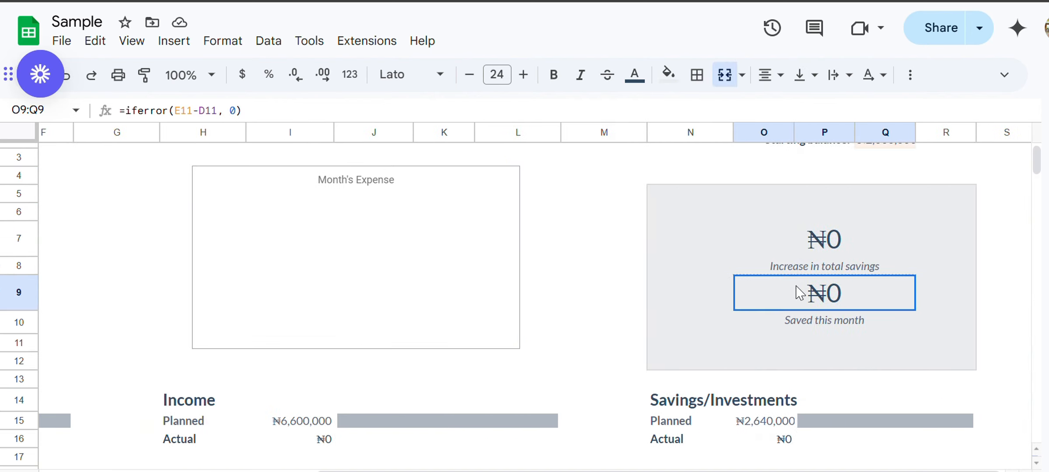
click(792, 253)
click(823, 322)
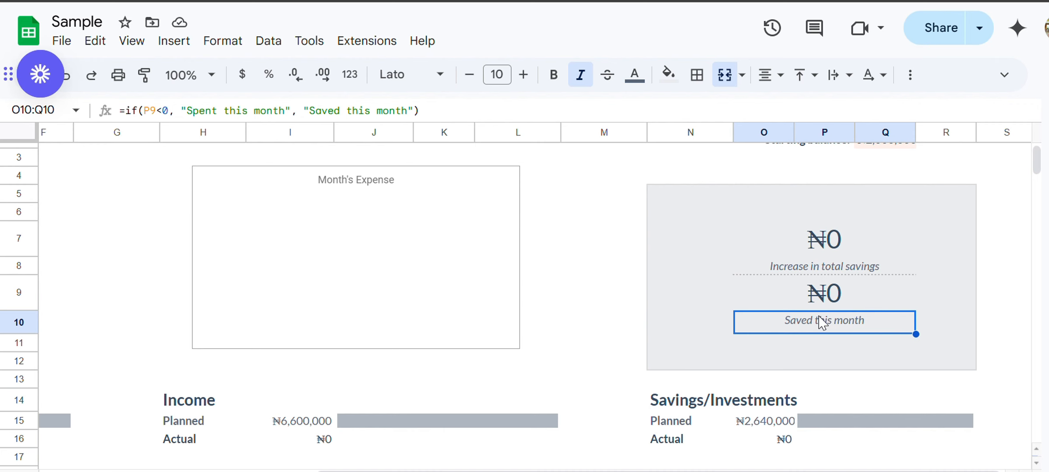
click(730, 307)
scroll(729, 307, left, 8)
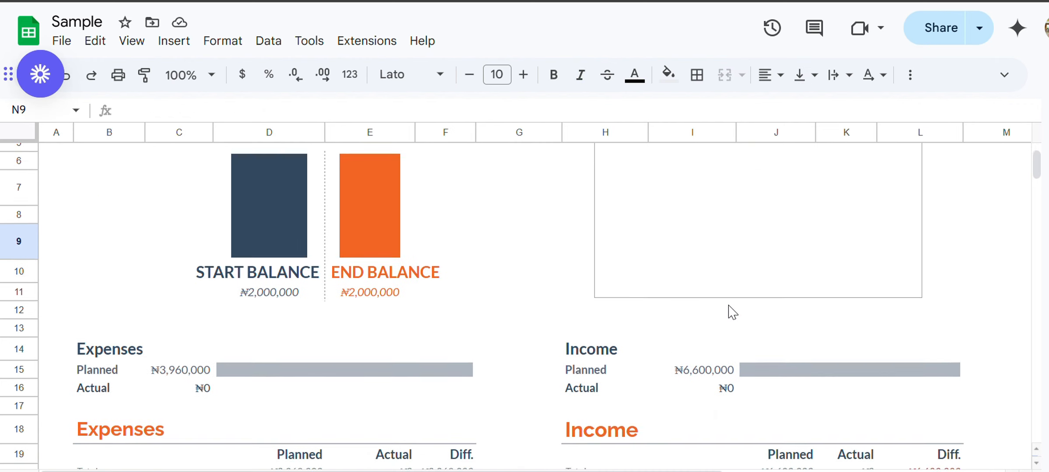
Trace the January sheet's planned expenses figure back to the Total for expenses row on the Budget sheet.
scroll(732, 312, down, 3)
click(102, 299)
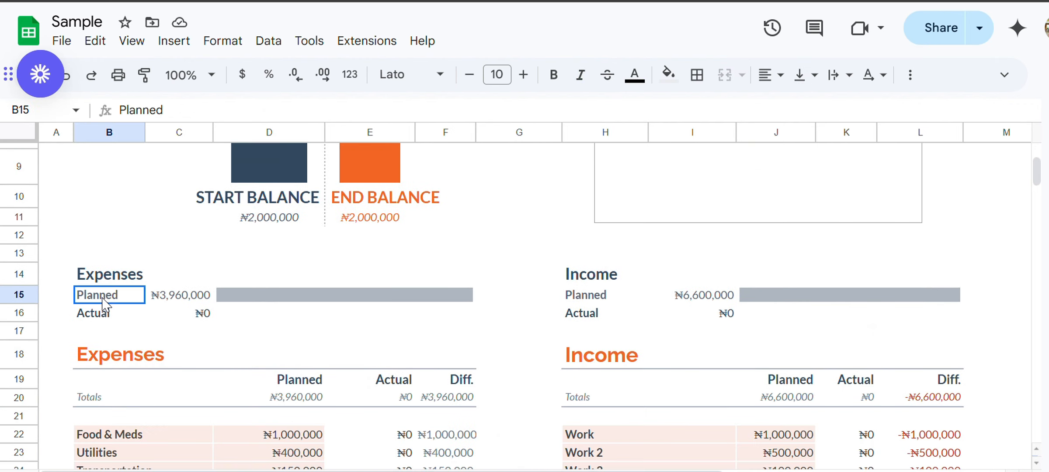
click(192, 301)
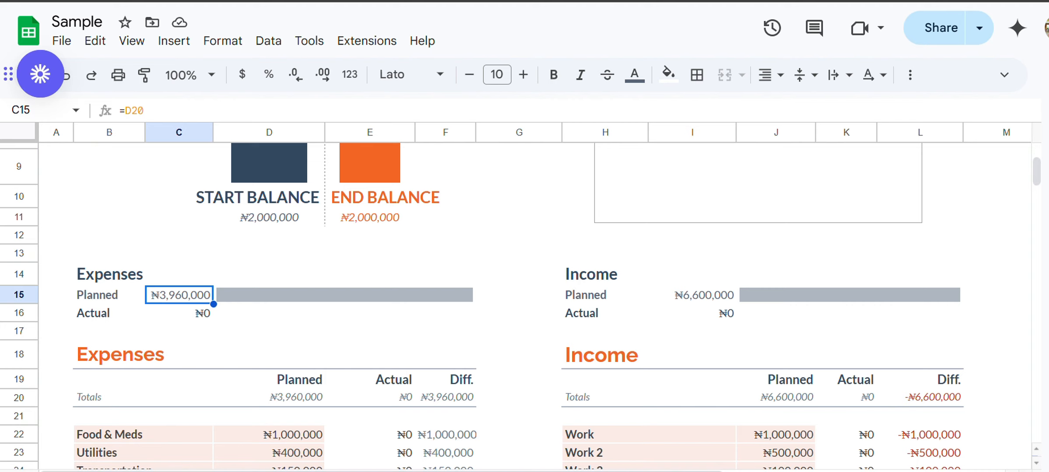
click(271, 471)
scroll(267, 351, down, 5)
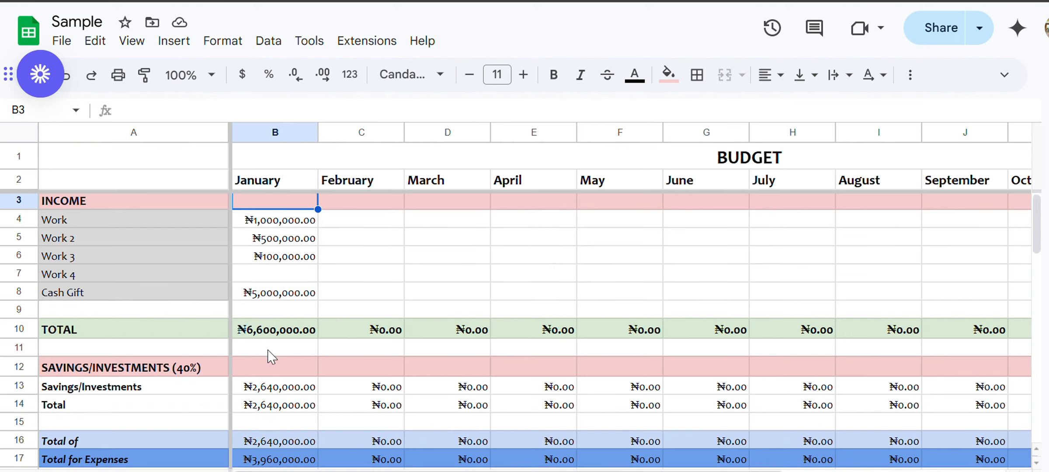
scroll(271, 358, down, 3)
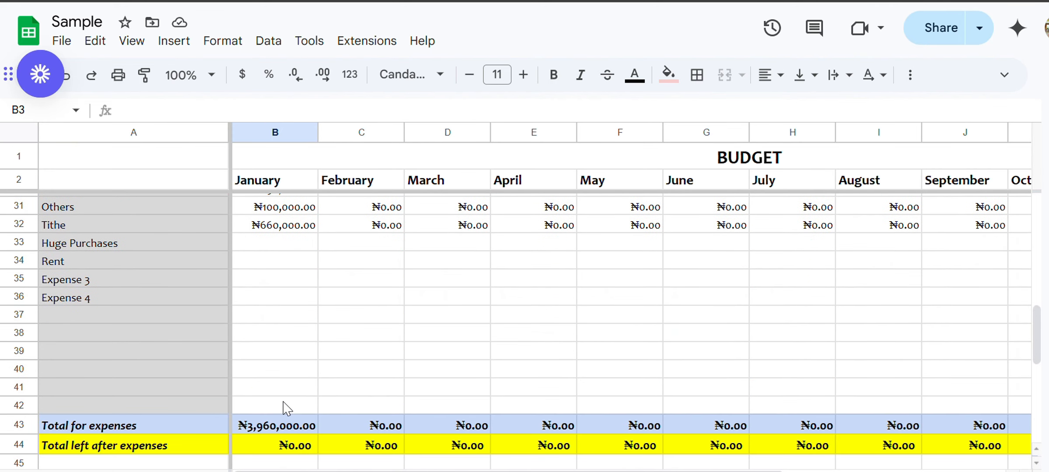
Check the January Total for expenses formula on the Budget sheet against the January sheet's planned expense amounts in D22:D34.
click(284, 426)
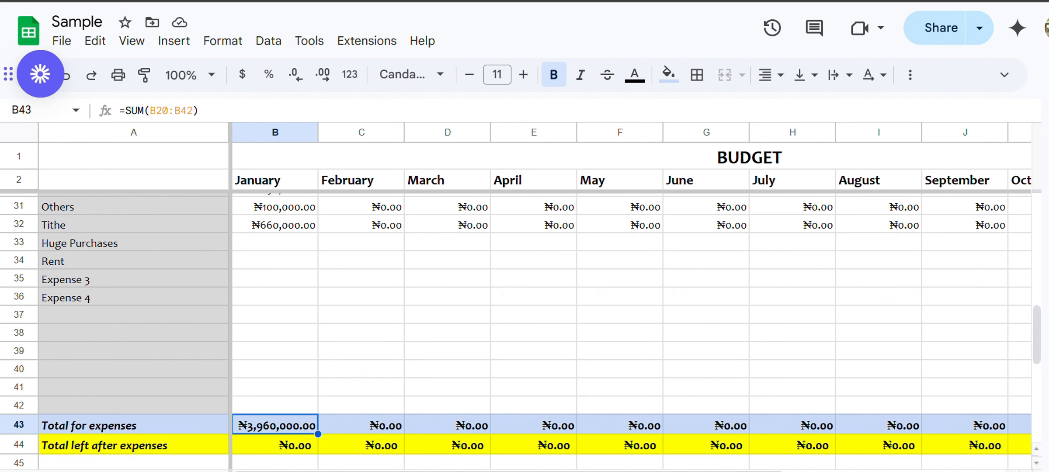
click(280, 471)
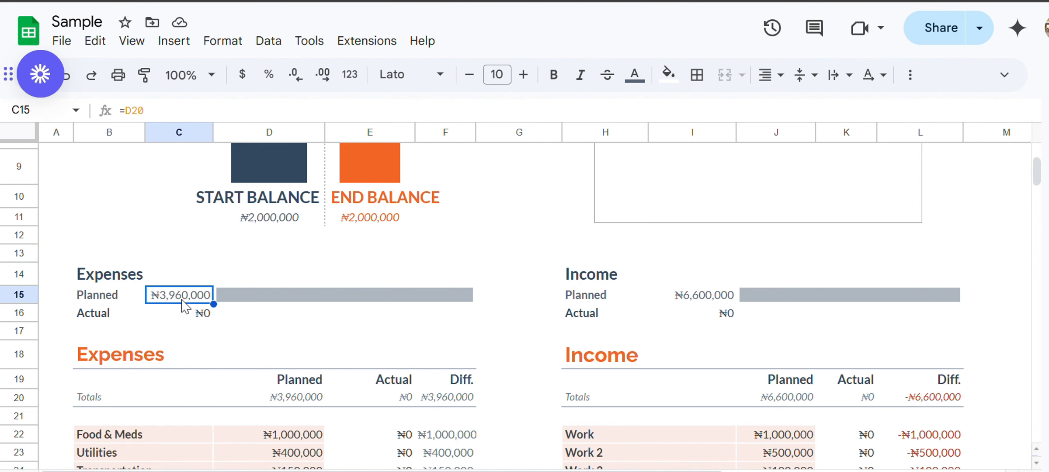
scroll(184, 306, down, 5)
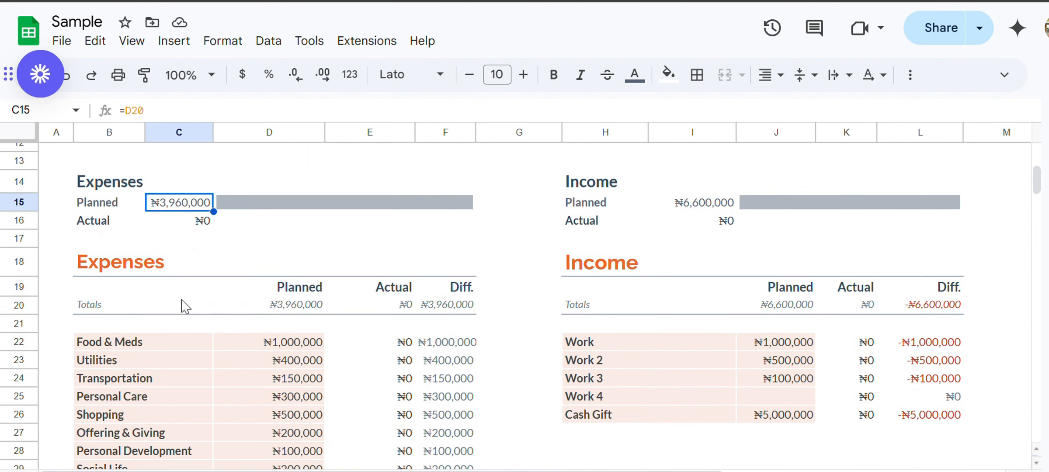
drag(317, 238, 311, 375)
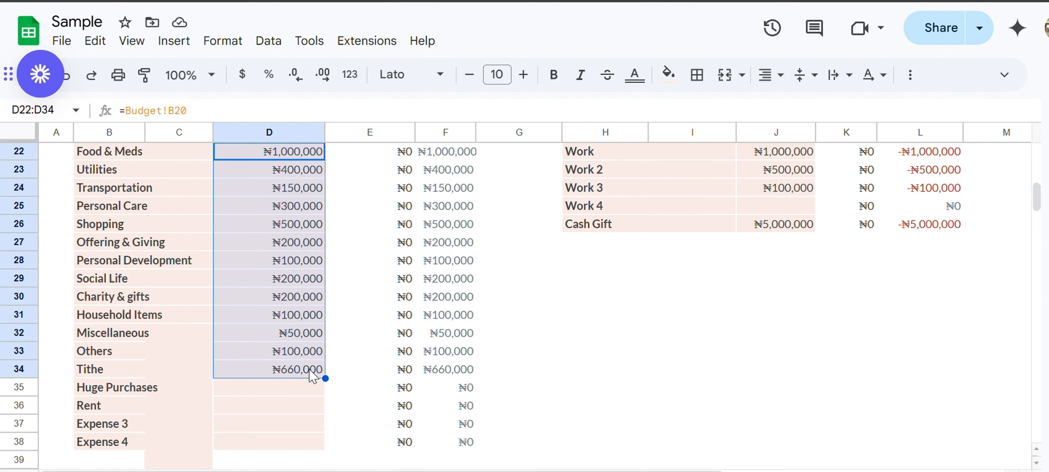
scroll(313, 375, up, 2)
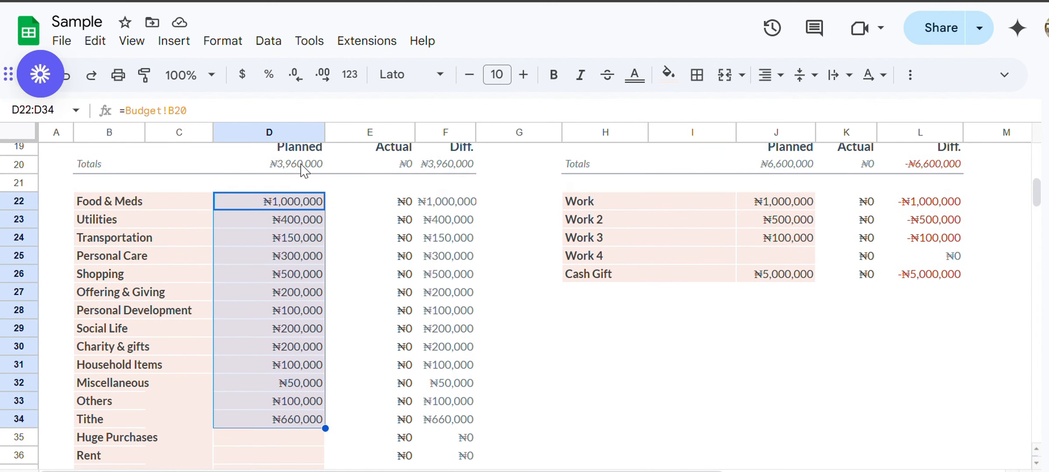
click(301, 183)
drag(302, 201, 298, 425)
Review January's expense amounts on the Budget sheet, look at the Actual sheet, and return to the January sheet.
click(279, 471)
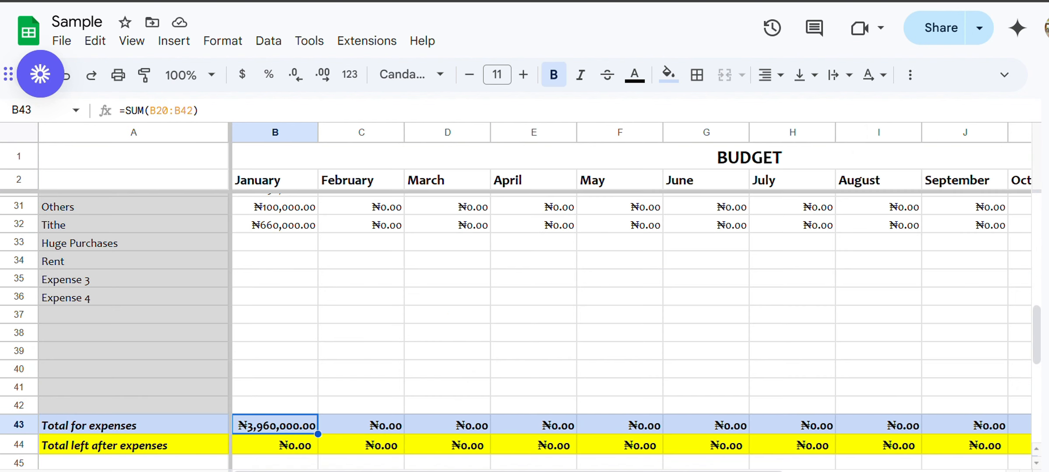
scroll(283, 338, up, 5)
drag(287, 222, 285, 443)
click(315, 471)
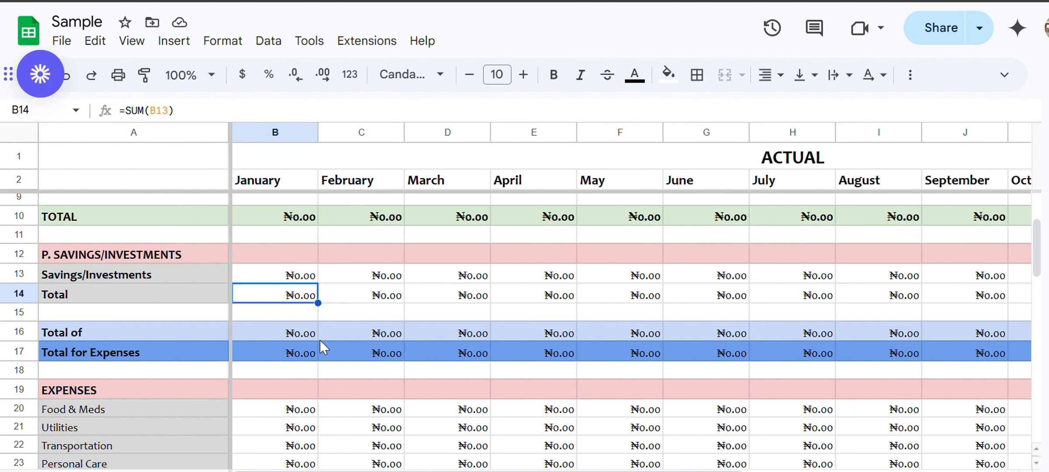
click(343, 471)
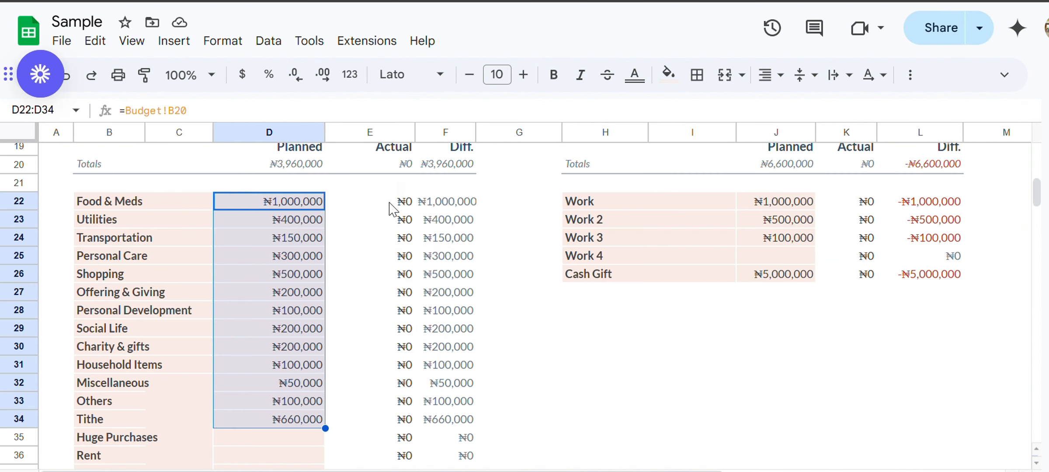
Examine the formulas behind the Actual and Diff. columns of the January sheet's Expenses table.
drag(393, 203, 401, 427)
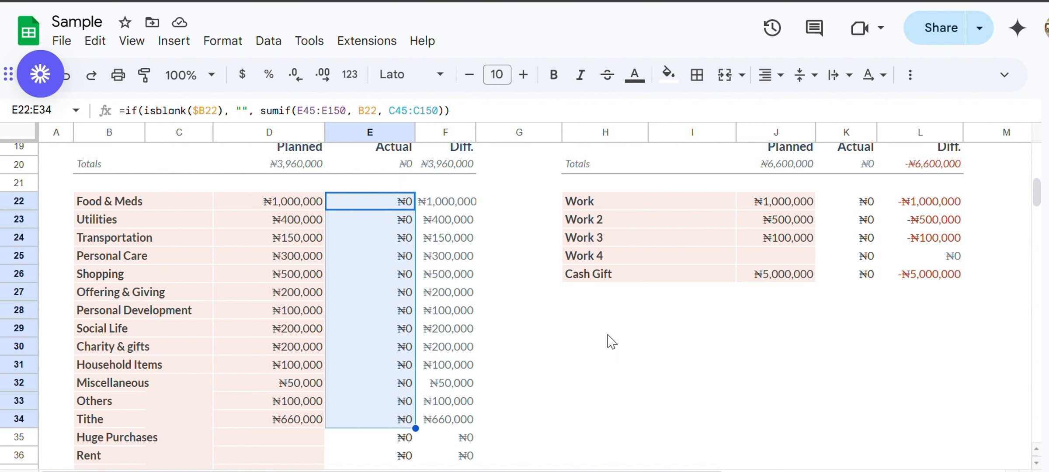
scroll(611, 341, down, 3)
scroll(611, 341, up, 3)
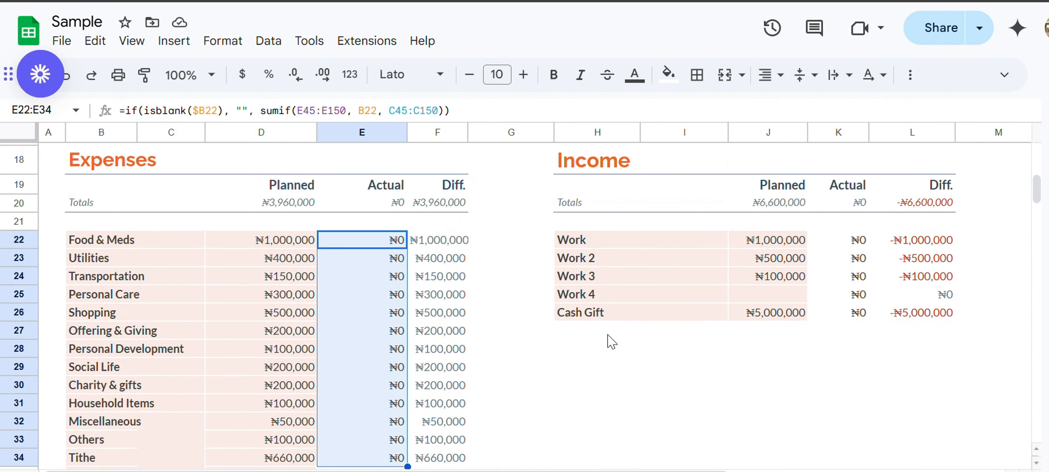
scroll(611, 341, right, 1)
scroll(611, 341, left, 1)
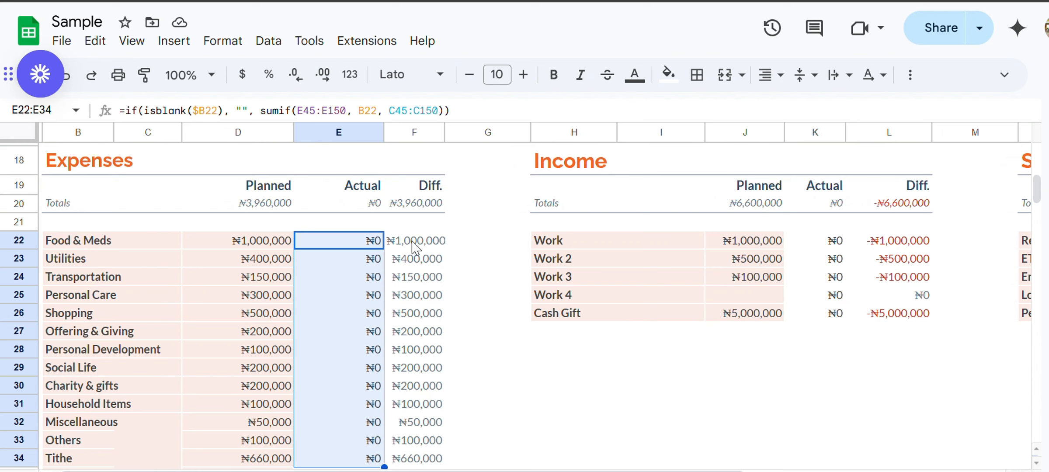
drag(415, 245, 416, 463)
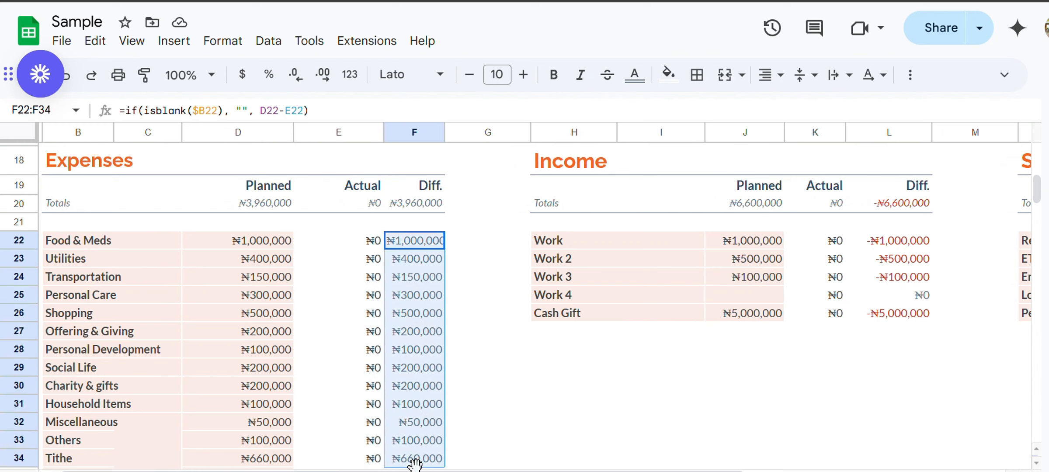
click(360, 248)
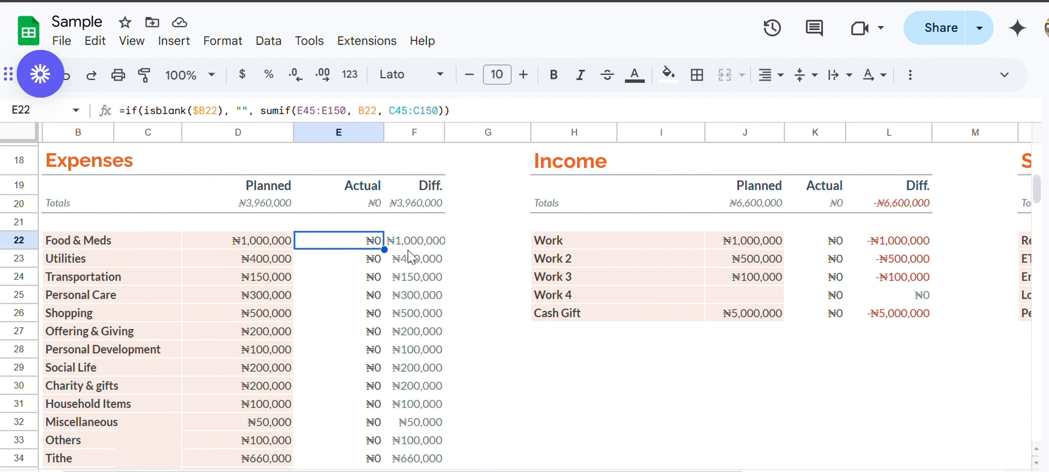
key(Right)
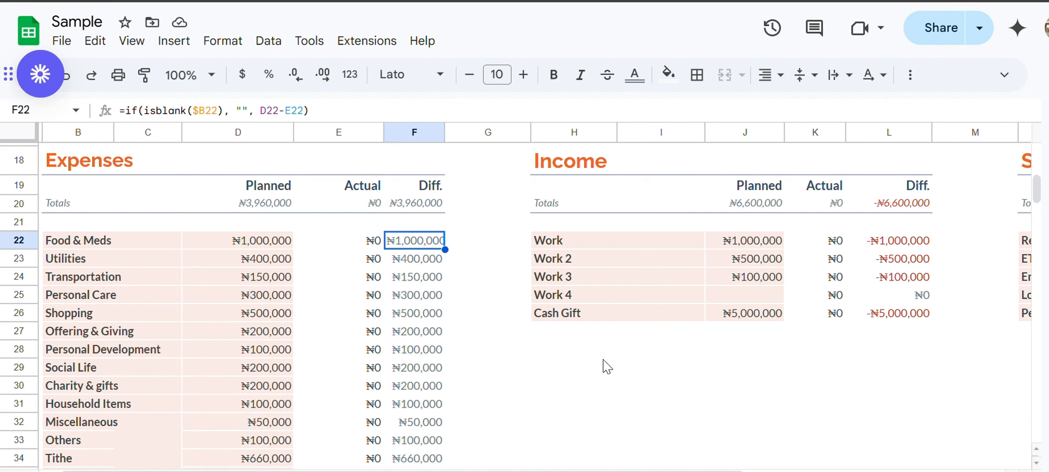
Inspect the formulas for the planned and actual totals in the January sheet's Income summary, cells I15 and I16.
scroll(612, 362, right, 3)
scroll(617, 361, up, 1)
scroll(617, 360, up, 2)
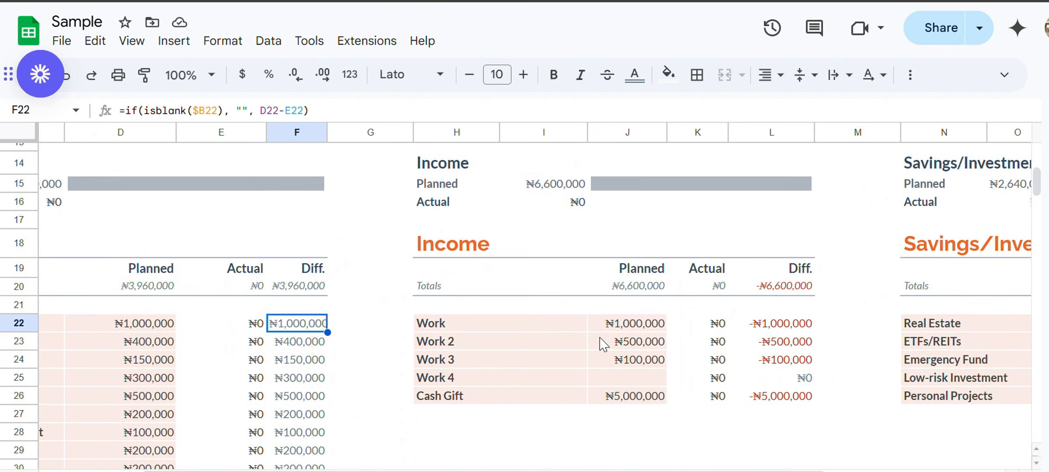
click(544, 189)
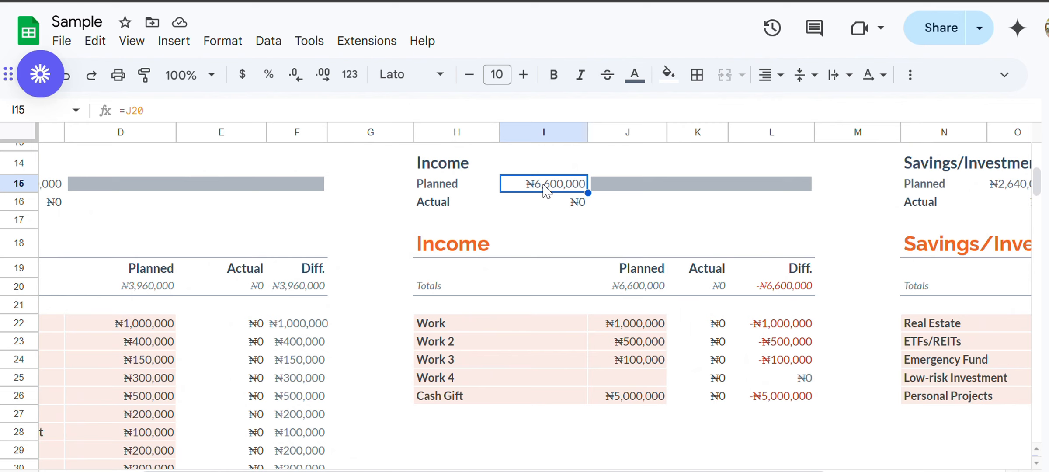
click(566, 208)
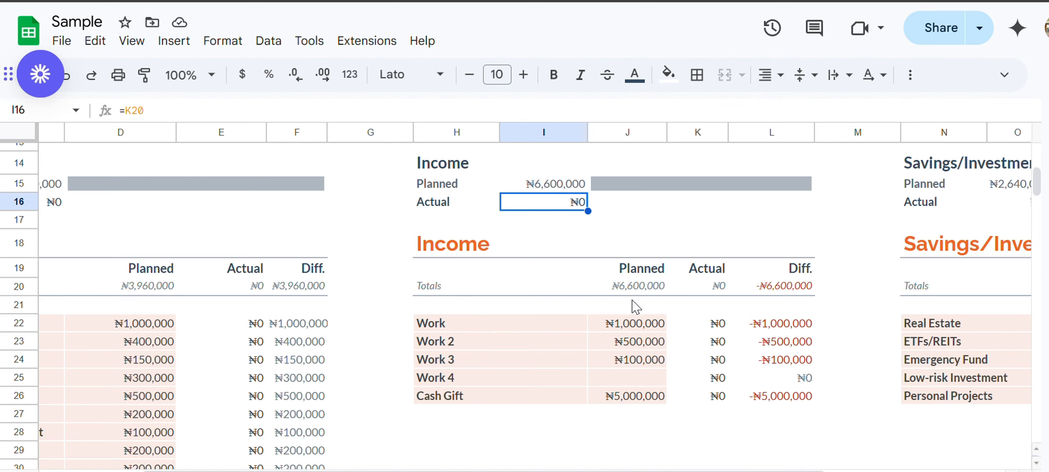
Check the formulas behind the Income table's planned amounts, category names and Diff. values in rows 22 to 26.
drag(637, 324, 660, 399)
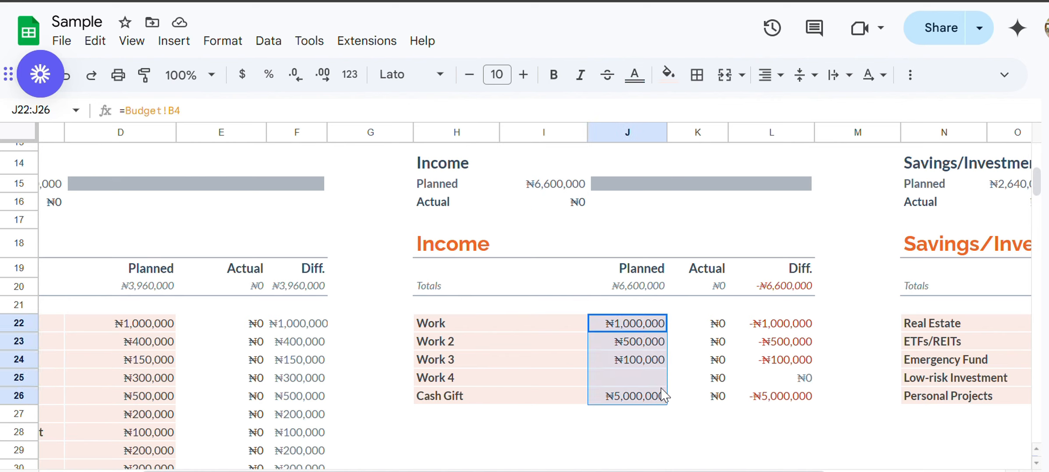
drag(665, 328, 664, 404)
click(475, 325)
drag(478, 344, 473, 398)
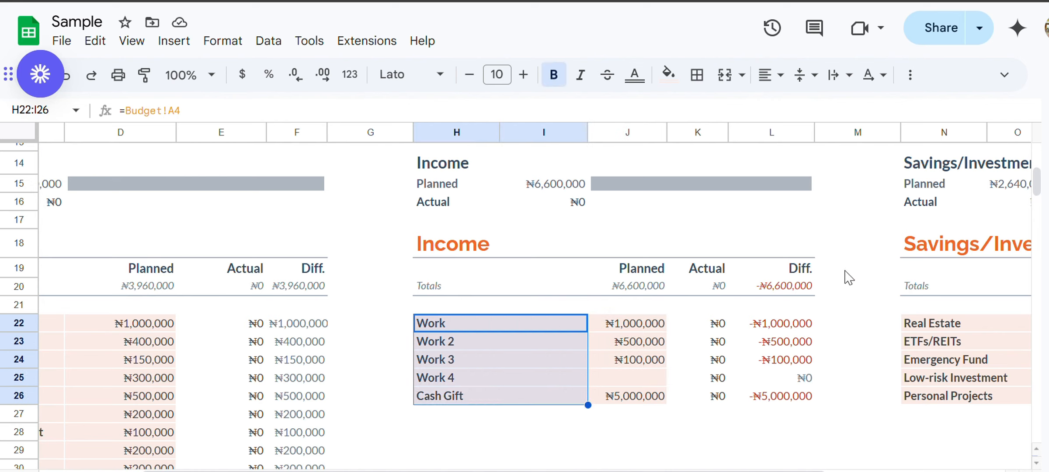
click(792, 334)
drag(792, 333, 806, 400)
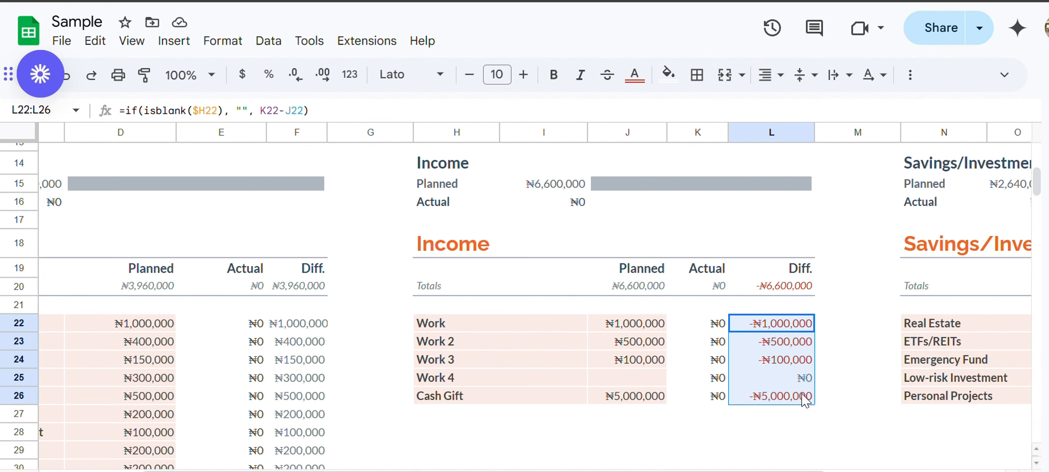
Examine the Planned, Actual and Diff. columns of the Savings/Investments table on the January sheet.
scroll(805, 400, right, 3)
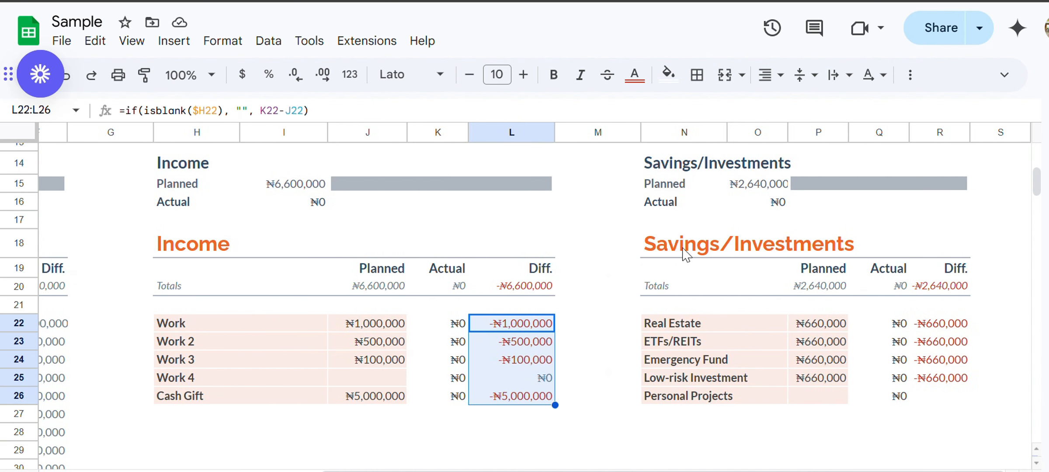
drag(828, 326, 834, 384)
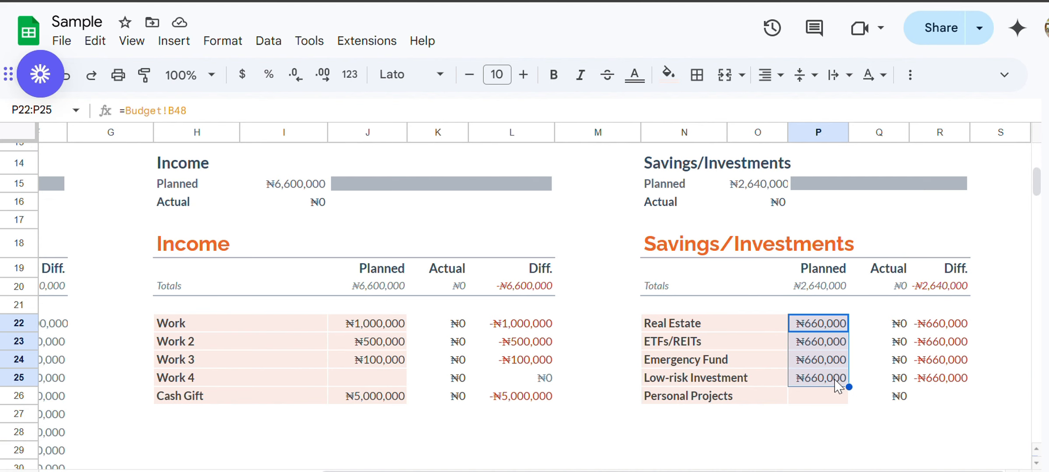
drag(905, 326, 905, 385)
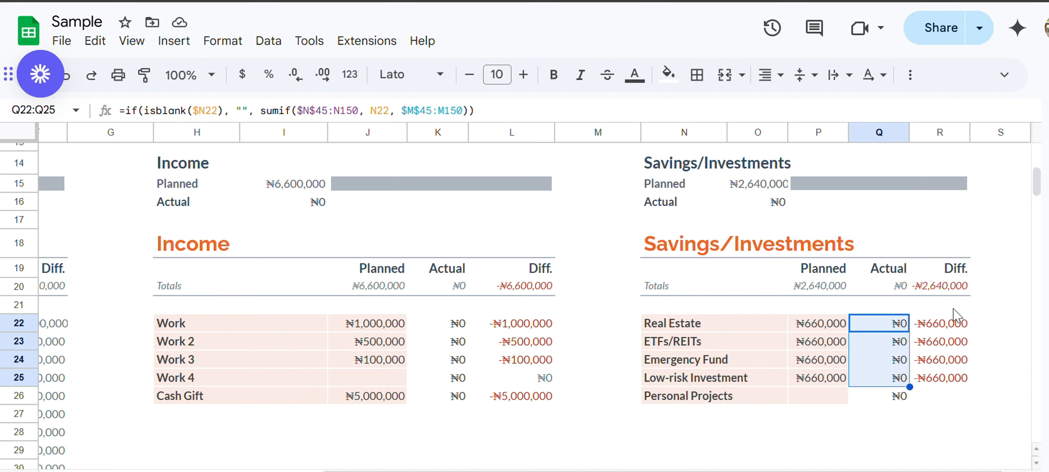
drag(959, 327, 959, 378)
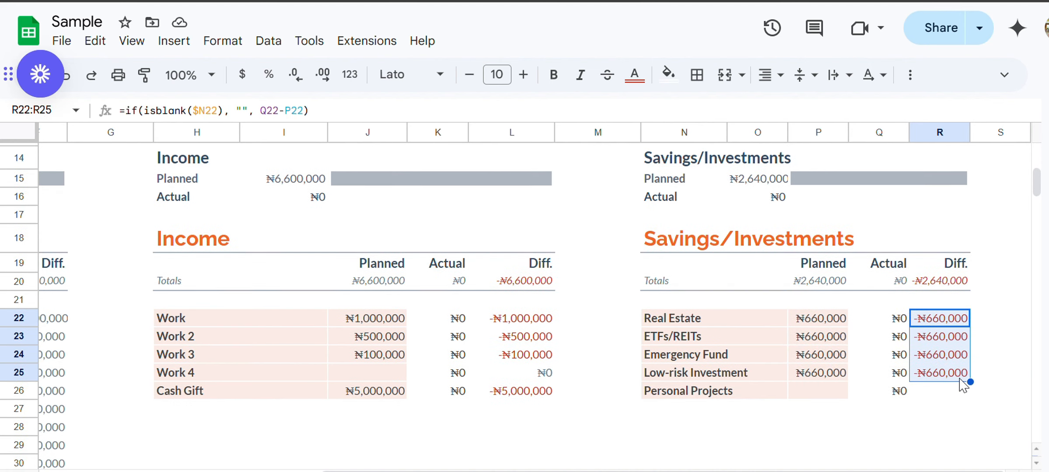
scroll(962, 384, down, 2)
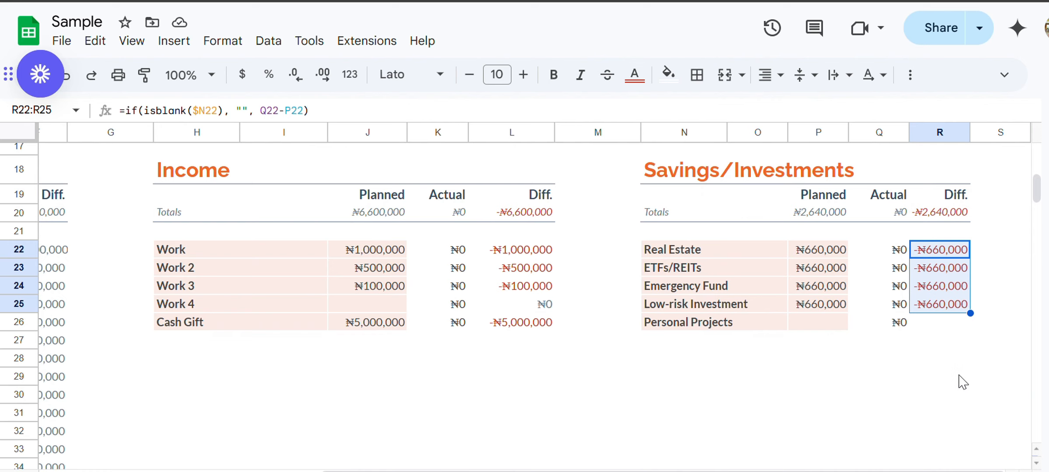
drag(956, 196, 957, 307)
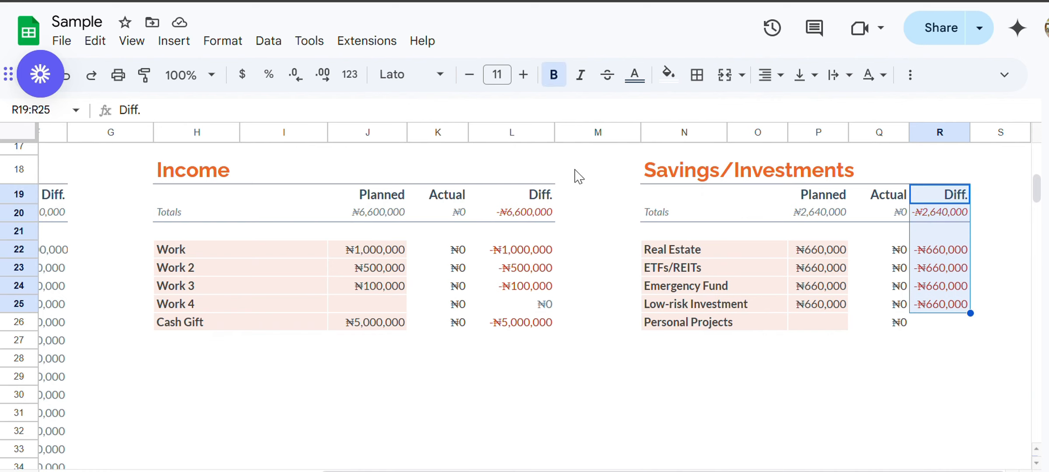
Compare the Diff. formulas of the Income and Expenses tables using cells L22 and F22.
drag(517, 212, 520, 349)
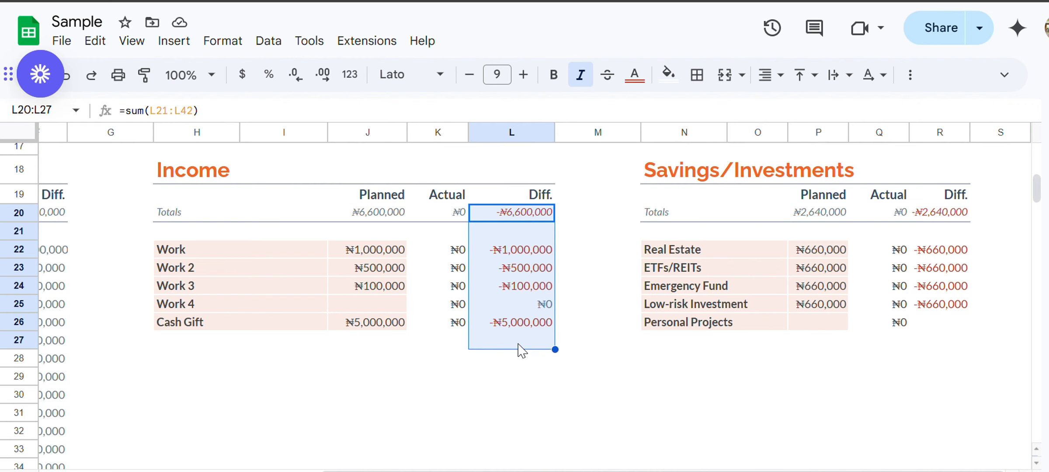
scroll(520, 350, left, 5)
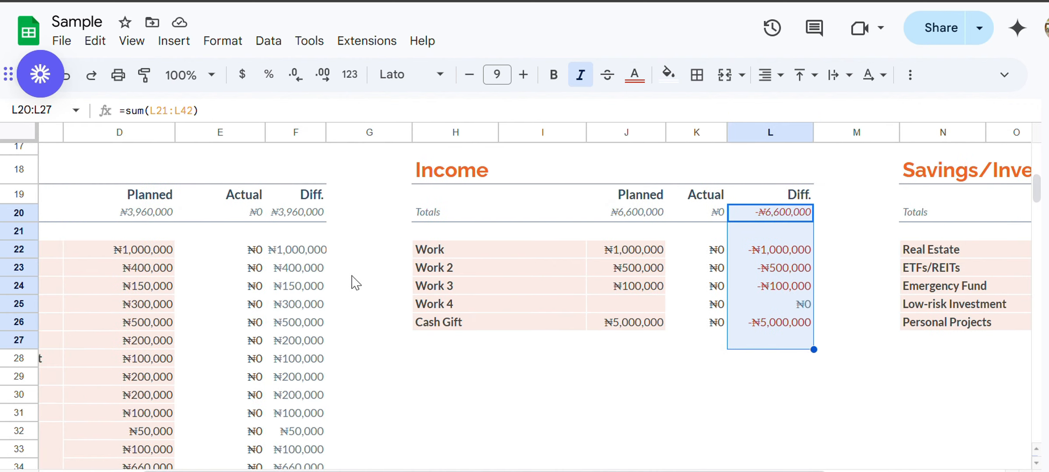
click(315, 255)
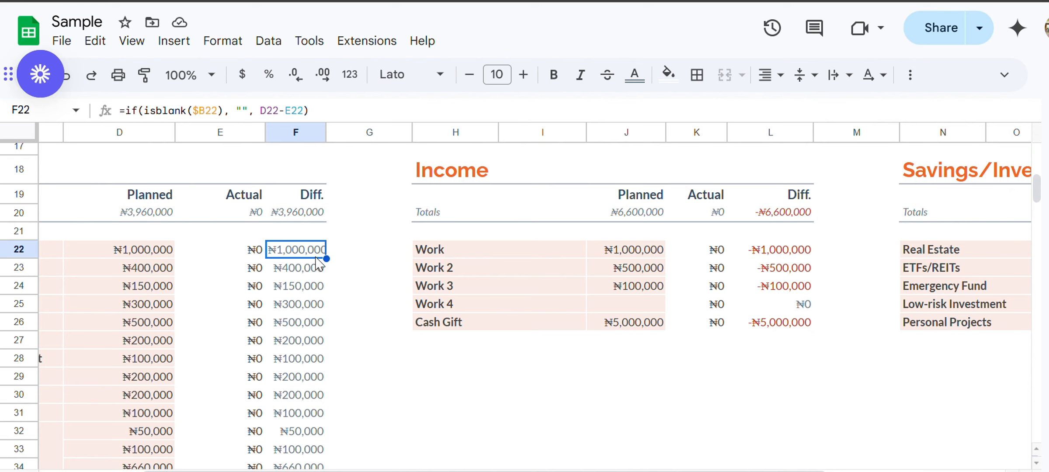
click(807, 258)
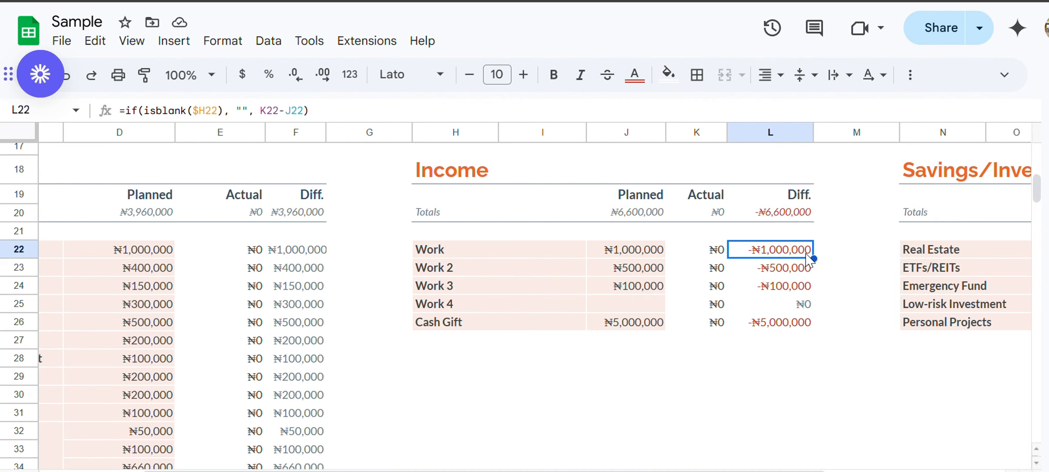
Set the sheet zoom to 75% at the transaction tables from row 42 and look over the Expenses and Income headings.
scroll(806, 260, down, 6)
scroll(807, 260, left, 4)
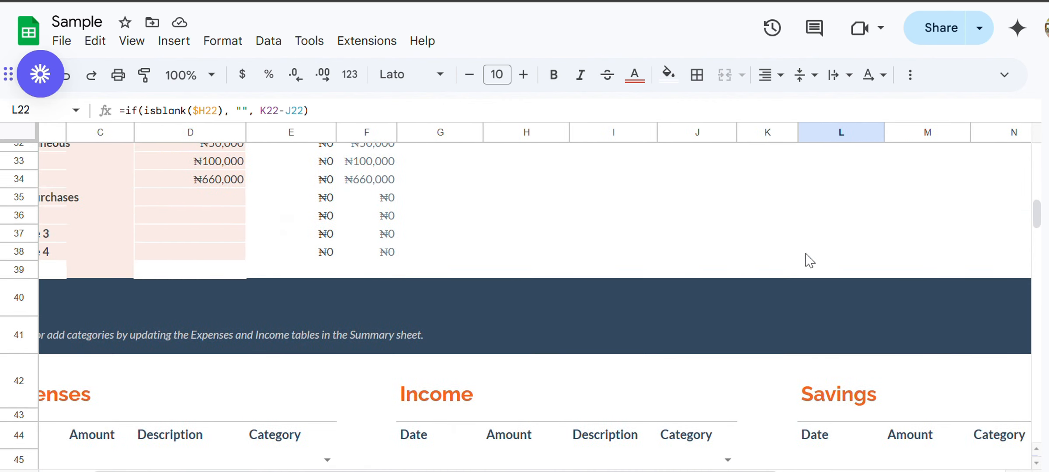
scroll(807, 260, down, 5)
scroll(806, 258, up, 1)
scroll(787, 256, down, 1)
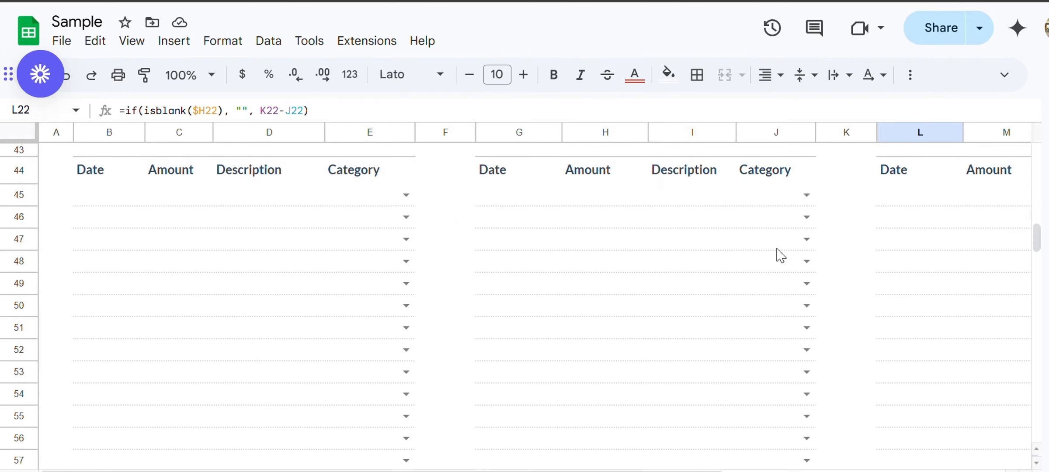
click(195, 76)
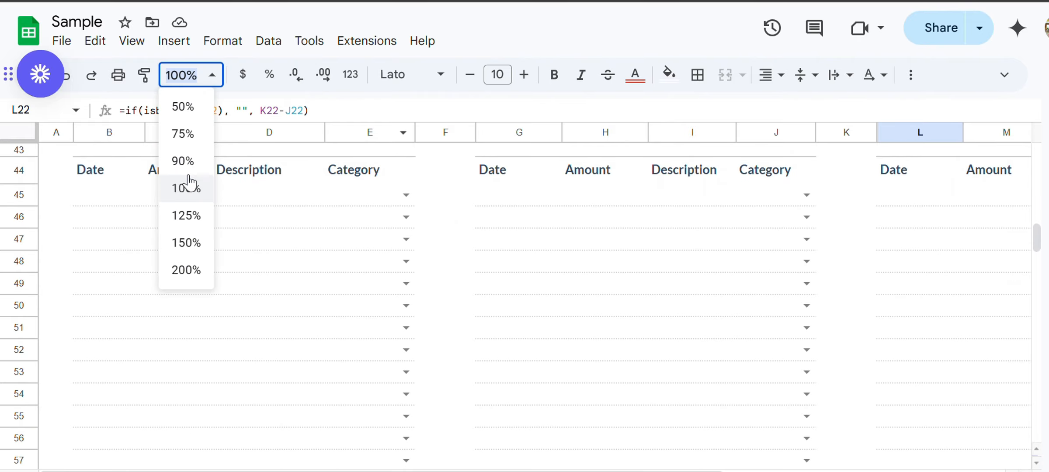
click(188, 134)
scroll(400, 252, up, 2)
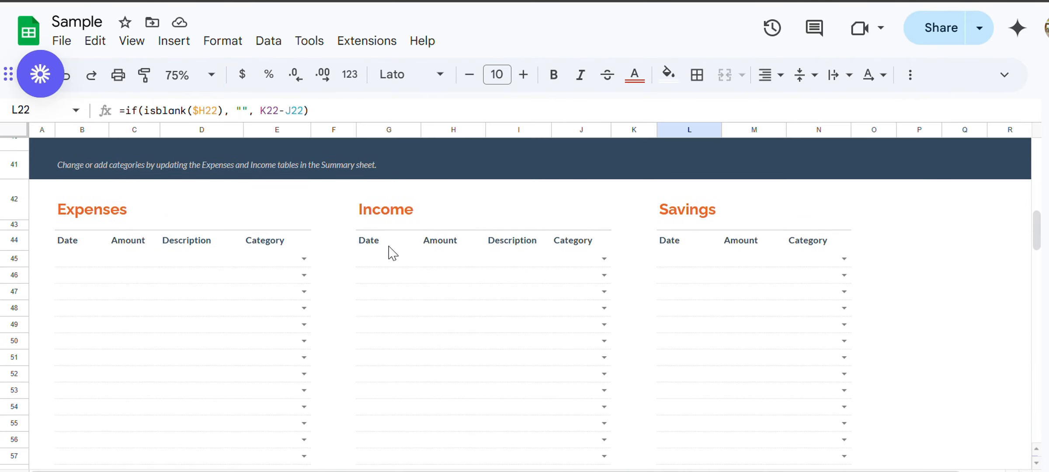
click(81, 217)
click(394, 208)
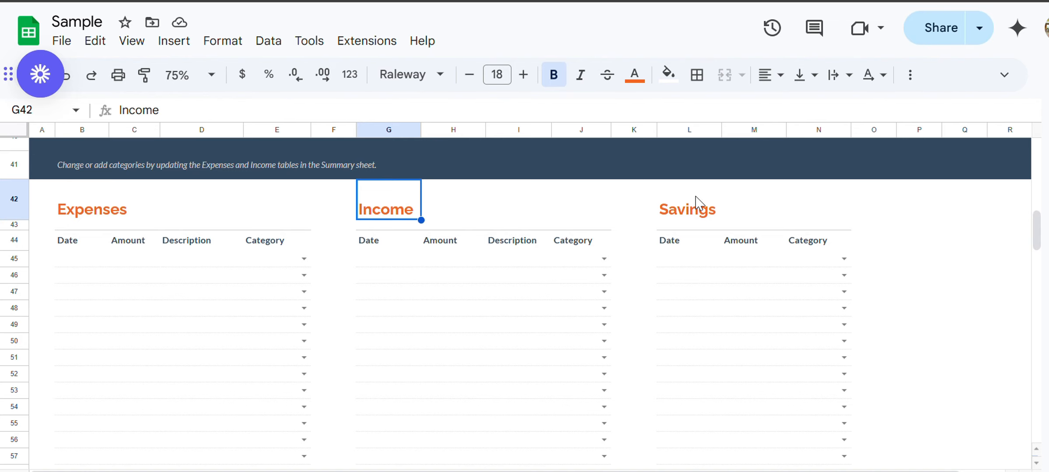
Compare January's planned-versus-actual tables with the Expenses, Income and Savings transaction tables from row 42.
click(739, 209)
scroll(732, 226, up, 15)
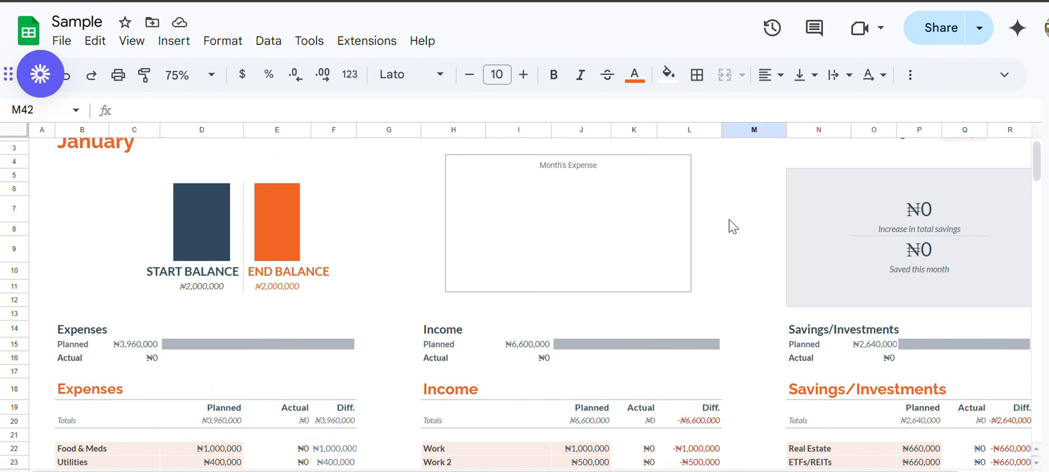
scroll(730, 224, down, 4)
scroll(281, 359, up, 5)
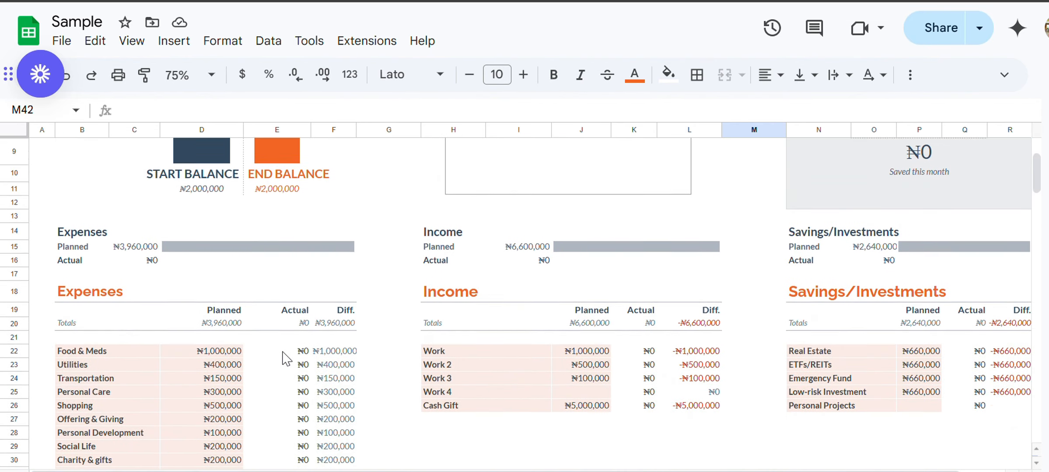
scroll(9, 210, down, 8)
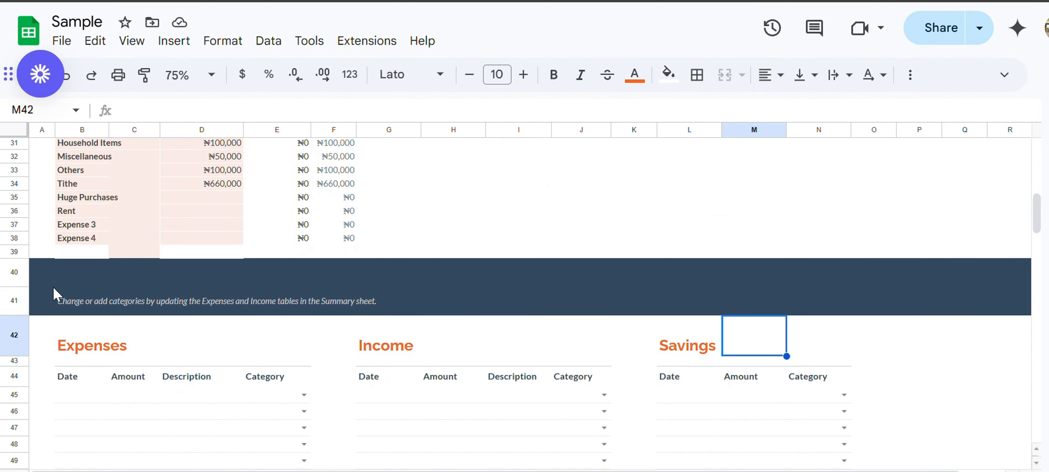
scroll(184, 258, up, 7)
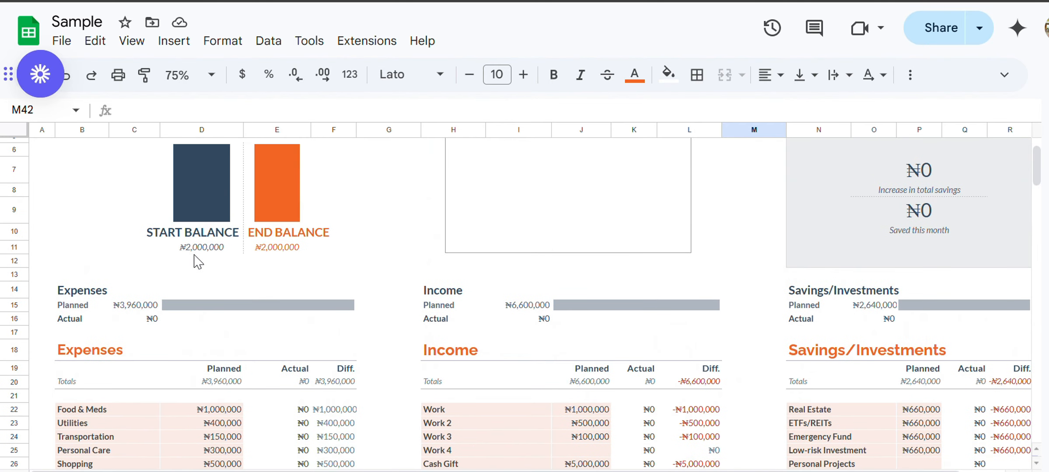
scroll(281, 312, down, 5)
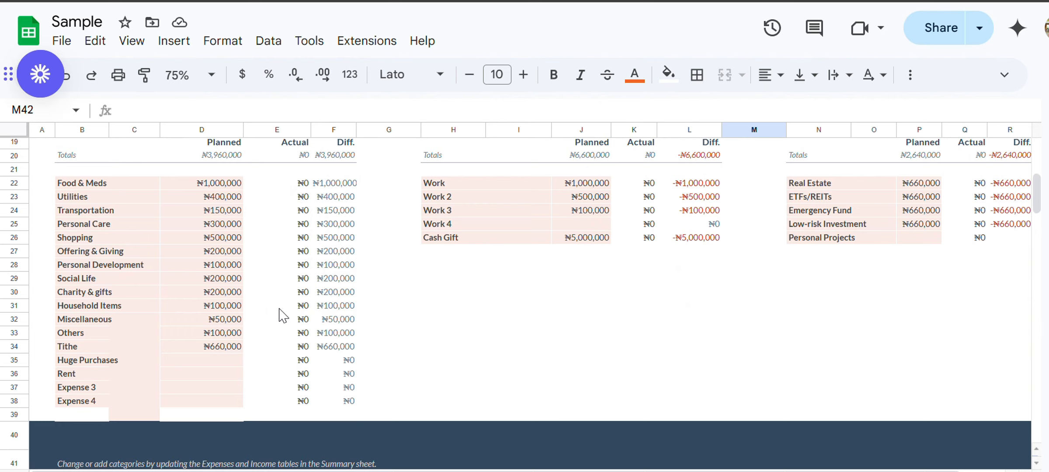
scroll(281, 312, up, 2)
click(453, 355)
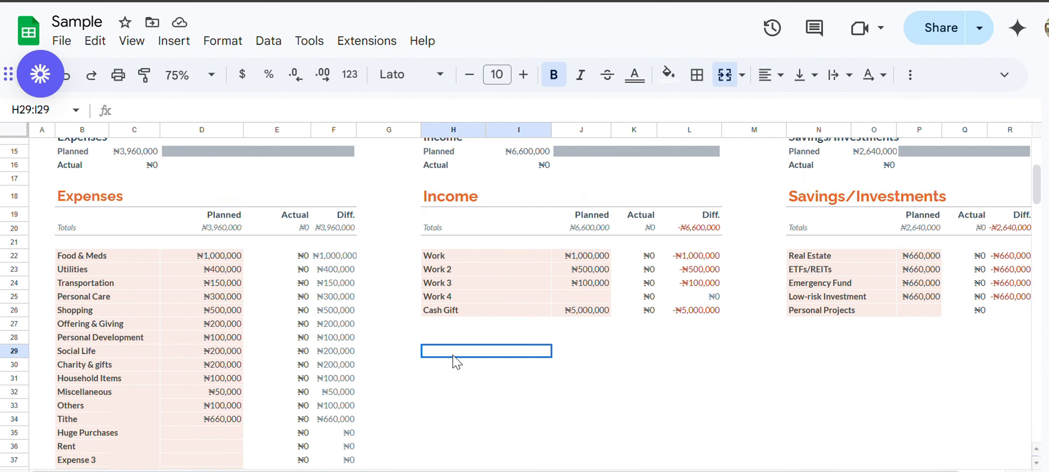
Check the starting balance in Q2, then review the balance charts and the Expenses, Income and Savings/Investments summaries.
scroll(457, 362, right, 2)
scroll(457, 362, up, 3)
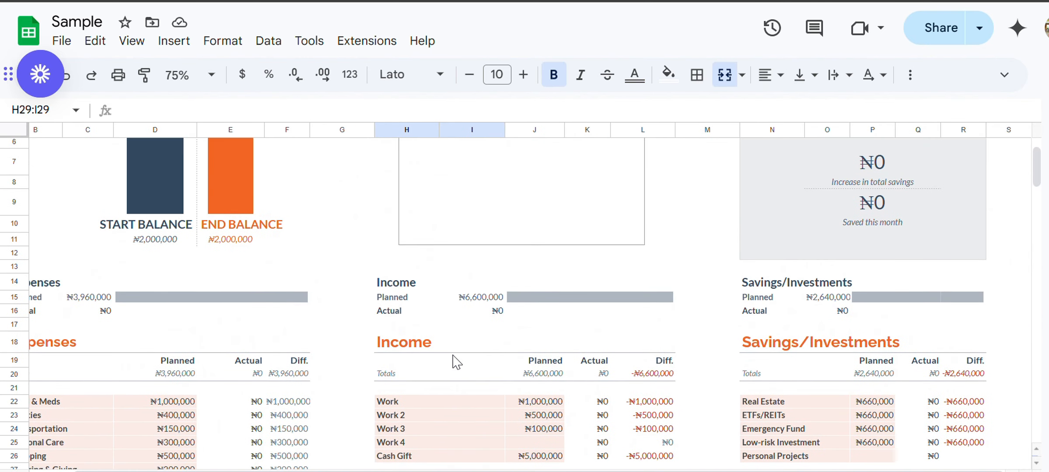
scroll(456, 362, up, 2)
click(921, 162)
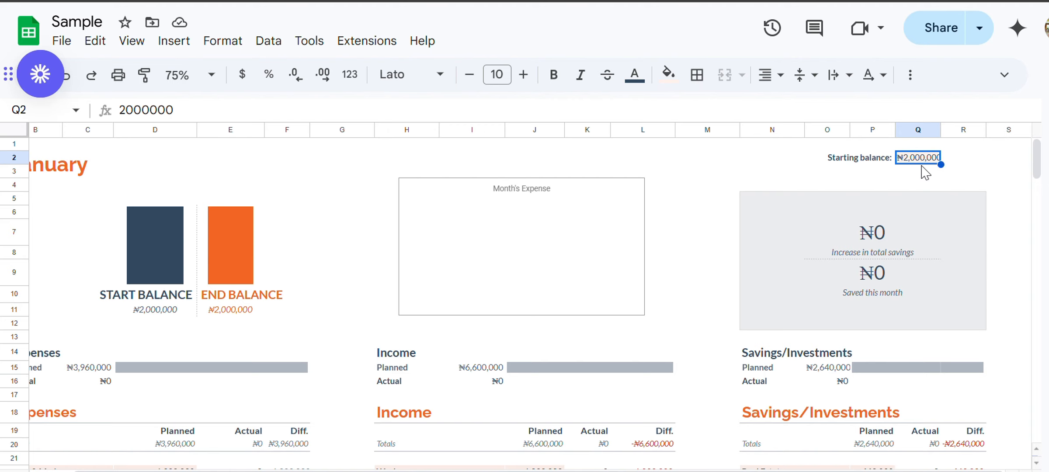
scroll(925, 172, down, 2)
scroll(925, 173, down, 1)
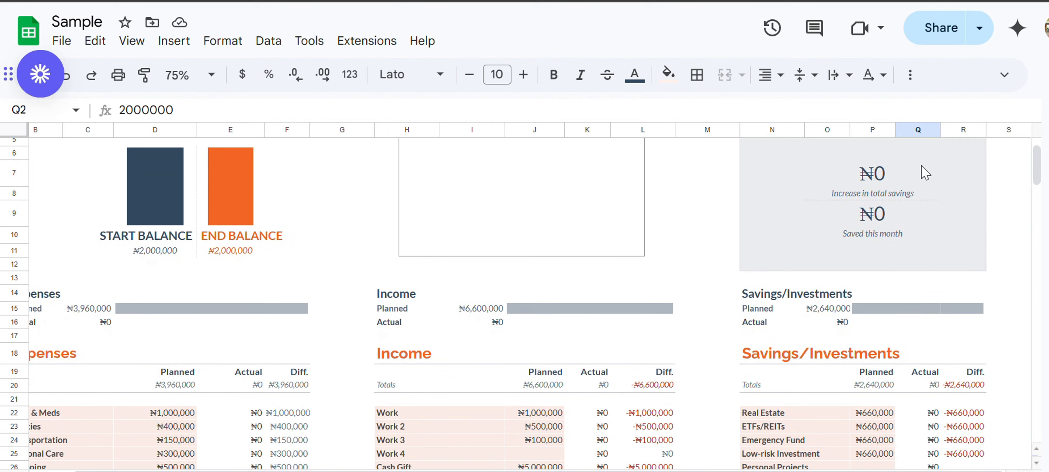
scroll(926, 173, down, 6)
scroll(921, 170, left, 1)
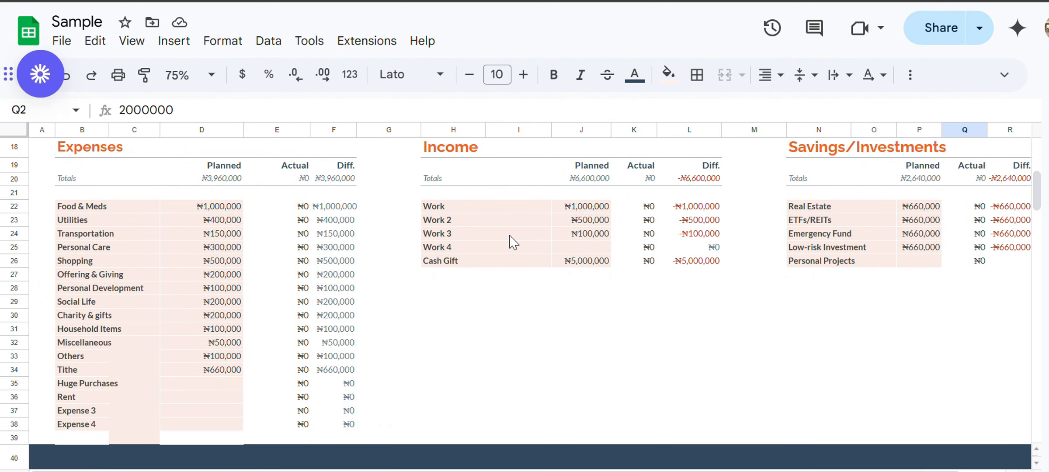
scroll(511, 241, up, 6)
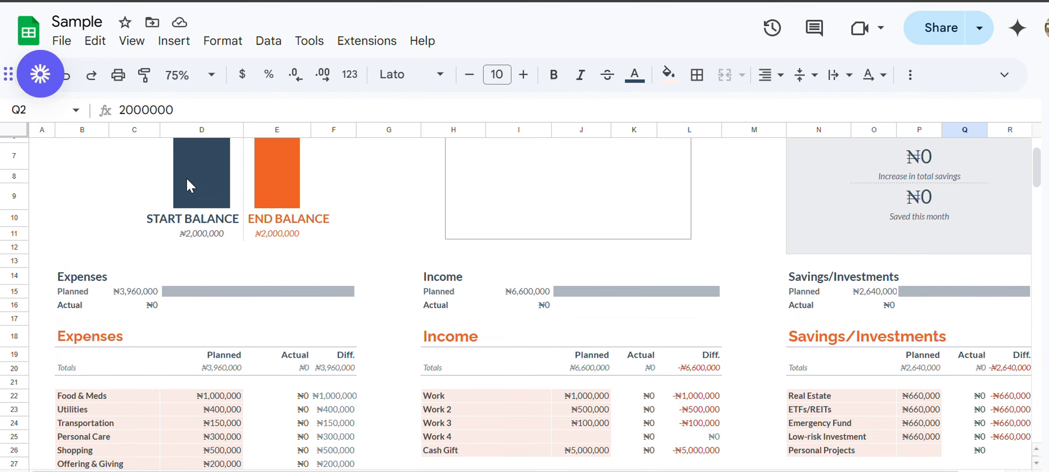
Examine the extent of January's summary section from row 1 down to row 39.
scroll(512, 241, up, 2)
click(13, 148)
scroll(20, 432, down, 8)
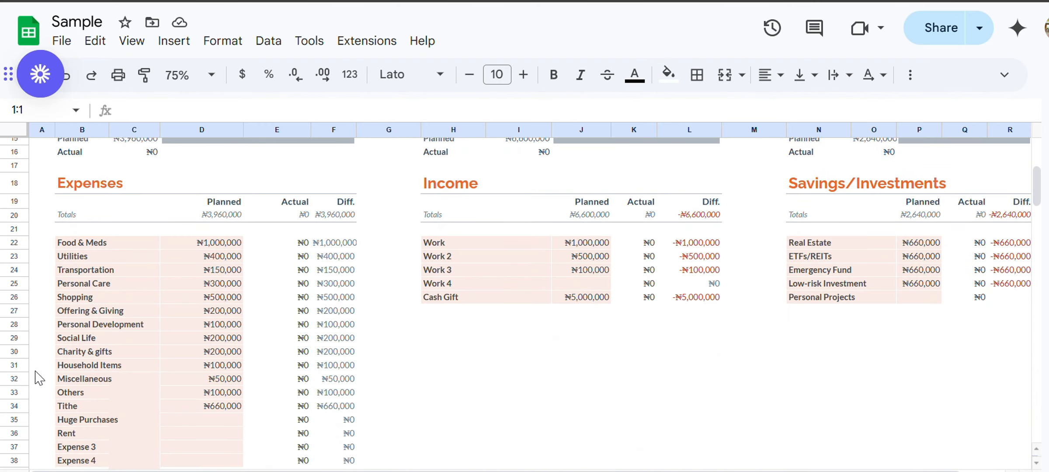
click(14, 419)
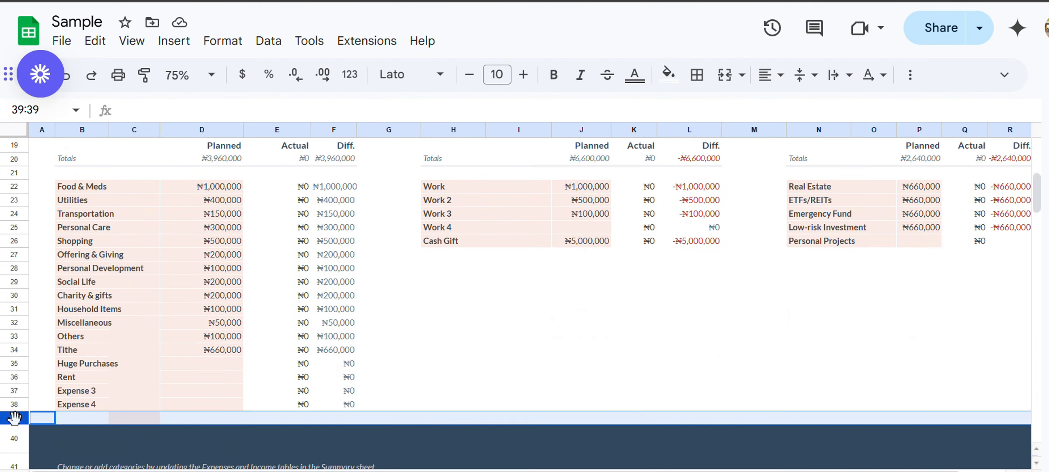
Enter 500000 as the amount of the first transaction in the Expenses table, cell C45.
scroll(124, 367, down, 4)
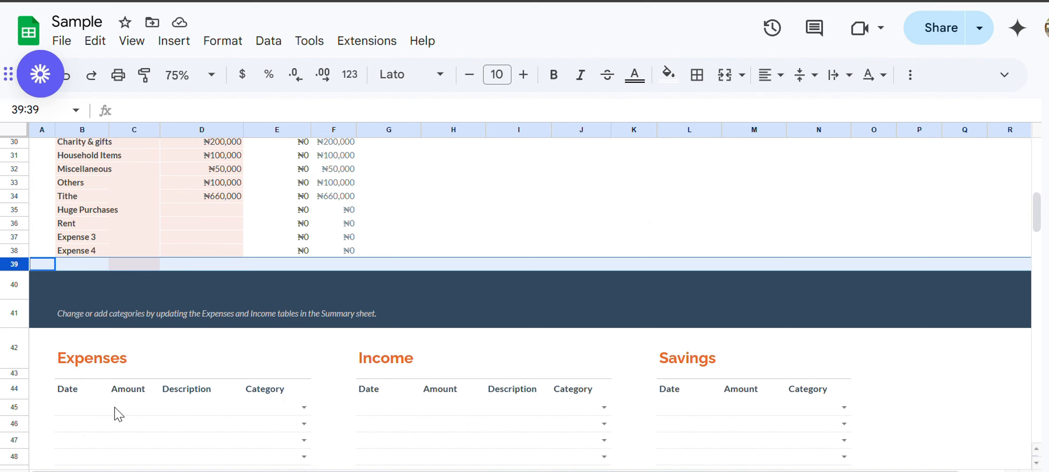
click(115, 409)
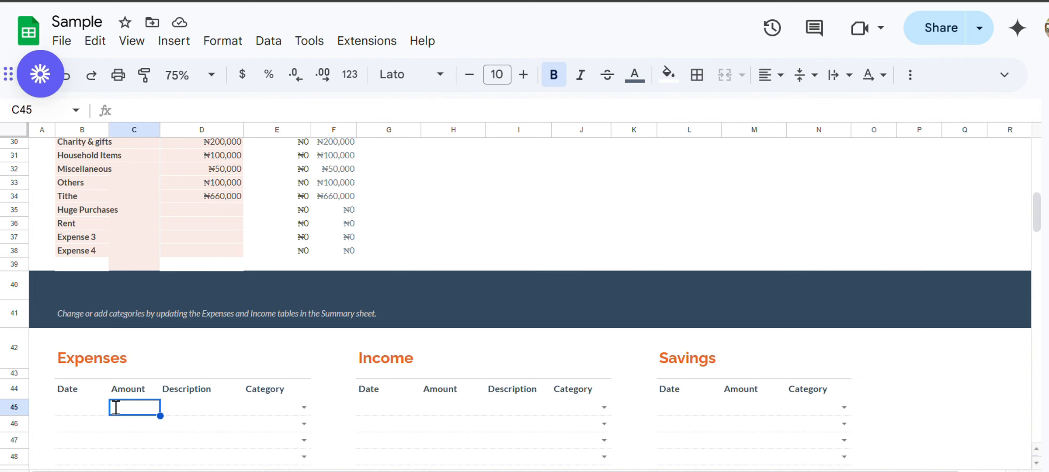
text(6)
key(BackSpace)
text(50)
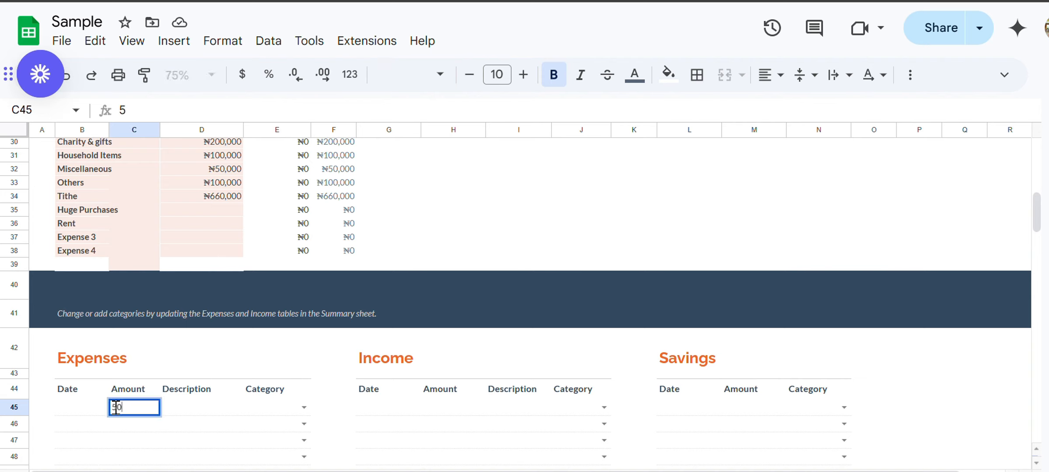
text(0000)
click(225, 406)
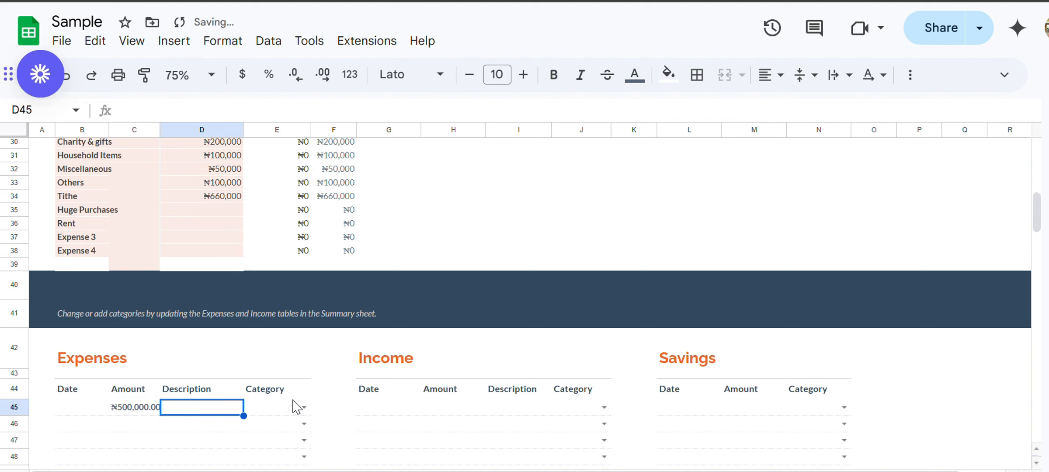
click(259, 410)
text(Gr)
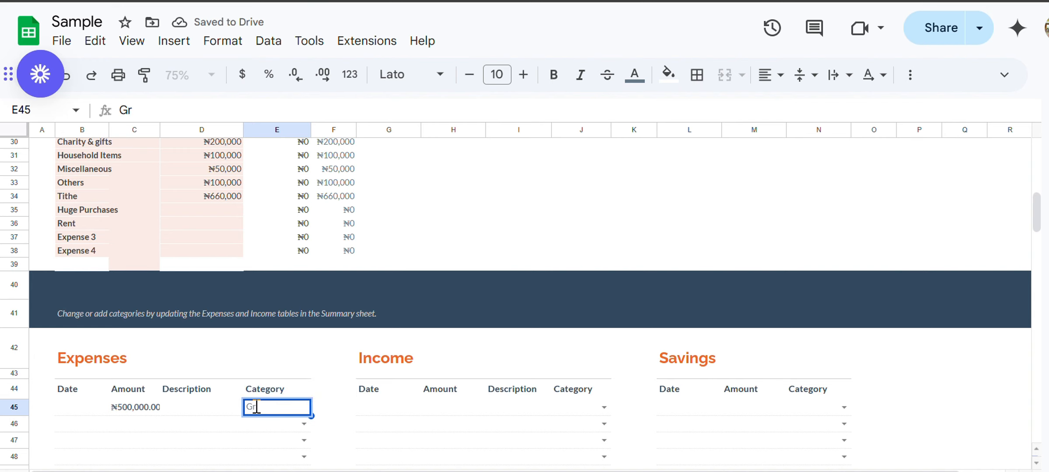
key(BackSpace)
key(BackSpace)
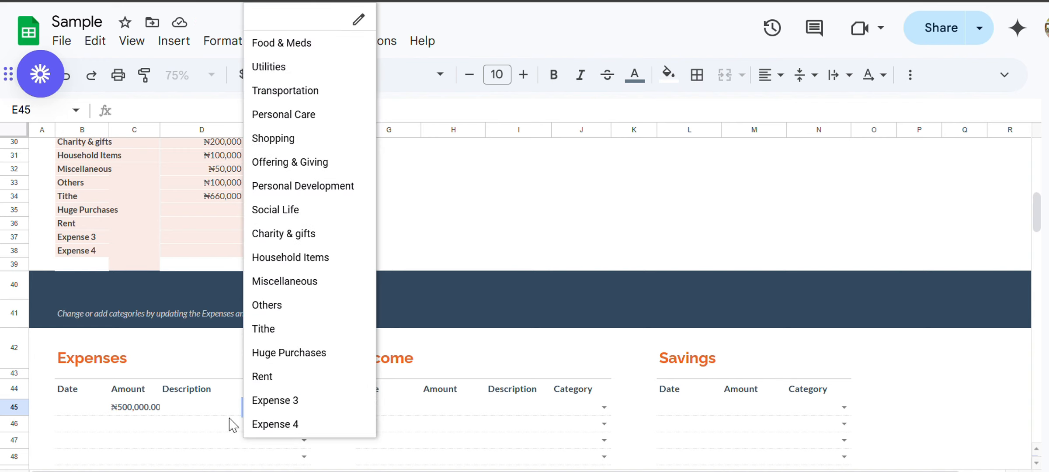
Describe the expense in row 45 as Groceries and assign it the category Food & Meds.
click(188, 411)
text(Gr)
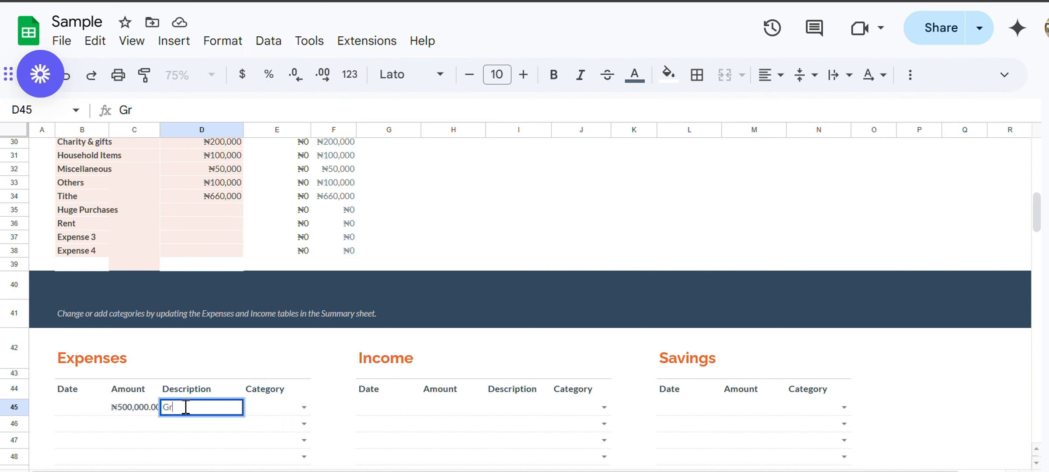
text(oceries)
click(305, 408)
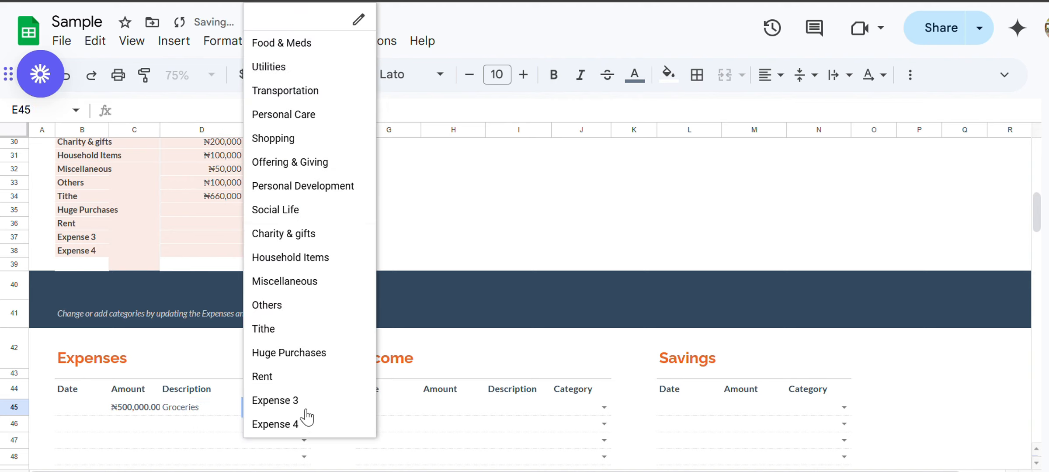
click(325, 43)
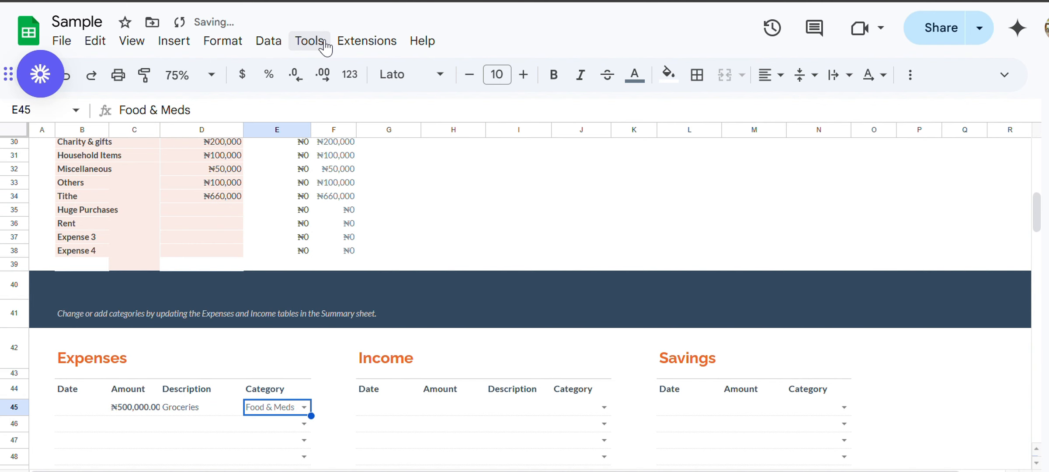
click(366, 423)
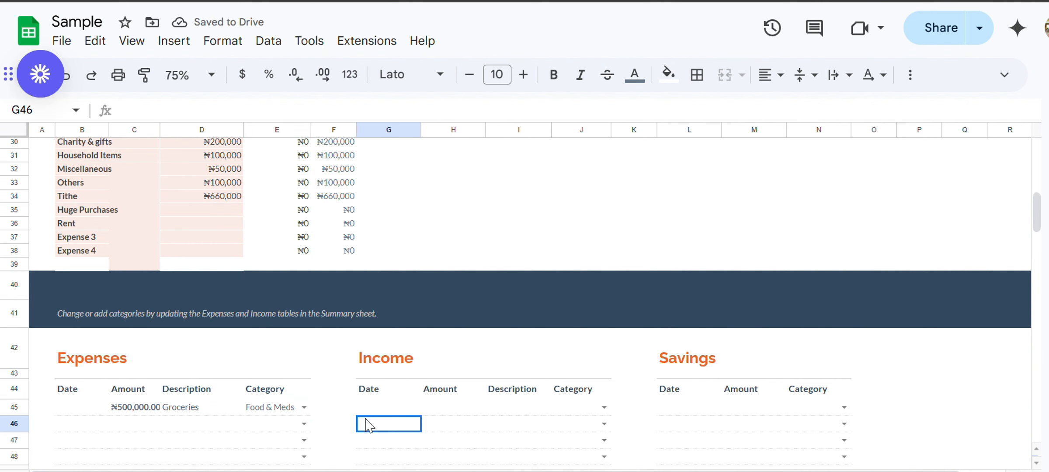
Check the Actual and Diff. formulas for Food & Meds in cells E22 and F22.
scroll(218, 405, up, 5)
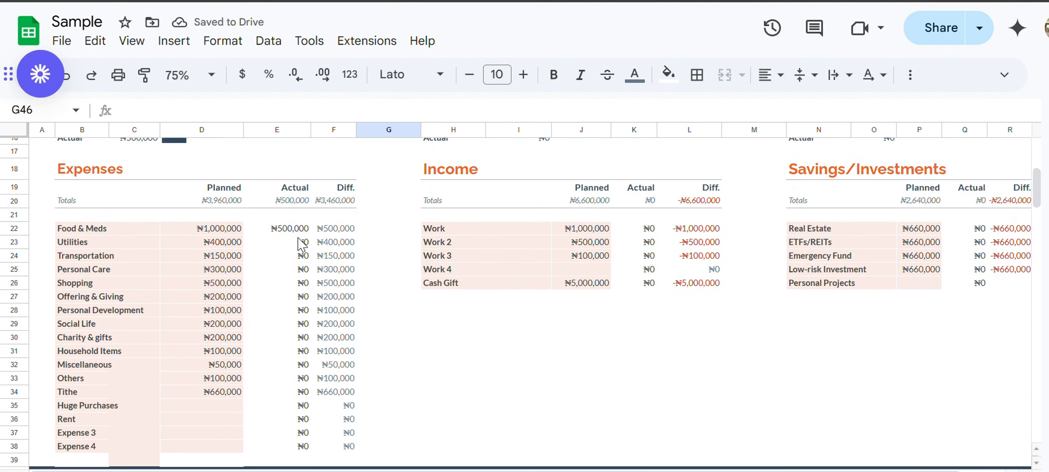
click(295, 232)
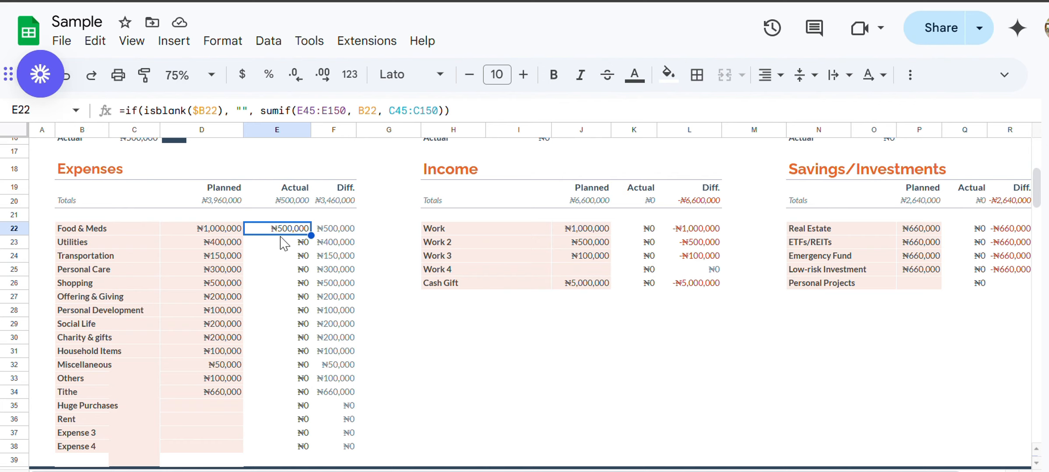
click(343, 233)
Enter 50000 as the second expense amount in cell C46.
scroll(345, 239, down, 5)
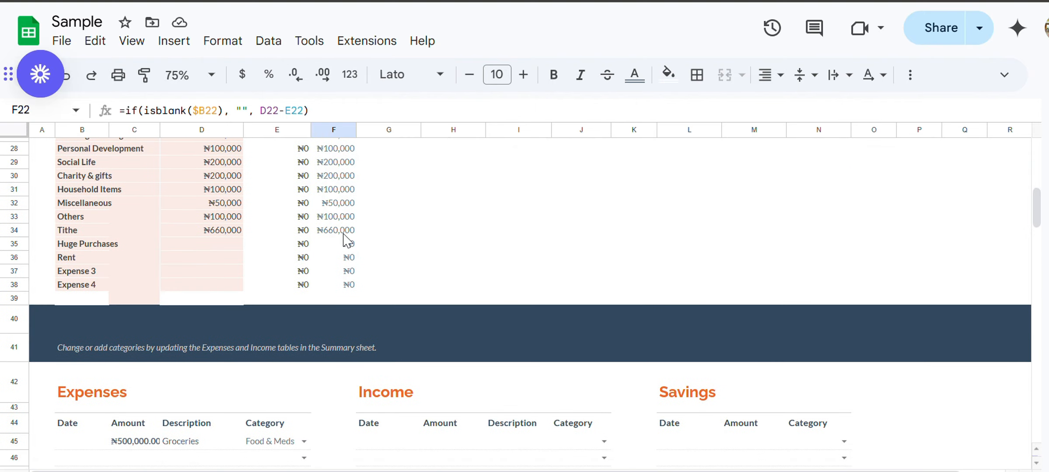
click(129, 404)
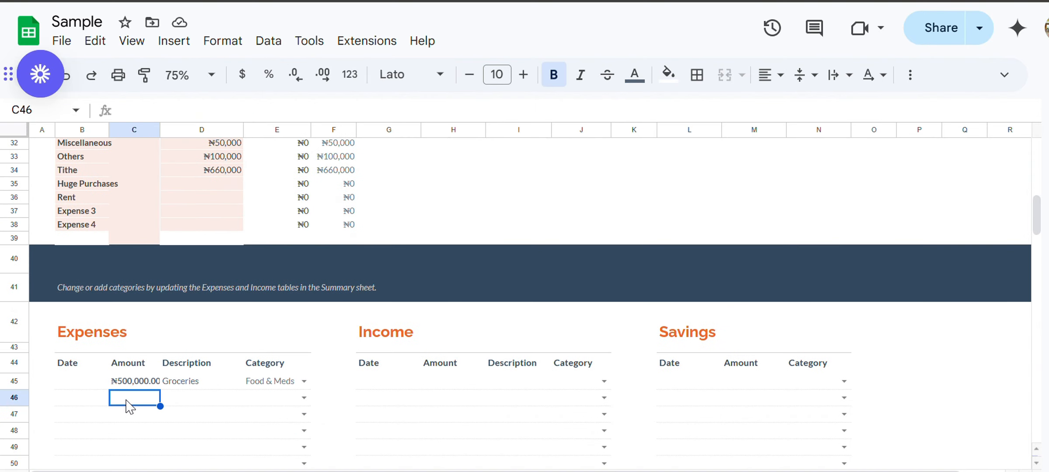
text(50000)
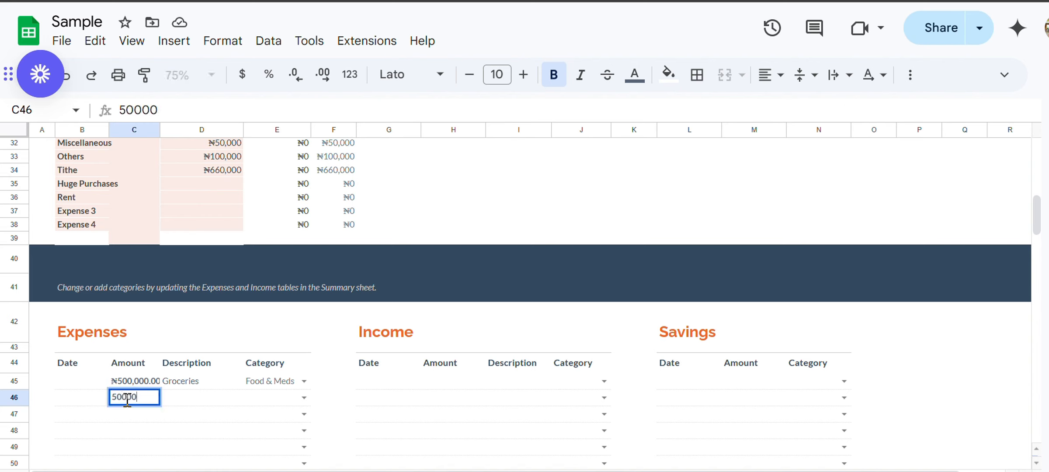
key(Return)
Set the second expense's amount in C46 to 5000 and its category to Food & Meds.
click(126, 400)
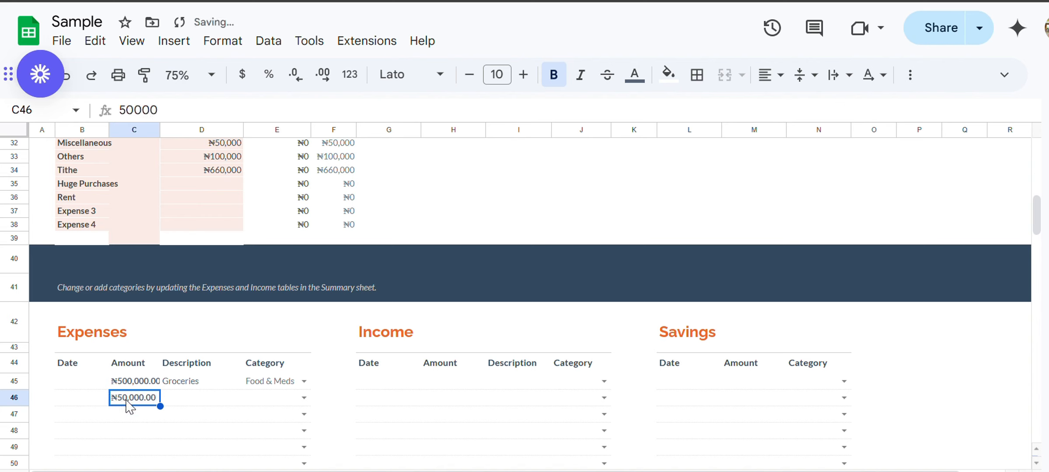
text(5000)
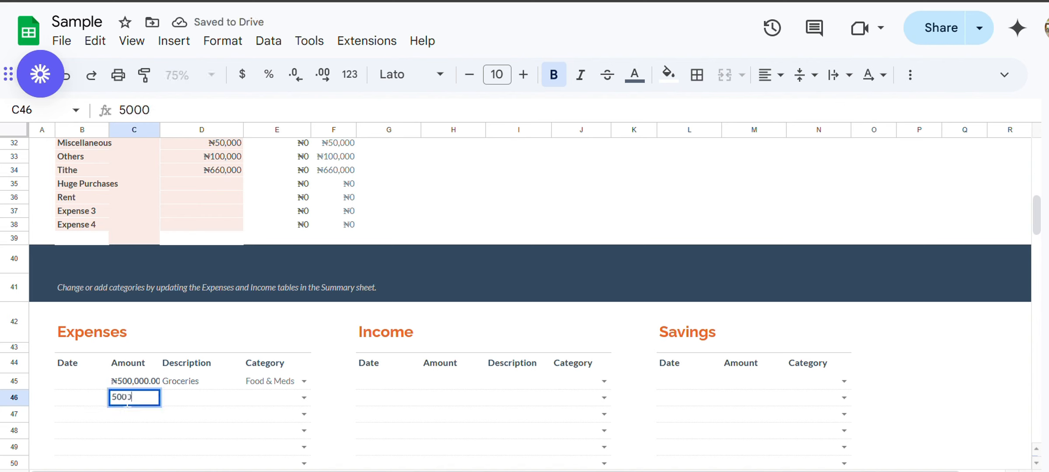
key(Return)
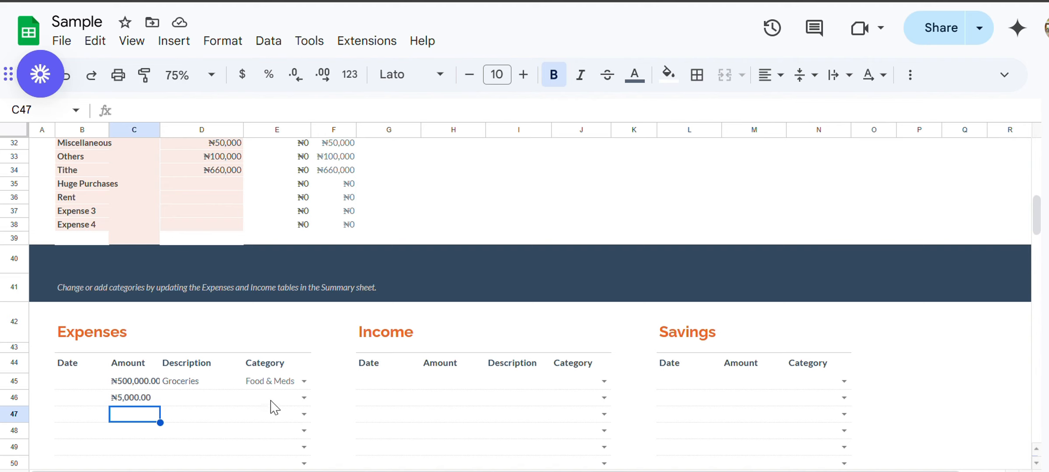
click(304, 398)
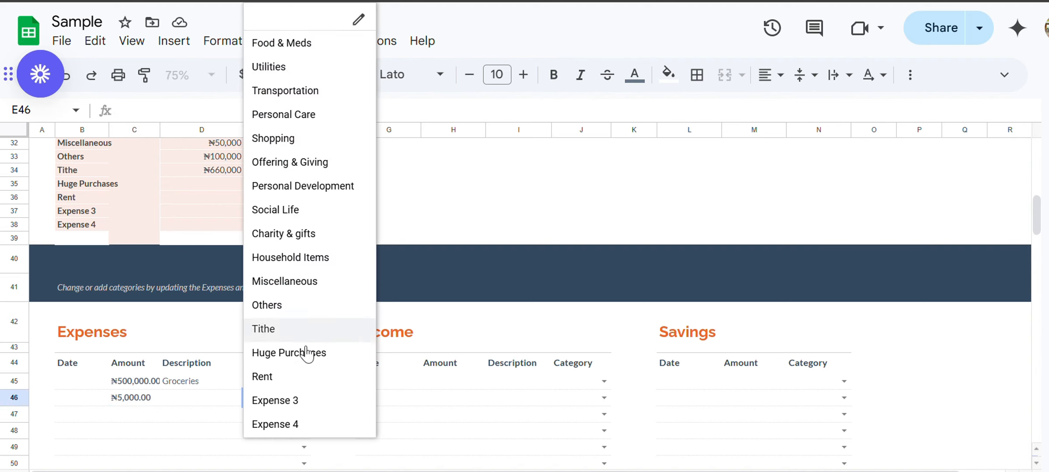
click(280, 43)
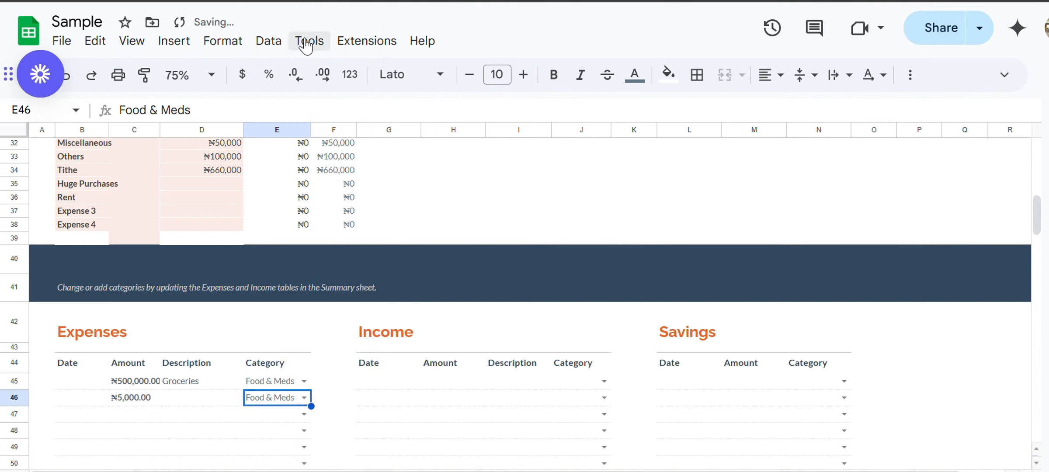
Enter 2-Mar-2025 as the date of the Groceries expense in cell B45.
click(87, 358)
click(77, 381)
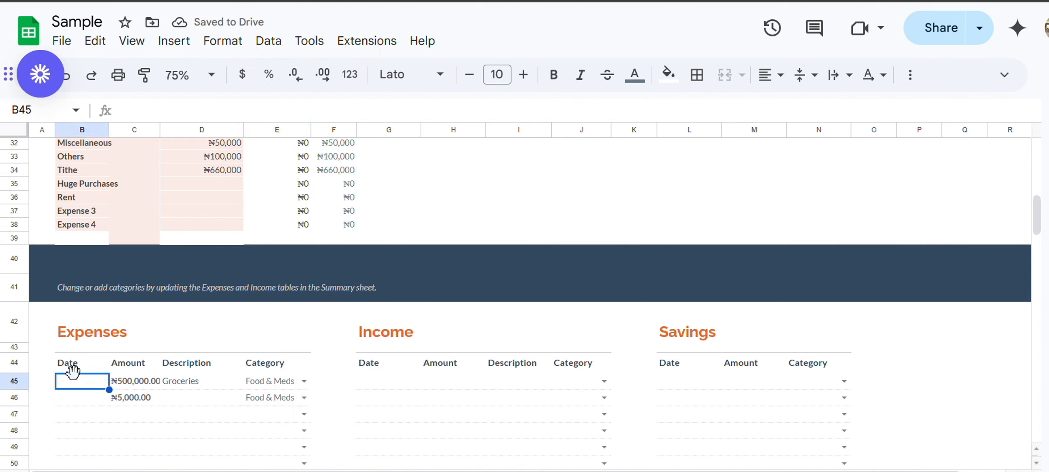
text(2)
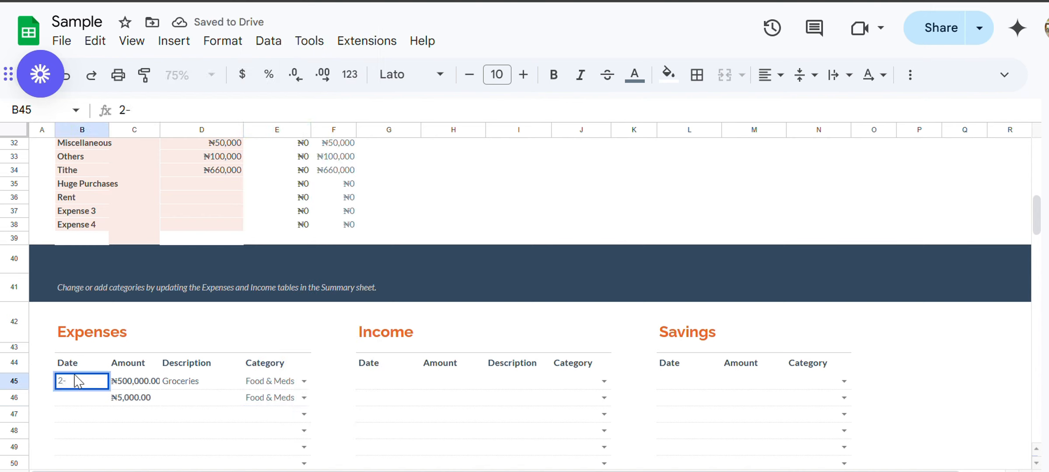
text(-Mar)
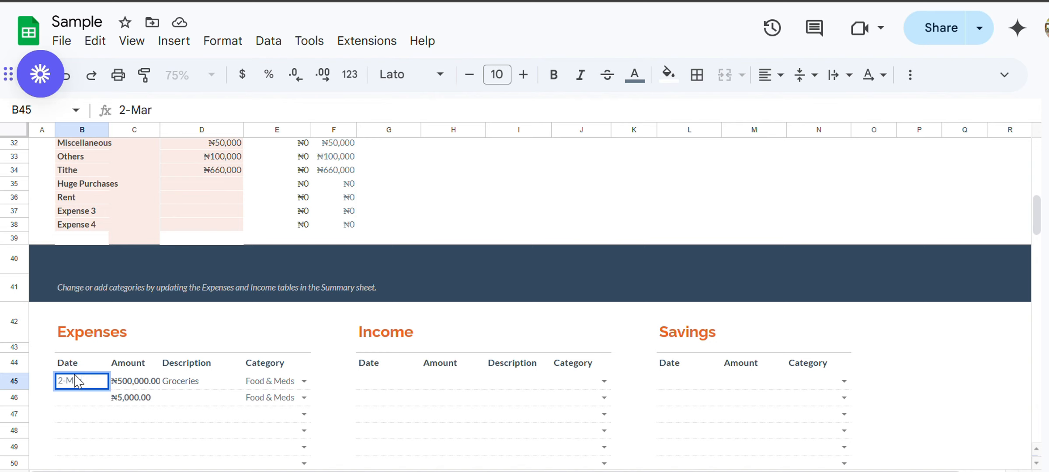
text(-2025)
click(137, 438)
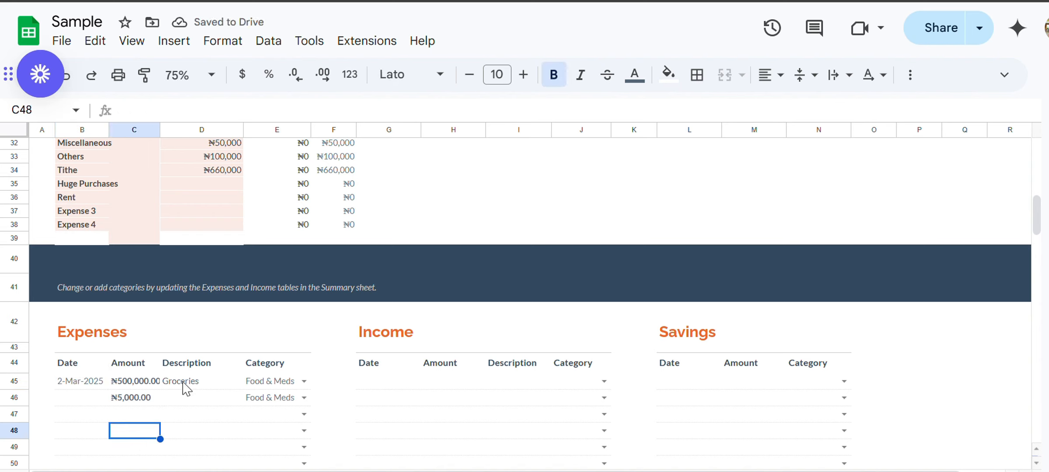
Log a third expense of 20000 in cell C47 and assign it the category Transportation.
scroll(147, 393, down, 1)
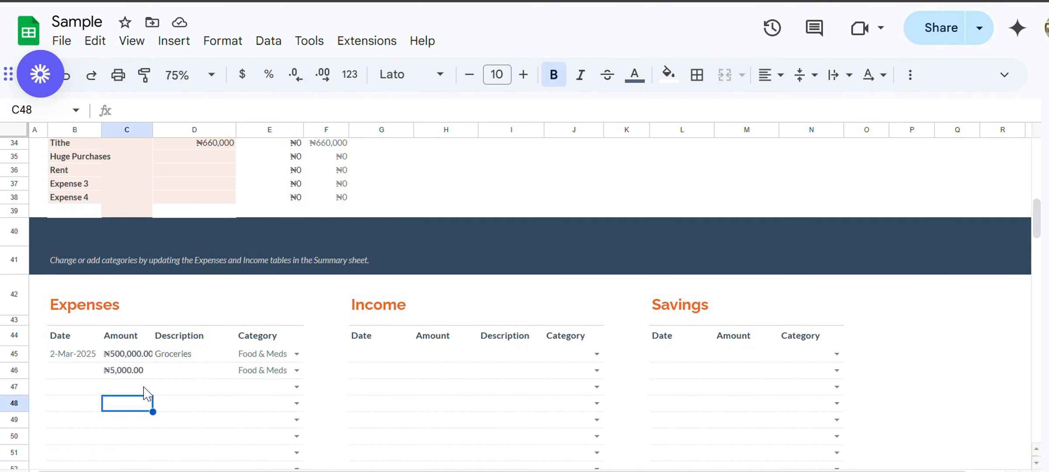
scroll(147, 394, up, 1)
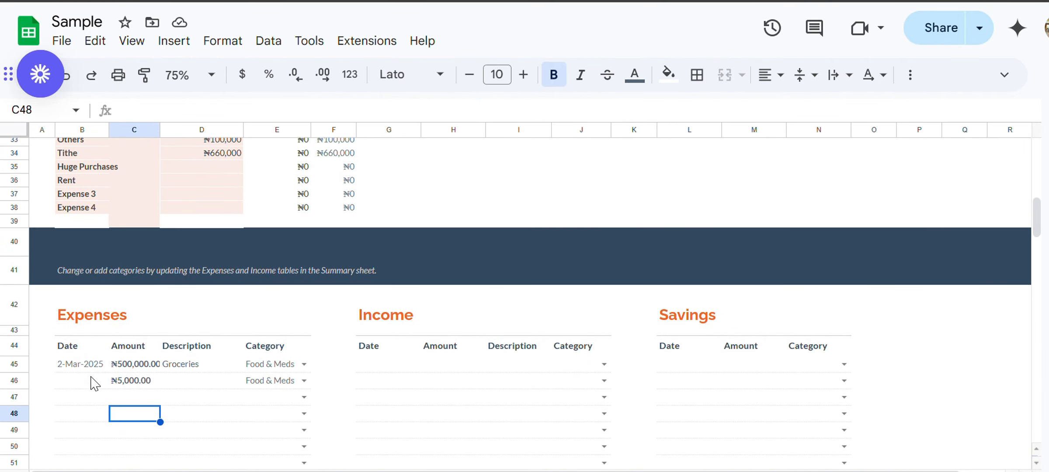
click(146, 399)
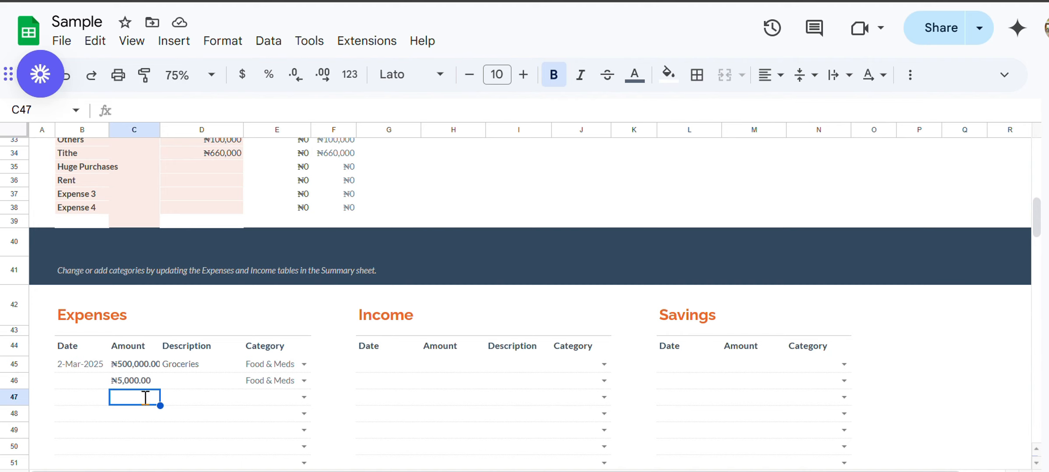
text(20000)
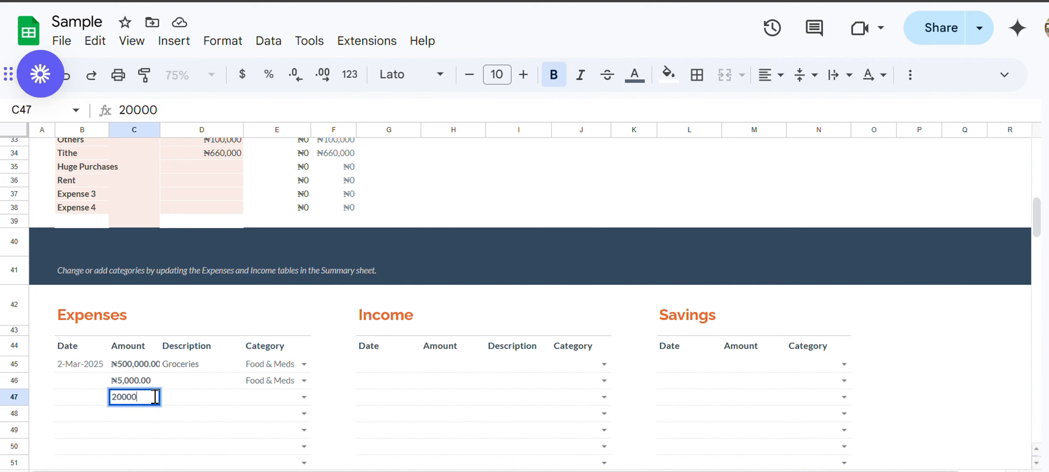
click(304, 397)
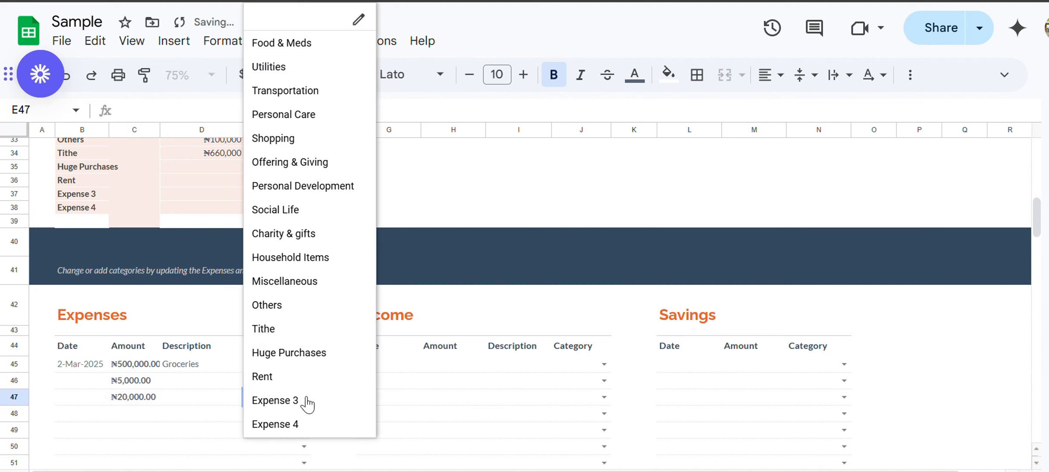
click(302, 92)
Check the Actual and Diff. formulas for Transportation in cells E24 and F24.
scroll(271, 387, up, 6)
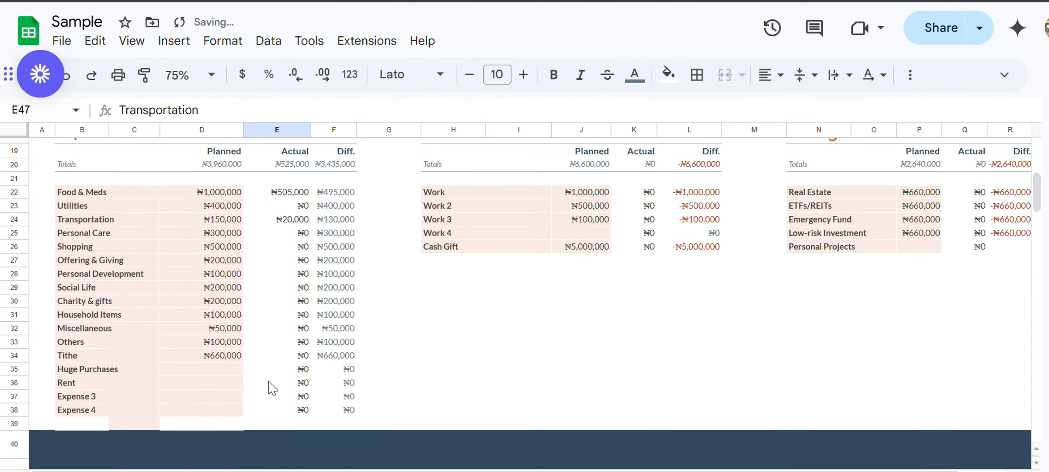
click(290, 290)
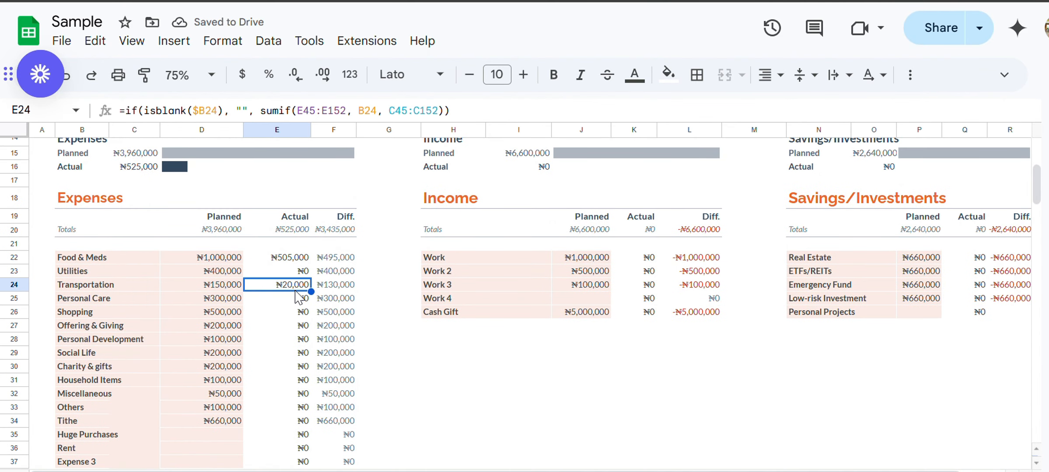
click(352, 287)
Log a 200000 expense in row 48 under Personal Care and check that category's Diff. formula in F25.
scroll(353, 289, down, 7)
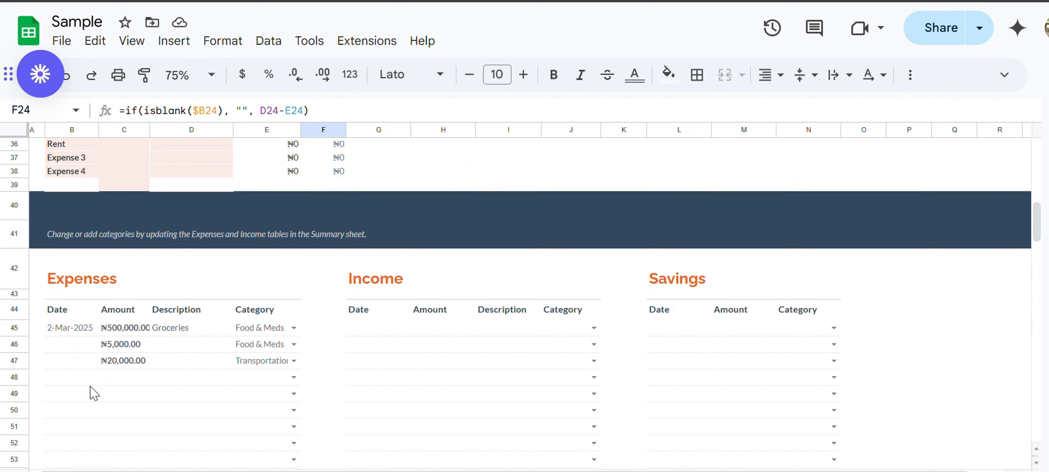
click(131, 380)
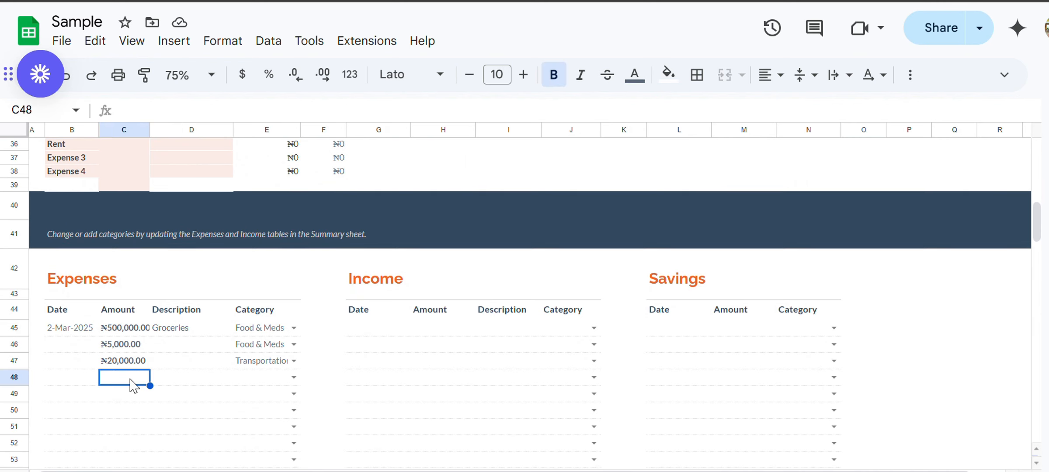
text(200000)
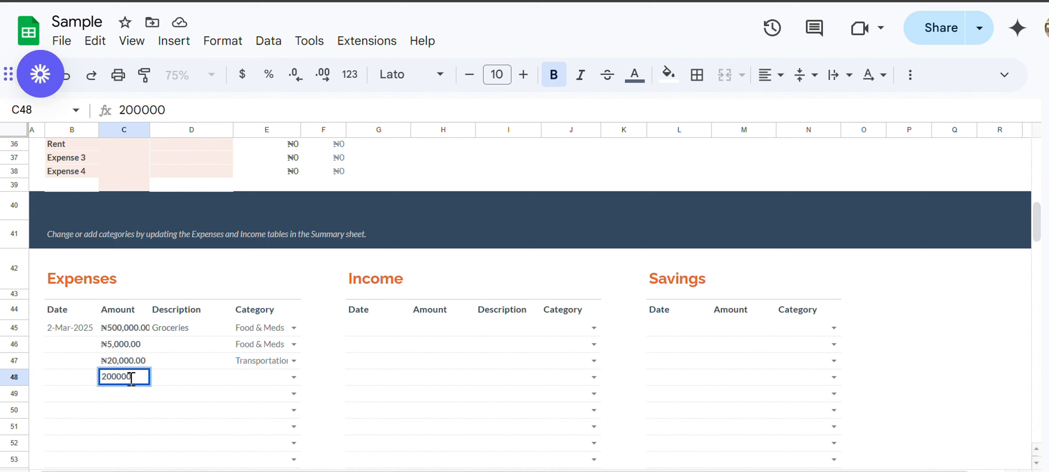
click(186, 391)
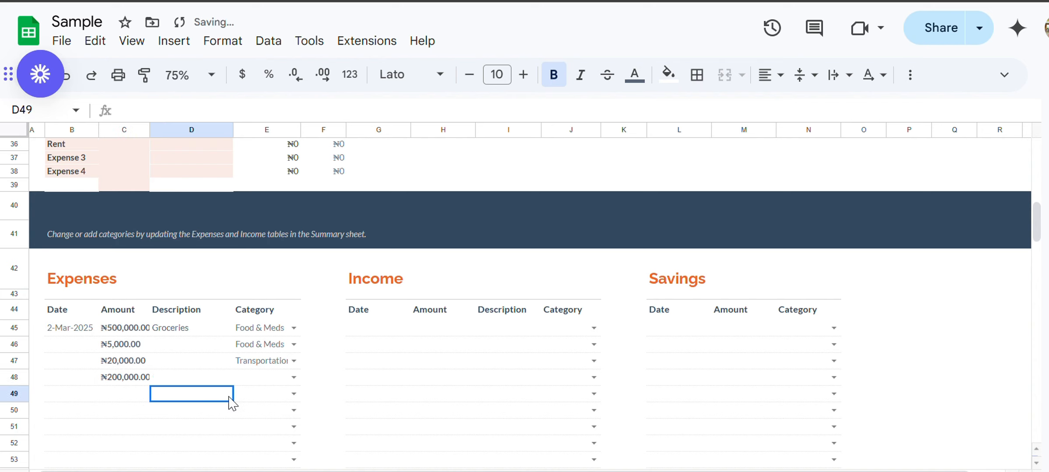
click(292, 377)
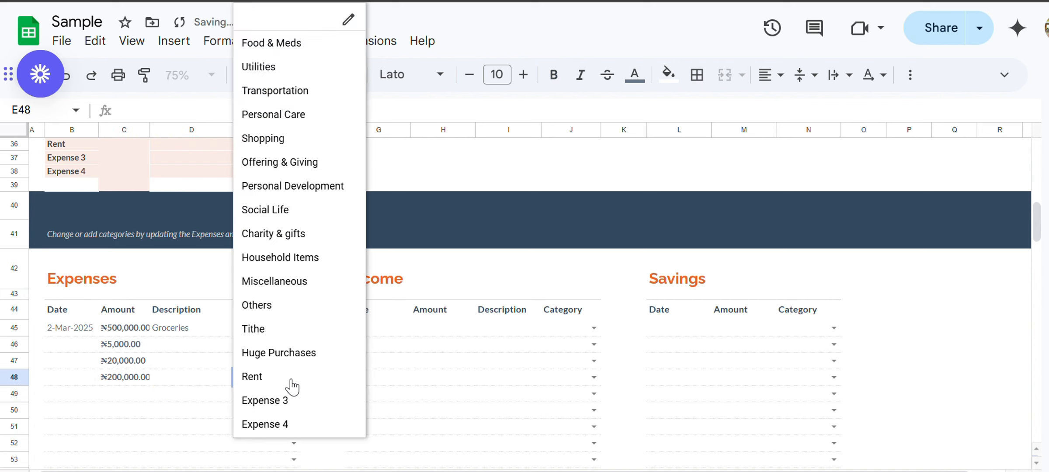
click(310, 117)
scroll(304, 361, up, 5)
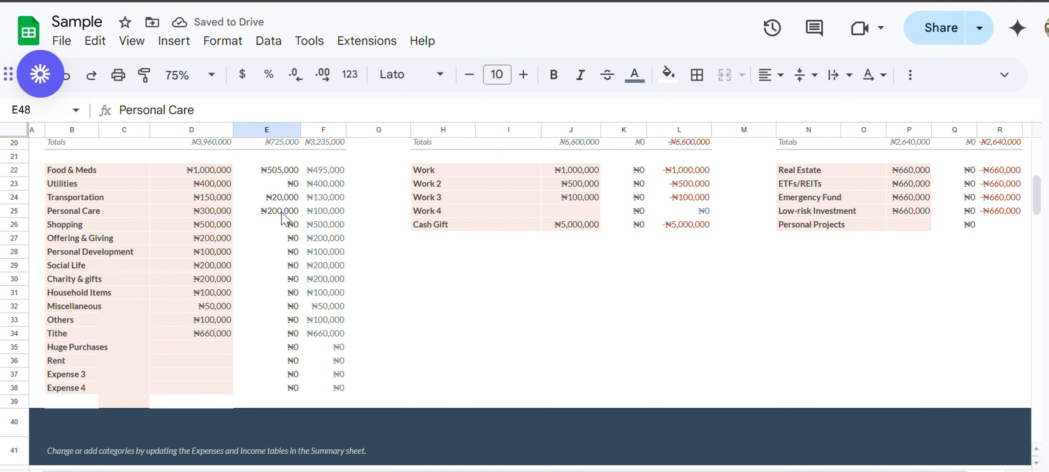
click(311, 214)
Enter 150000 as the fifth expense amount in cell C49.
scroll(311, 216, down, 5)
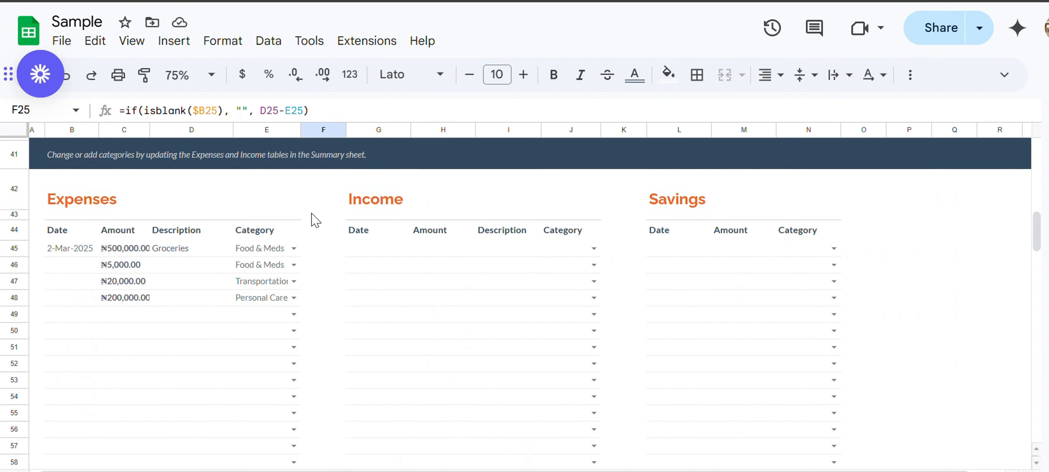
click(124, 308)
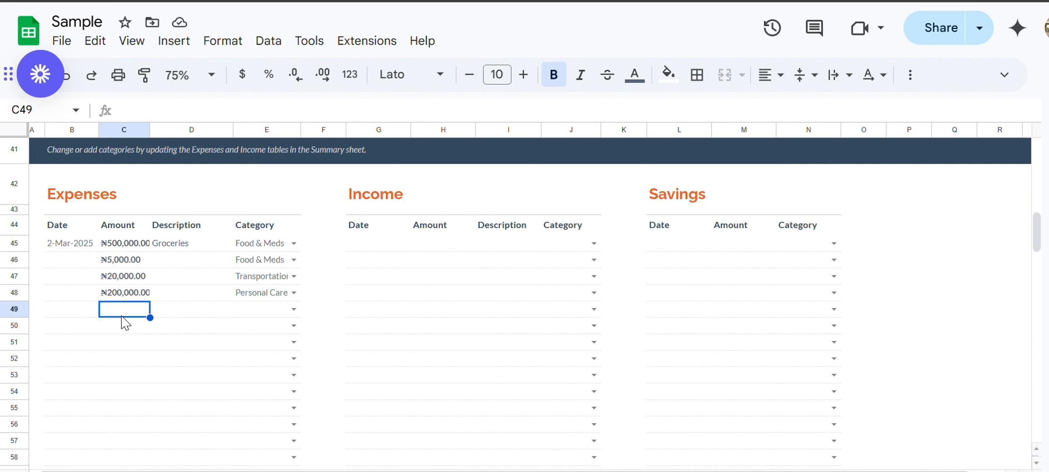
scroll(122, 335, up, 10)
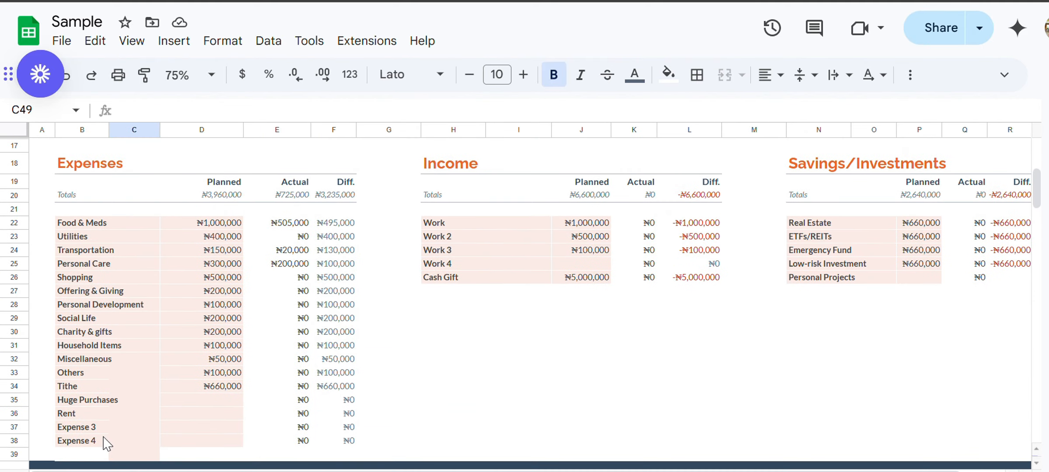
scroll(107, 443, down, 10)
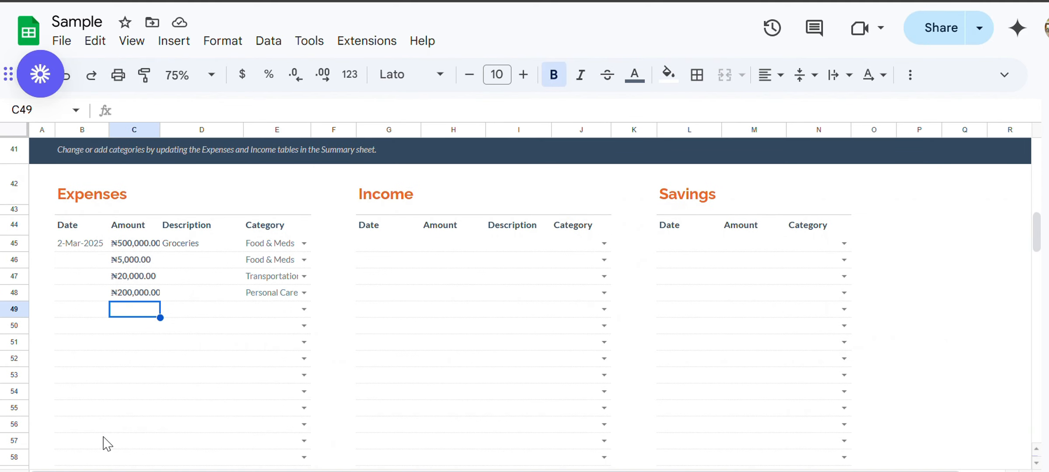
text(150000)
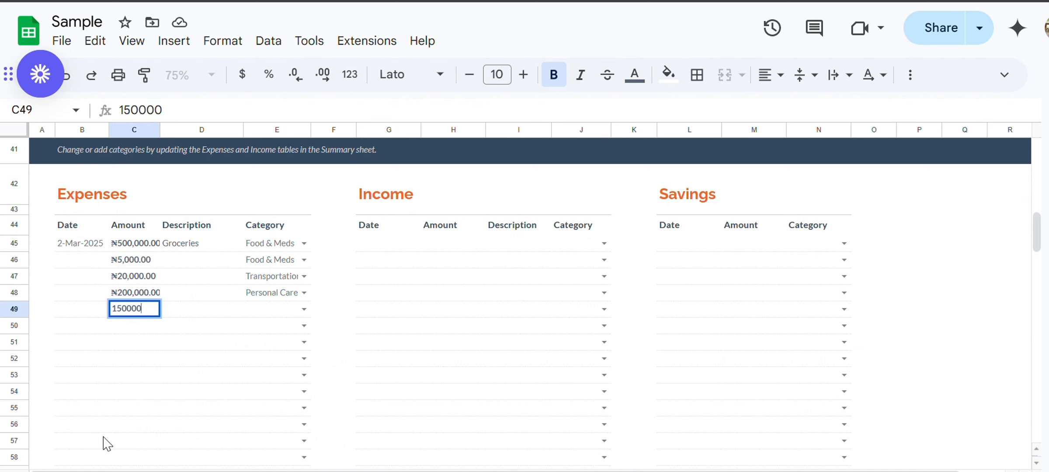
Consult the sheet of category code meanings, and assign Personal Care to the expense in row 49.
click(131, 471)
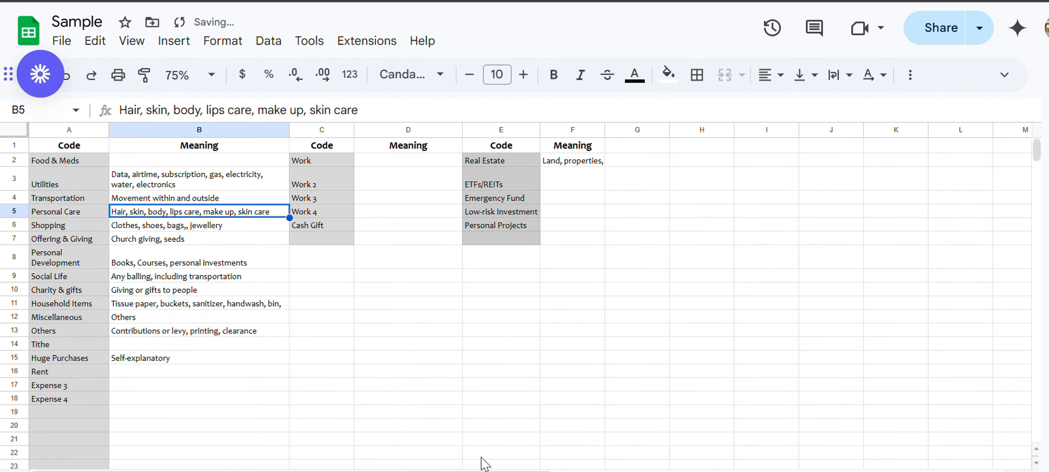
click(505, 471)
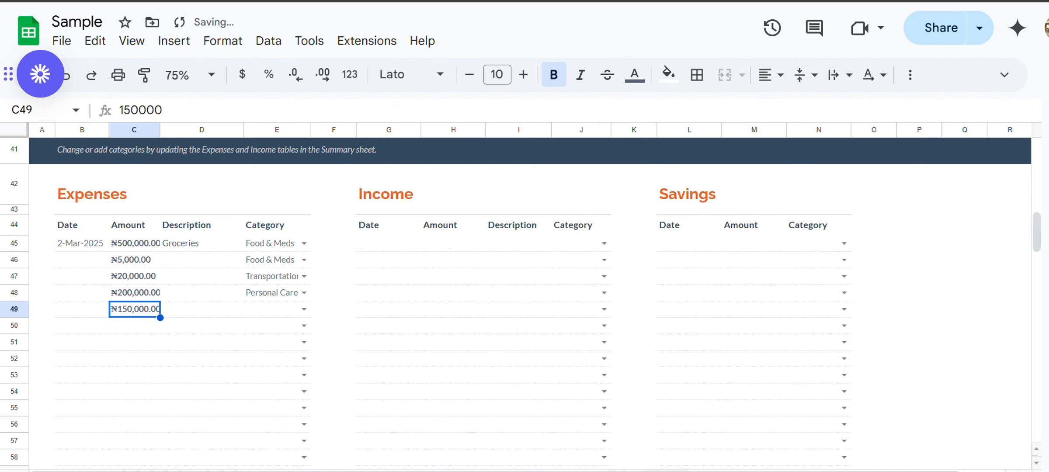
click(302, 309)
click(302, 399)
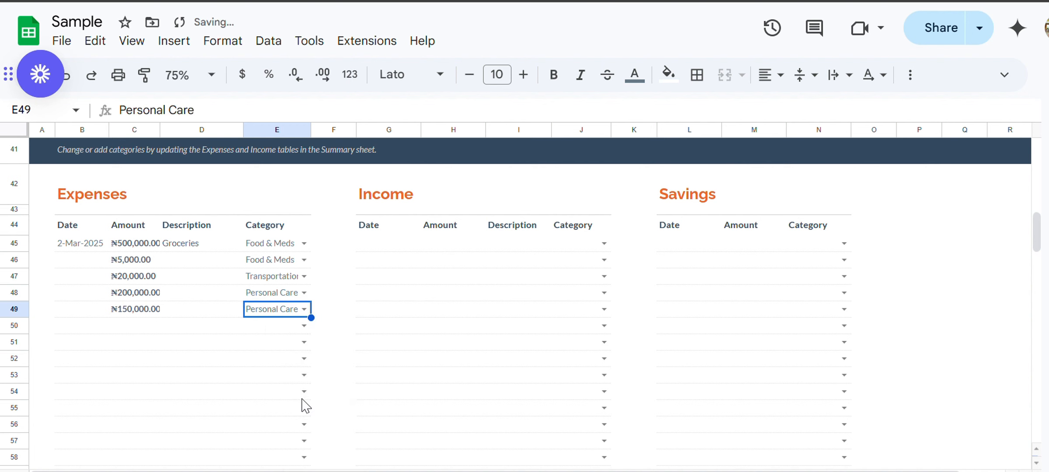
click(303, 398)
click(201, 380)
Compare the Planned, Actual and Diff. cells for Personal Care in D25, E25 and F25.
scroll(198, 376, up, 8)
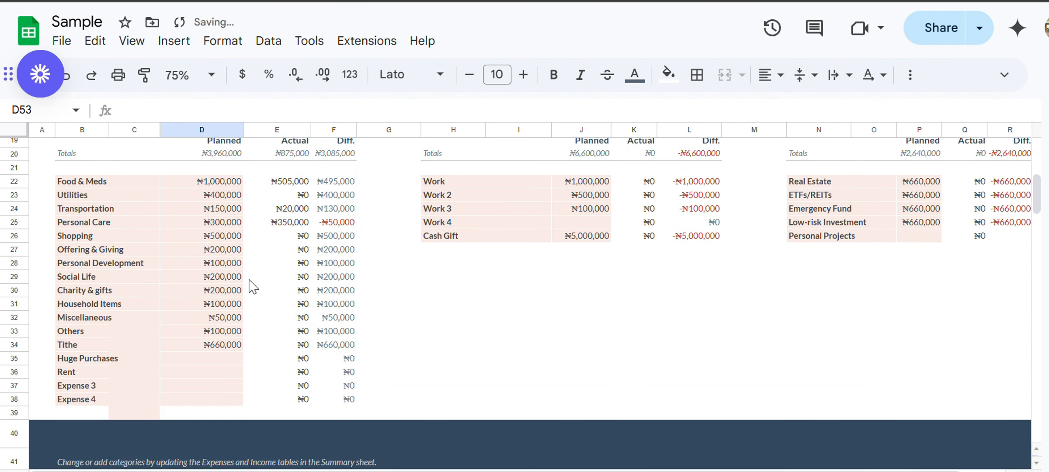
click(228, 225)
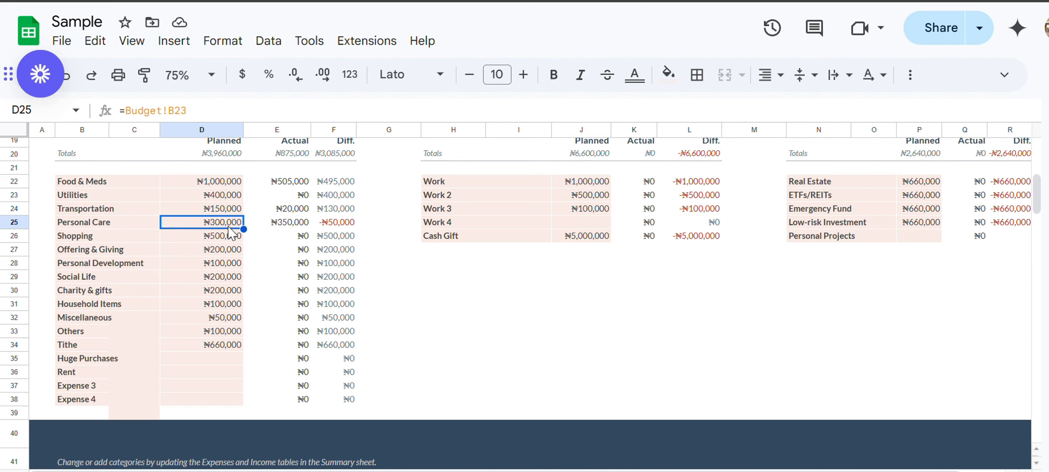
click(277, 231)
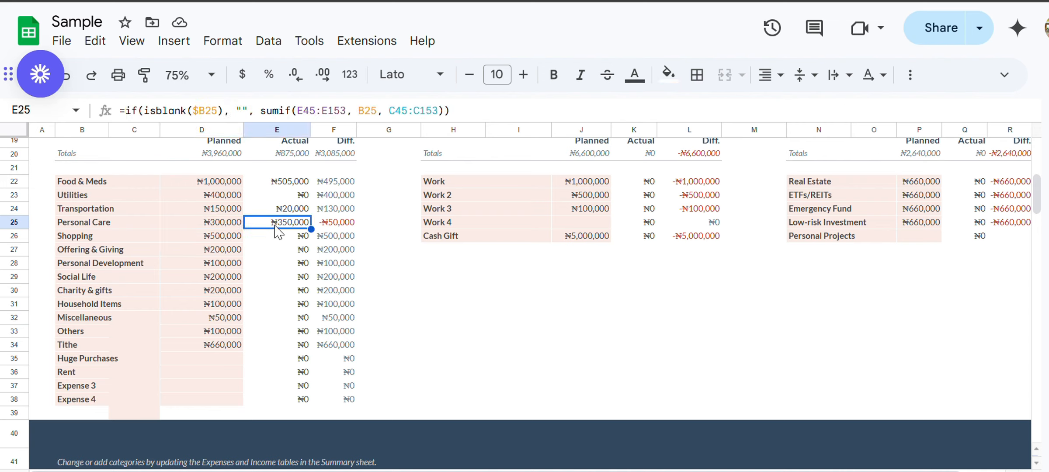
click(342, 227)
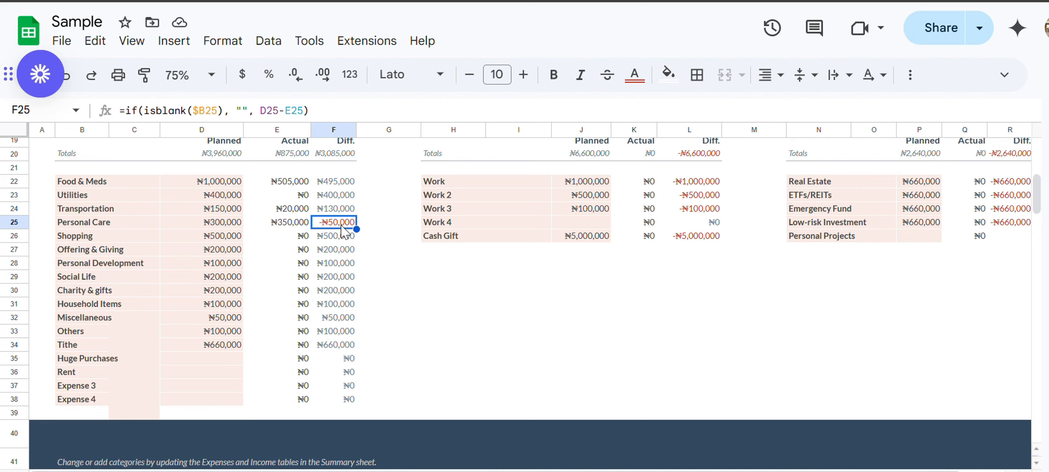
click(364, 226)
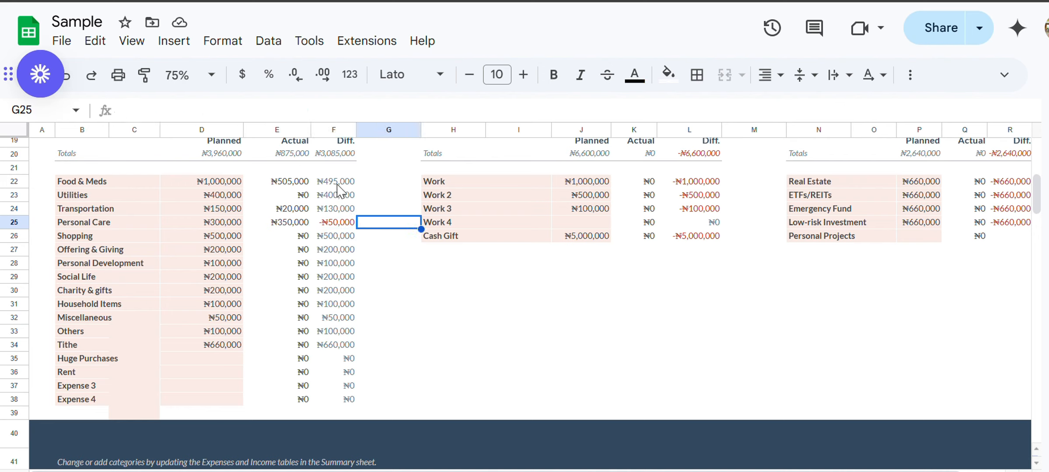
Examine the Diff. column for the other expense categories, including F23:F33 and the Charity & gifts, Household Items and Social Life cells.
drag(339, 194, 343, 332)
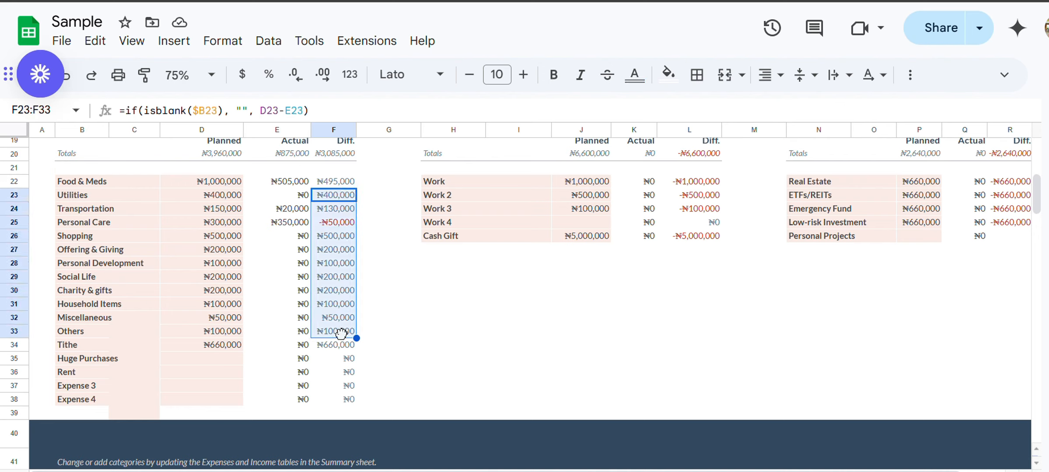
click(340, 324)
click(340, 293)
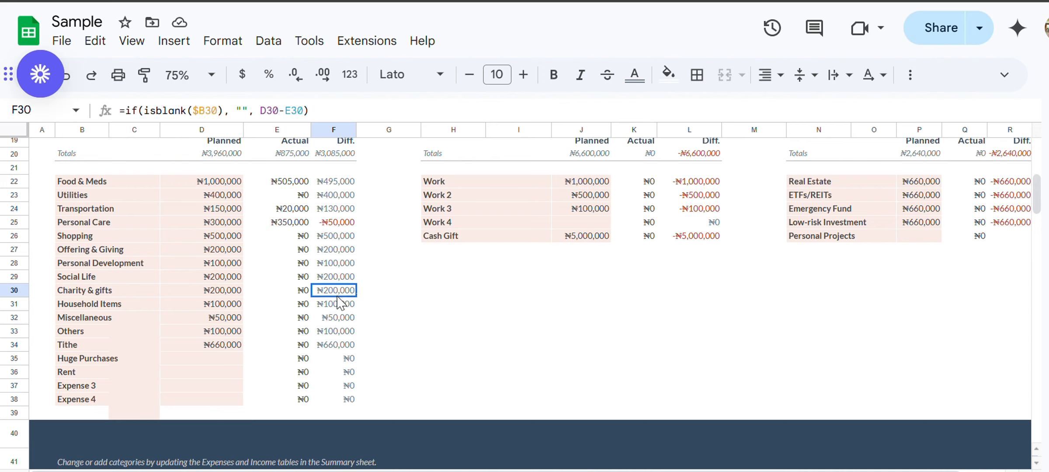
click(336, 308)
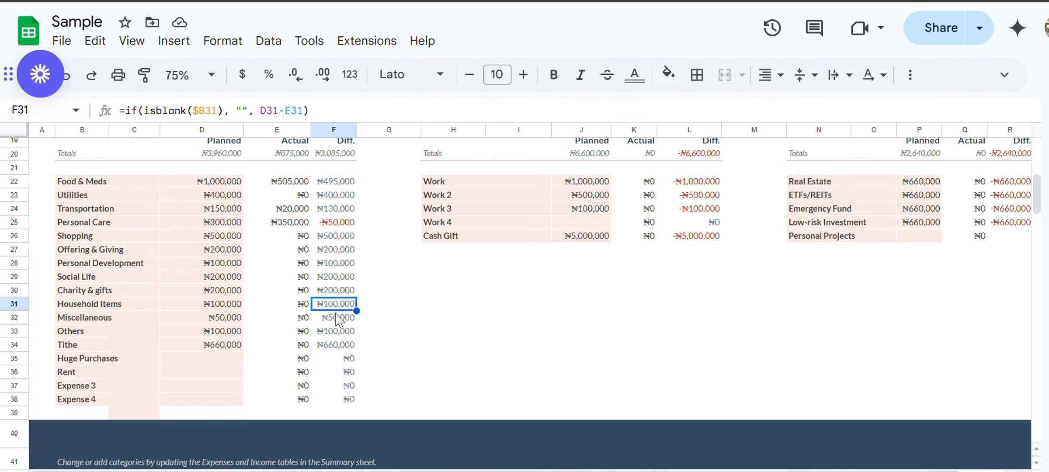
click(335, 291)
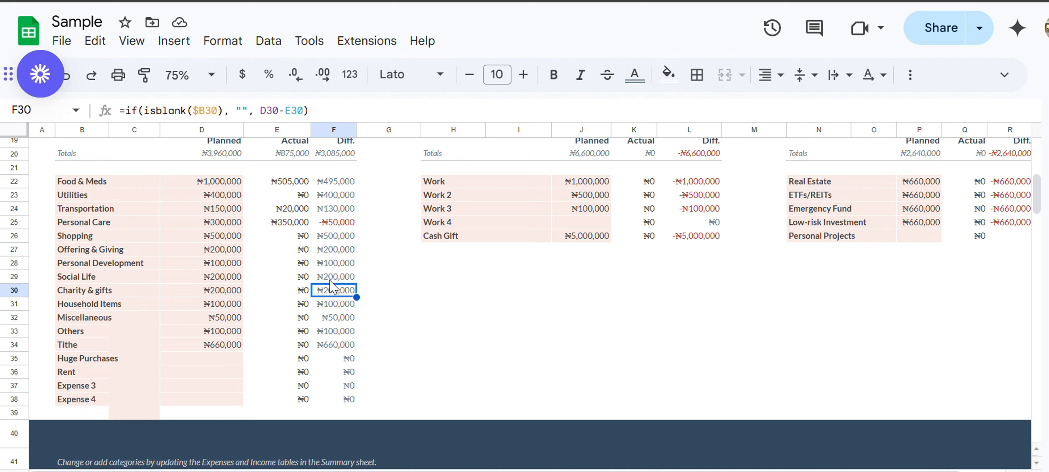
click(332, 281)
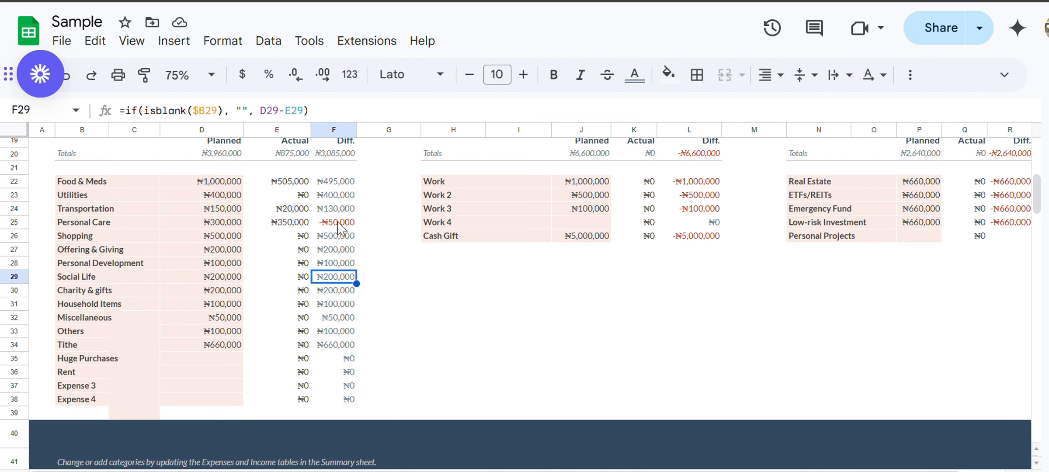
Examine the planned expenses formula in C15 and the Date cells B45:B49 of the expense log.
scroll(340, 200, up, 2)
scroll(340, 200, up, 3)
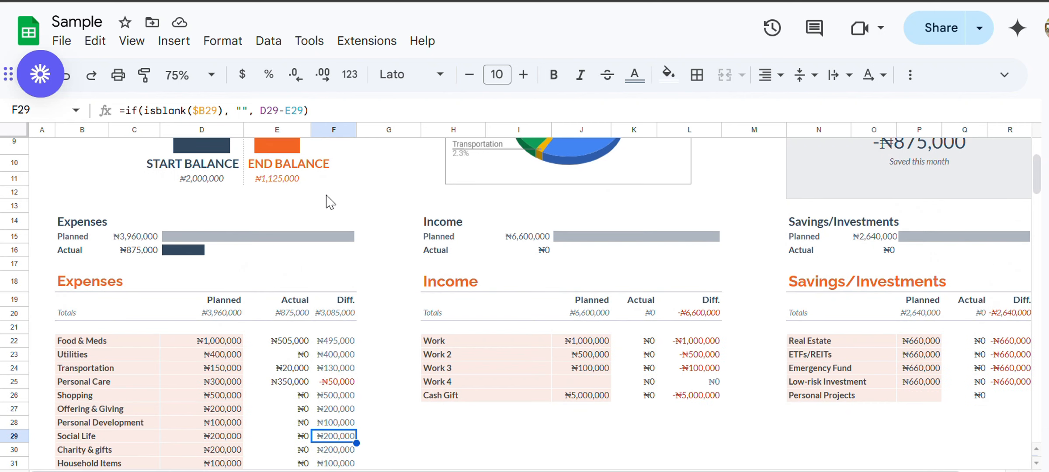
click(135, 239)
scroll(286, 366, down, 5)
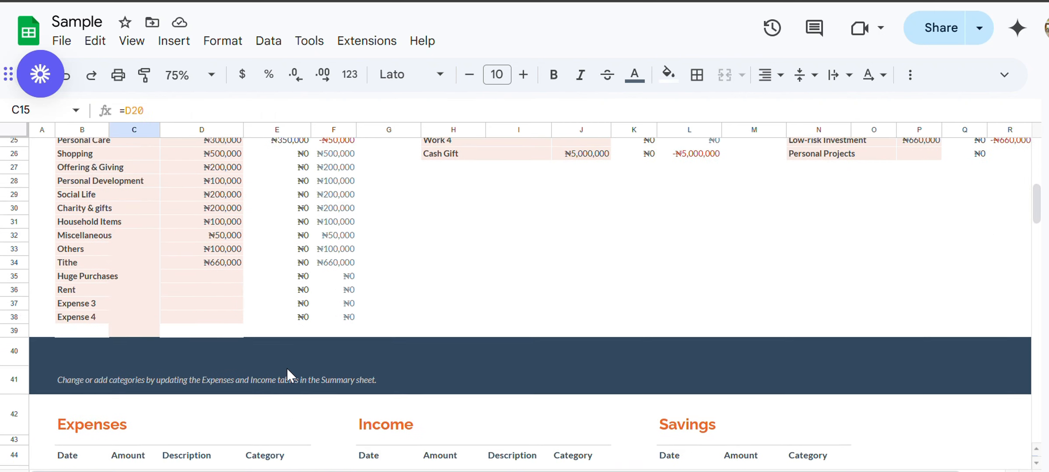
scroll(286, 366, down, 5)
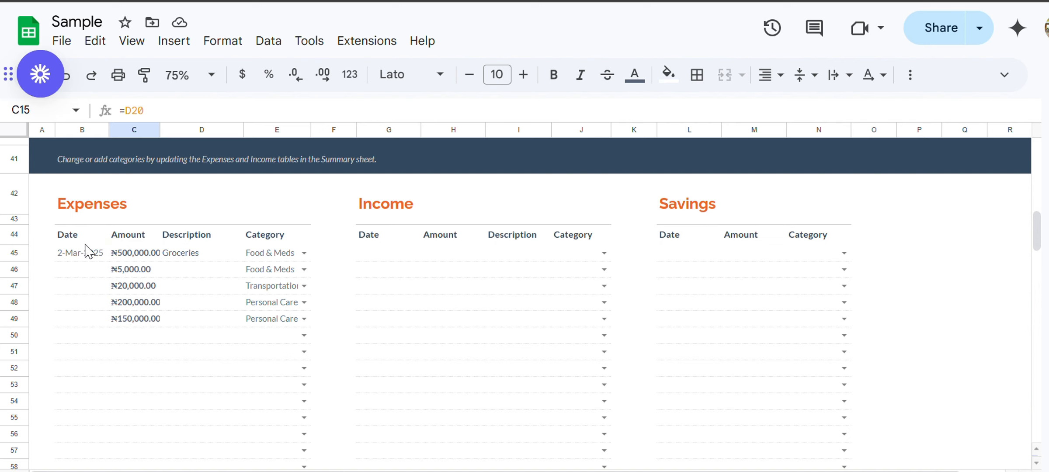
drag(79, 256, 95, 330)
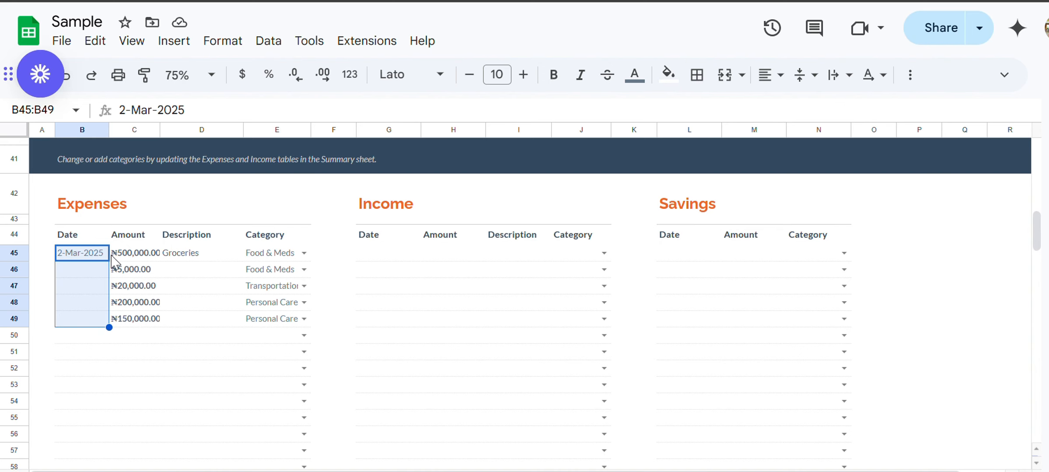
click(88, 269)
click(89, 321)
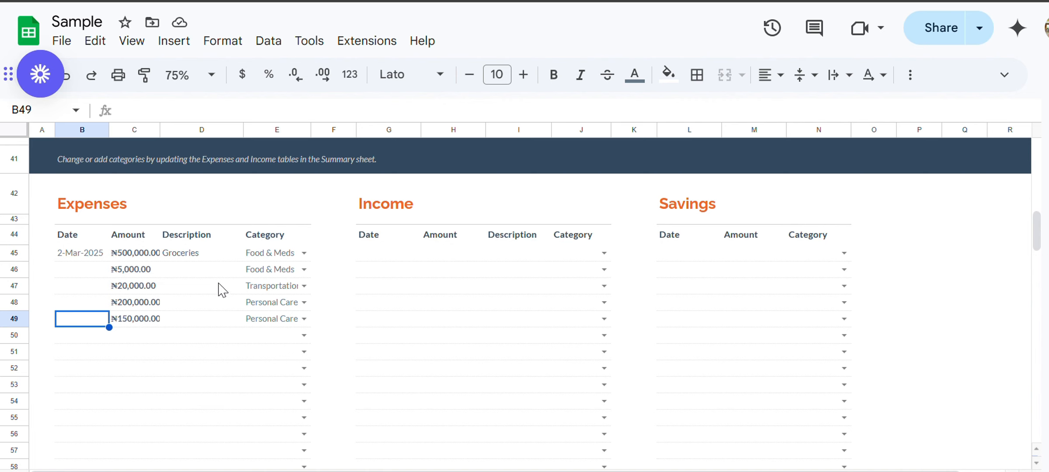
Enter 600000 as the first income amount in cell H45.
scroll(439, 264, up, 2)
click(445, 303)
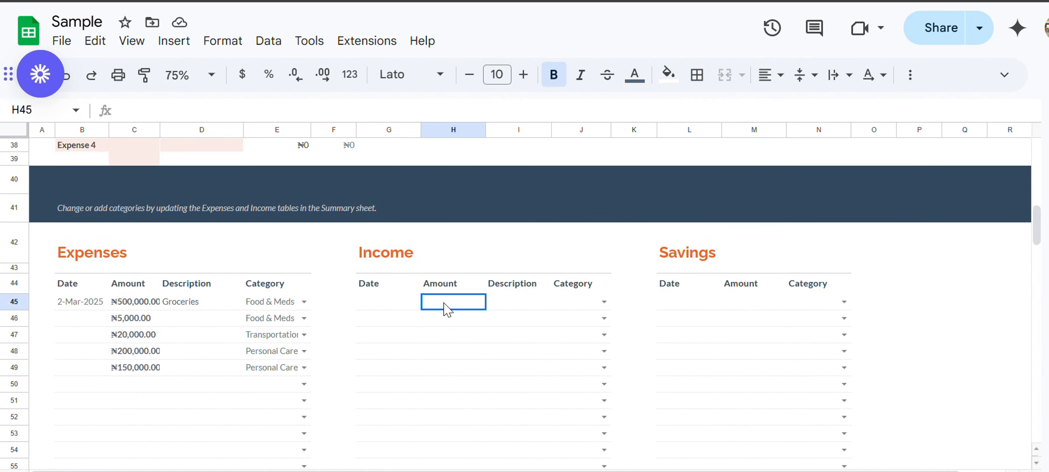
text(600000)
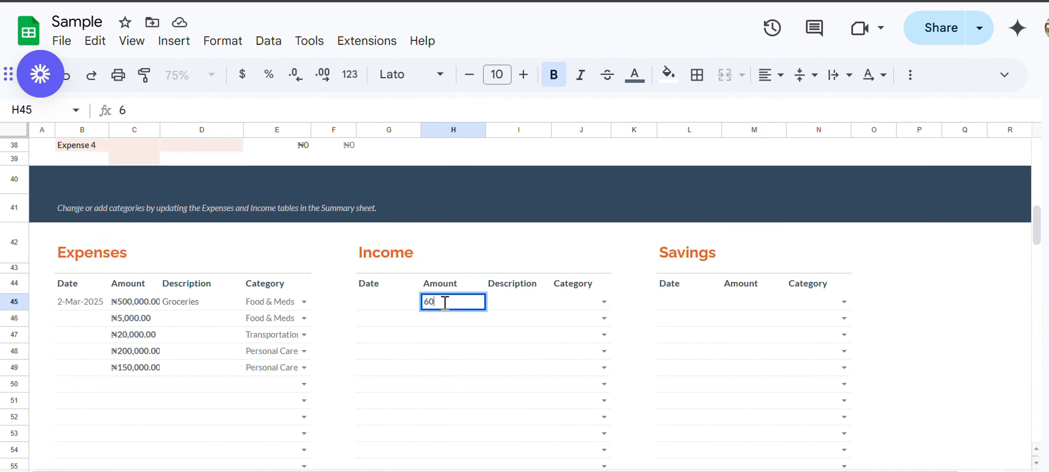
click(471, 368)
Replace the income amount in cell H45 with 100000.
double_click(458, 302)
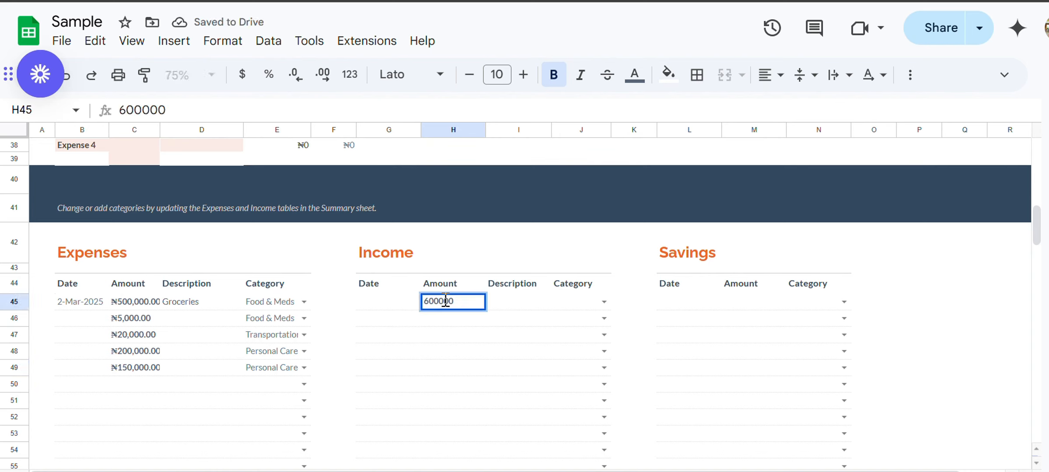
drag(459, 302, 335, 306)
text(100000)
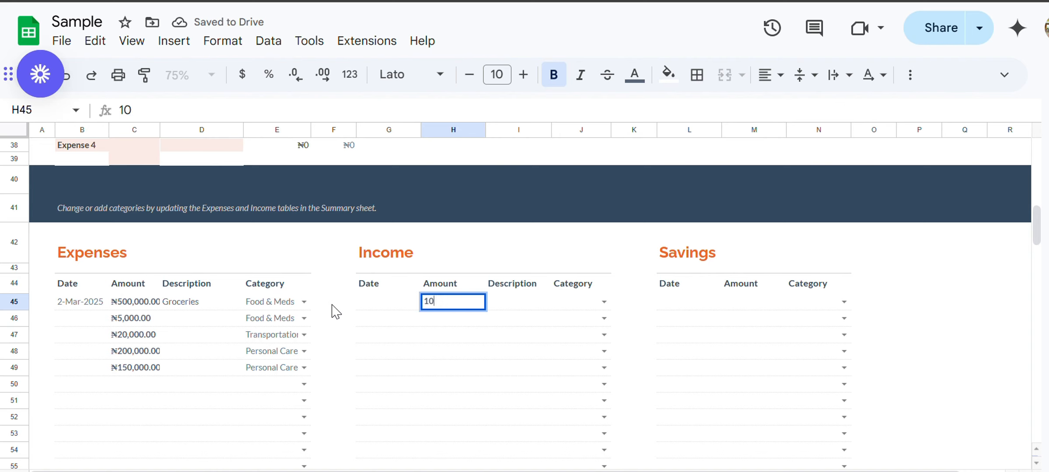
click(471, 369)
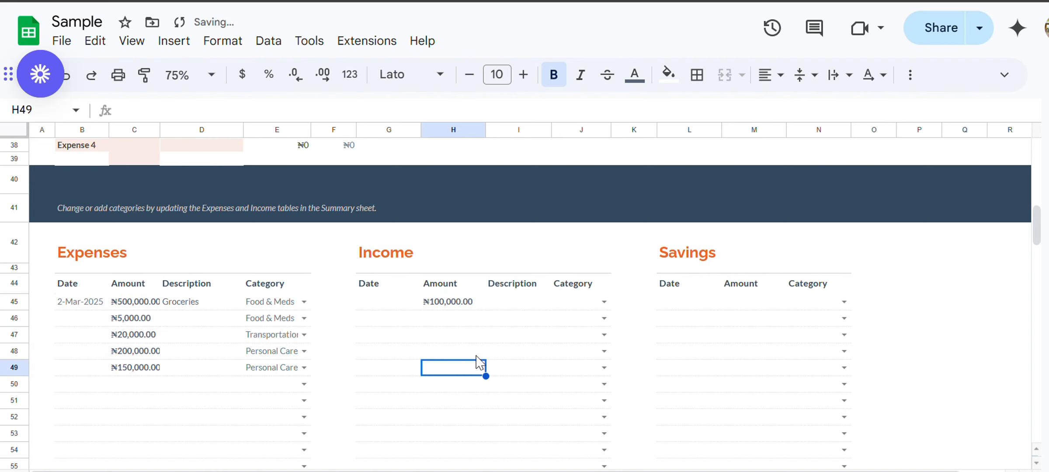
Correct the income amount in cell H45 to 1000000.
click(444, 290)
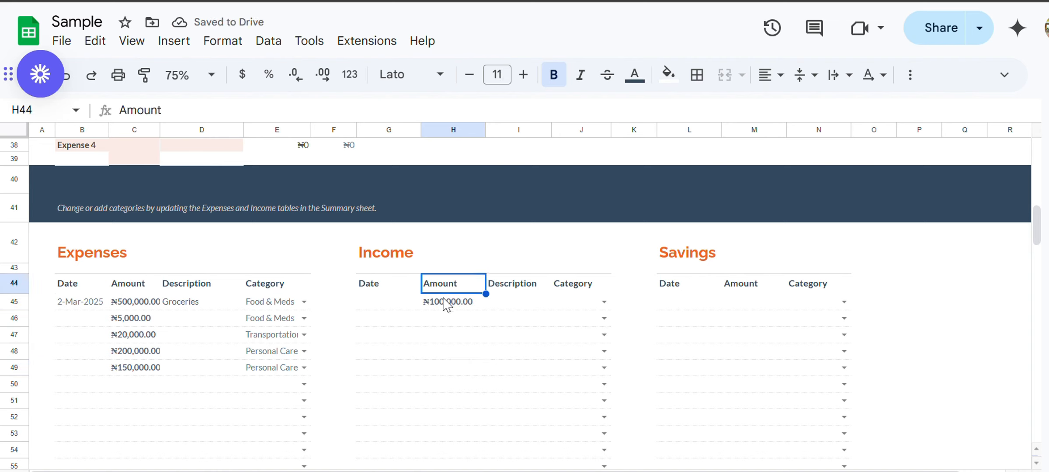
click(446, 301)
click(338, 105)
text(0)
key(Return)
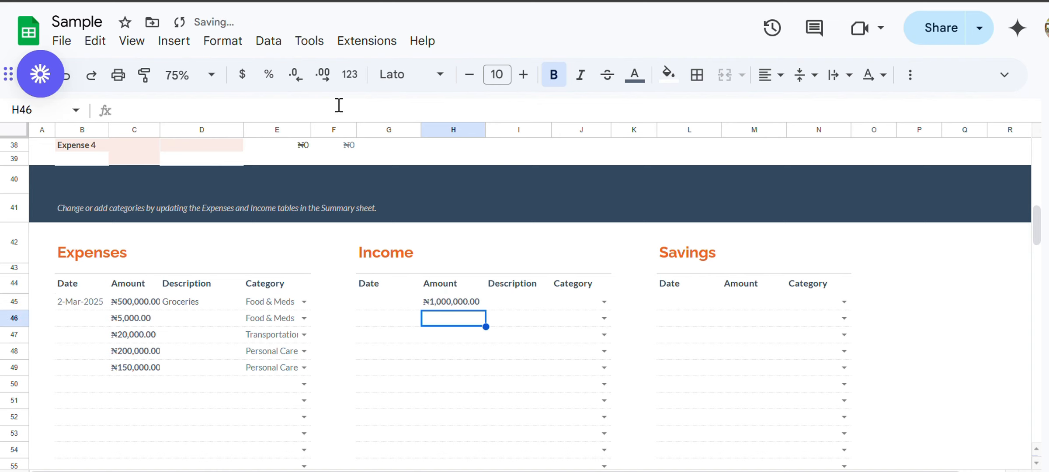
Assign the Work category to the income entry in row 45 and enter gghk as its description.
click(608, 301)
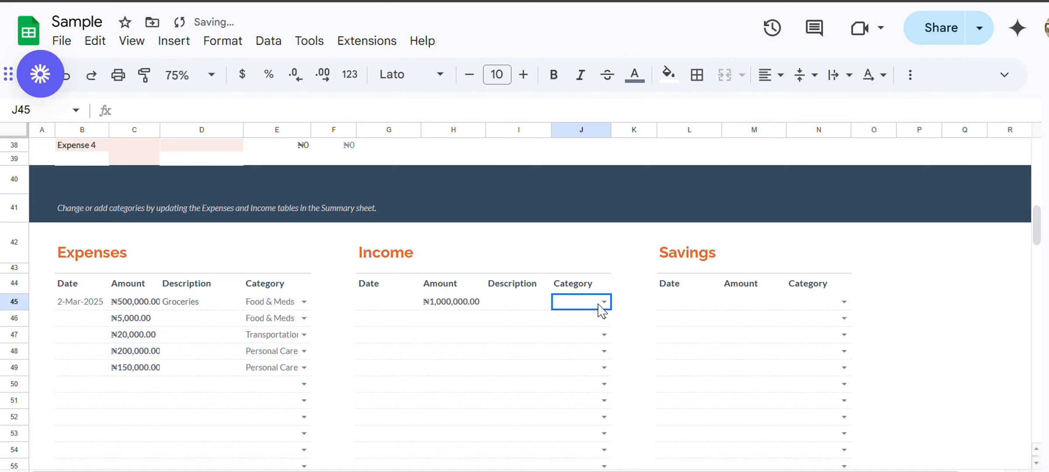
click(605, 302)
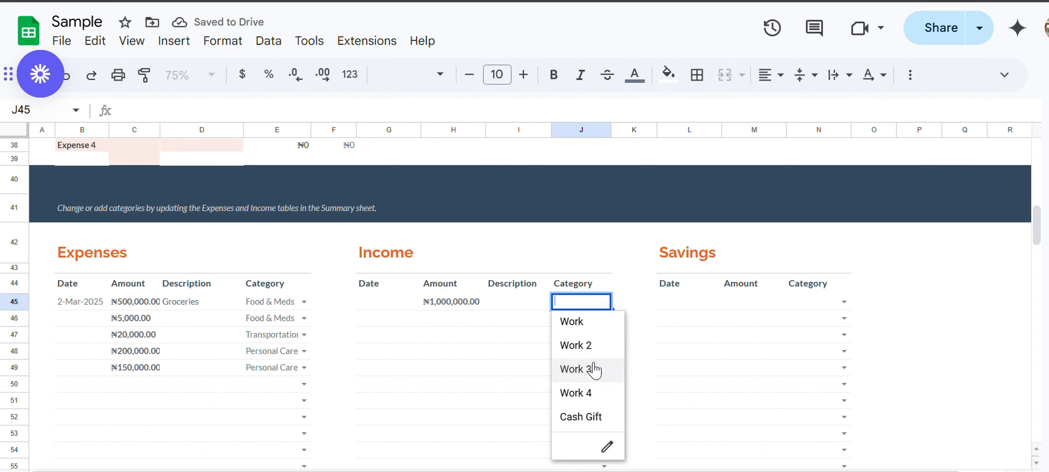
click(588, 322)
click(507, 306)
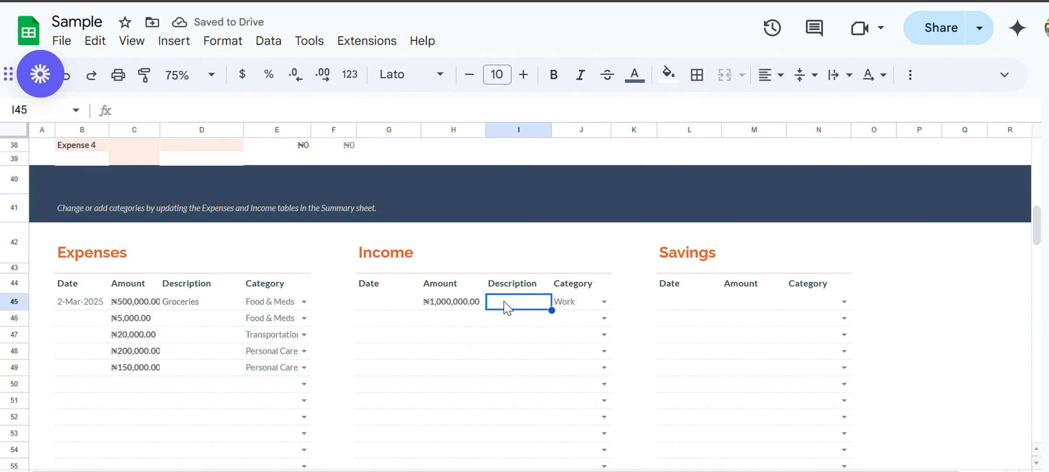
text(gghk)
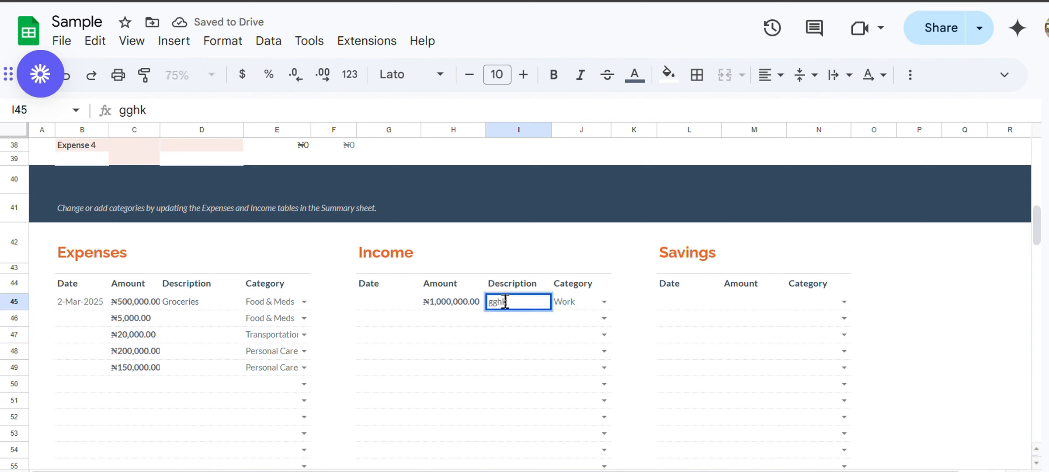
click(496, 400)
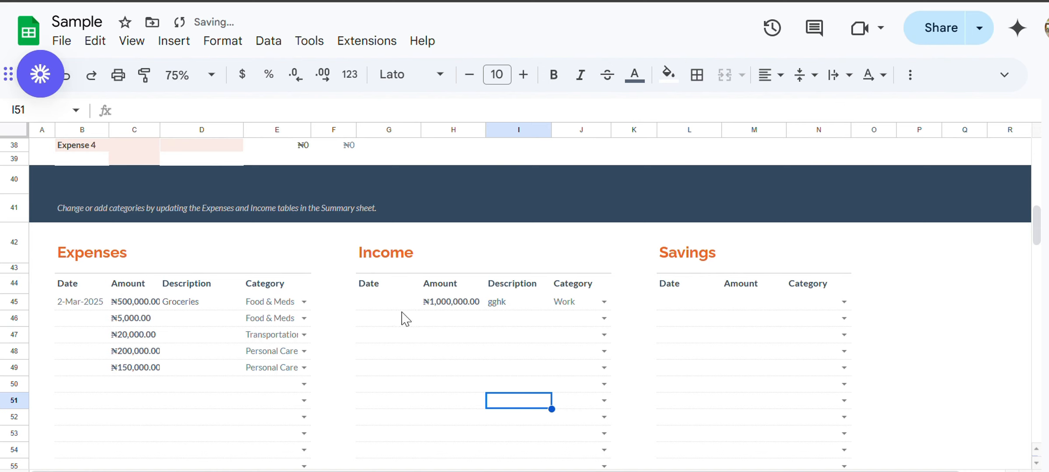
Enter 2-Mar-2025 as the date of the first income entry in cell G45.
click(383, 306)
text(2)
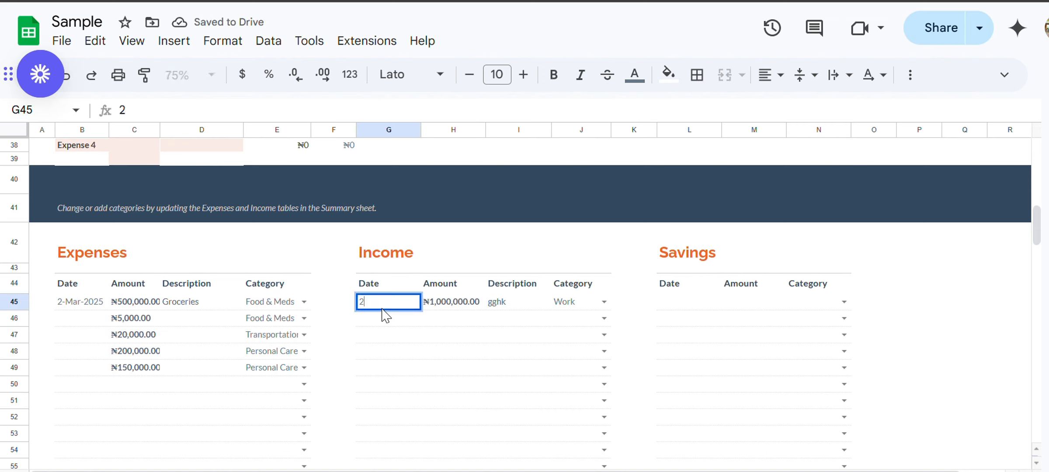
text(-mar)
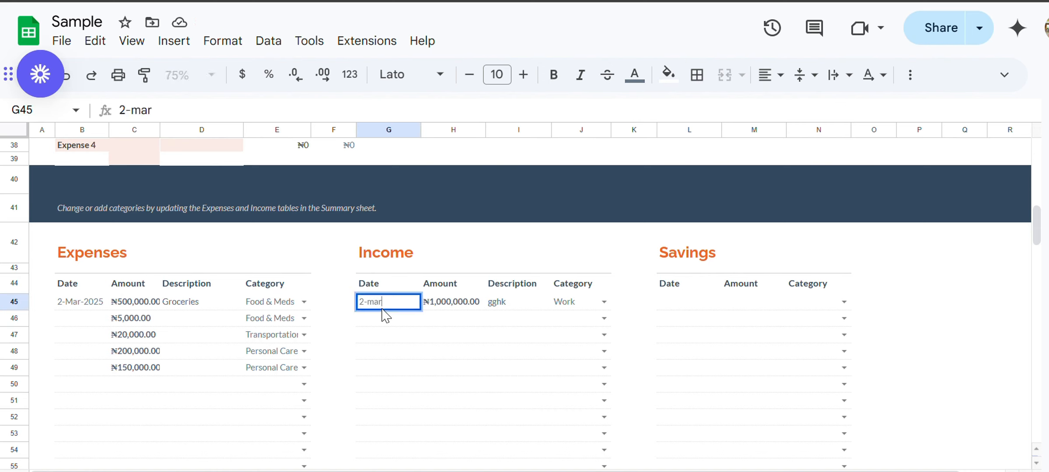
text(-2025)
click(392, 354)
click(375, 303)
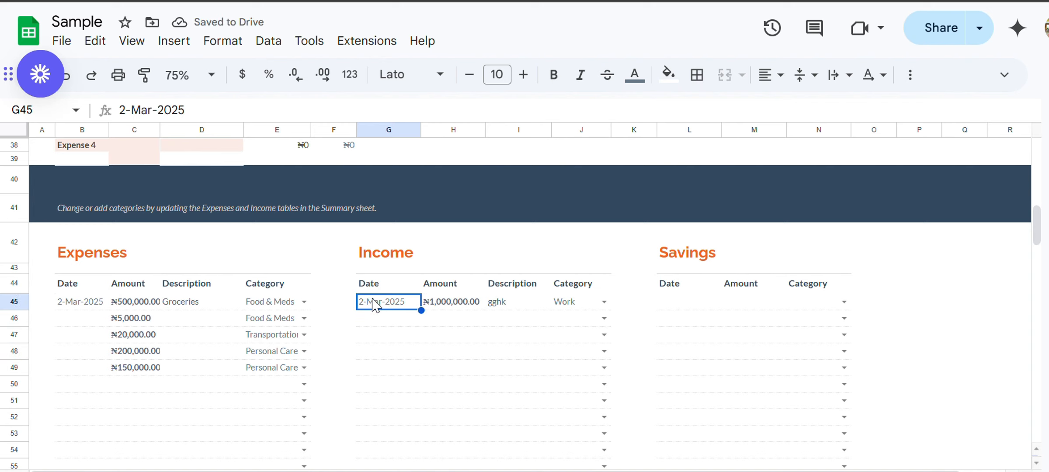
right_click(375, 304)
click(362, 353)
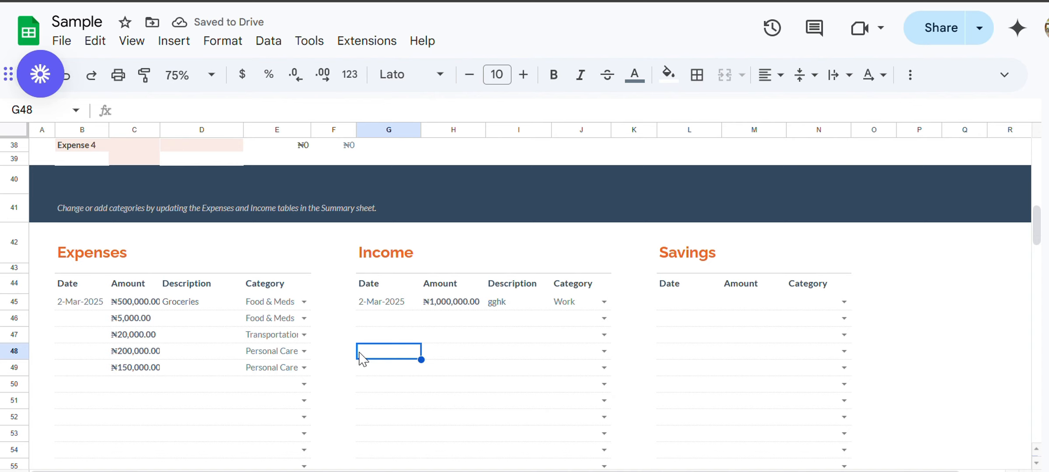
click(373, 309)
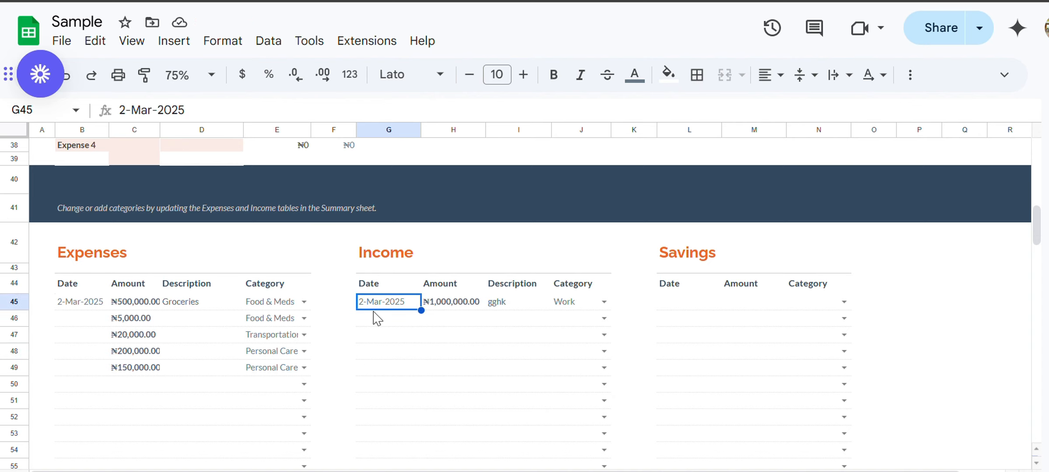
Check the Actual and Diff. formulas for the Work income category in K22 and L22.
scroll(535, 356, up, 5)
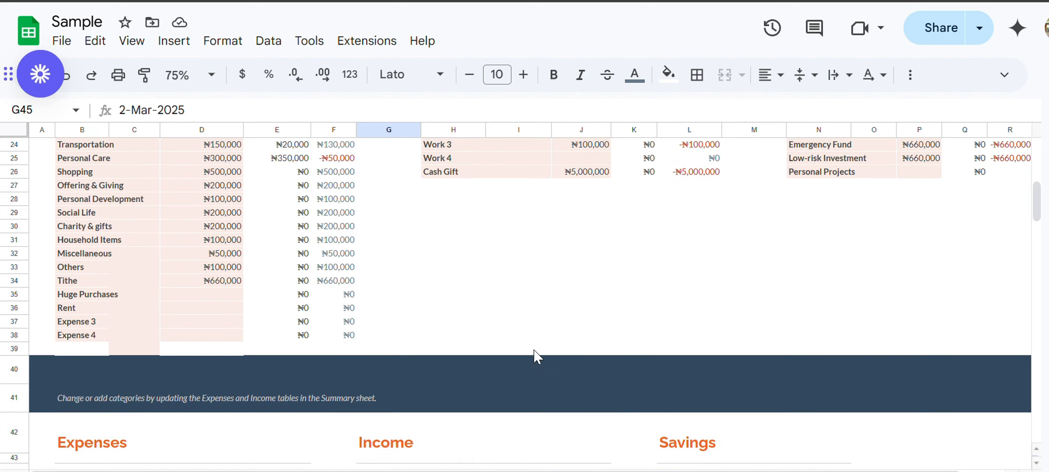
scroll(537, 356, up, 2)
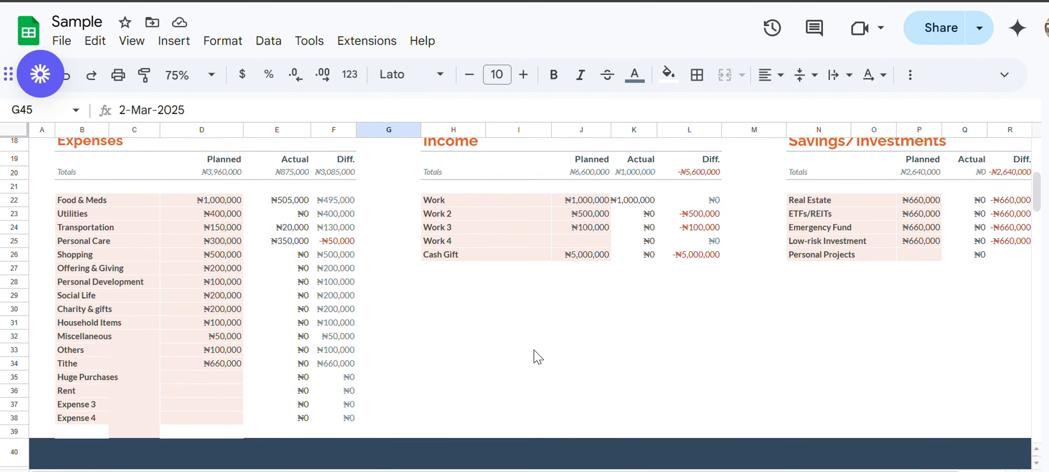
click(635, 204)
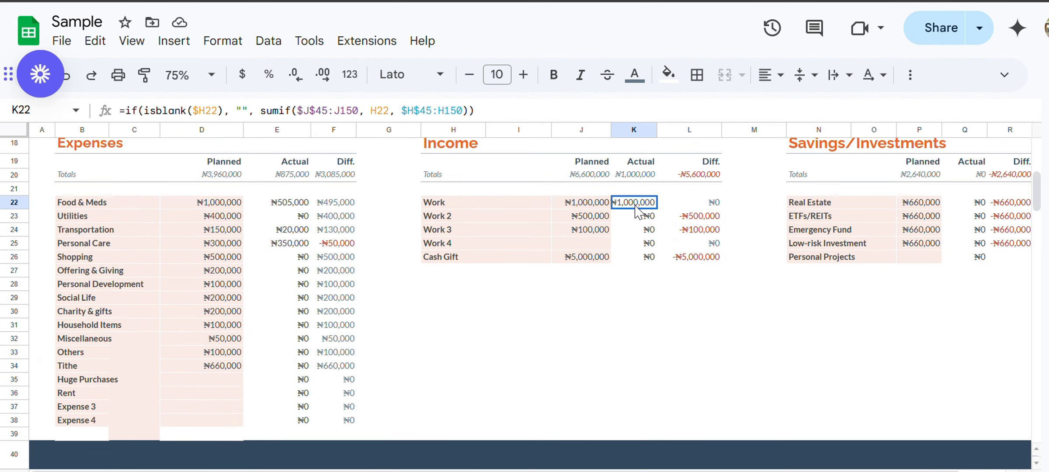
click(717, 204)
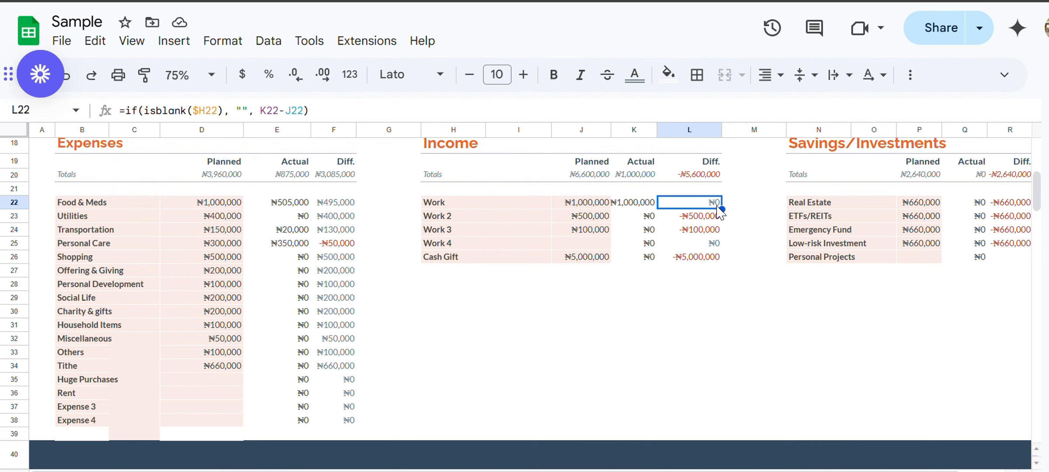
Enter 6000000 as the first savings amount in cell M45.
scroll(651, 334, right, 1)
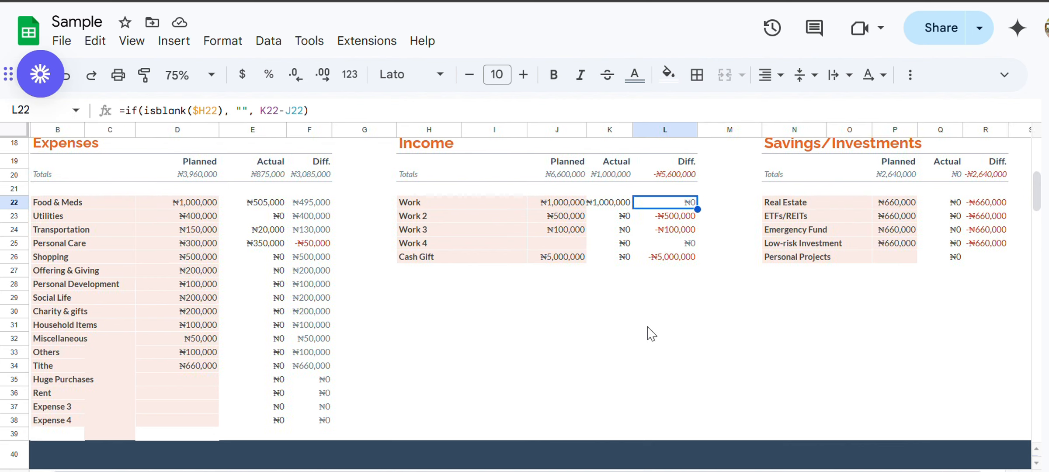
scroll(648, 330, right, 1)
scroll(648, 332, down, 5)
click(694, 393)
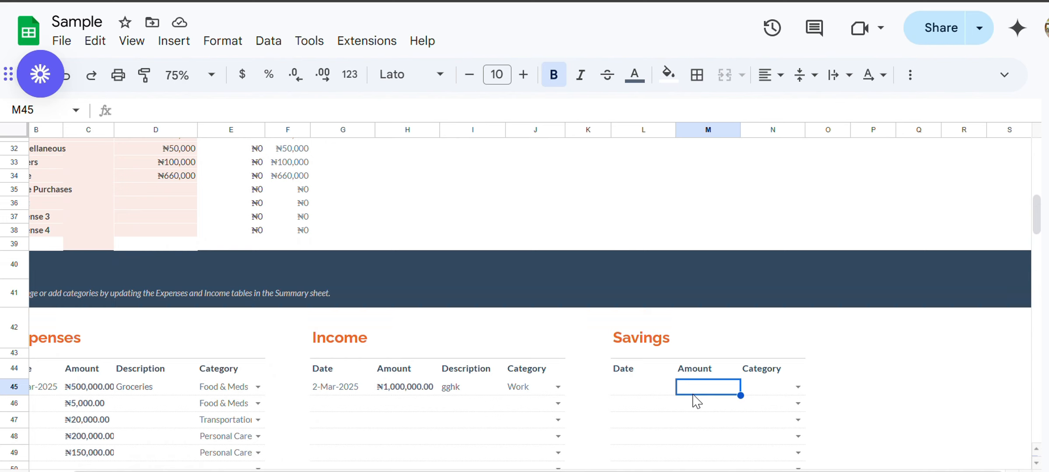
text(600)
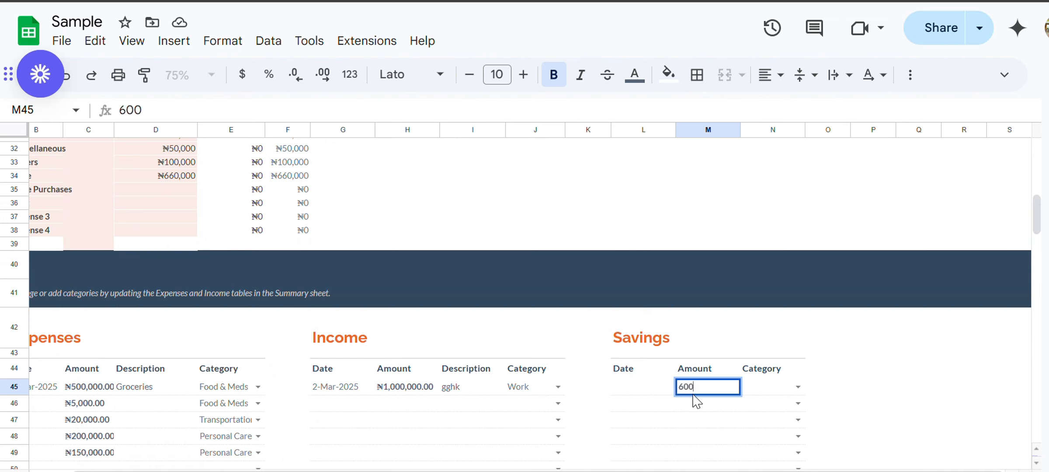
text(0000)
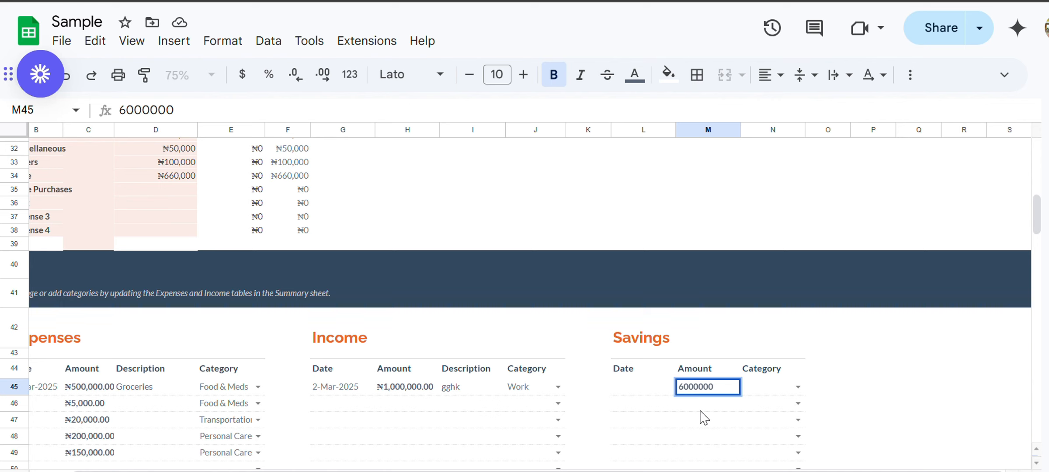
key(Return)
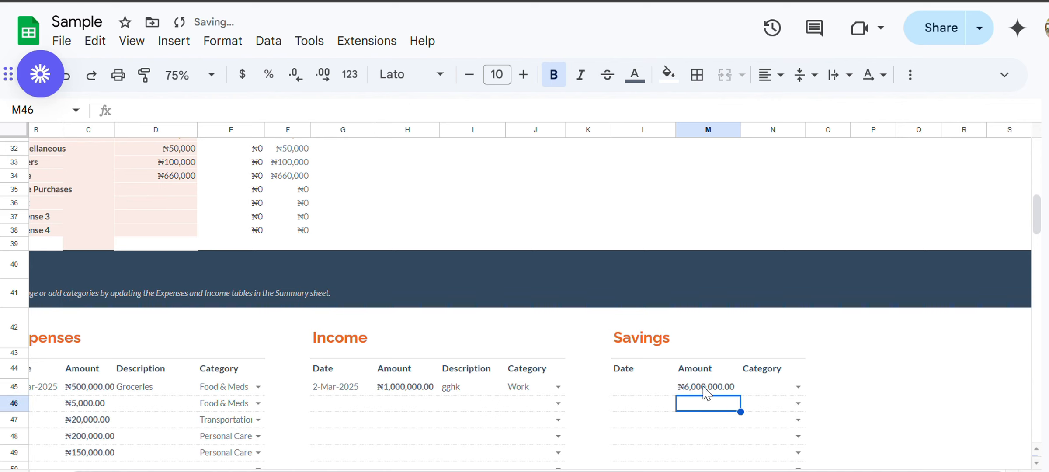
Correct the savings amount in cell M45 to 600000 and assign Real Estate as its category.
click(703, 387)
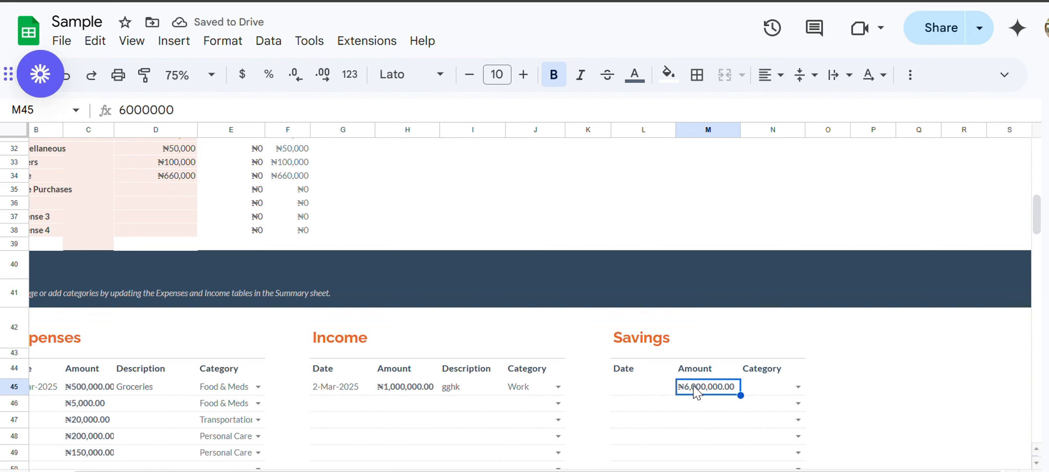
click(447, 110)
key(BackSpace)
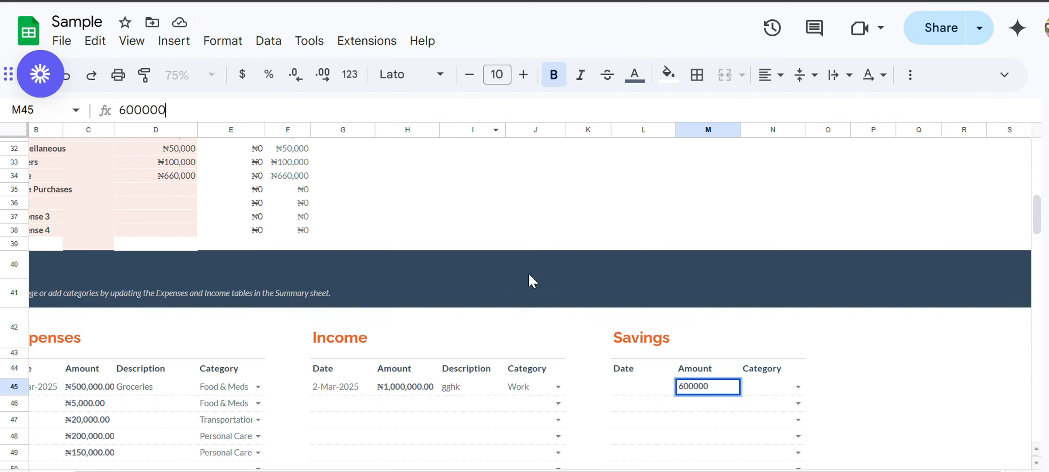
click(618, 404)
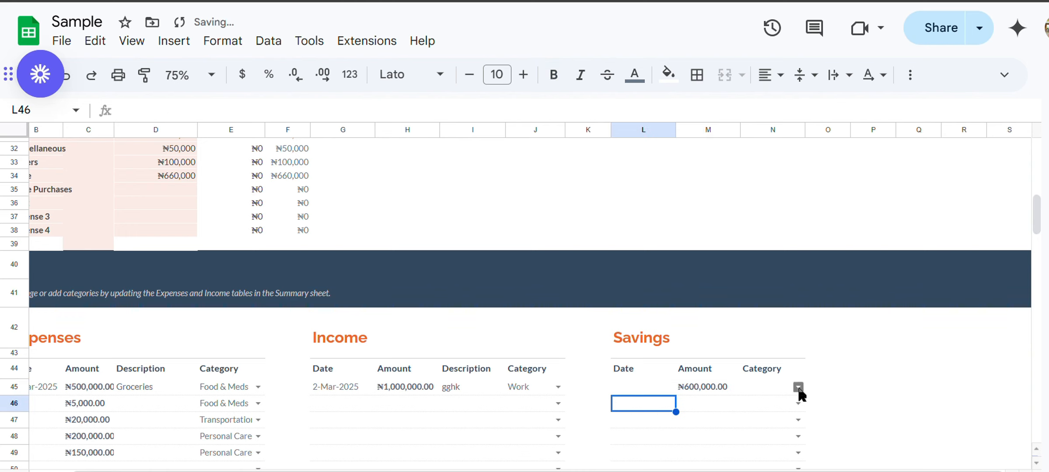
click(798, 387)
click(789, 276)
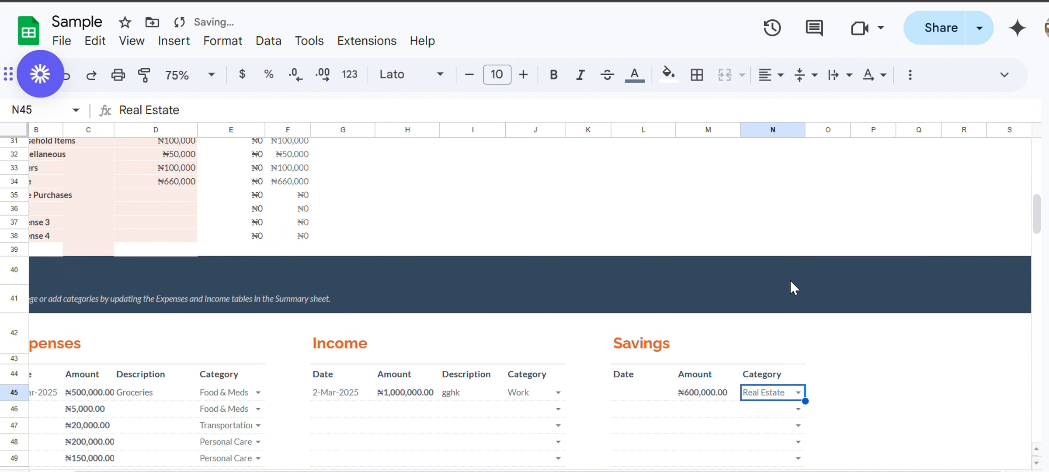
Check the Actual and Diff. formulas for the Real Estate savings category in Q22 and R22.
scroll(790, 281, up, 1)
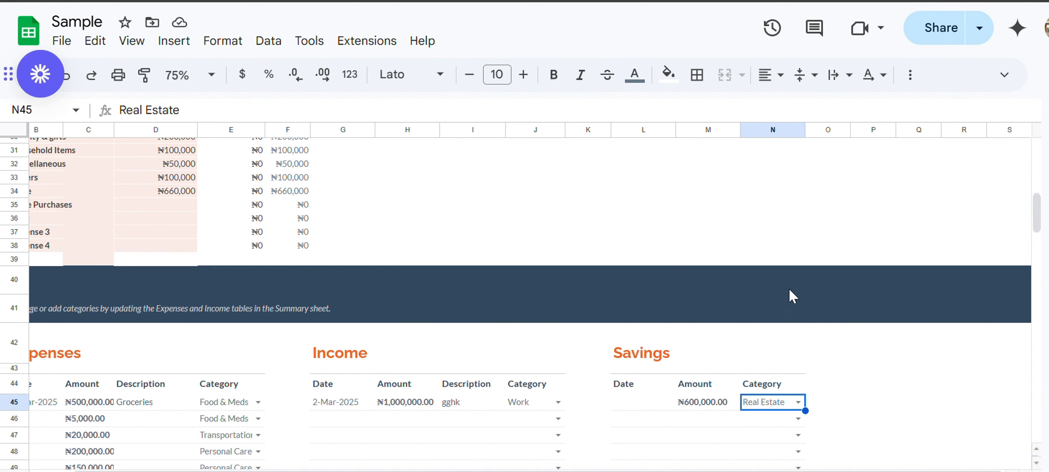
scroll(771, 301, up, 5)
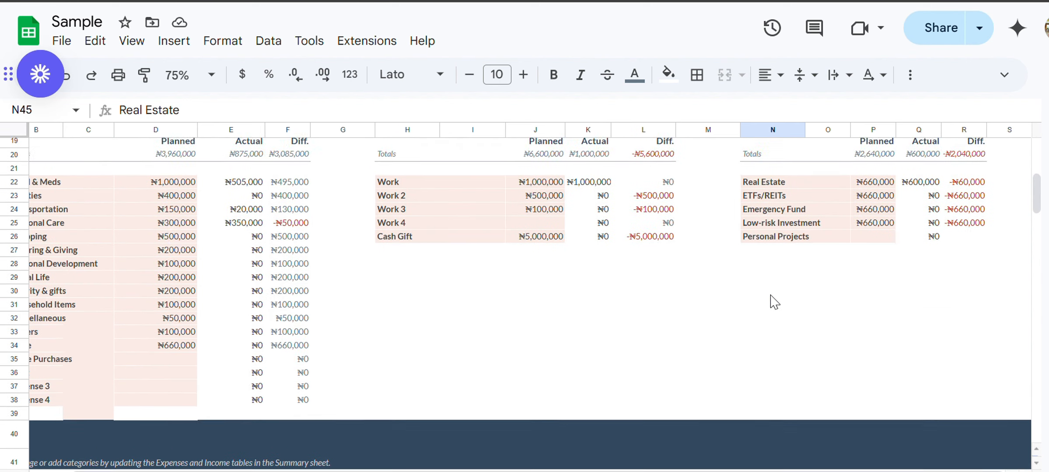
drag(887, 183, 916, 185)
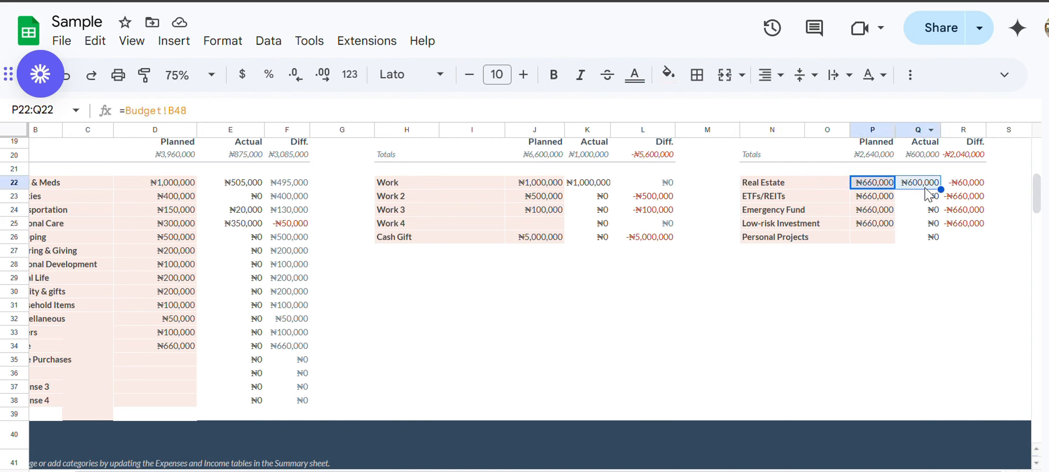
click(925, 188)
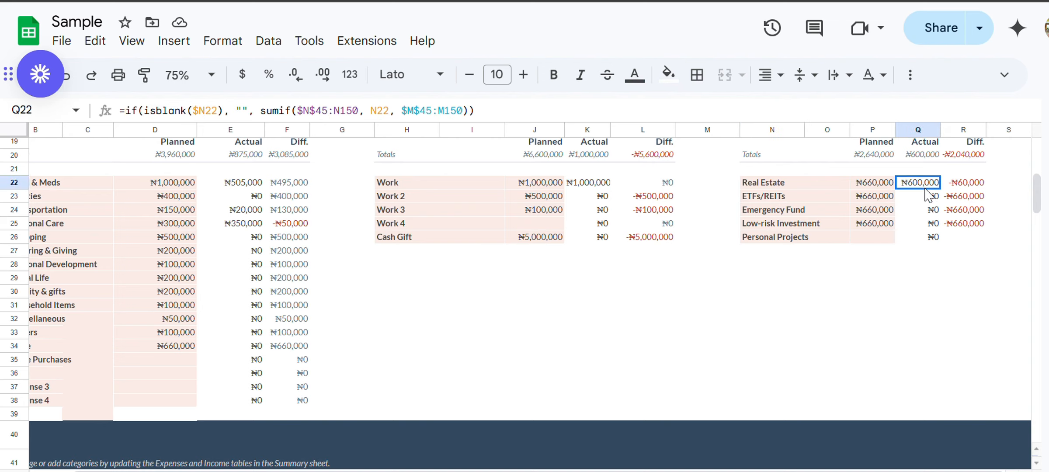
click(973, 189)
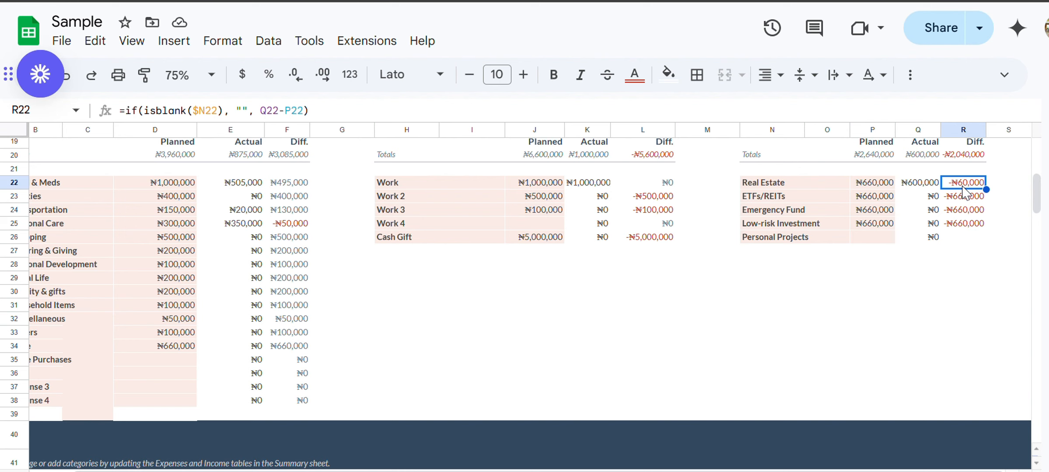
Examine the Month's Expense pie chart in the January sheet's summary area.
click(789, 266)
scroll(788, 269, up, 3)
scroll(787, 271, up, 3)
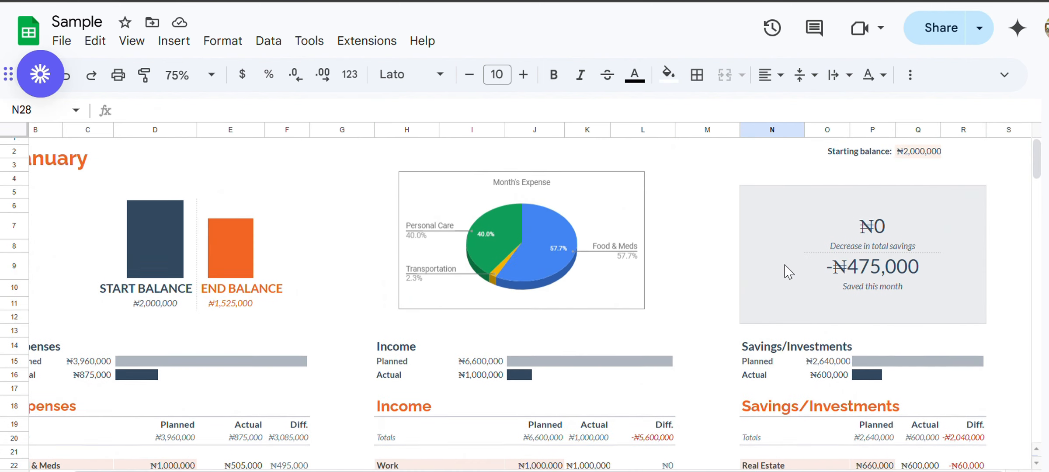
scroll(788, 271, left, 1)
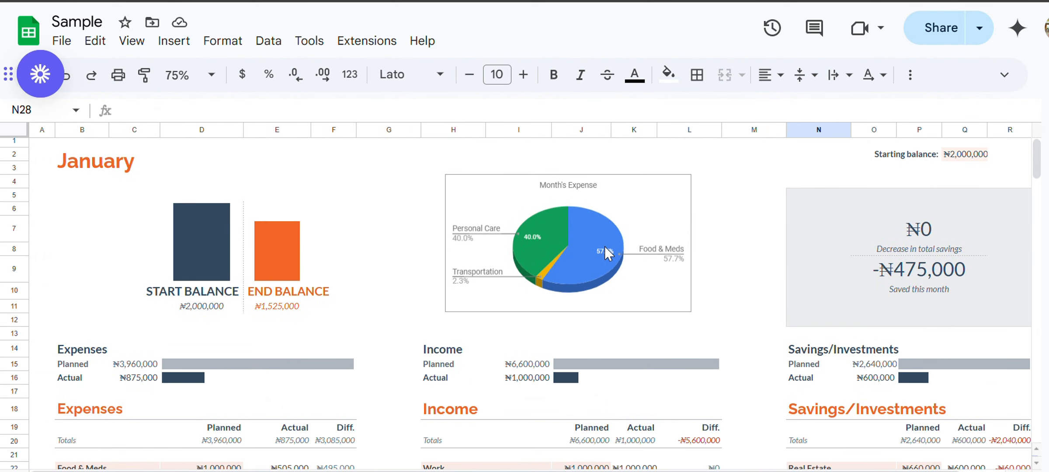
click(604, 246)
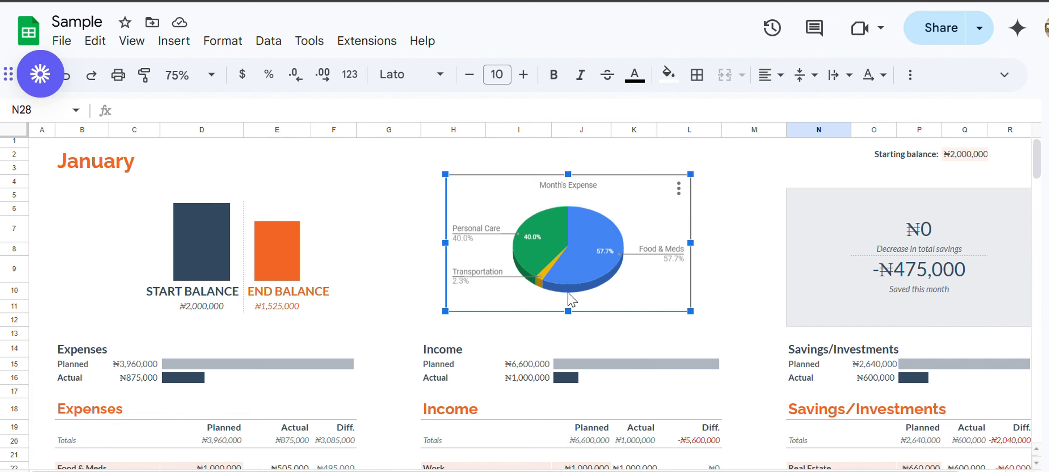
mouse_move(533, 234)
mouse_move(591, 269)
scroll(734, 265, down, 1)
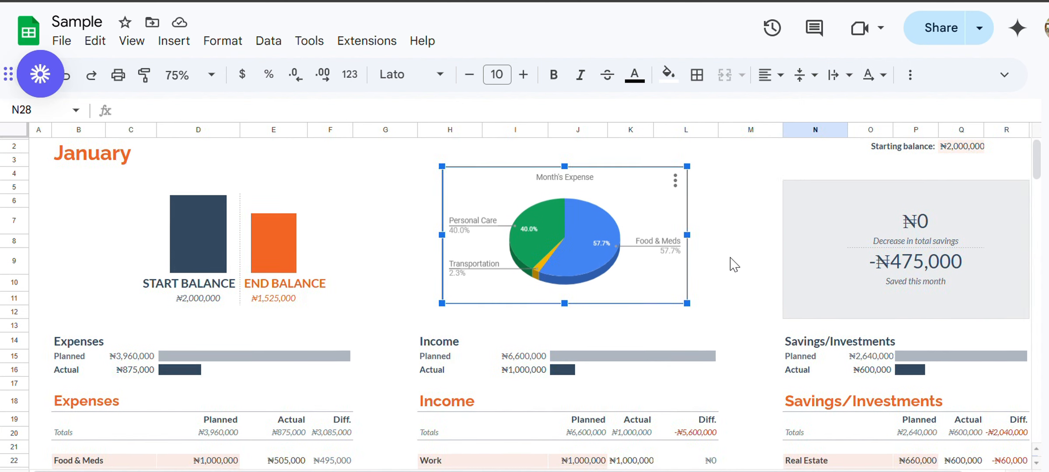
Check the end balance formula in E11 and the actual income formula in I16.
scroll(735, 265, left, 1)
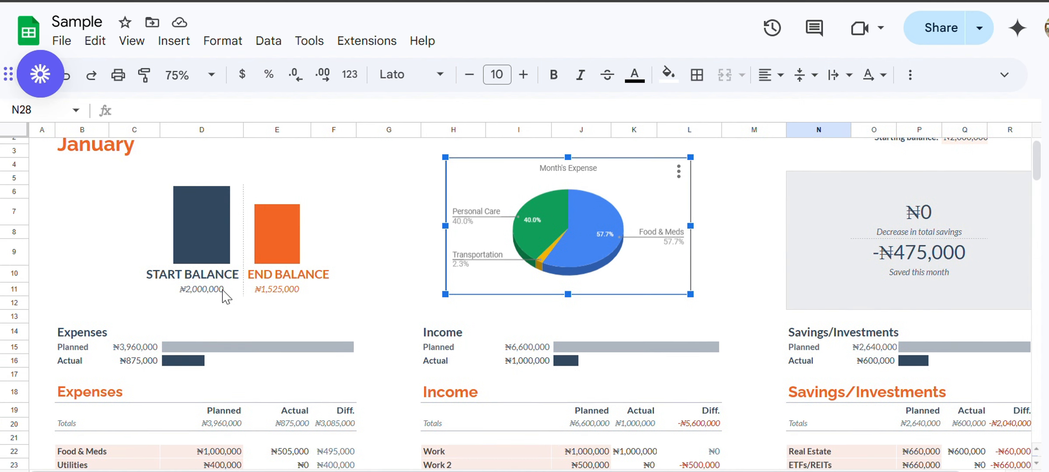
click(281, 290)
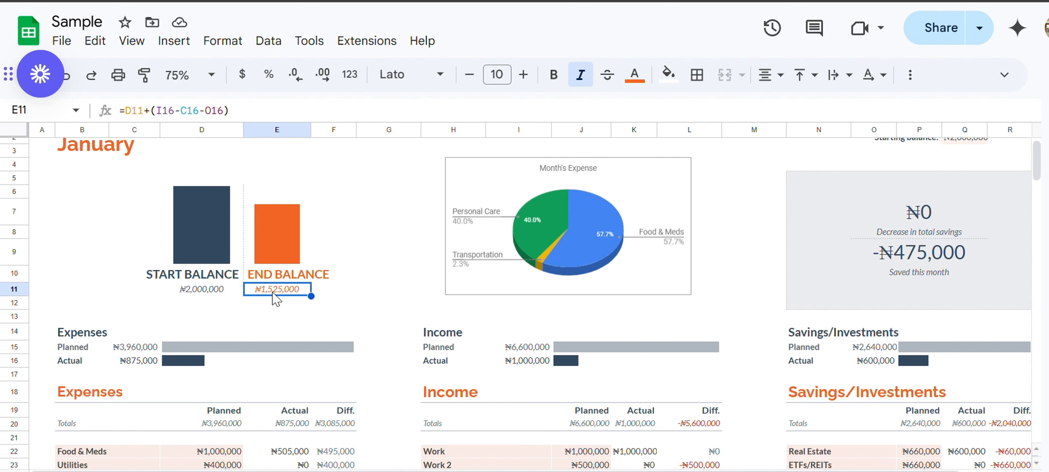
scroll(281, 302, down, 1)
scroll(281, 302, down, 1)
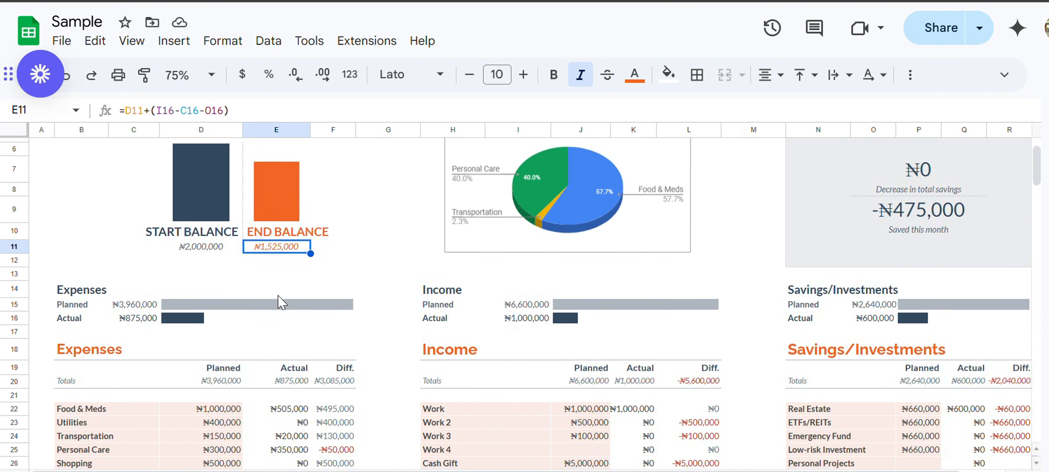
click(535, 311)
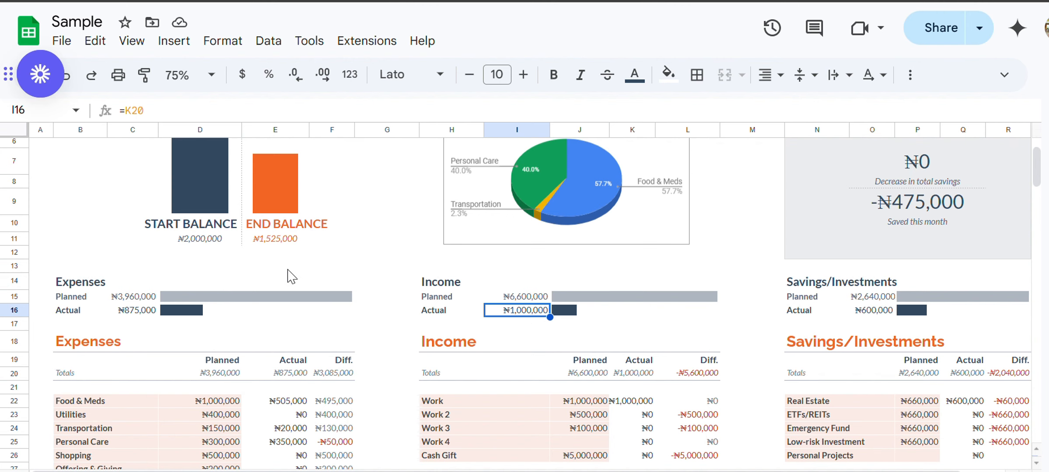
Trace the end balance in E11 back to the starting balance in Q2 and the actual income in I16.
scroll(590, 280, up, 3)
click(967, 160)
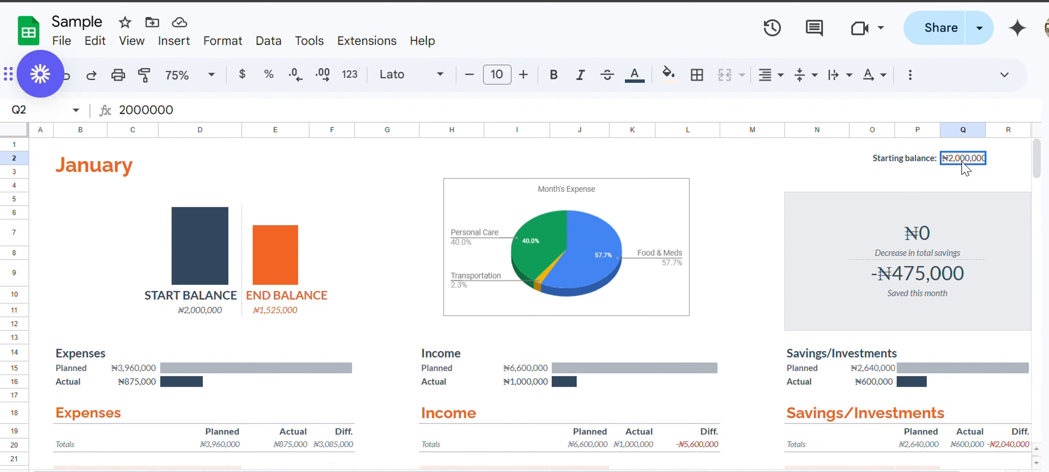
scroll(896, 179, down, 1)
scroll(896, 179, right, 1)
click(510, 333)
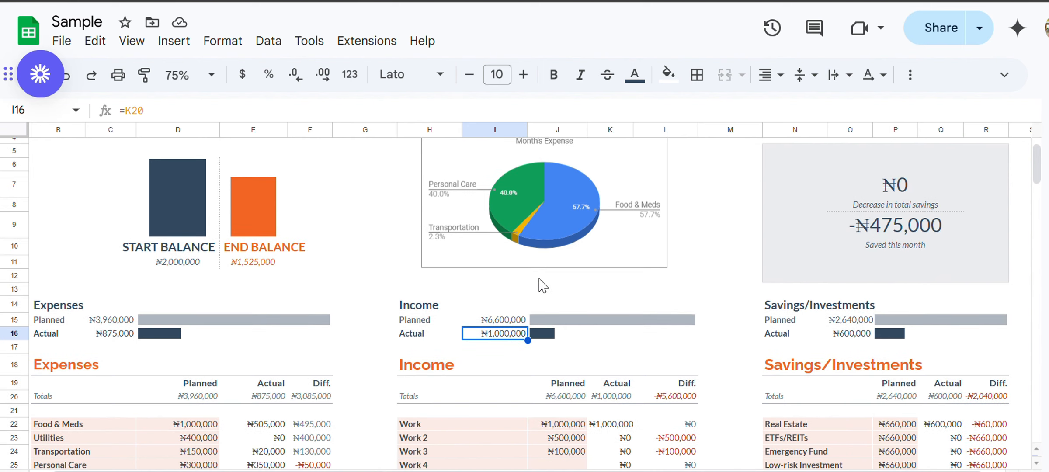
scroll(542, 286, up, 1)
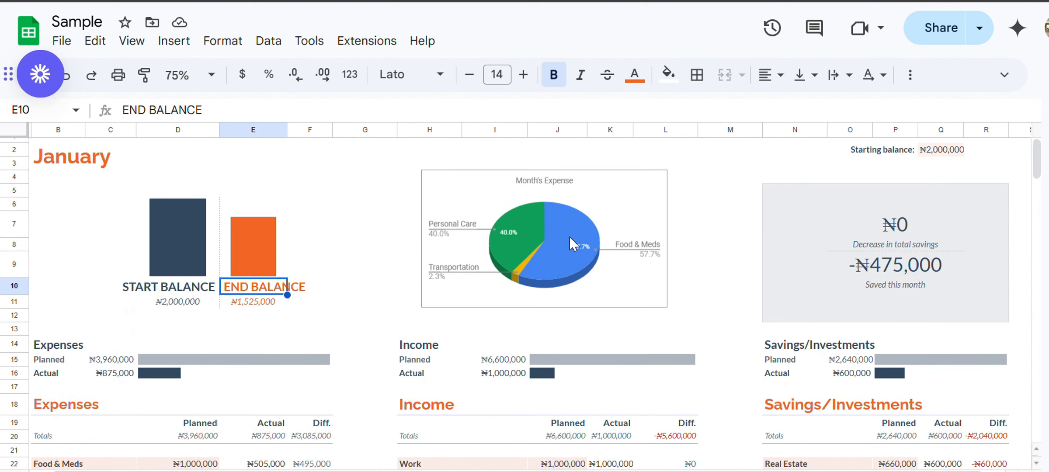
scroll(455, 274, up, 1)
click(936, 163)
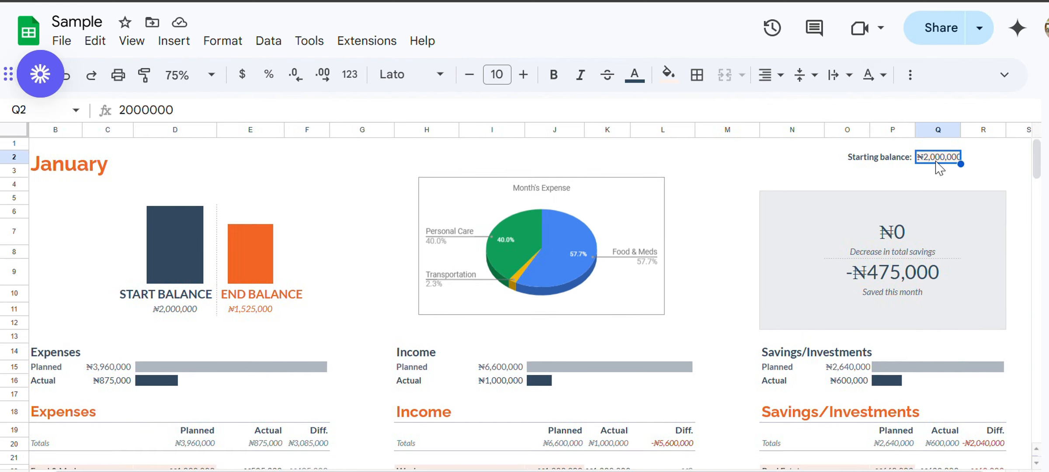
scroll(931, 172, down, 3)
click(494, 280)
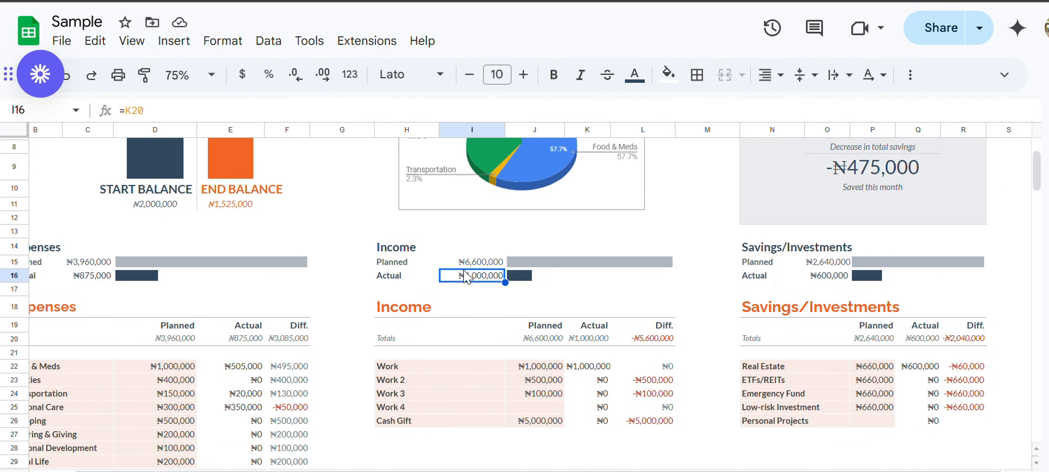
click(213, 209)
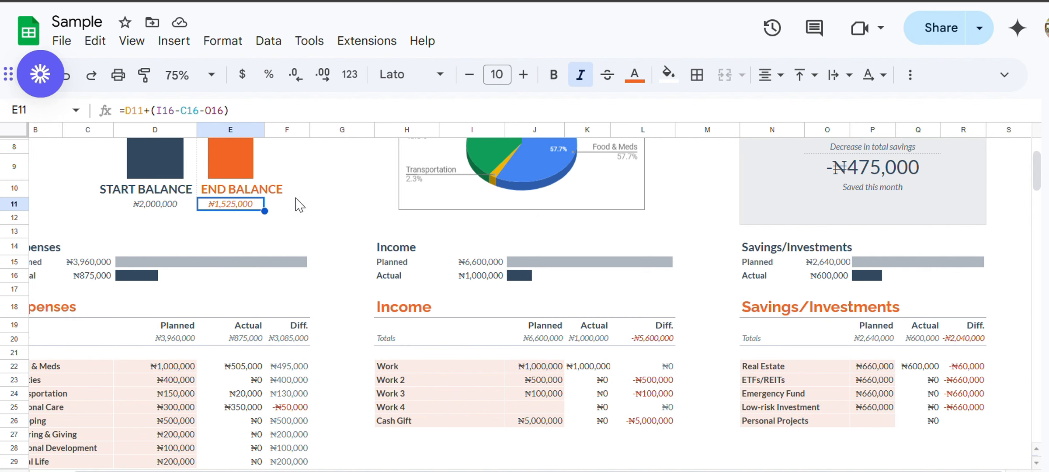
Look over the January category and entry tables and browse the February sheet and the monthly sheet after it.
scroll(310, 267, up, 3)
scroll(350, 299, down, 15)
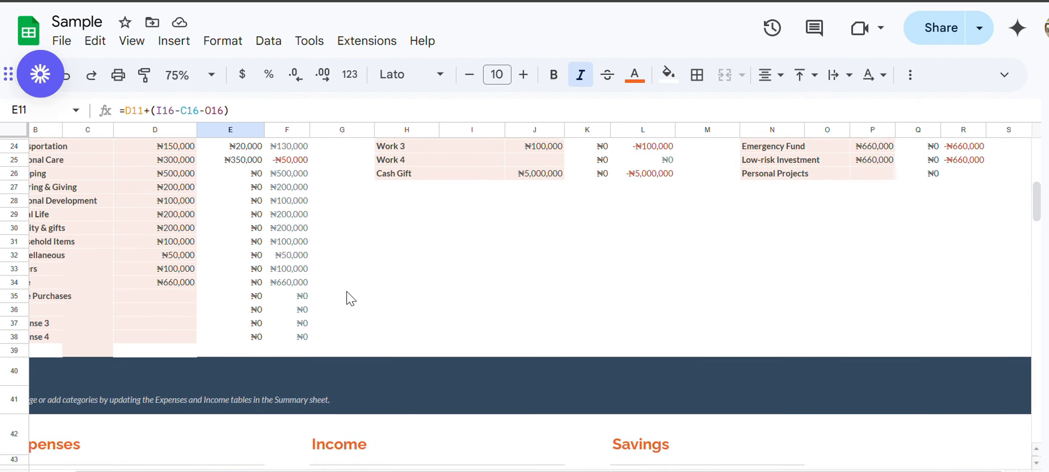
scroll(349, 299, up, 5)
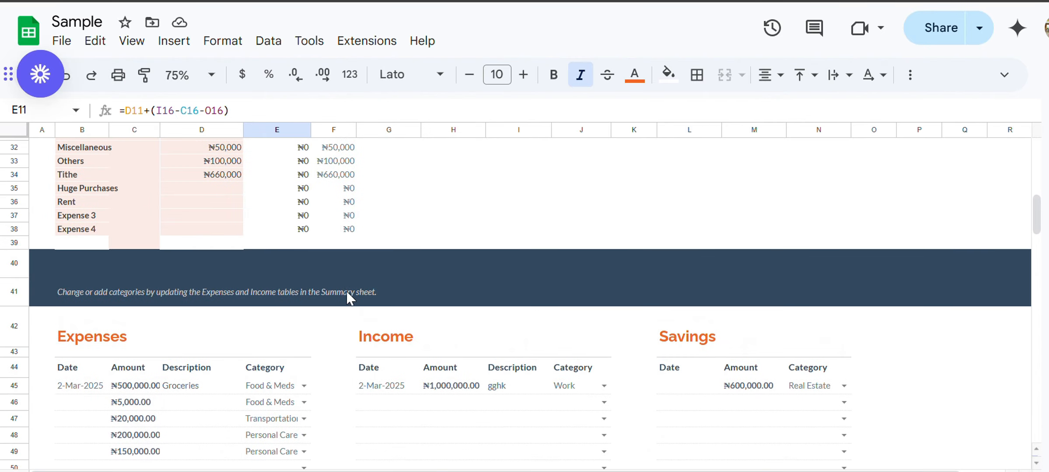
key(ctrl+Page_Down)
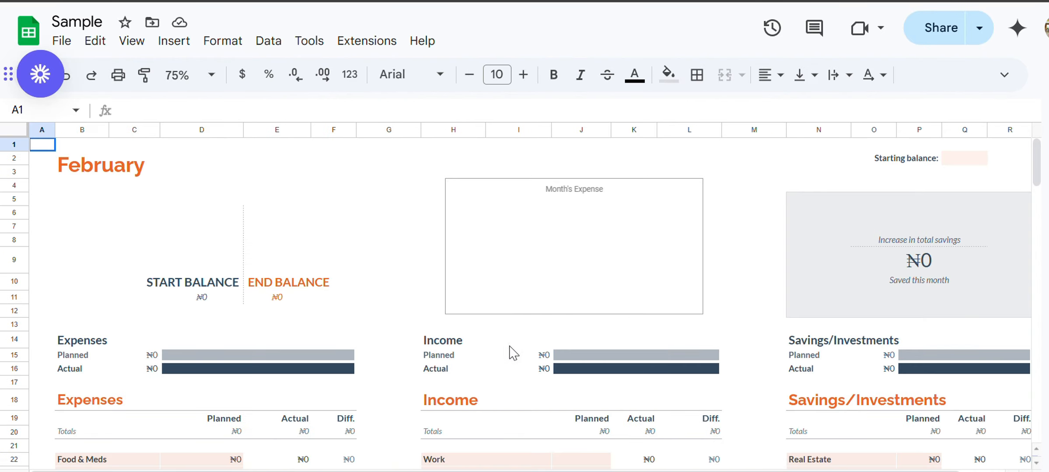
scroll(509, 341, down, 10)
key(ctrl+Page_Down)
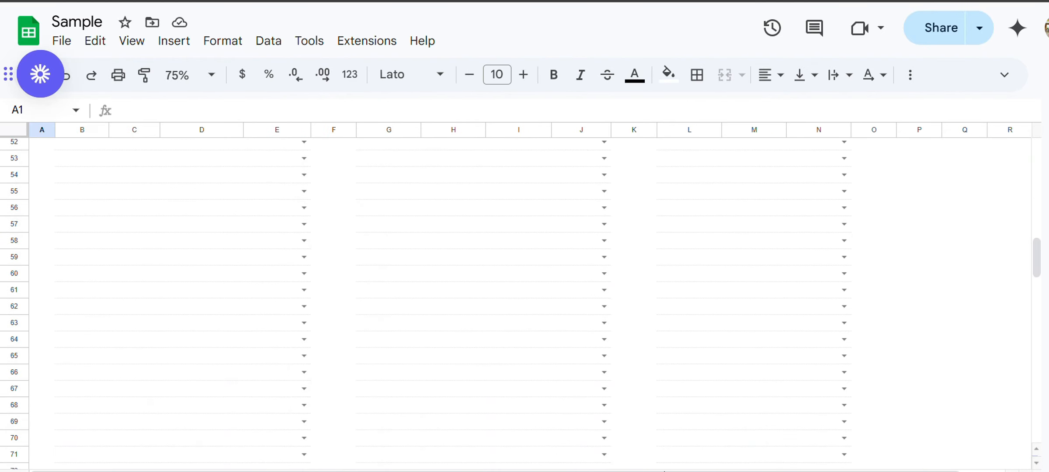
scroll(656, 366, down, 3)
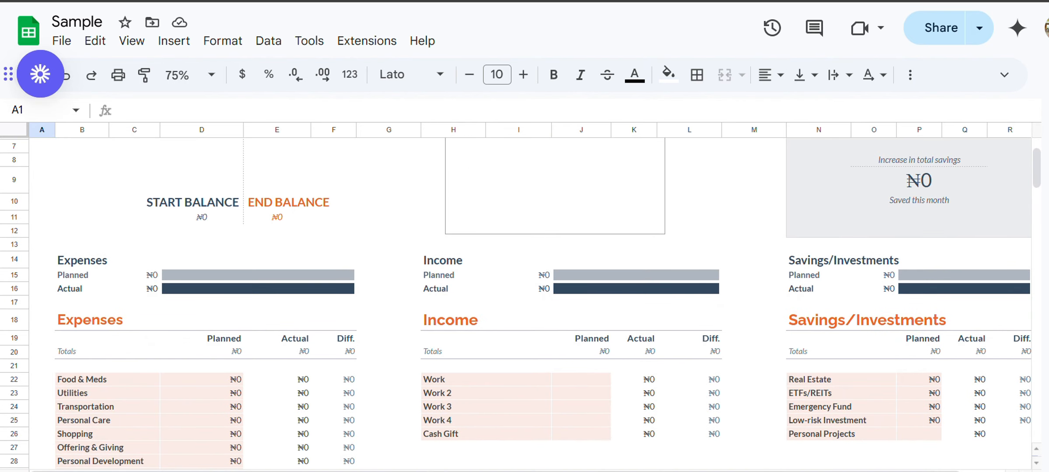
Open the yearly ACTUAL sheet and check January's Work income link in B4 and the income total formula in B10.
key(ctrl+Page_Down)
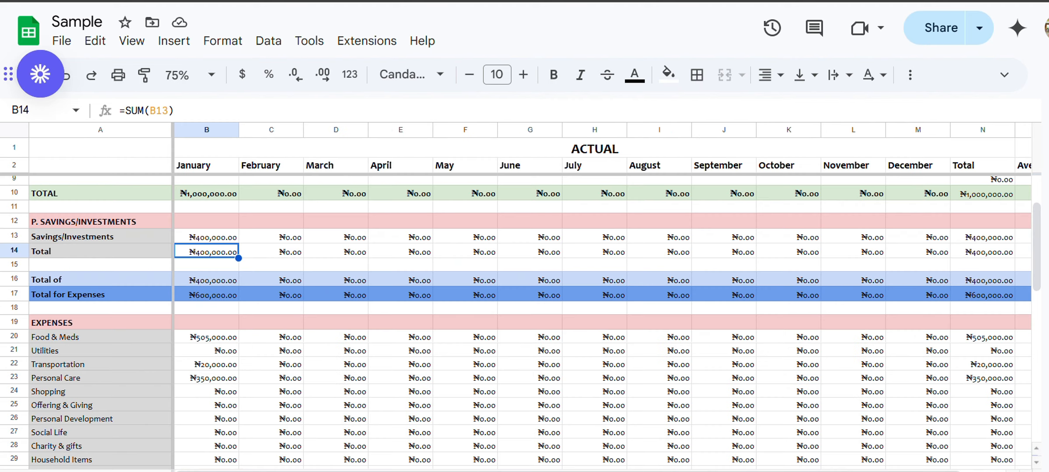
scroll(410, 385, up, 3)
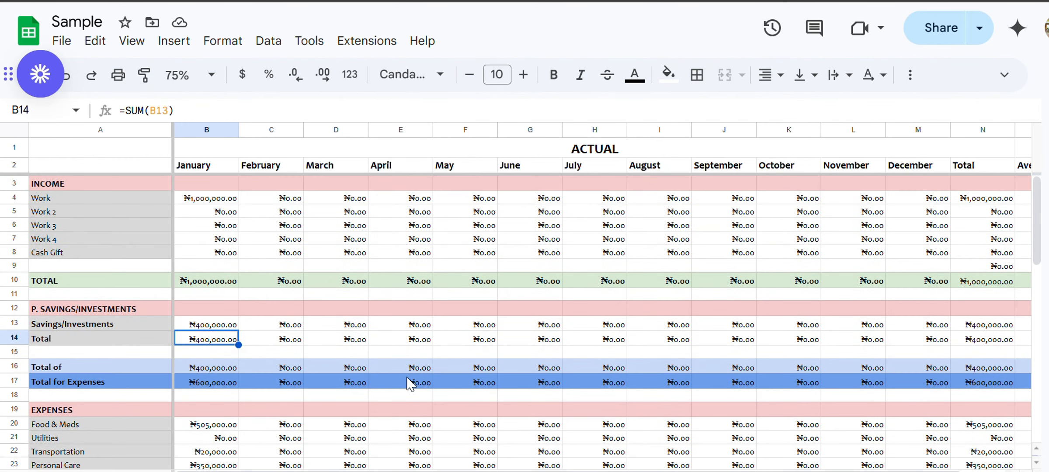
click(195, 202)
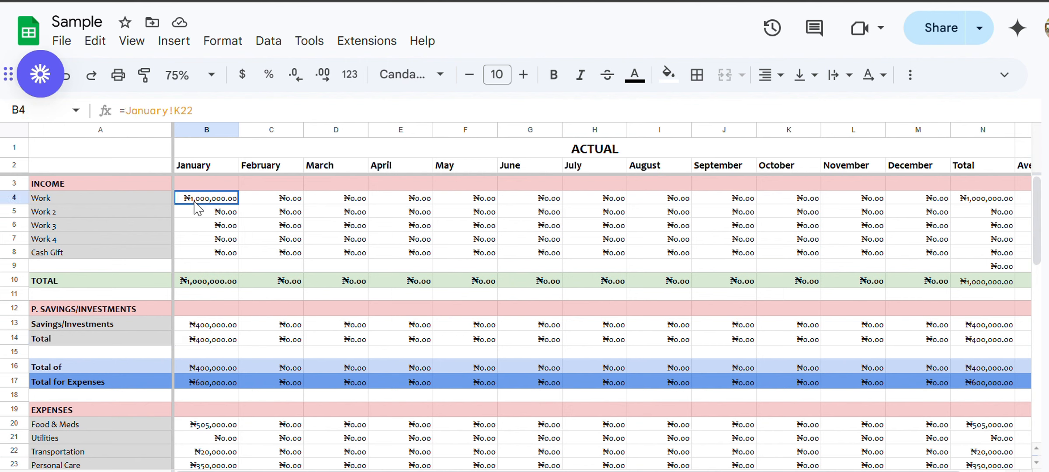
click(219, 280)
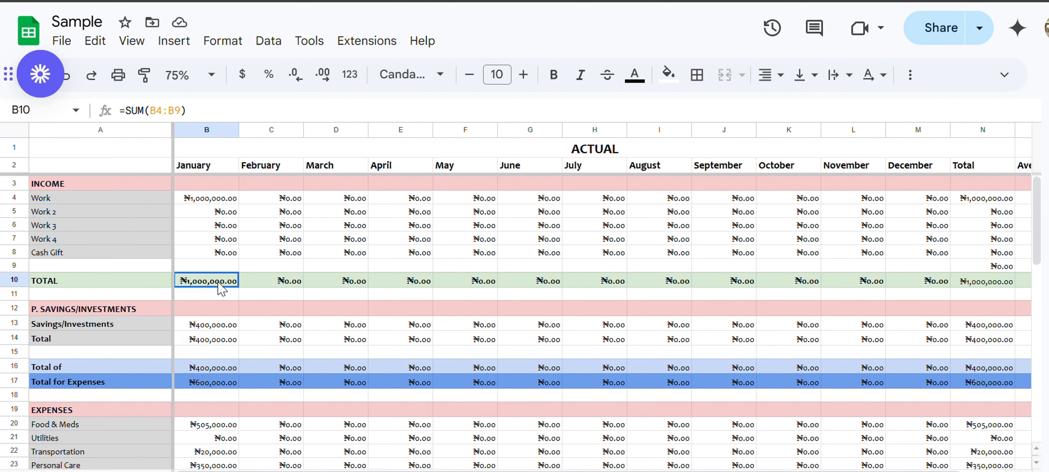
Check how January's Savings/Investments formula in B13 draws on the income total in B10.
click(223, 327)
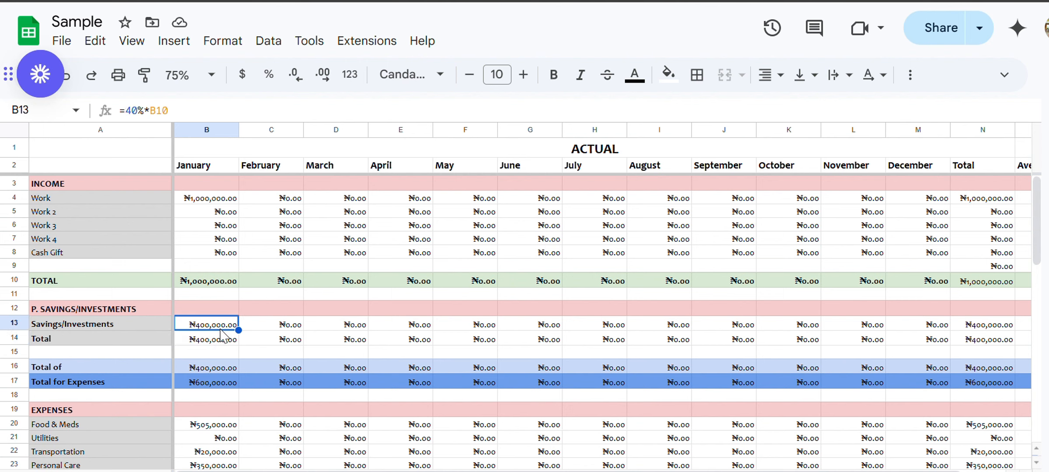
click(232, 282)
click(209, 333)
Check January's Total for Expenses formula in B17 and highlight rows 12 to 18 of the savings section.
scroll(208, 329, down, 2)
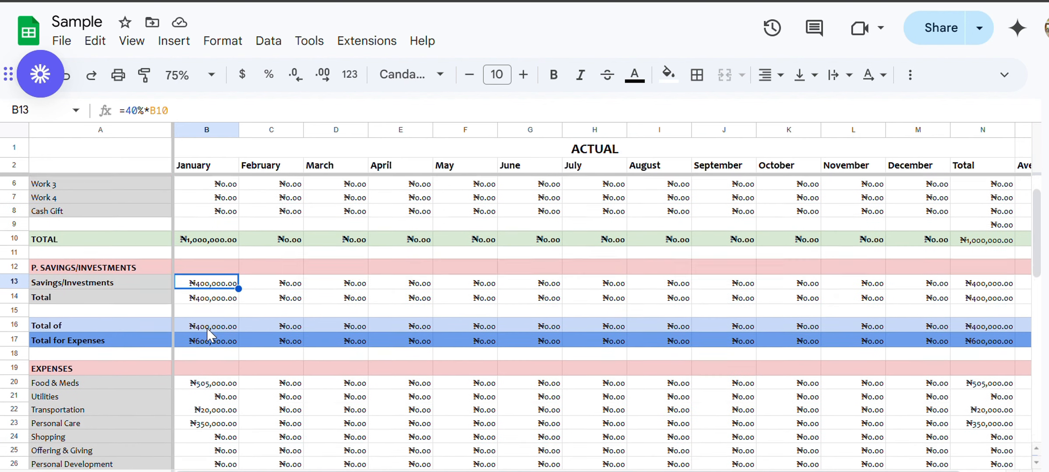
click(210, 333)
scroll(209, 334, down, 3)
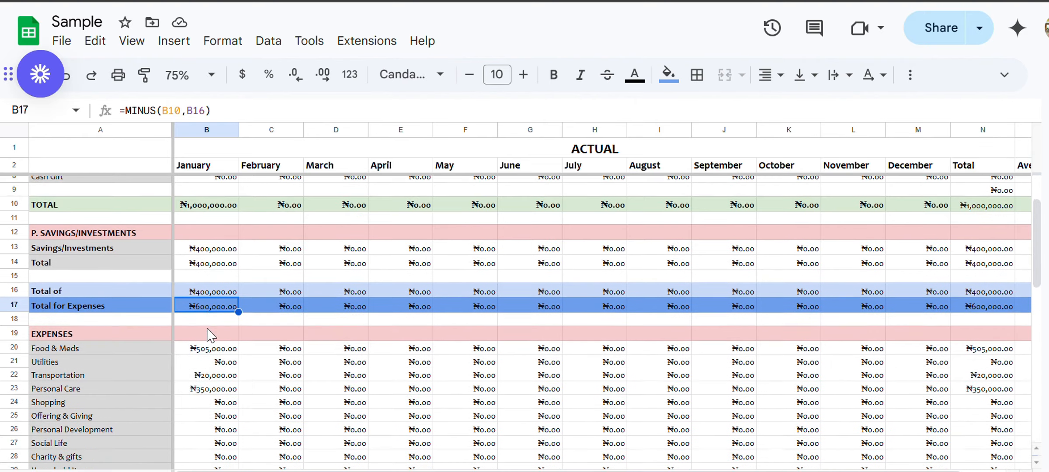
scroll(209, 336, down, 2)
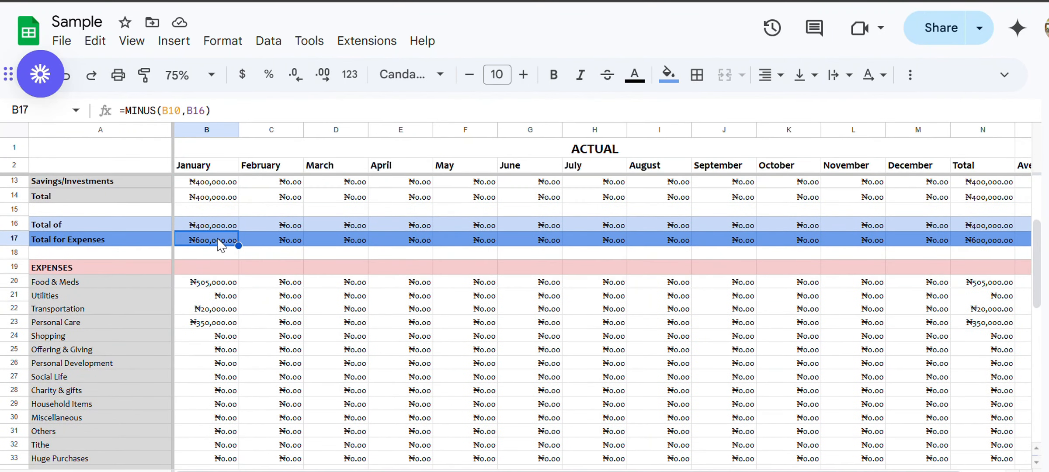
scroll(255, 228, up, 1)
scroll(256, 230, up, 2)
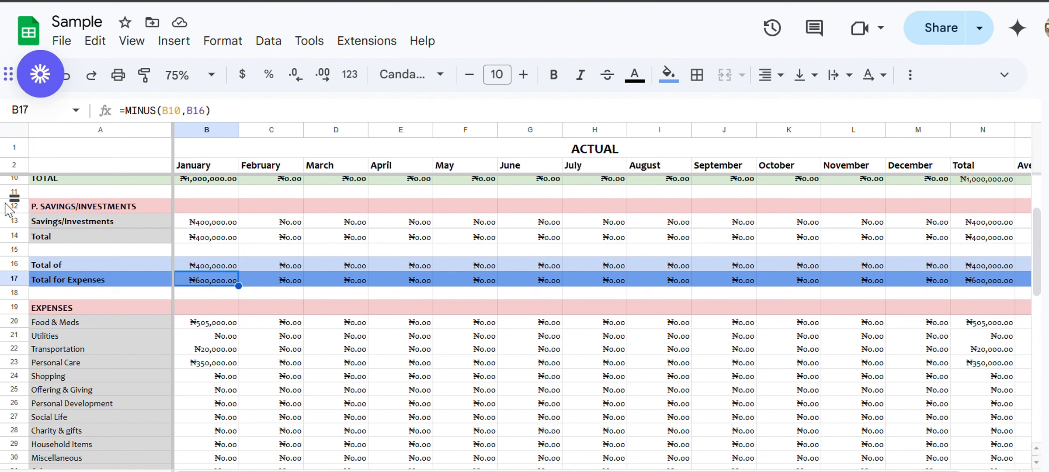
drag(12, 205, 15, 290)
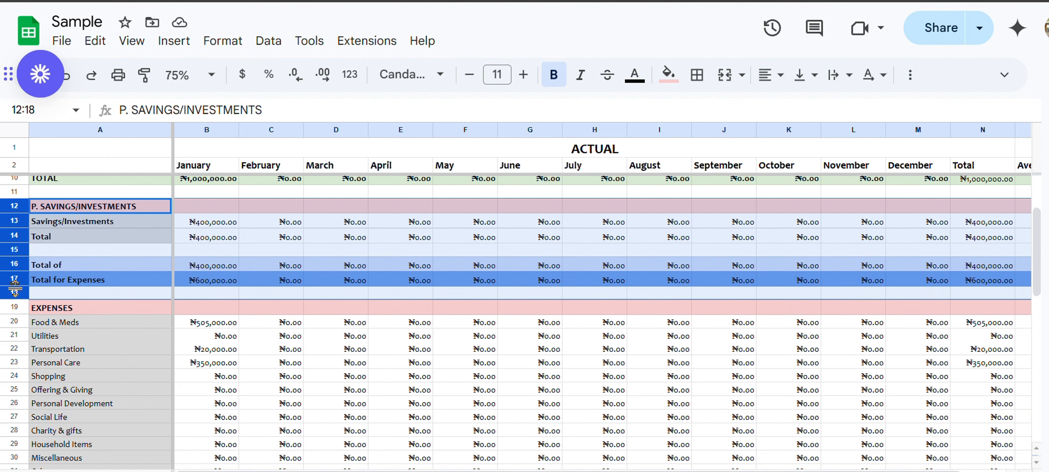
click(328, 266)
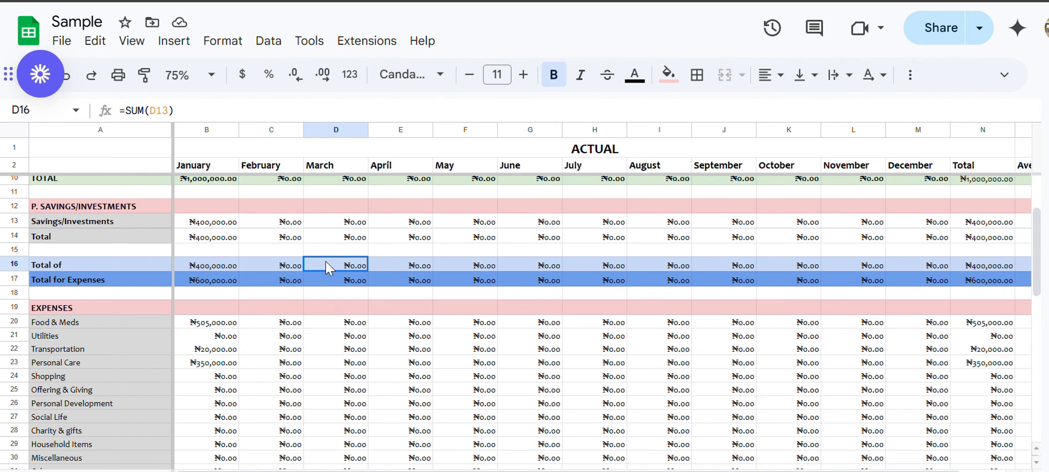
Switch to the yearly BUDGET sheet and highlight rows 12 to 17 of the savings section.
scroll(328, 267, up, 1)
scroll(329, 267, up, 2)
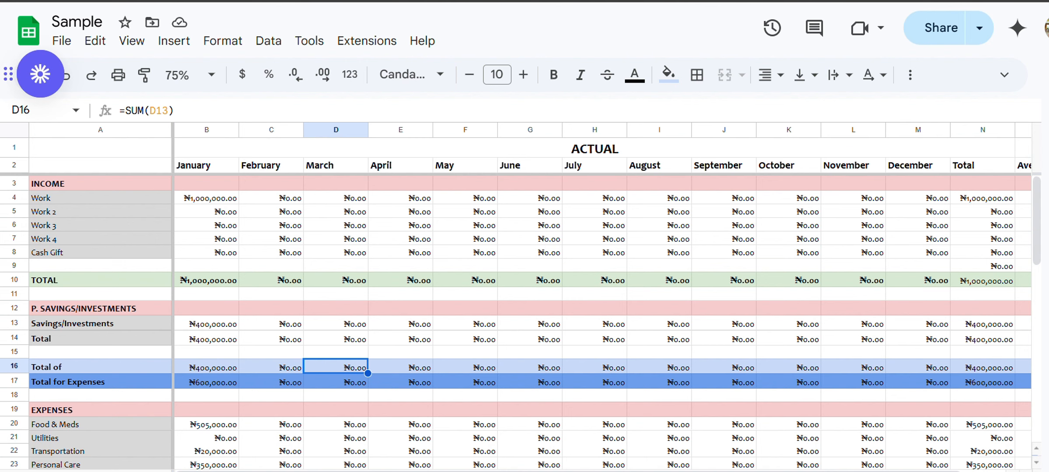
click(223, 471)
scroll(235, 349, up, 5)
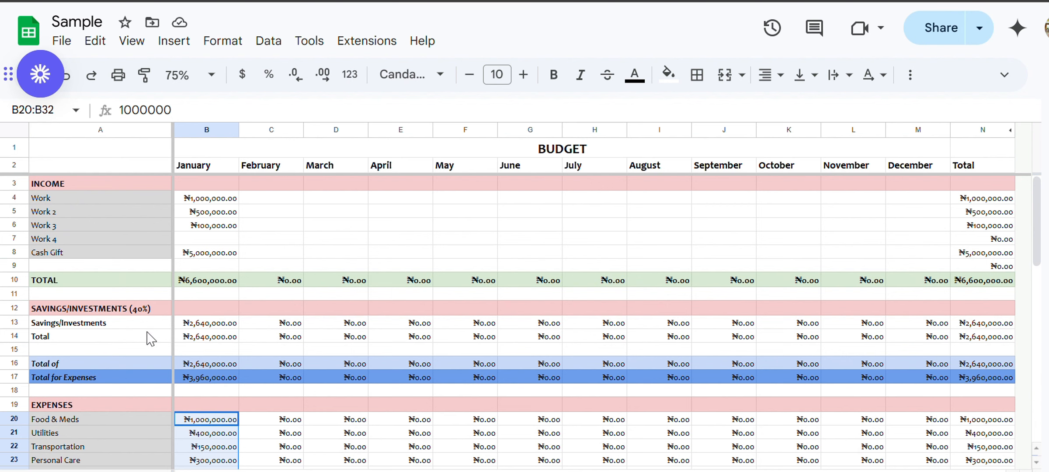
drag(14, 308, 19, 377)
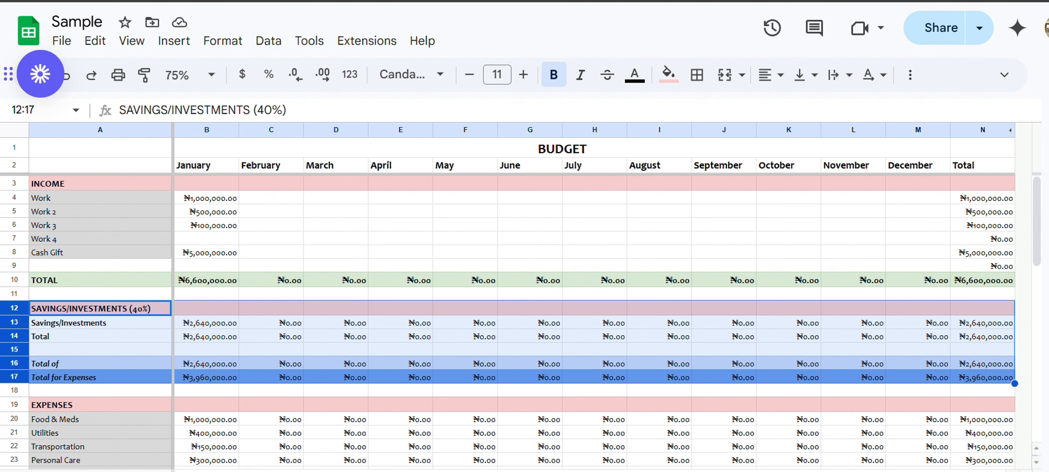
Return to the yearly ACTUAL sheet, check January's savings total formula in B14, and look over the expense rows.
key(ctrl+Page_Down)
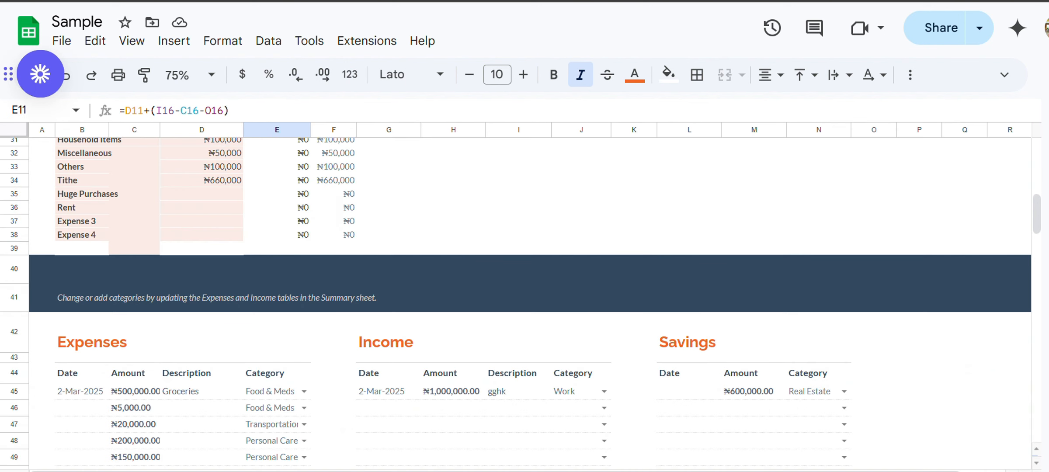
key(ctrl+Page_Down)
click(213, 293)
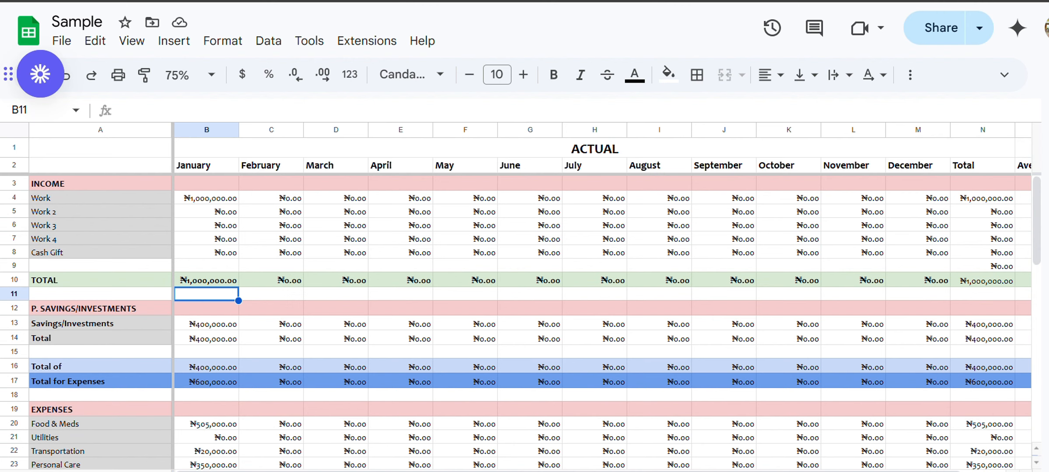
click(194, 342)
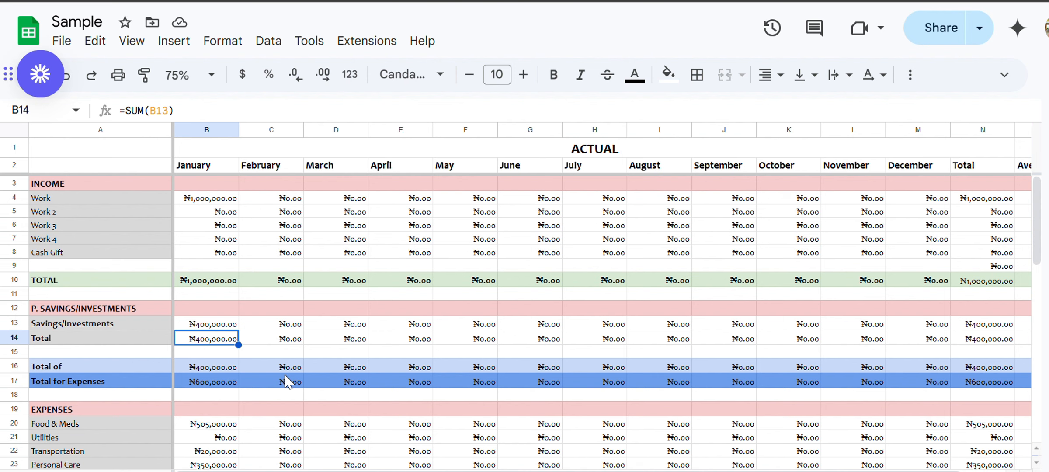
scroll(286, 382, down, 3)
scroll(286, 383, down, 10)
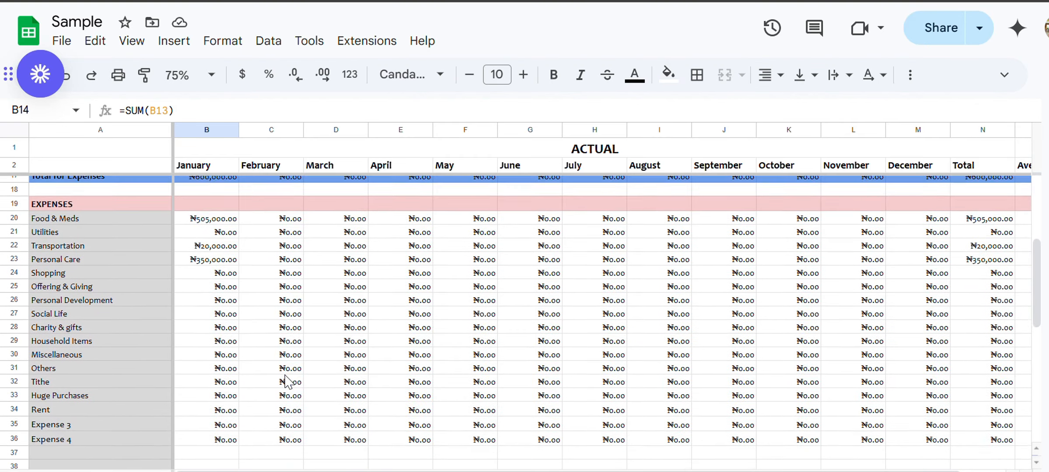
scroll(287, 379, up, 5)
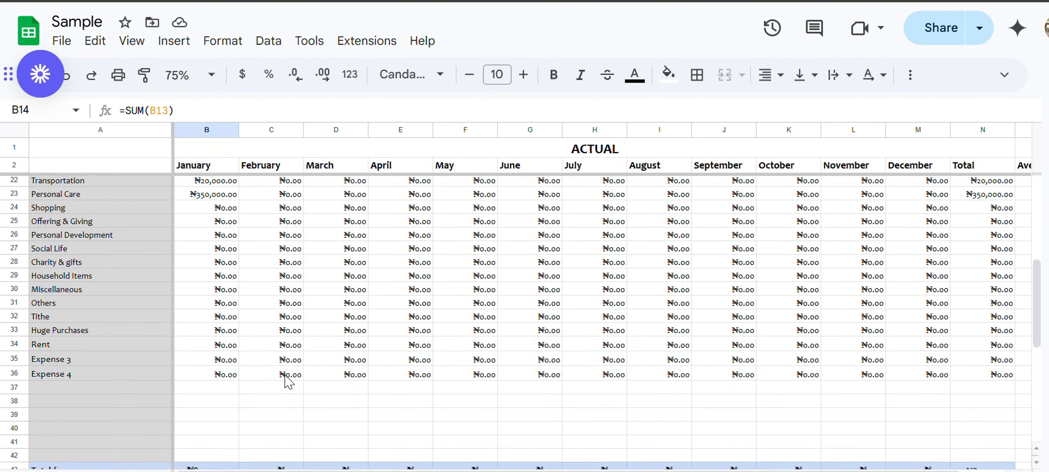
scroll(219, 221, up, 4)
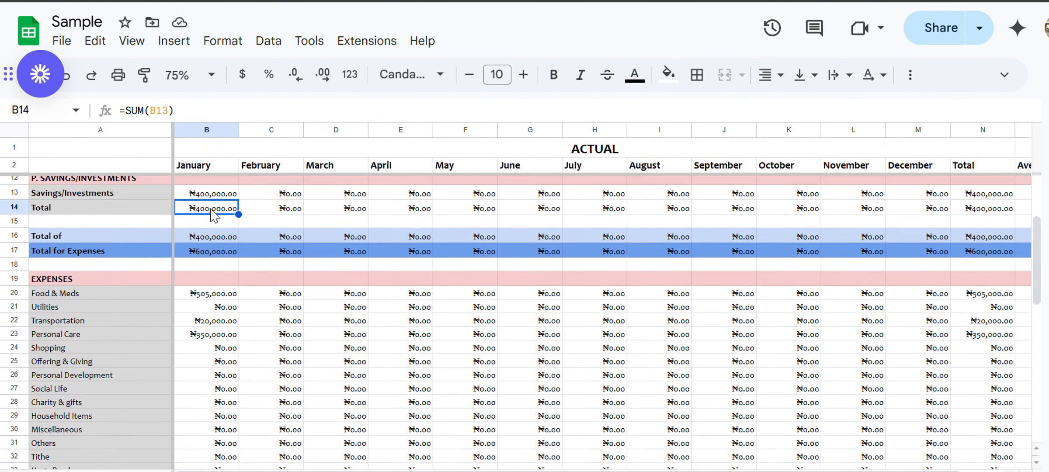
Check January's formulas on the ACTUAL sheet in B17, the expense links in B20, B22 and B23, and the remaining balance in B44.
click(227, 283)
scroll(230, 290, down, 1)
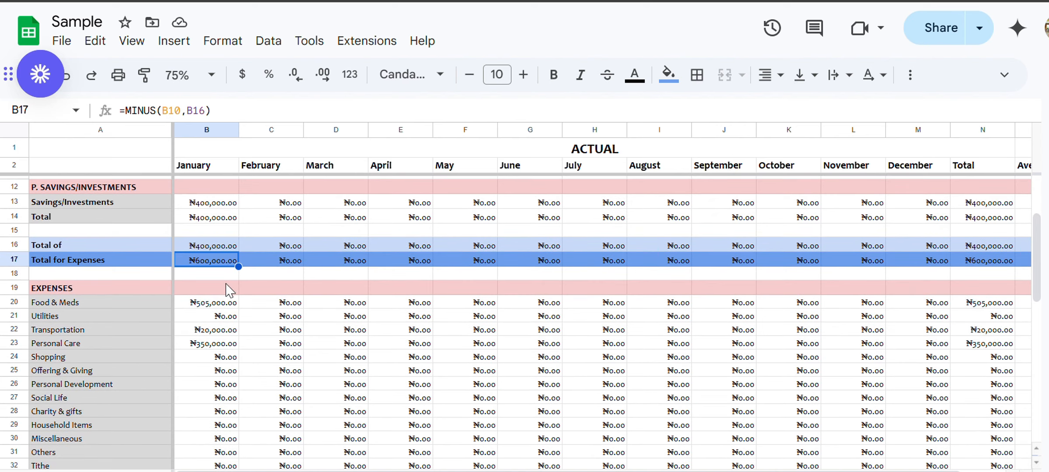
click(212, 305)
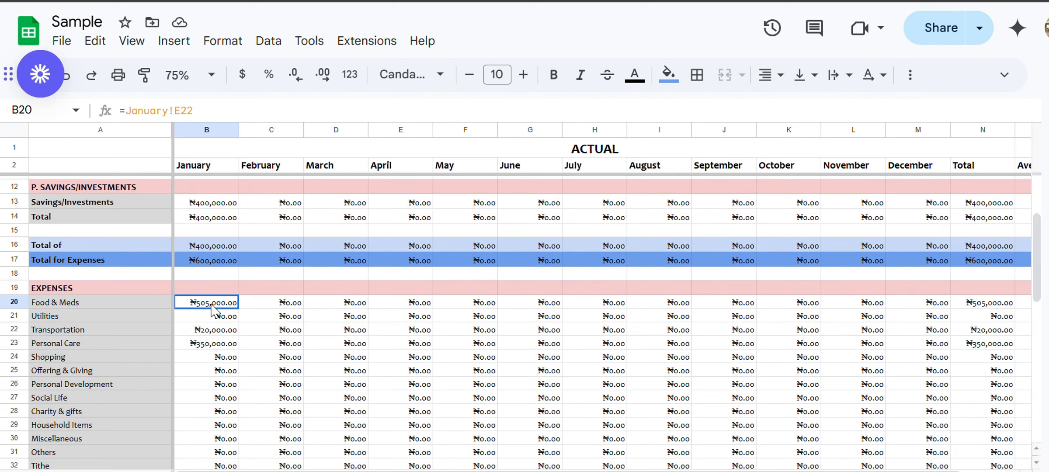
click(217, 332)
click(219, 346)
scroll(219, 350, down, 5)
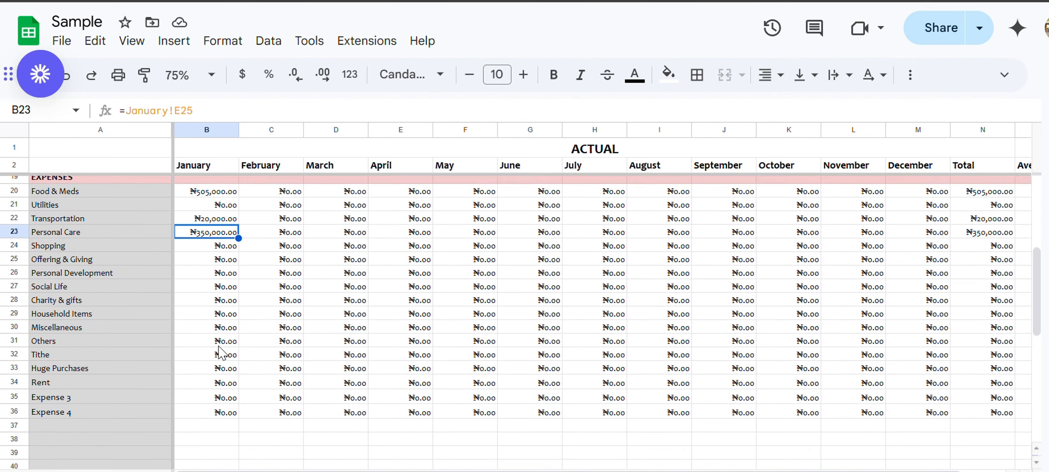
click(222, 437)
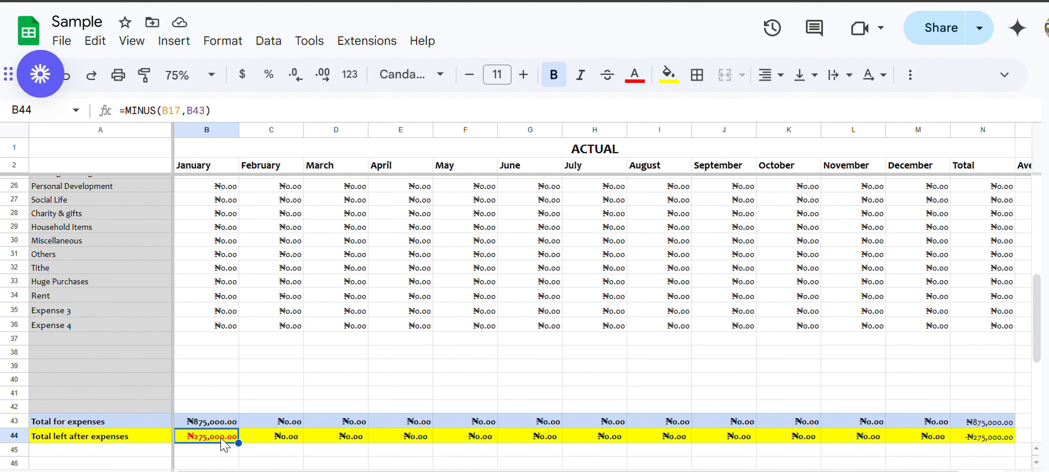
Open the BUDGET sheet and look over January's planned savings and expense amounts.
scroll(221, 440, up, 1)
click(244, 471)
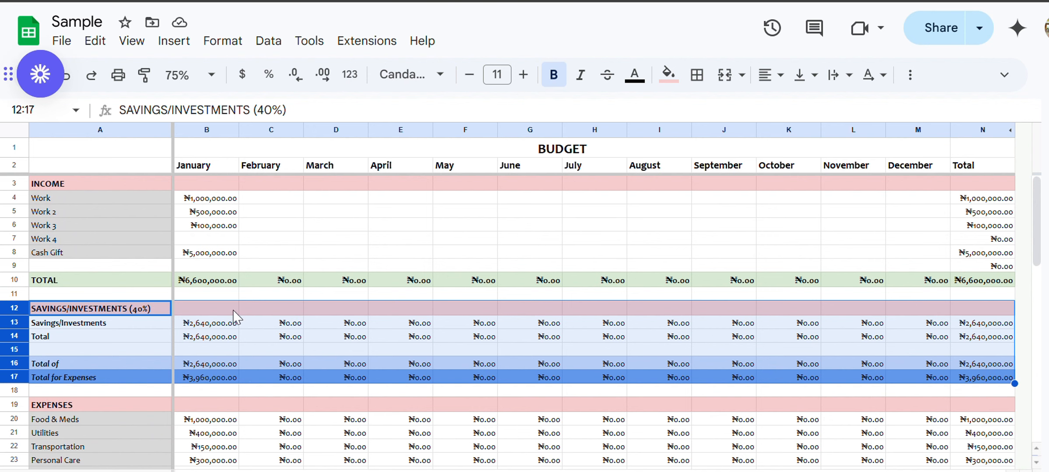
scroll(206, 379, down, 5)
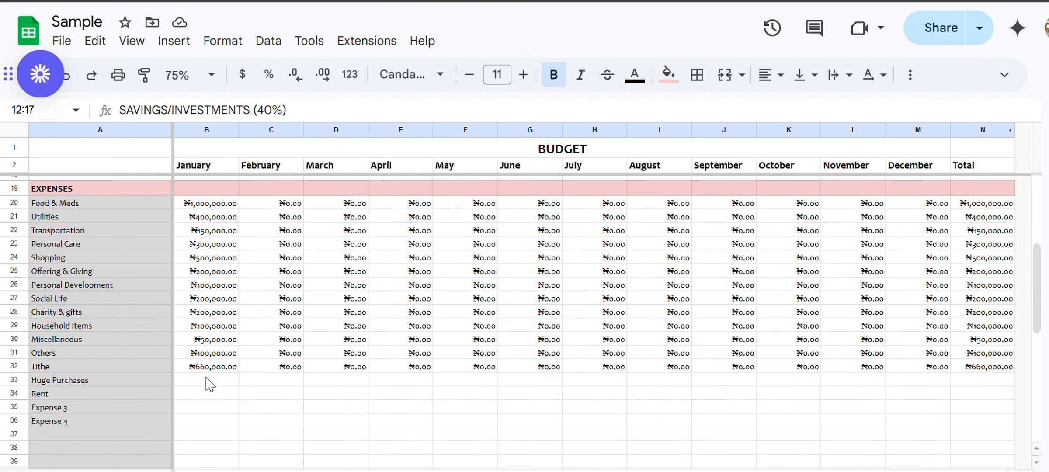
scroll(207, 384, up, 2)
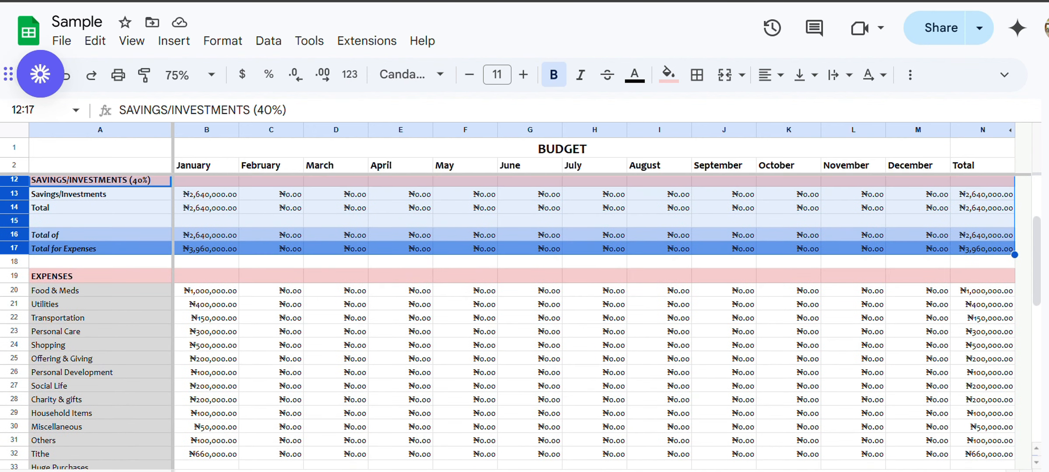
On the January sheet, set the Work income amount in H45 to 10000000.
click(310, 471)
scroll(249, 275, up, 1)
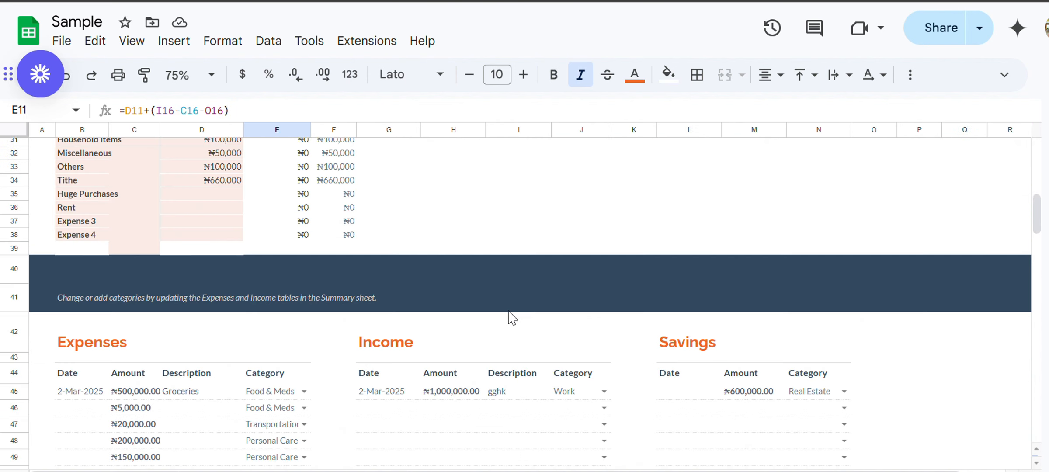
scroll(509, 316, down, 5)
click(431, 204)
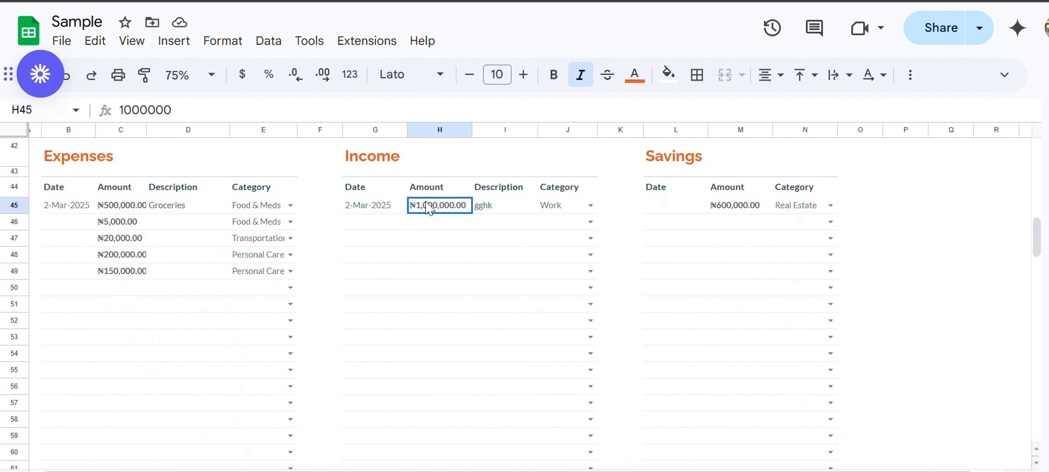
click(180, 113)
text(0)
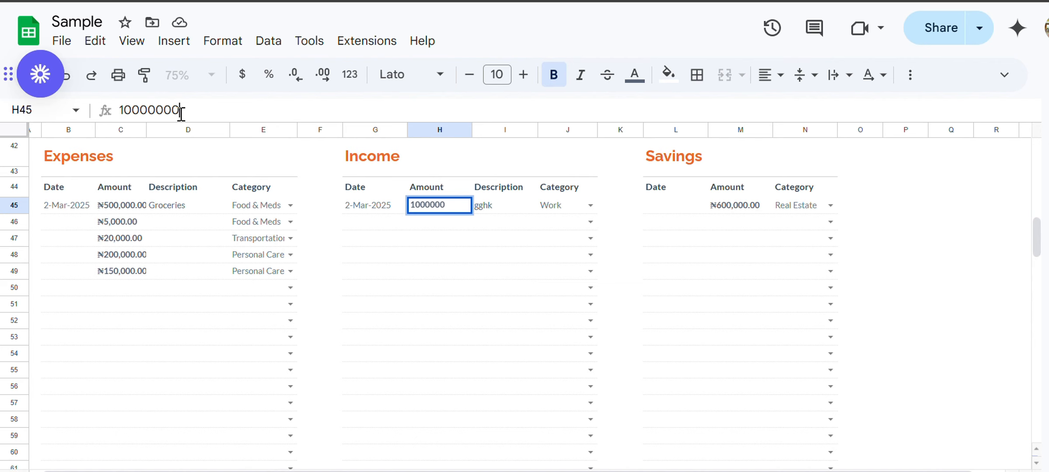
click(429, 354)
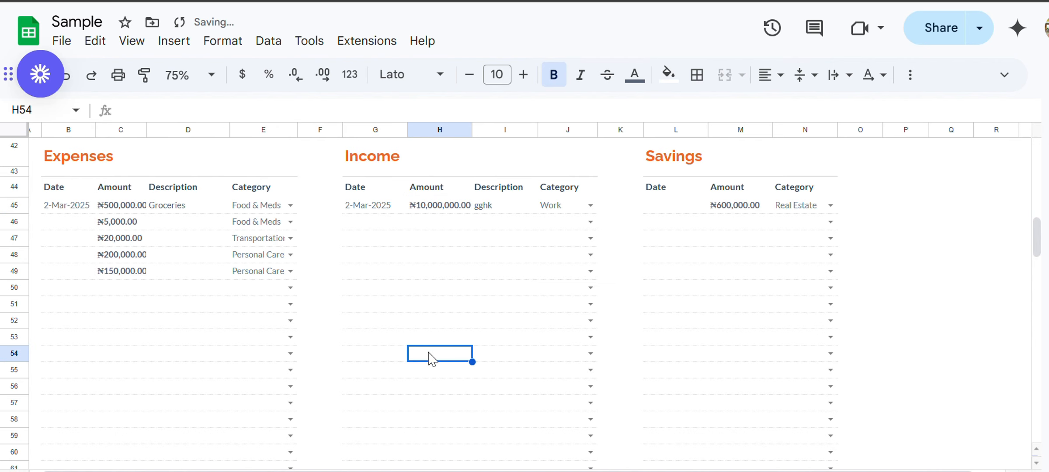
On the ACTUAL sheet, review January's total left after expenses and highlight the savings/investments cells B49 to B53.
click(332, 471)
scroll(328, 359, down, 4)
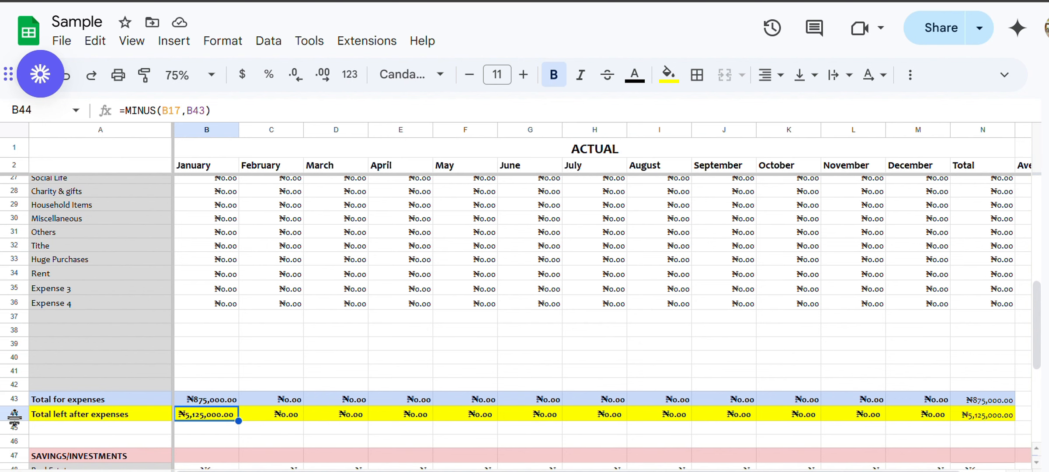
scroll(15, 418, down, 3)
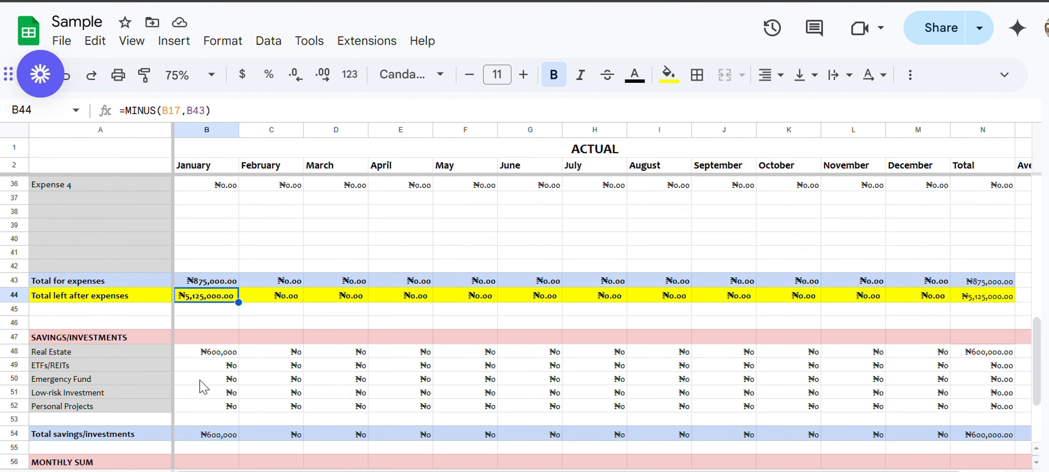
drag(208, 365, 236, 422)
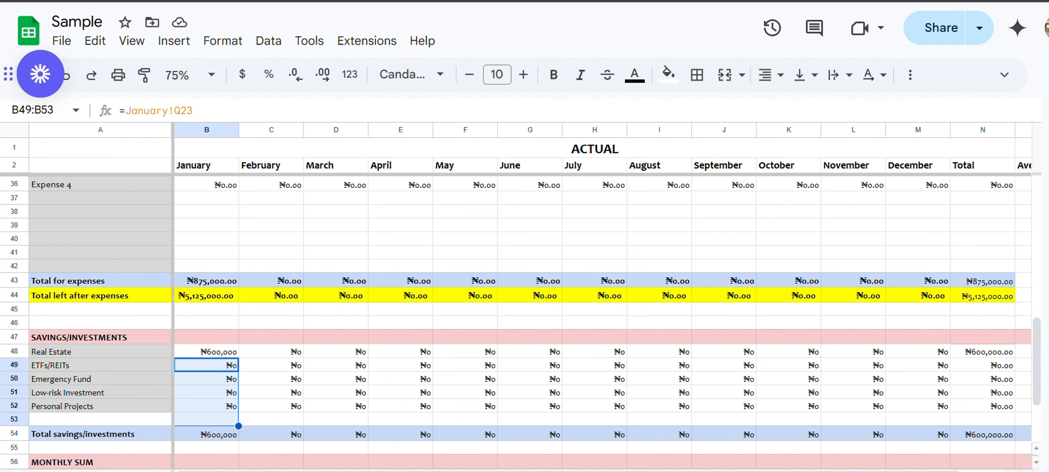
Open the sheet comparing yearly BUDGET and ACTUAL tables and check January's budget links in B3 to B6.
click(315, 471)
scroll(428, 243, up, 4)
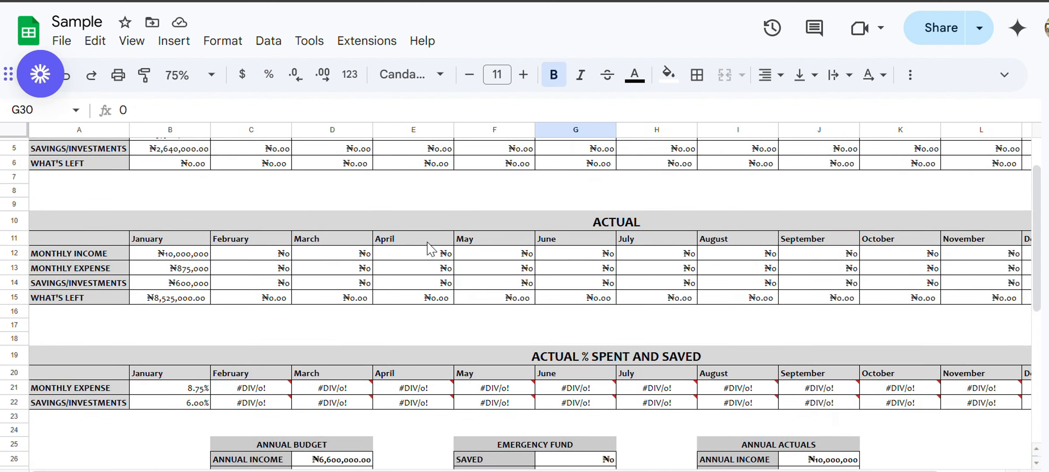
scroll(428, 247, up, 1)
click(144, 184)
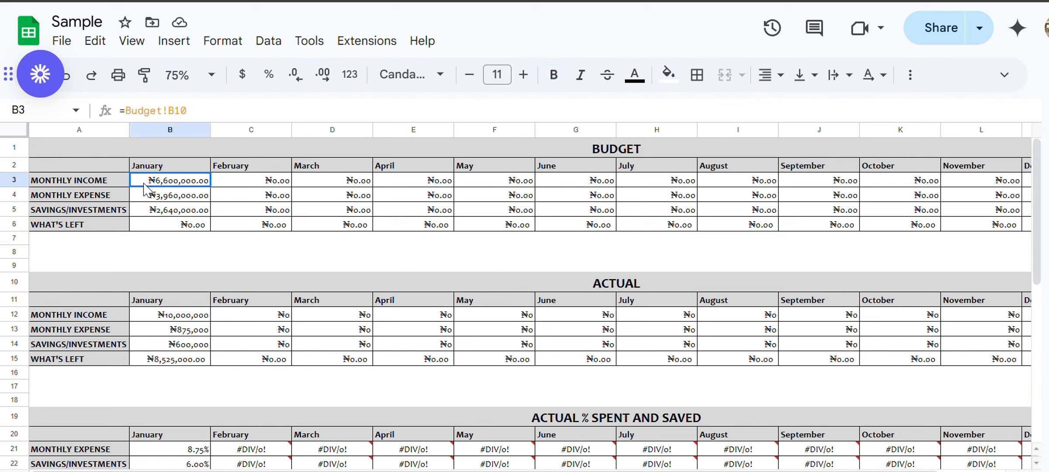
click(150, 196)
click(152, 210)
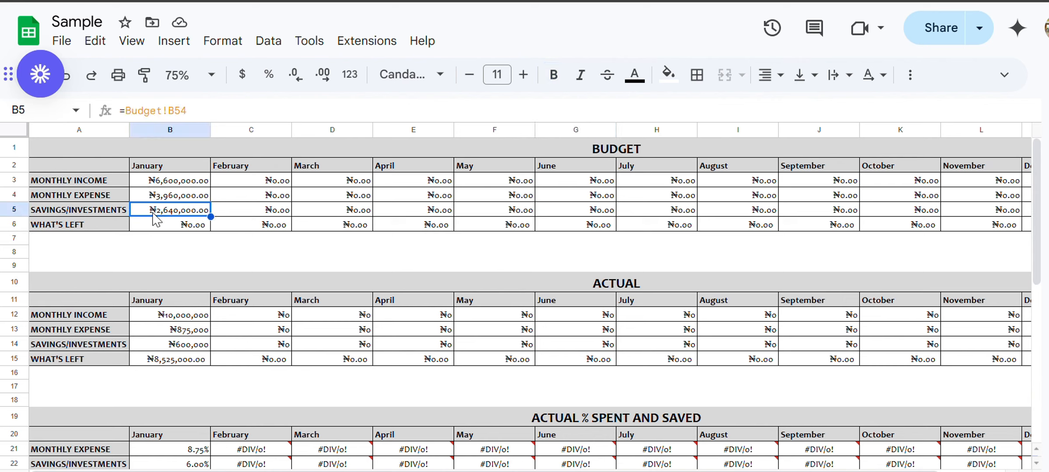
click(160, 227)
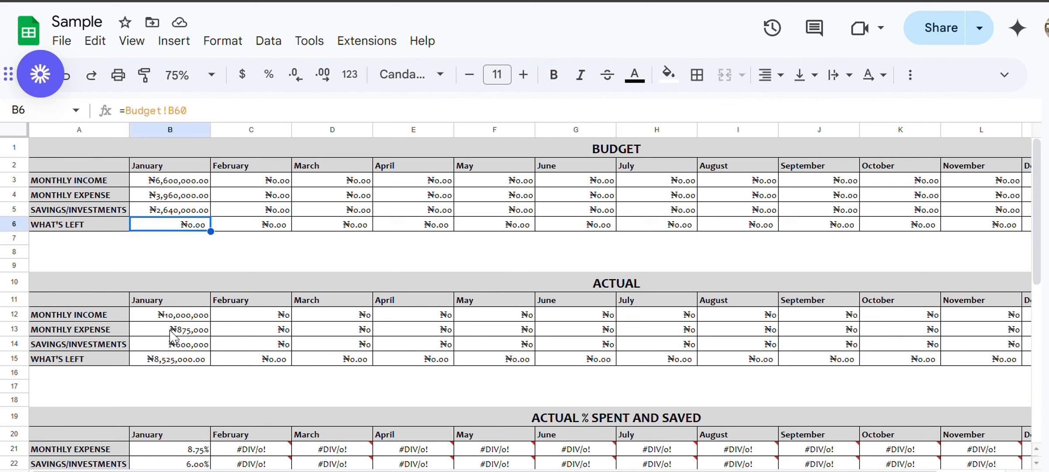
Check January's ACTUAL income, expense and savings links in B12 to B14 and the WHAT'S LEFT formula in B15.
click(177, 319)
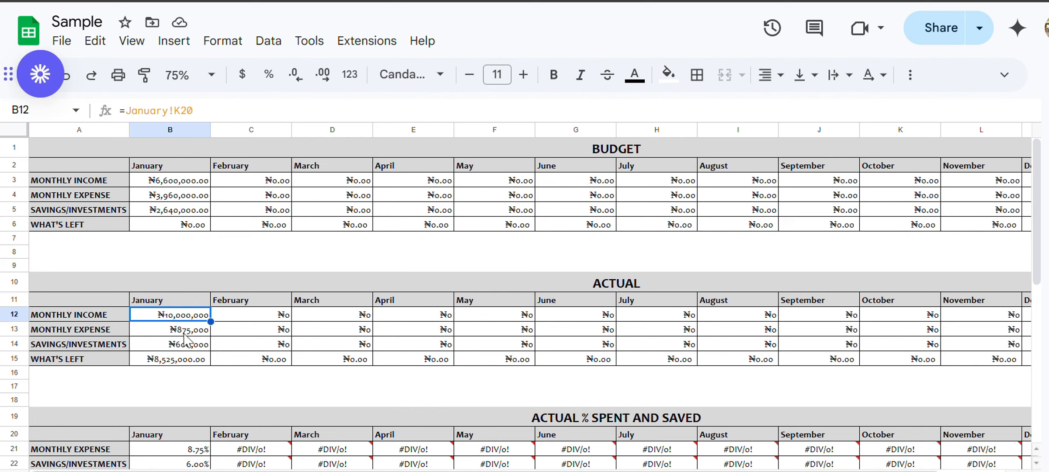
click(184, 332)
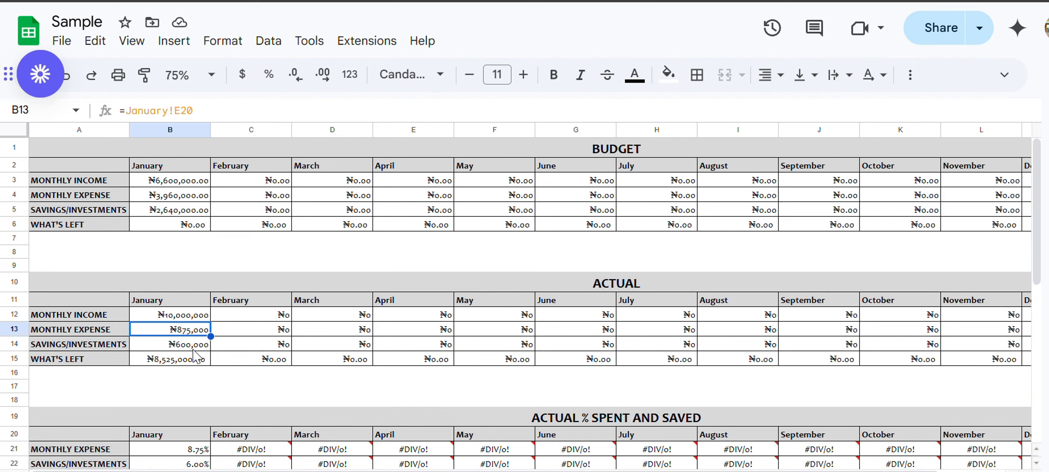
click(194, 348)
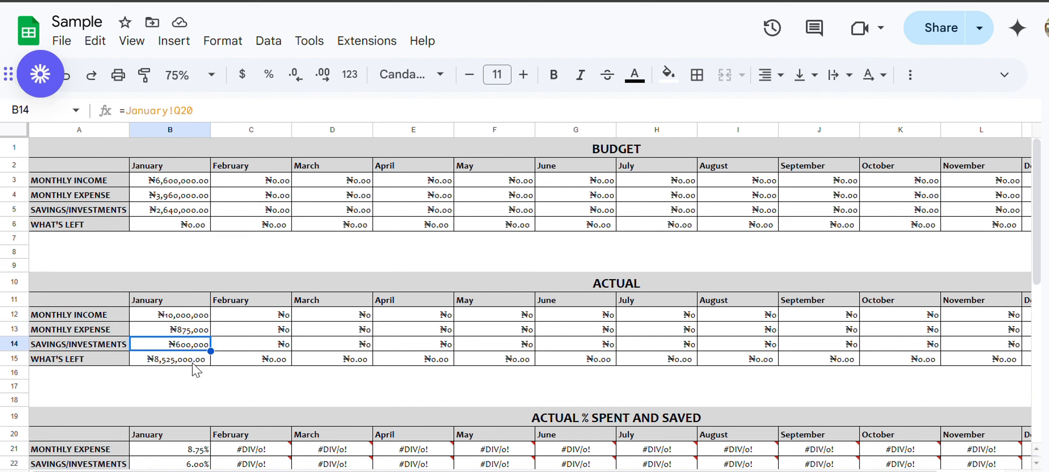
click(193, 363)
scroll(192, 363, down, 1)
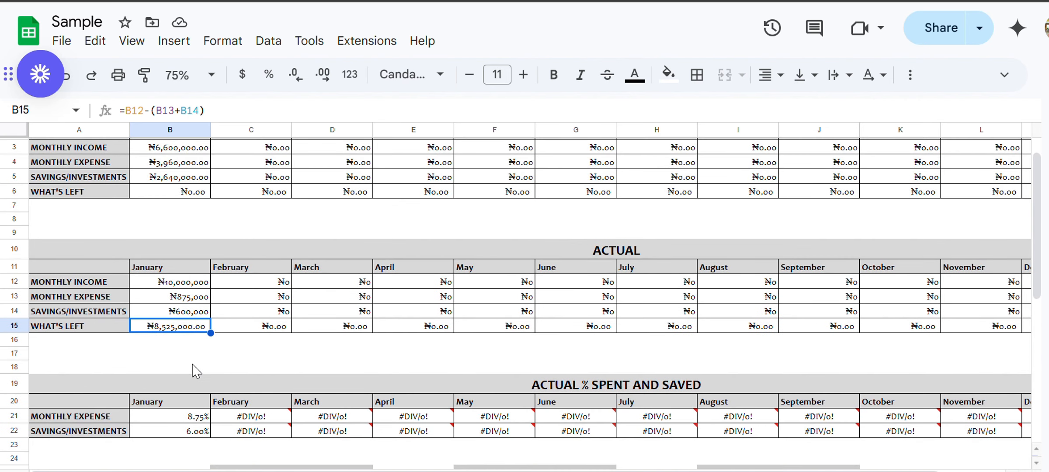
click(197, 312)
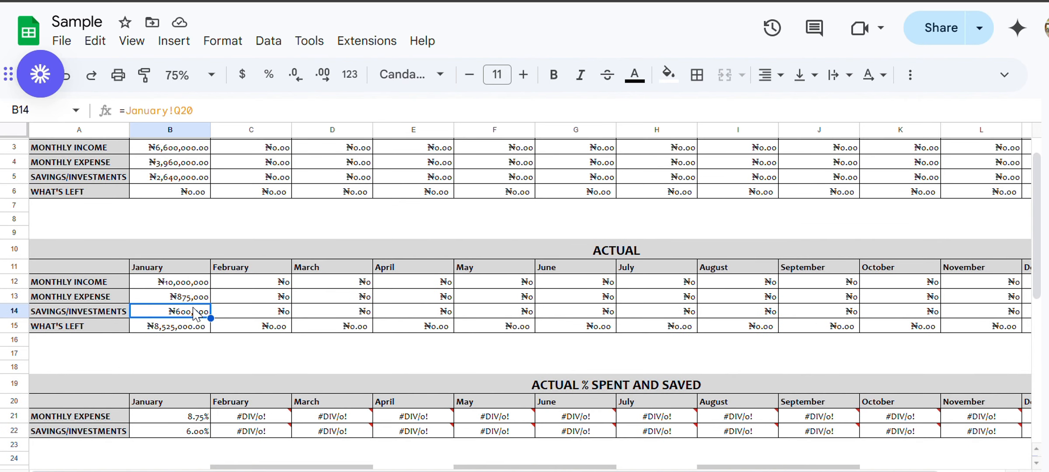
click(178, 329)
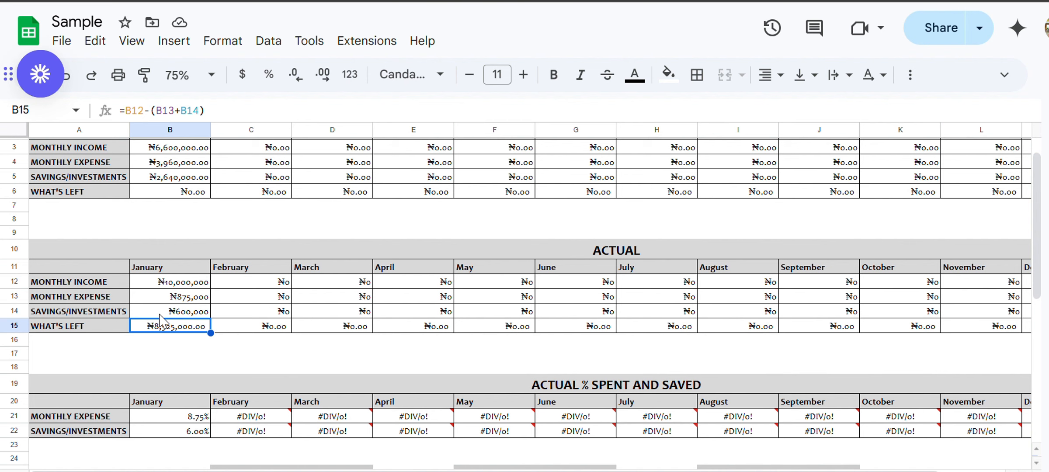
Check January's expense and savings percentage formulas in B21 and B22 of the ACTUAL % SPENT AND SAVED table.
scroll(245, 384, down, 2)
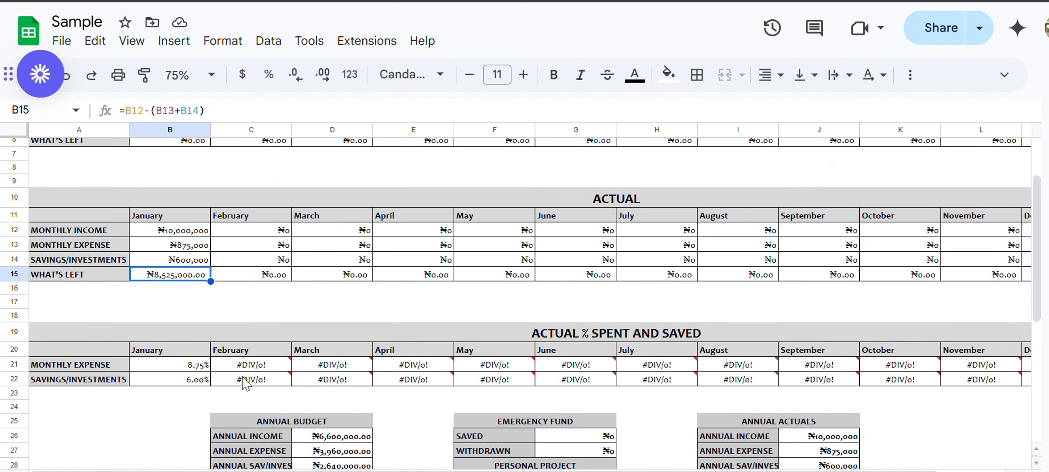
click(187, 365)
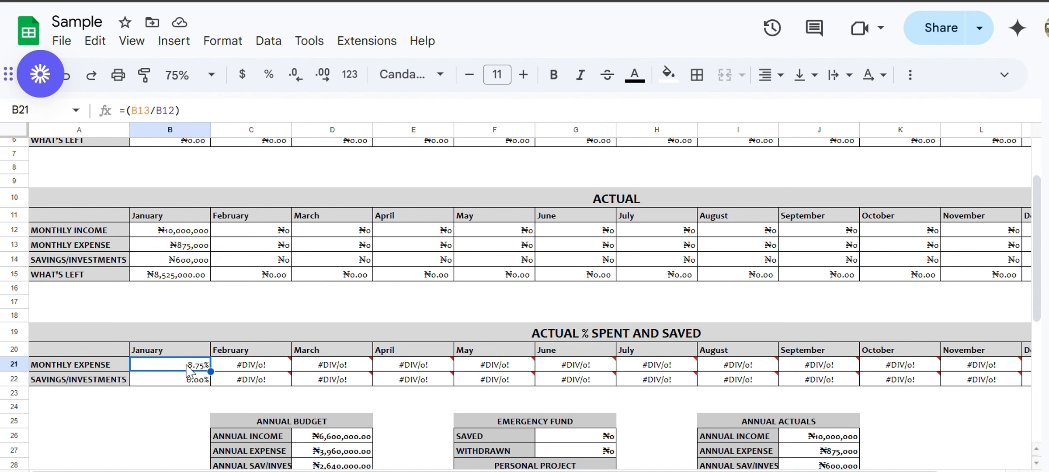
click(189, 391)
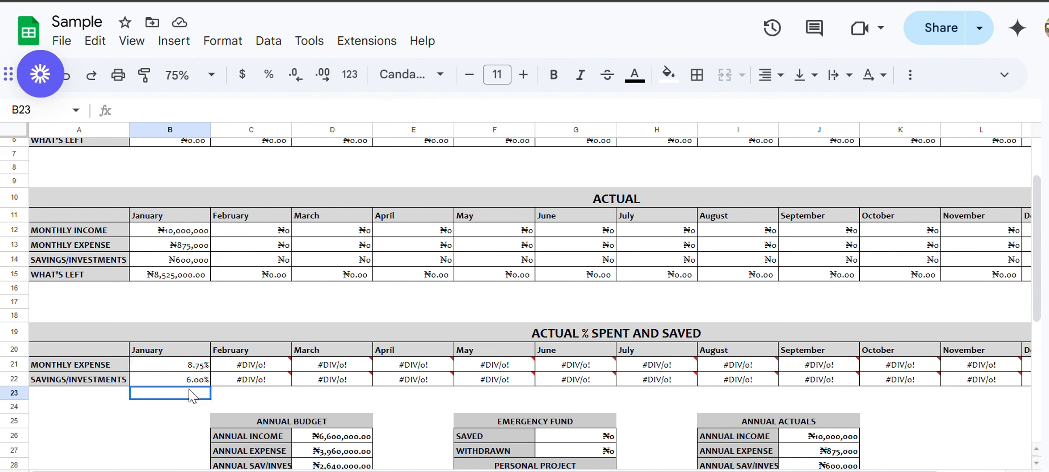
click(175, 261)
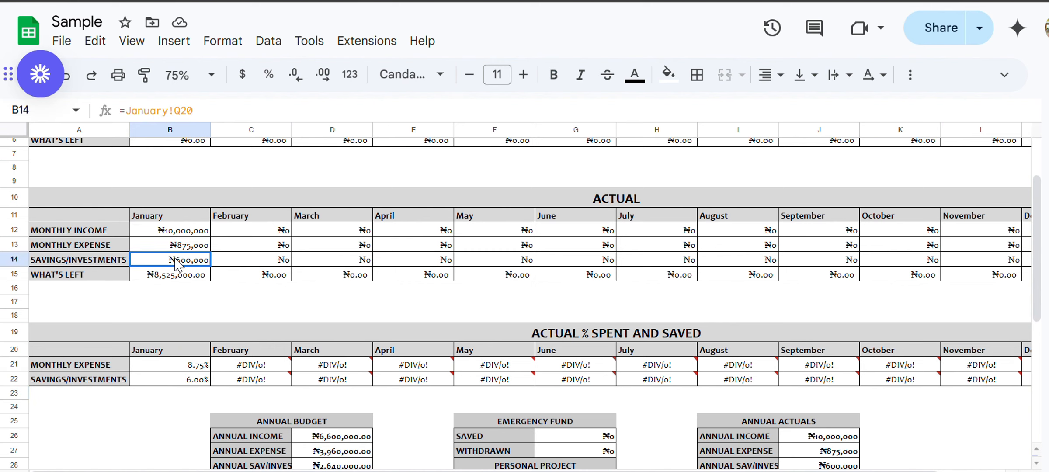
click(197, 381)
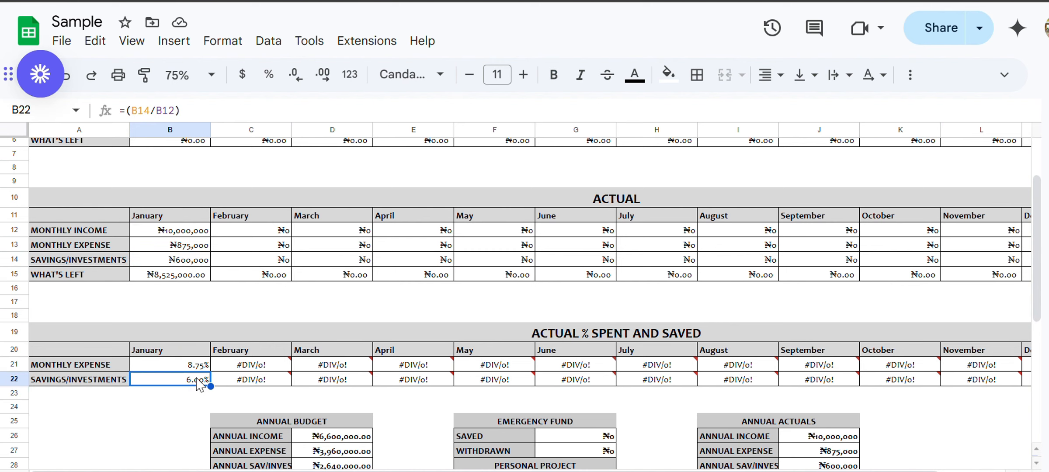
Review the yearly total formulas in the ANNUAL BUDGET cells D26 to D28 and the ANNUAL ACTUALS cells J26 to J28.
scroll(327, 319, down, 5)
click(312, 341)
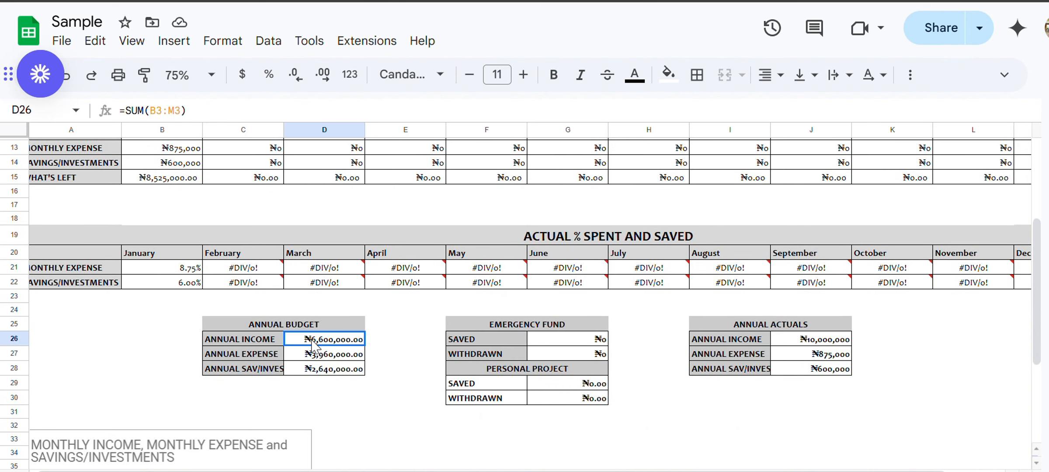
drag(312, 345, 316, 371)
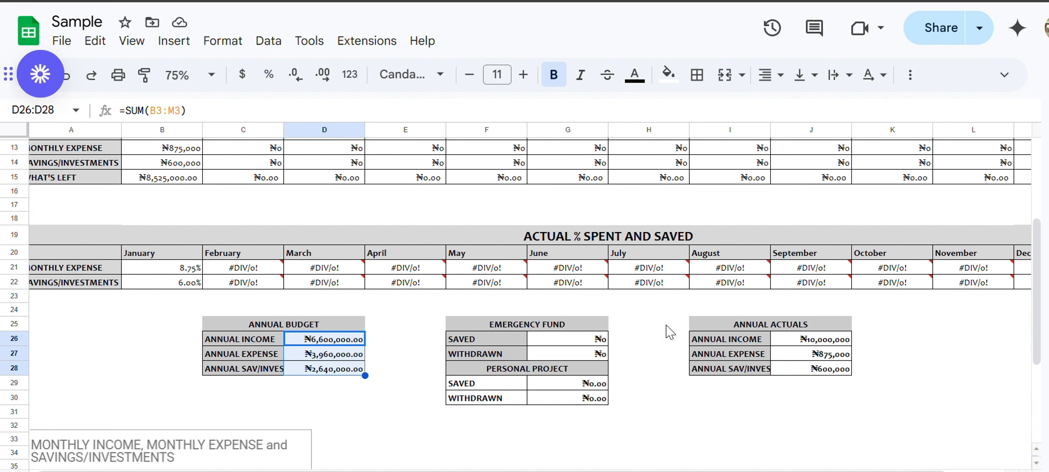
drag(818, 347, 818, 380)
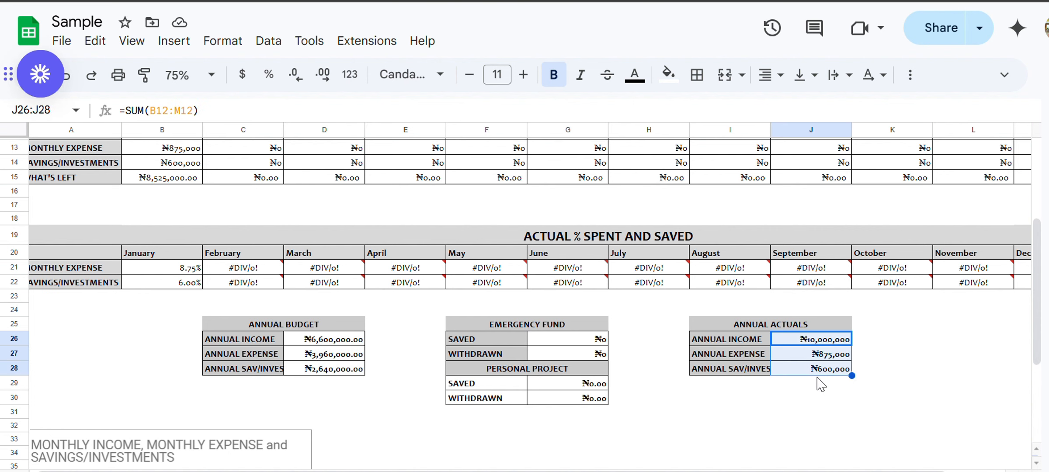
Open the Emergency Funds sheet and look over its balances, withdrawals and income sections.
scroll(614, 456, right, 2)
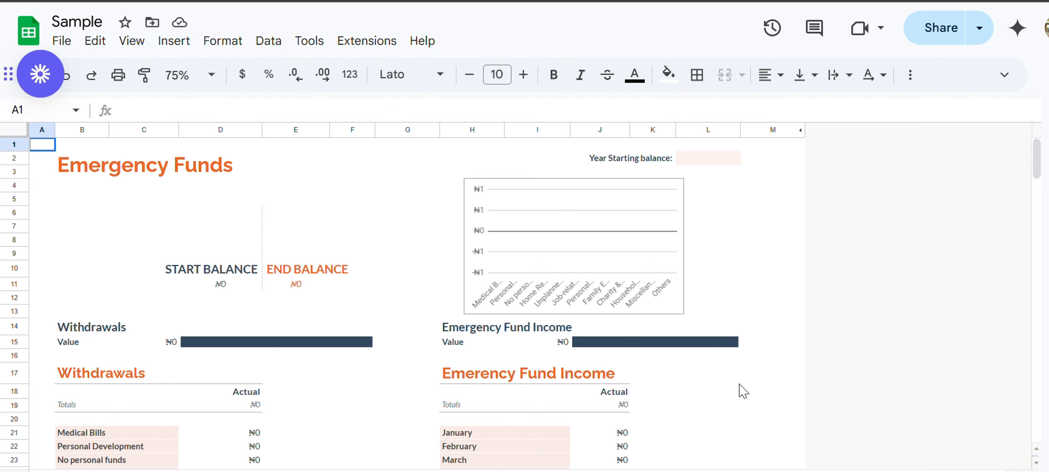
scroll(599, 398, down, 1)
scroll(599, 399, down, 2)
scroll(585, 395, up, 3)
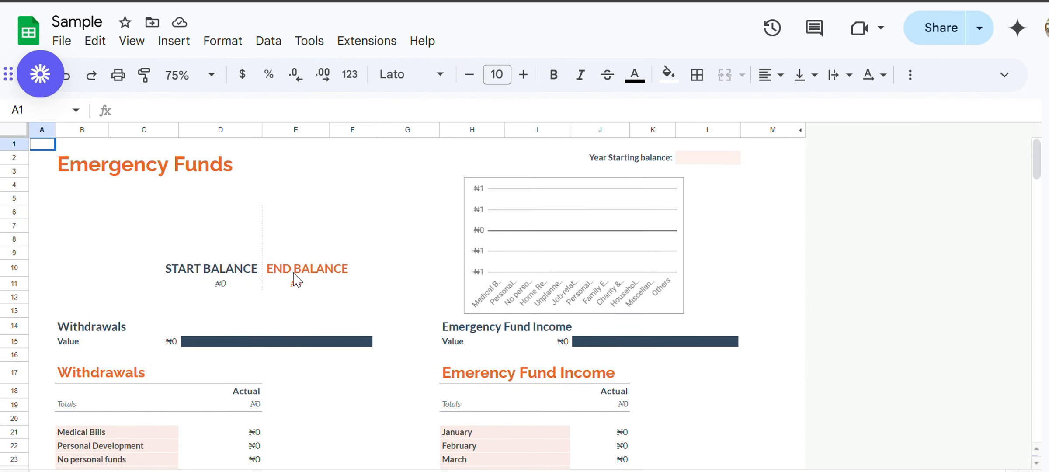
scroll(166, 167, down, 1)
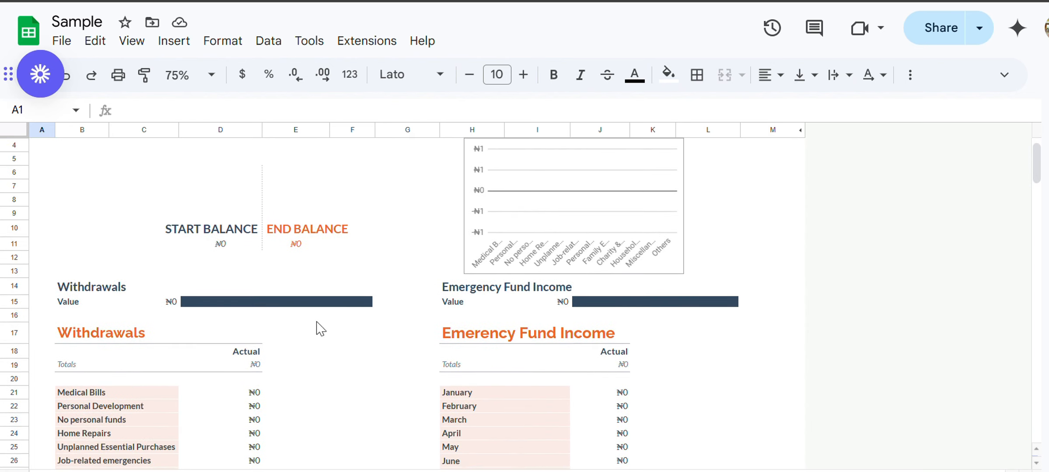
Inspect the Emergency Fund category in N24 under Savings/Investments on the December and November sheets.
click(848, 471)
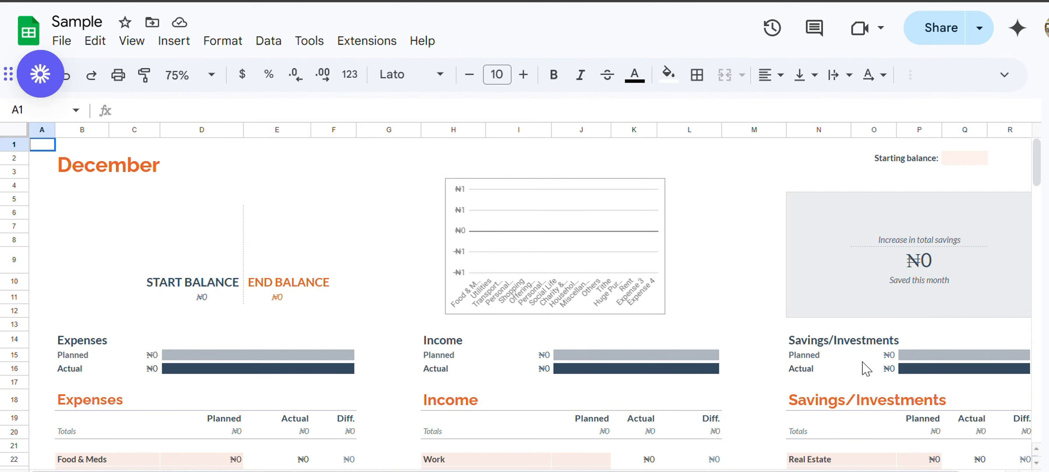
scroll(871, 426, down, 3)
scroll(871, 426, right, 1)
click(803, 358)
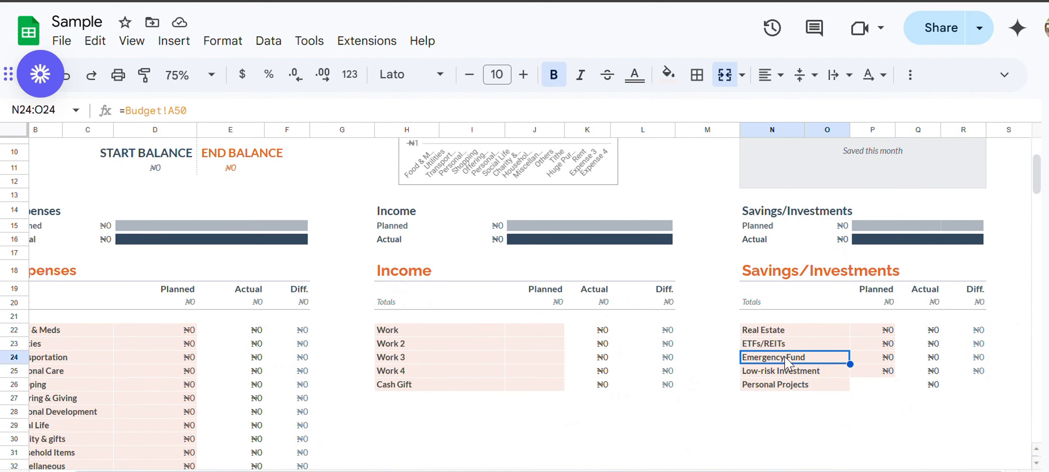
click(803, 471)
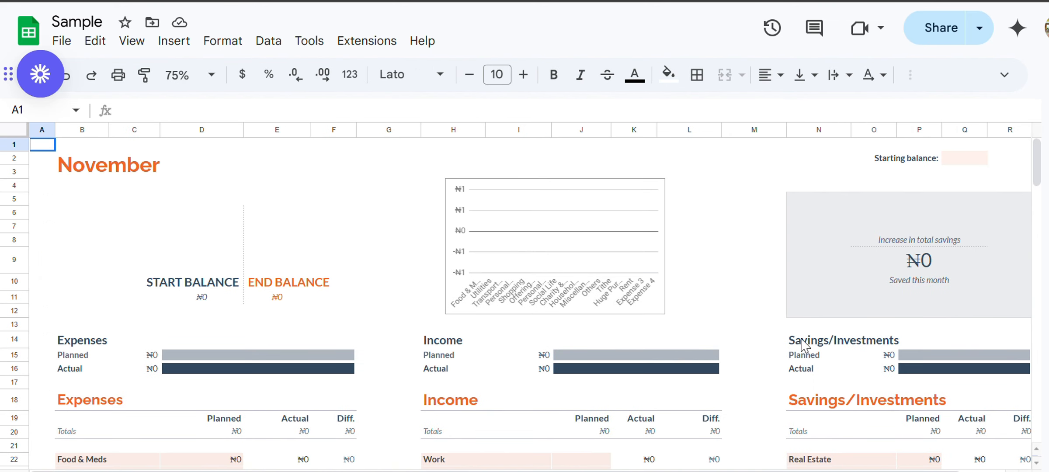
scroll(825, 407, down, 2)
scroll(825, 407, right, 1)
click(828, 391)
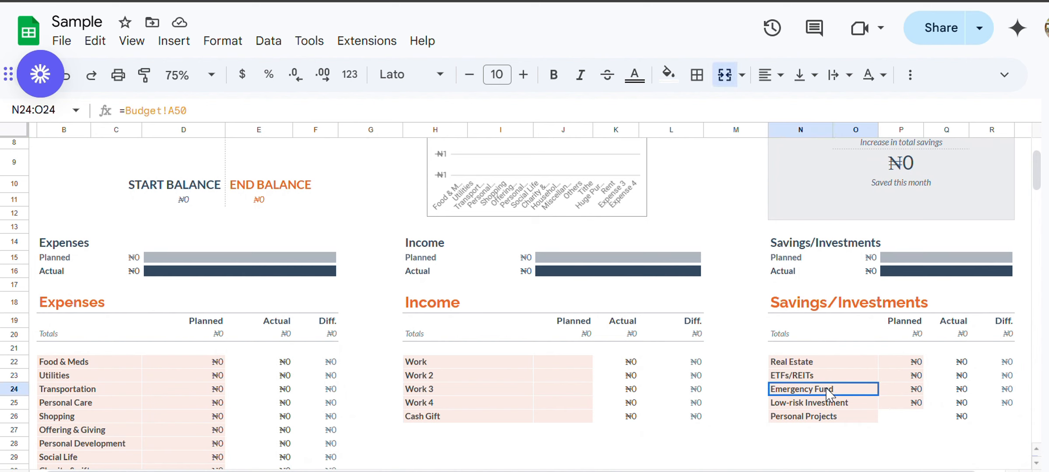
Return to the Emergency Funds sheet and highlight the Withdrawals categories from Medical Bills to Others in B21 to B32.
click(480, 471)
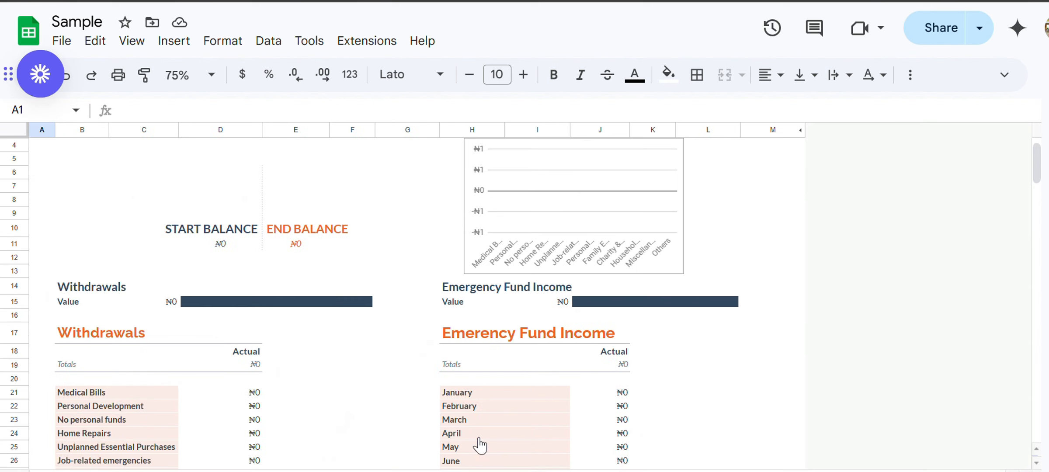
scroll(346, 361, down, 3)
drag(134, 200, 135, 286)
drag(79, 204, 98, 340)
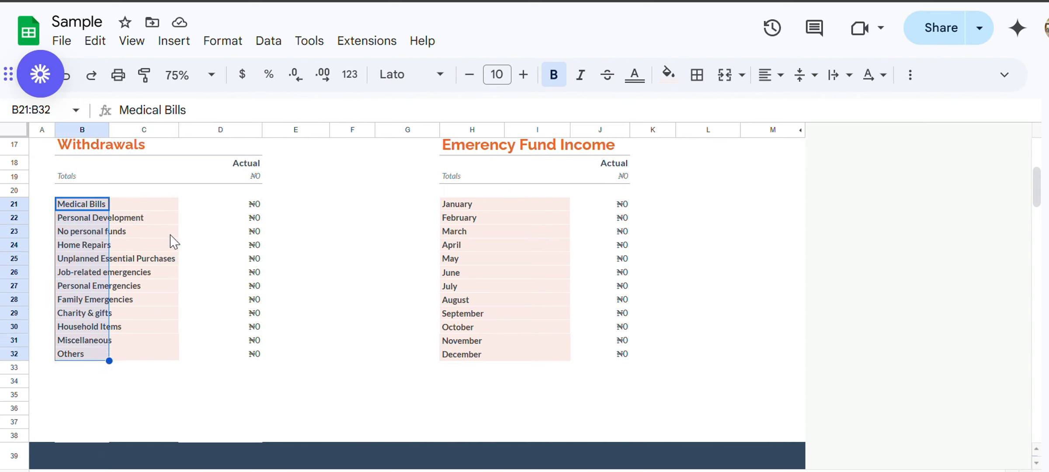
scroll(320, 262, down, 5)
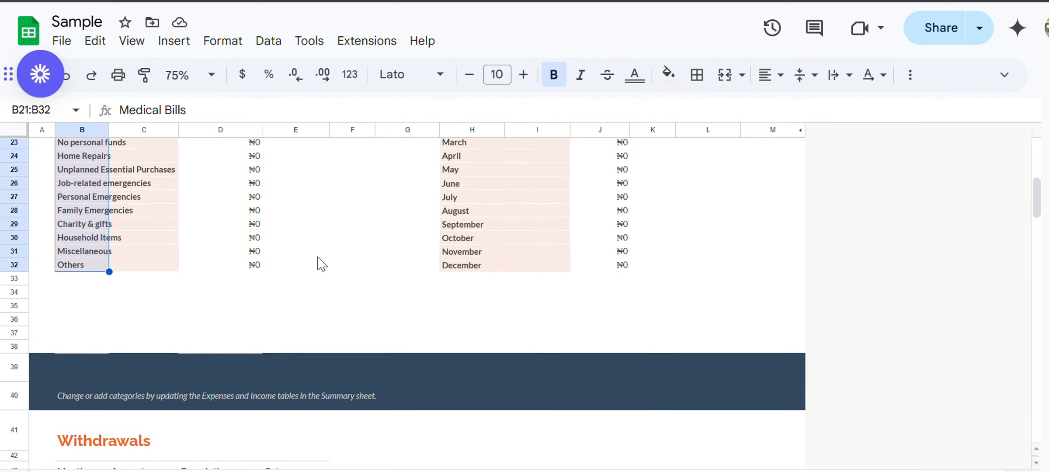
Highlight the January to December rows of the emergency fund income table in H21 to I32.
scroll(470, 170, up, 4)
scroll(470, 171, up, 2)
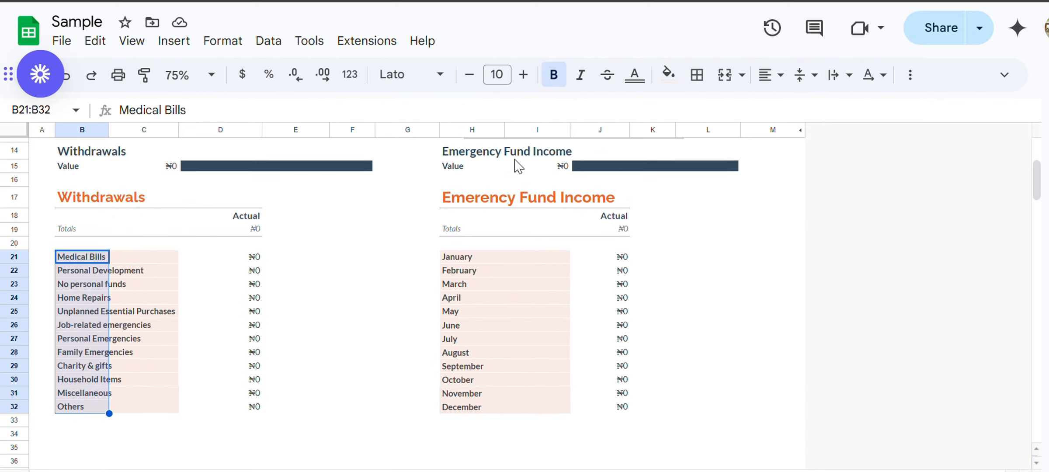
click(513, 258)
drag(525, 291, 544, 415)
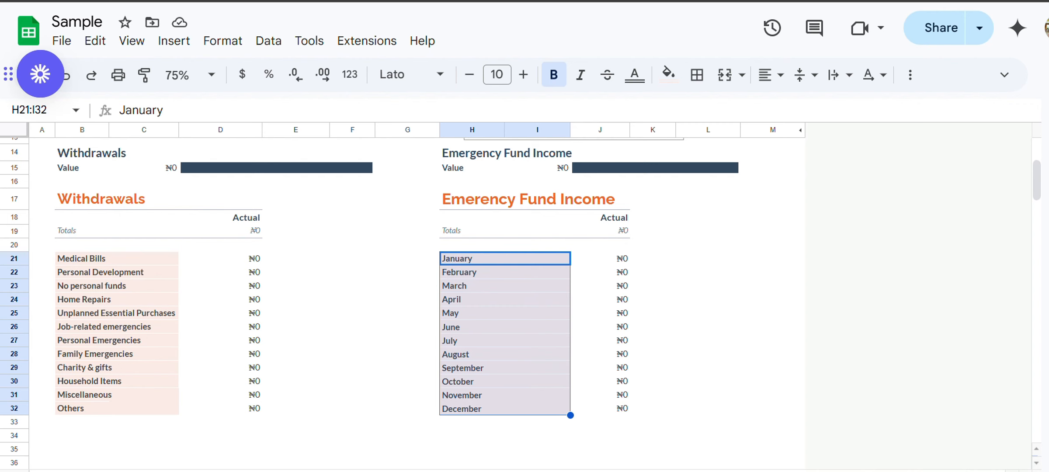
On the January sheet, add a savings entry of 1000000 in M46 with the category Emergency Fund.
click(446, 471)
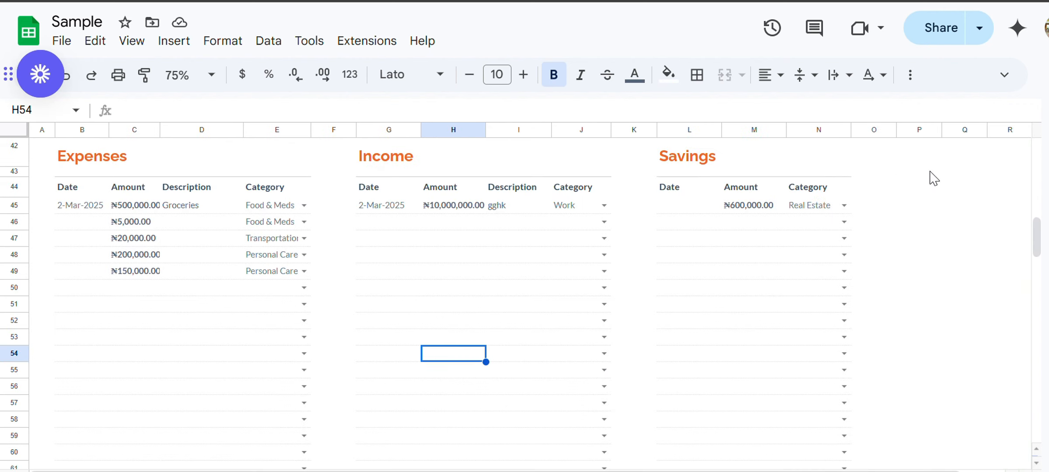
click(743, 216)
text(1)
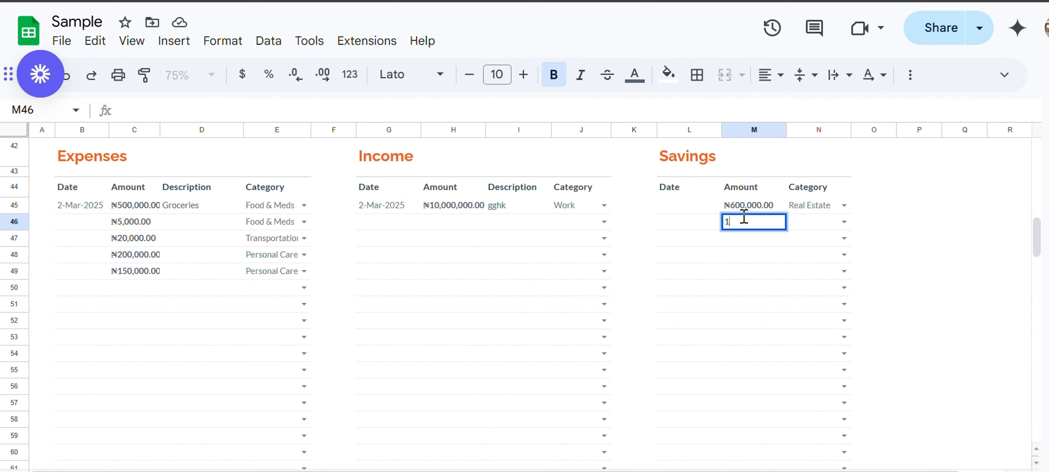
text(,000,0000)
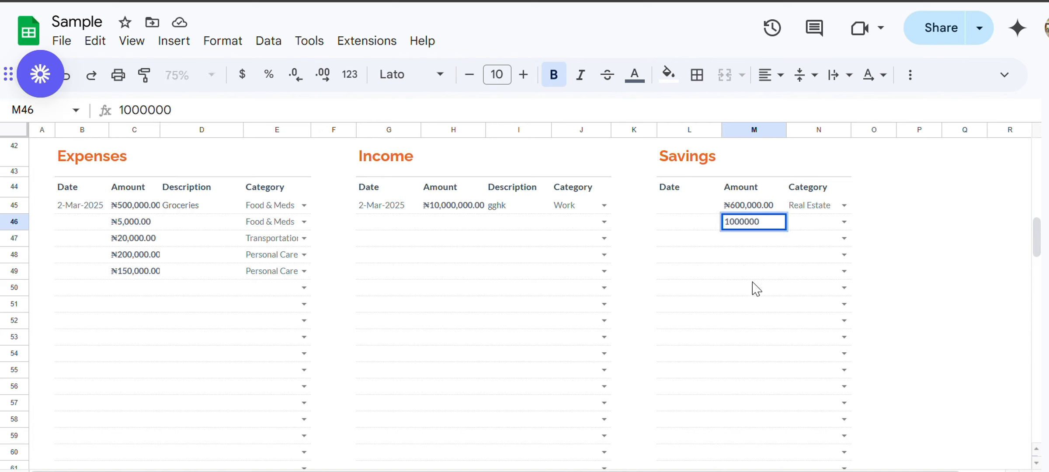
click(752, 289)
click(844, 221)
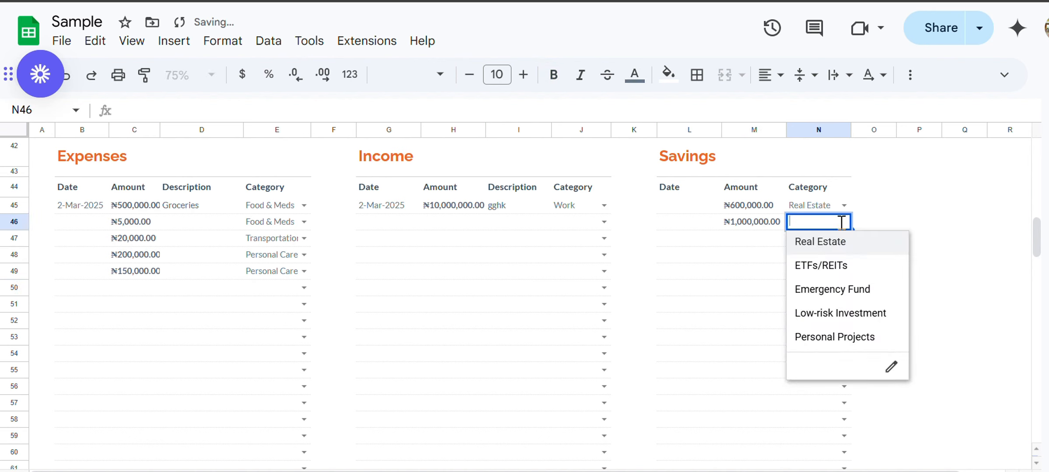
click(833, 298)
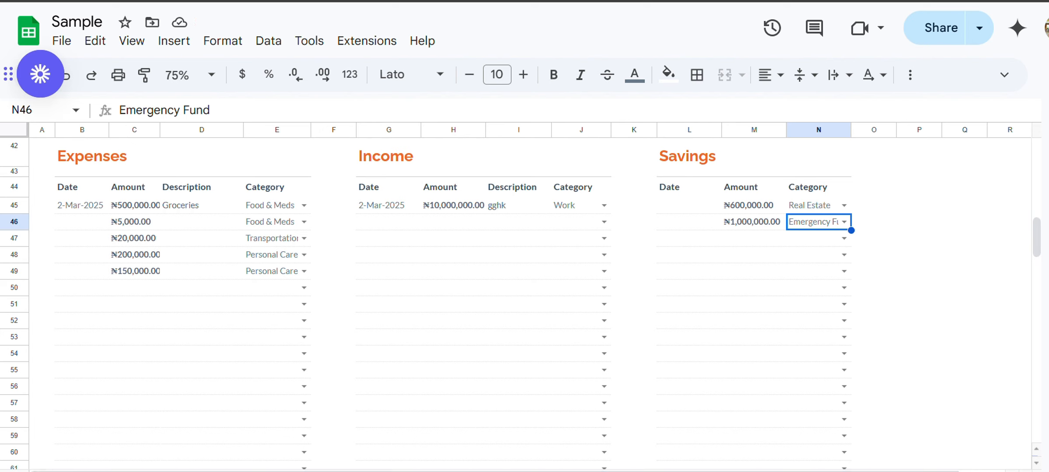
On the Emergency Funds sheet, check January's income link in J21 and the start and end balances.
click(758, 471)
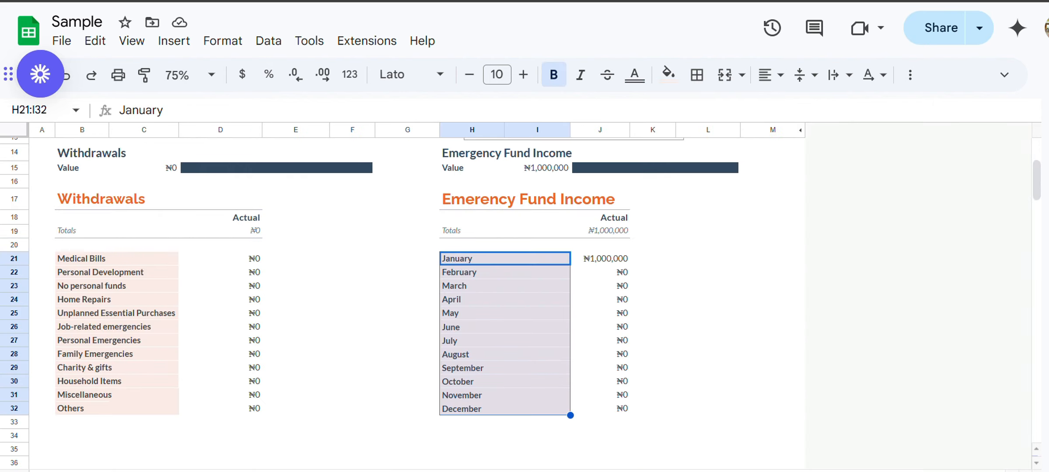
click(617, 269)
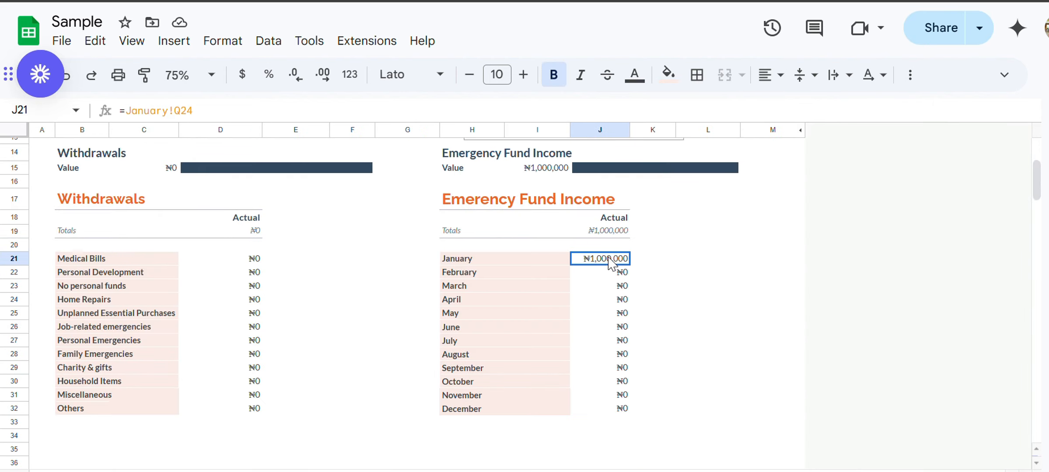
scroll(611, 262, up, 1)
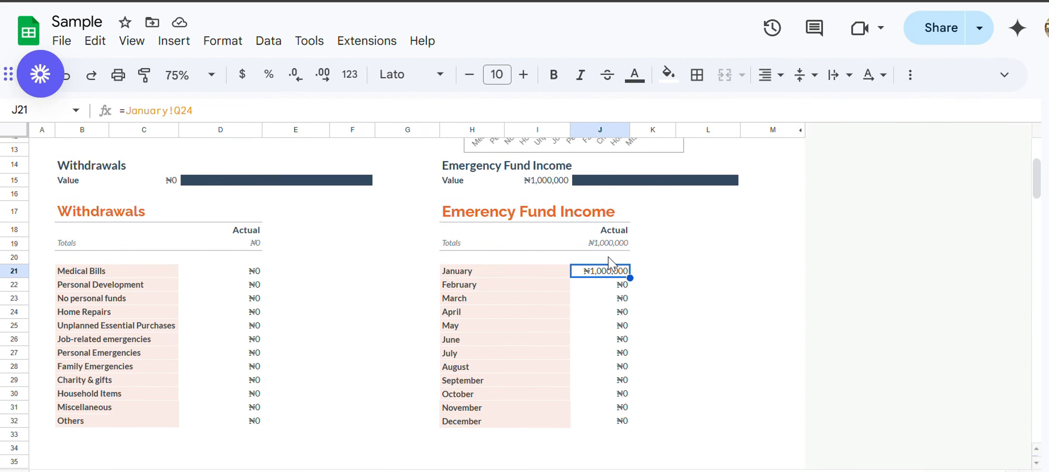
scroll(611, 265, up, 3)
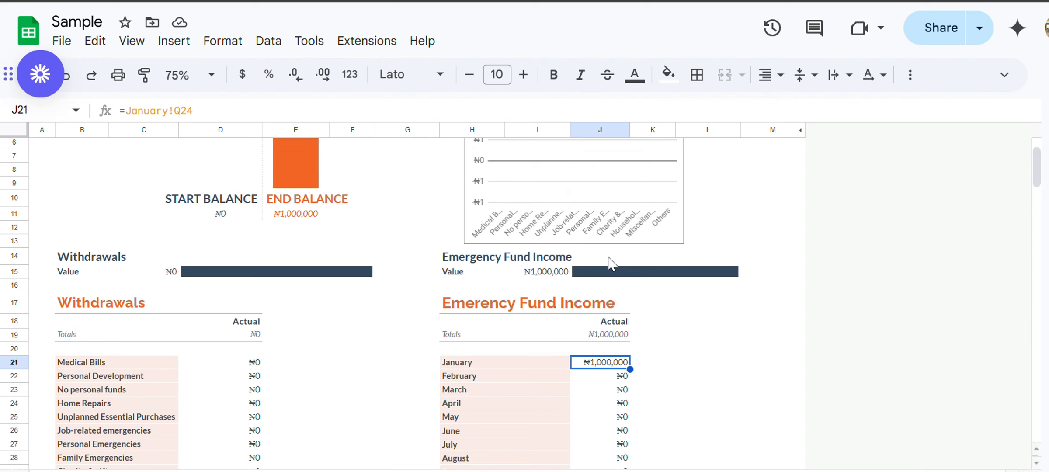
scroll(611, 264, down, 1)
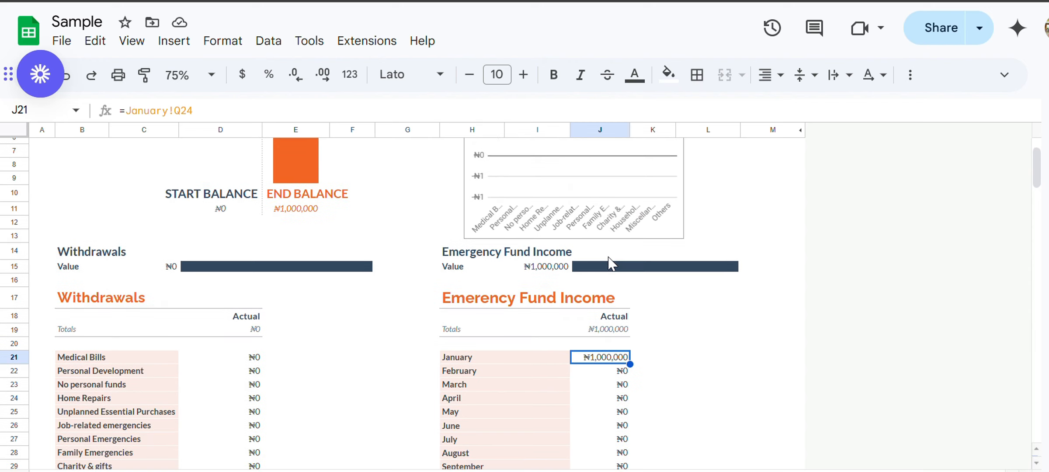
In row 44 of the Emergency Funds withdrawals log, add a December withdrawal of 500000 with the category Home Repairs.
scroll(611, 264, down, 10)
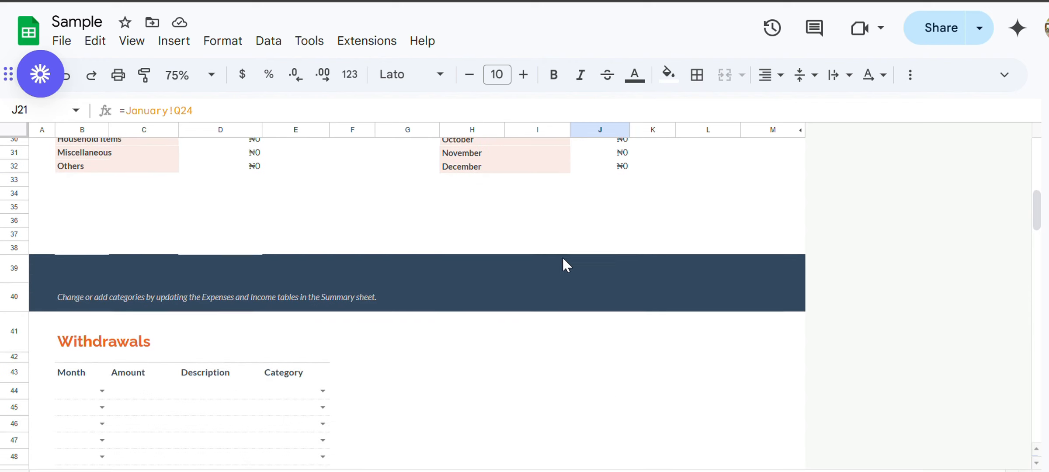
click(101, 391)
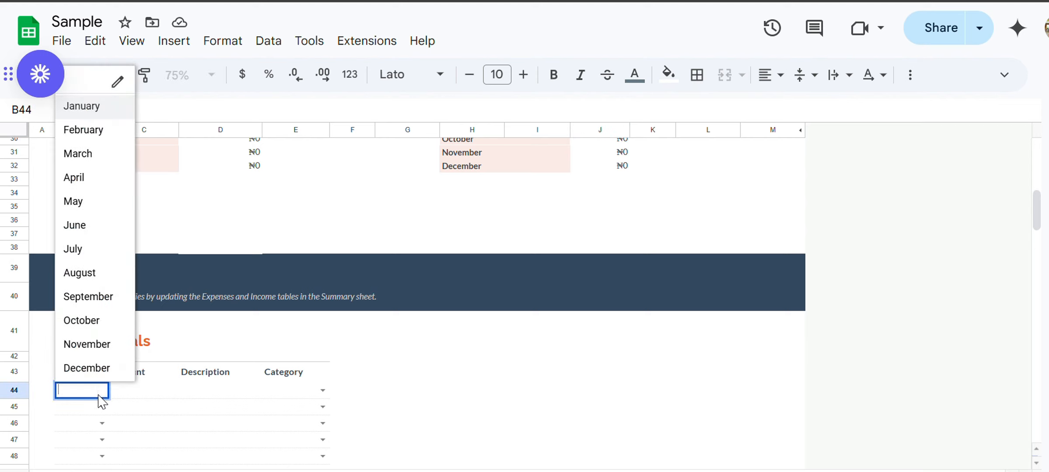
click(100, 368)
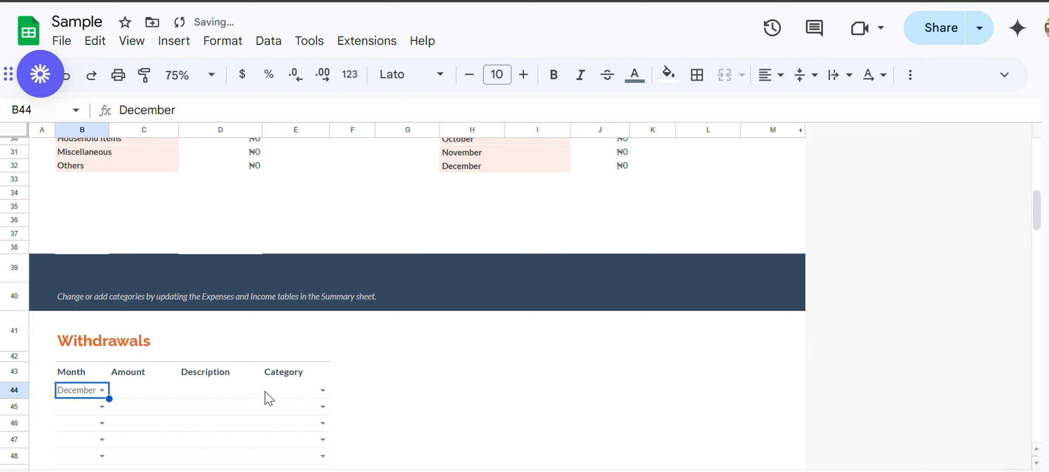
click(322, 390)
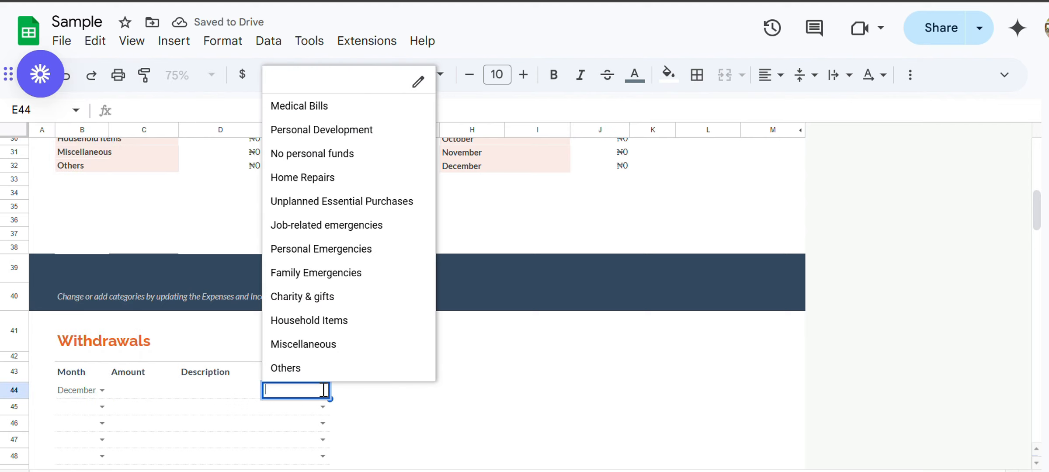
click(324, 177)
click(139, 390)
text(5)
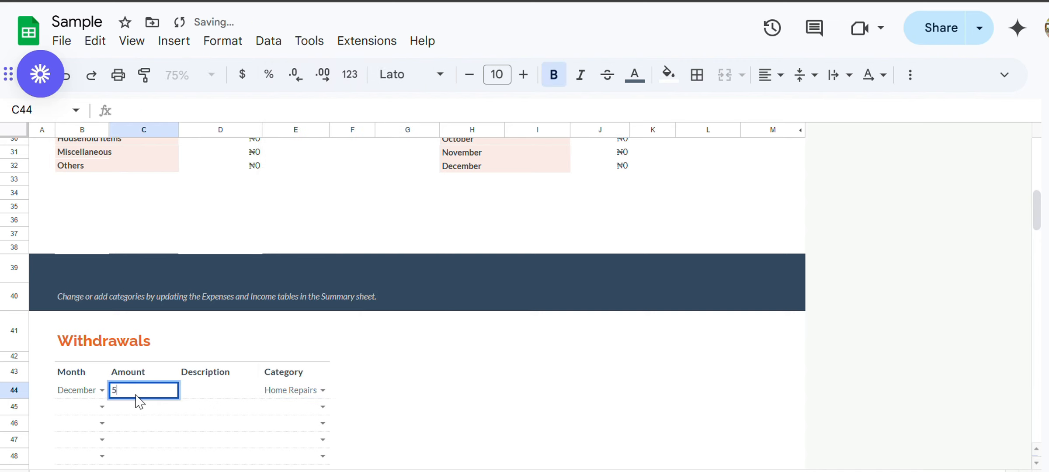
text(00)
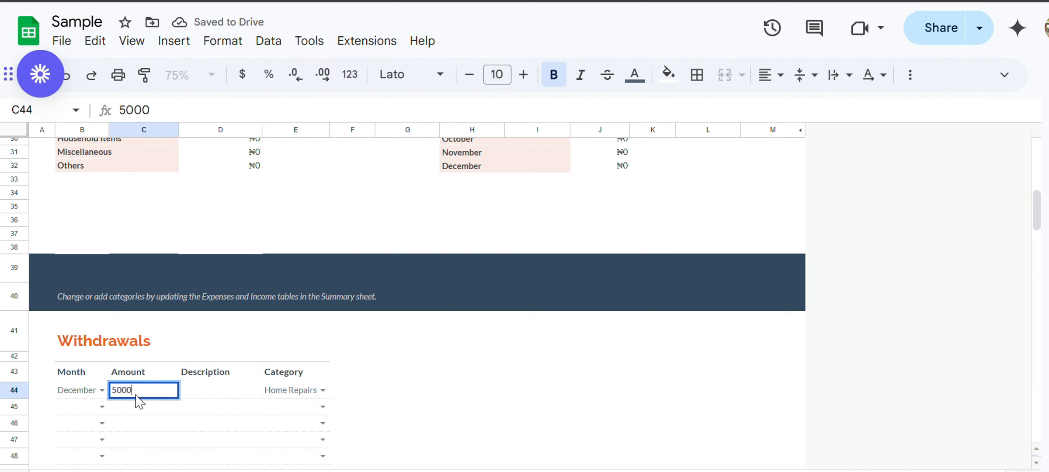
text(,0000)
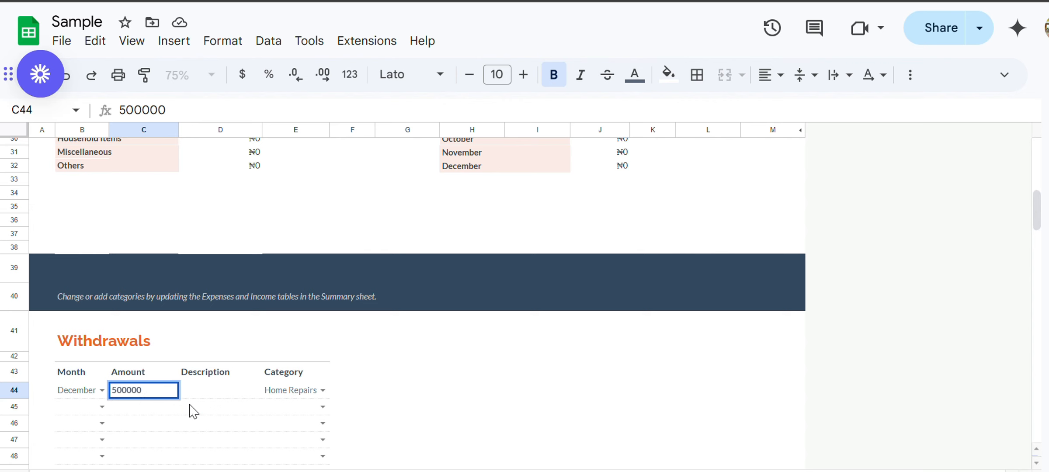
click(191, 411)
Review the Emergency Funds end balance, the withdrawals and income tables, and the withdrawals chart.
scroll(192, 411, up, 10)
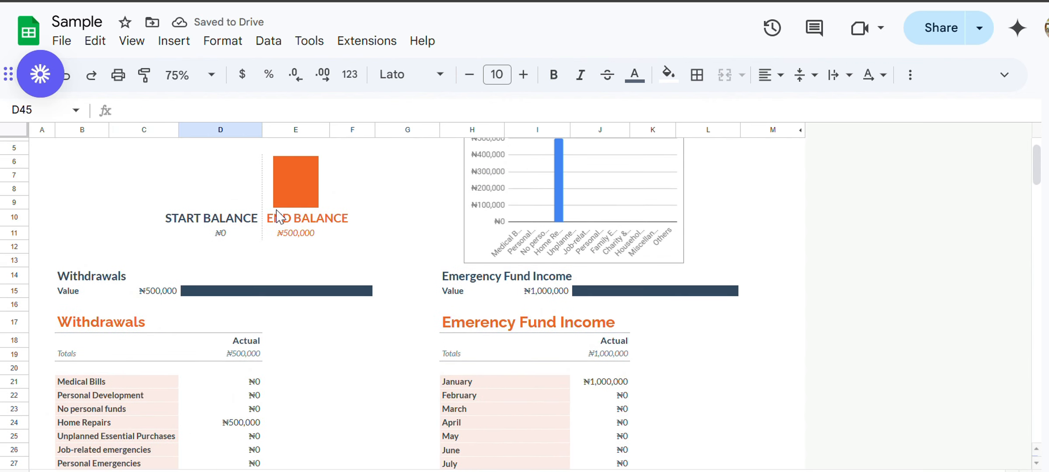
scroll(388, 287, down, 2)
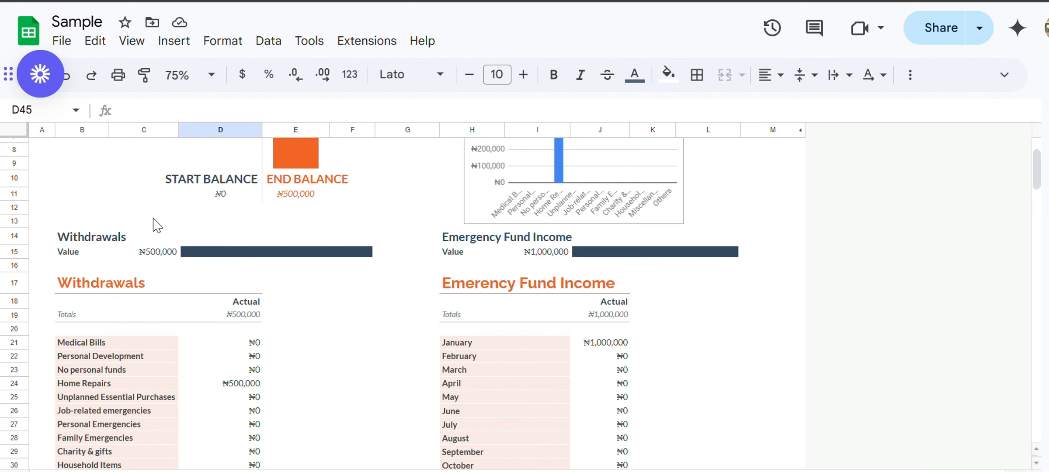
scroll(405, 286, up, 3)
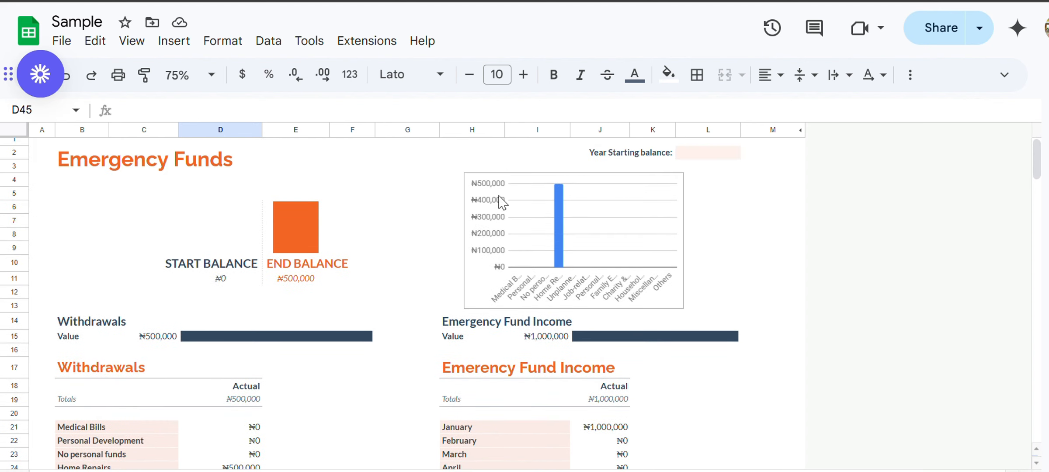
scroll(660, 199, down, 1)
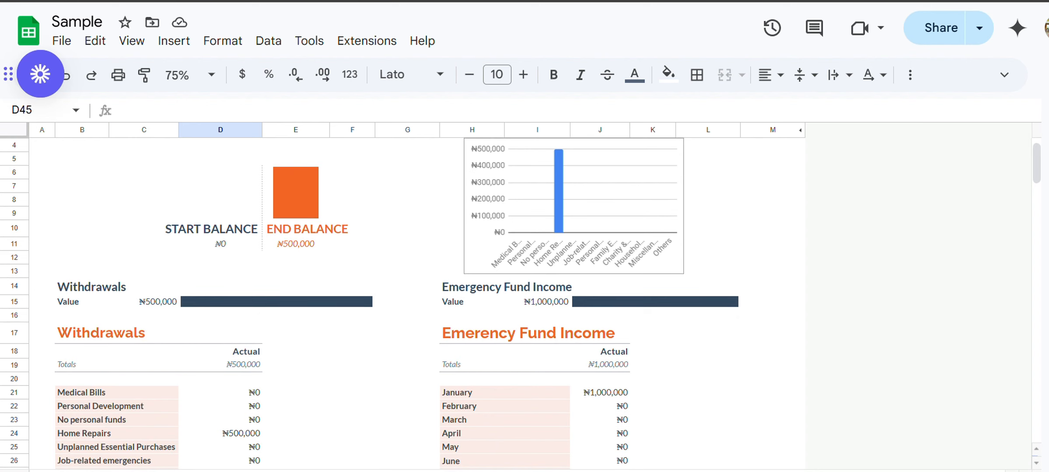
On the yearly summary sheet, check the emergency fund links in G26 and G27 and the annual savings formula in J28.
click(232, 471)
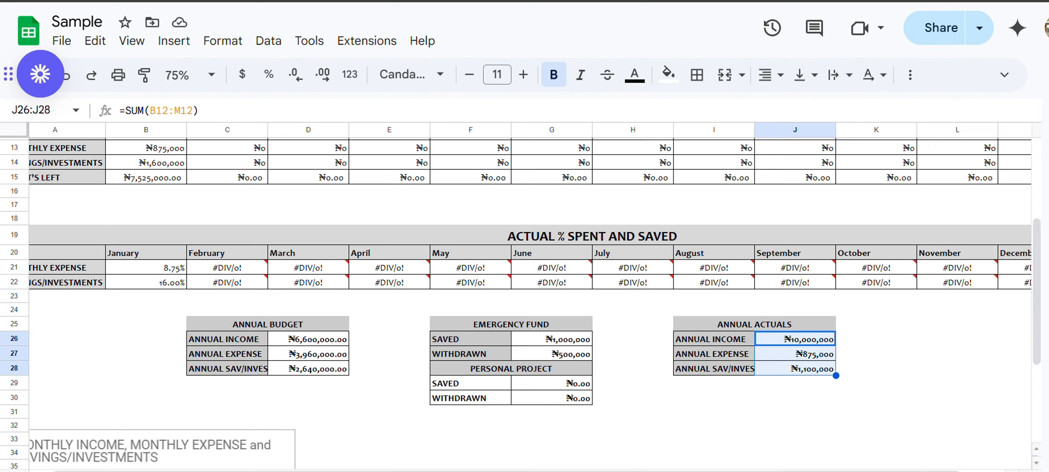
scroll(430, 351, down, 1)
scroll(429, 349, down, 1)
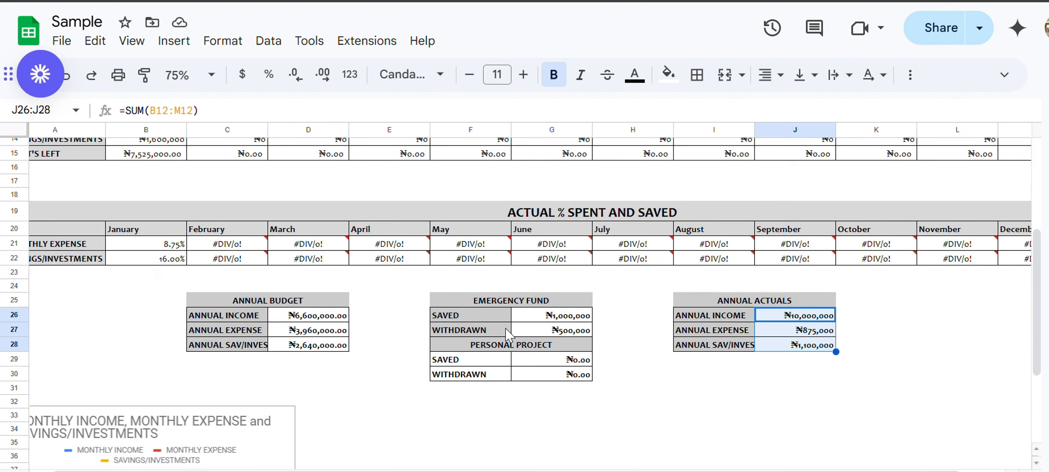
click(566, 319)
click(577, 332)
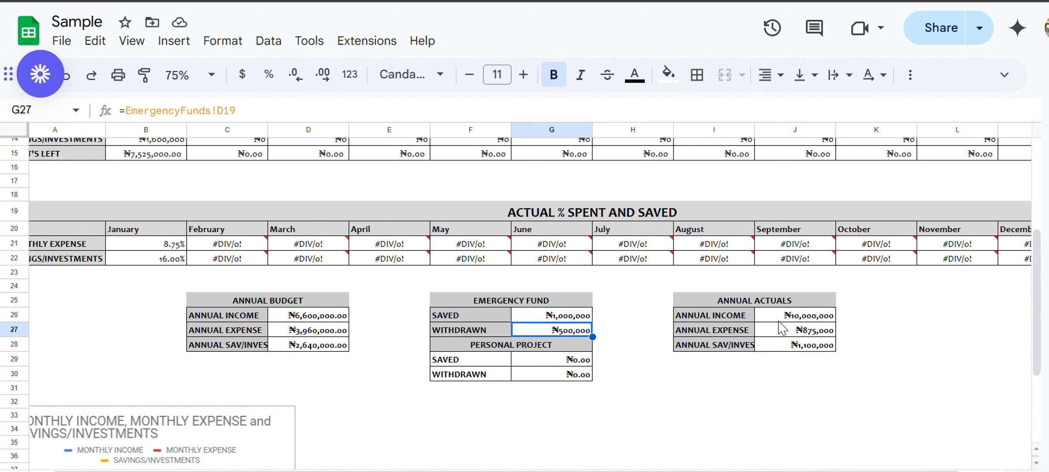
click(795, 350)
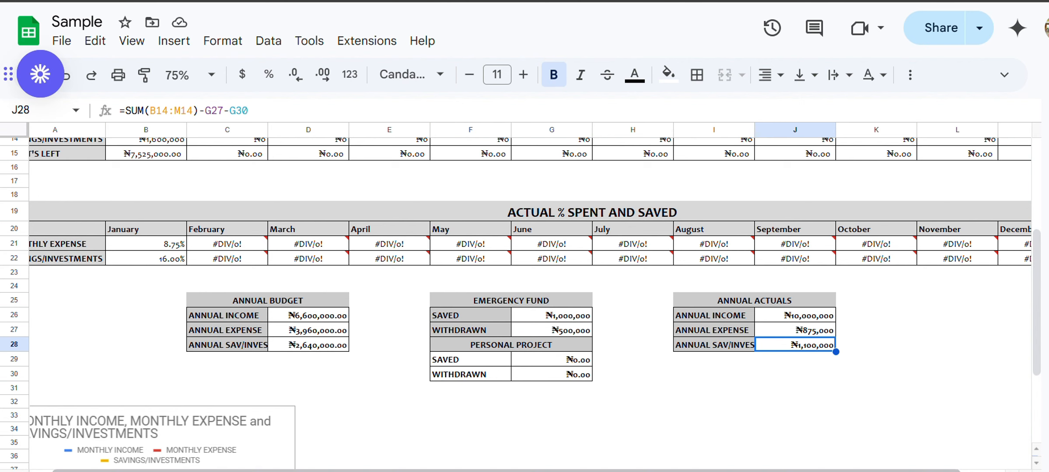
Inspect the Savings/Investments row of the Actual table and January's link in B14.
scroll(468, 360, up, 3)
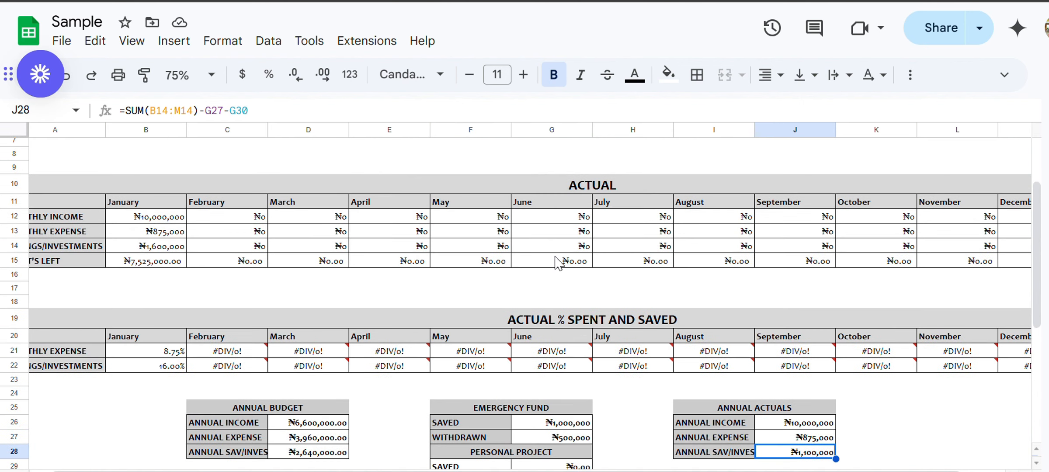
scroll(555, 266, left, 1)
click(182, 248)
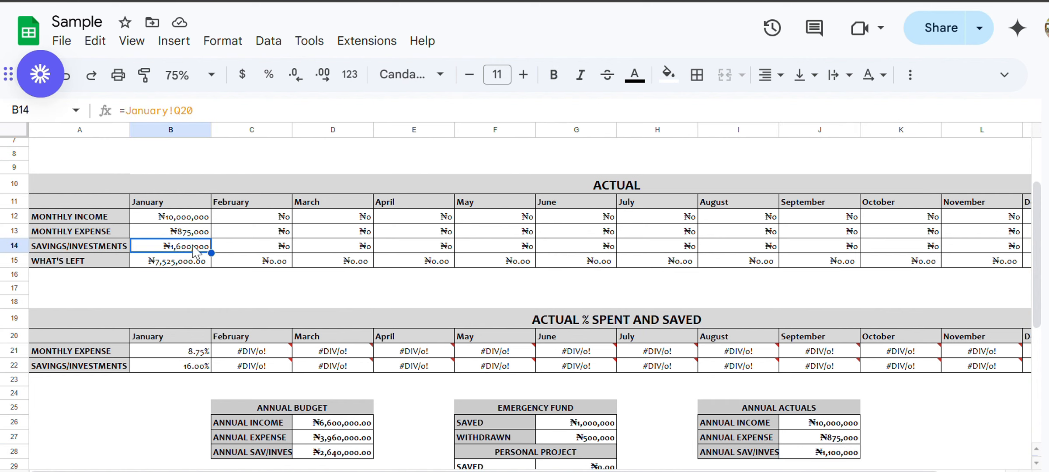
scroll(219, 250, up, 1)
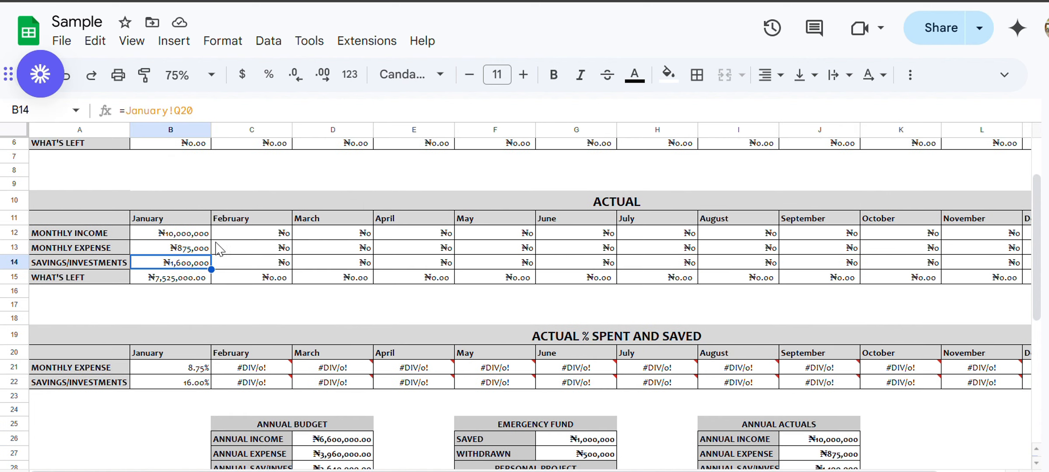
click(14, 262)
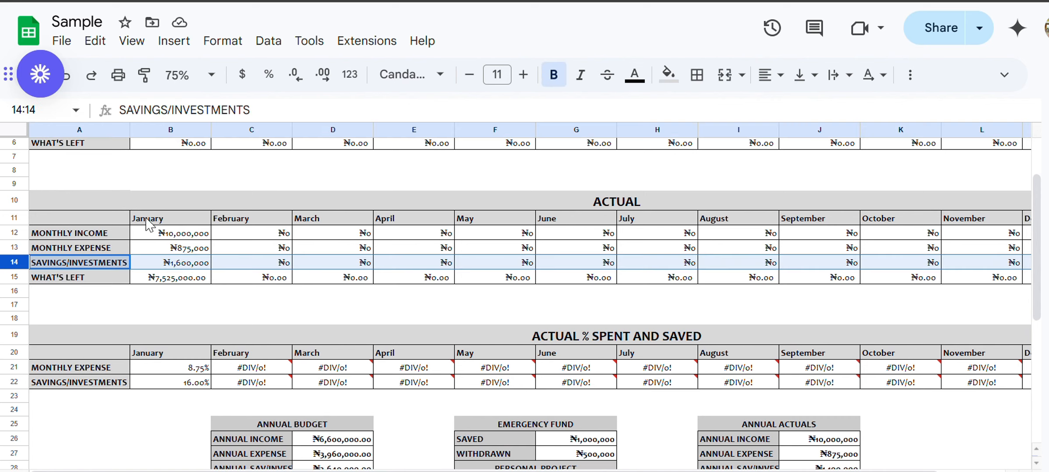
click(184, 265)
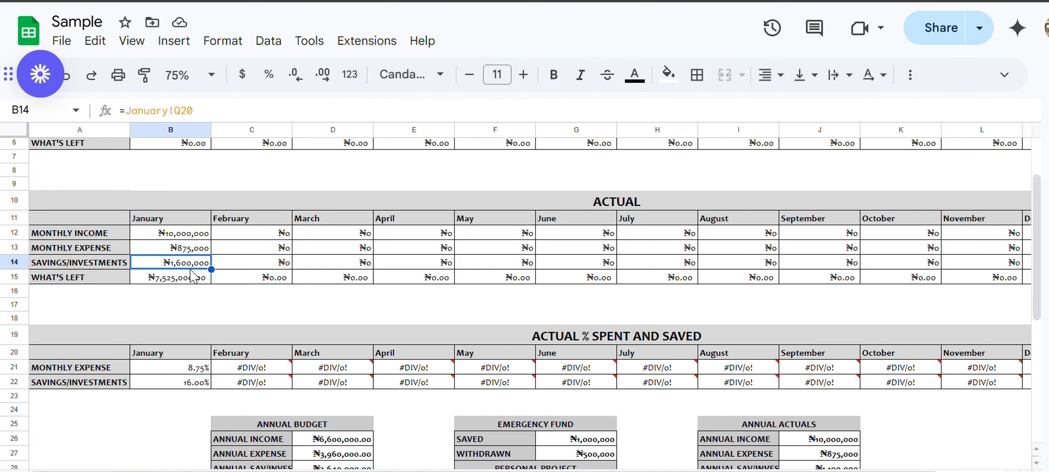
Recheck the annual savings formula in J28 against the emergency fund withdrawn cell G27 and the personal project saved cell G29.
scroll(629, 337, down, 3)
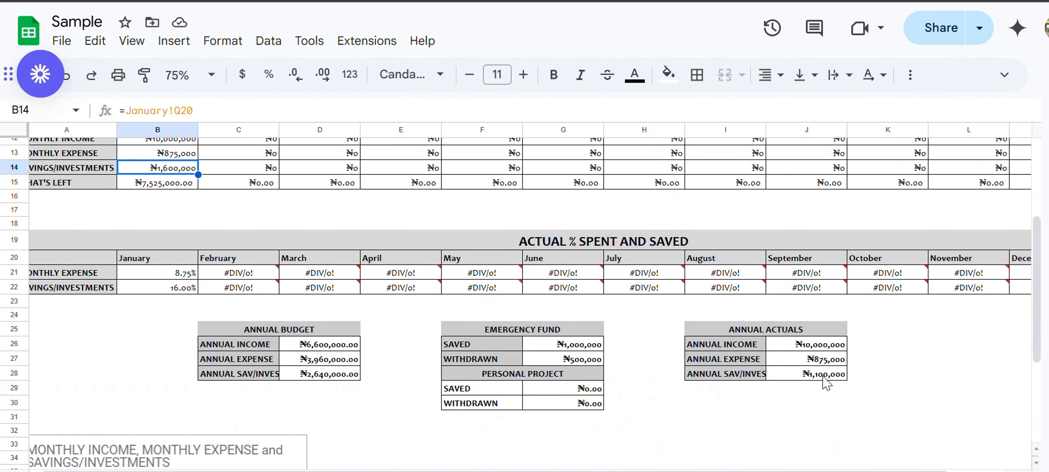
click(824, 376)
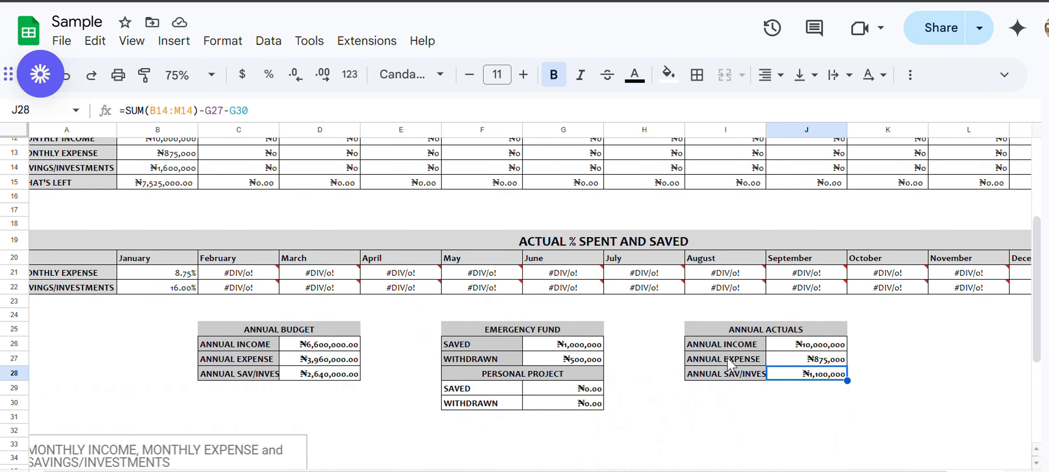
click(573, 364)
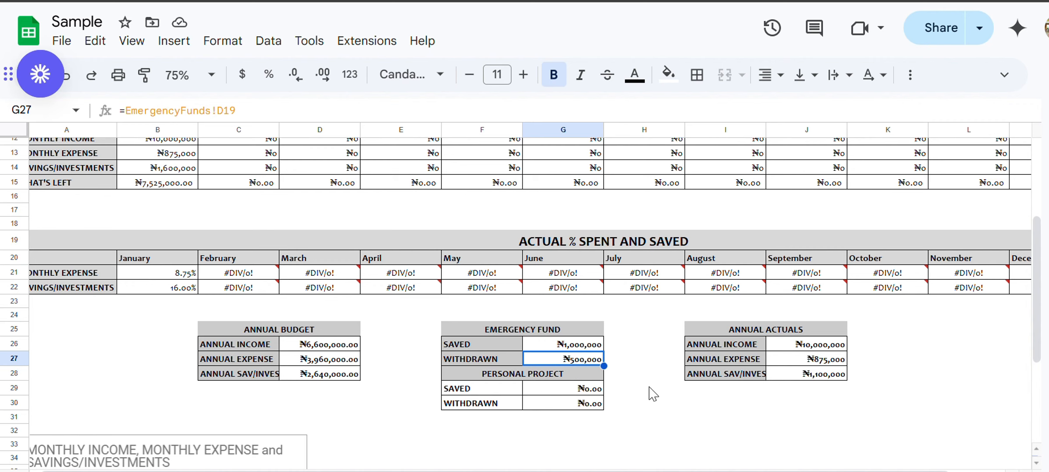
scroll(622, 389, up, 1)
scroll(622, 389, up, 2)
scroll(603, 375, down, 3)
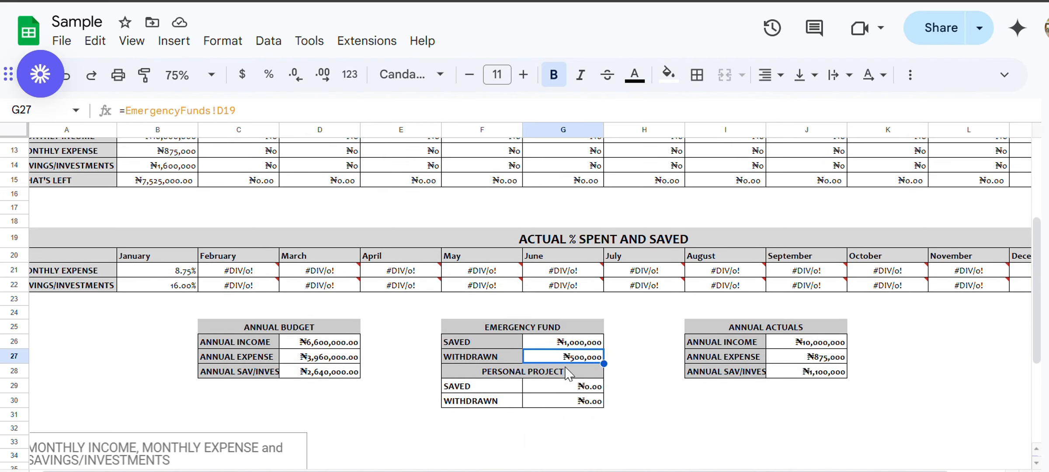
click(555, 387)
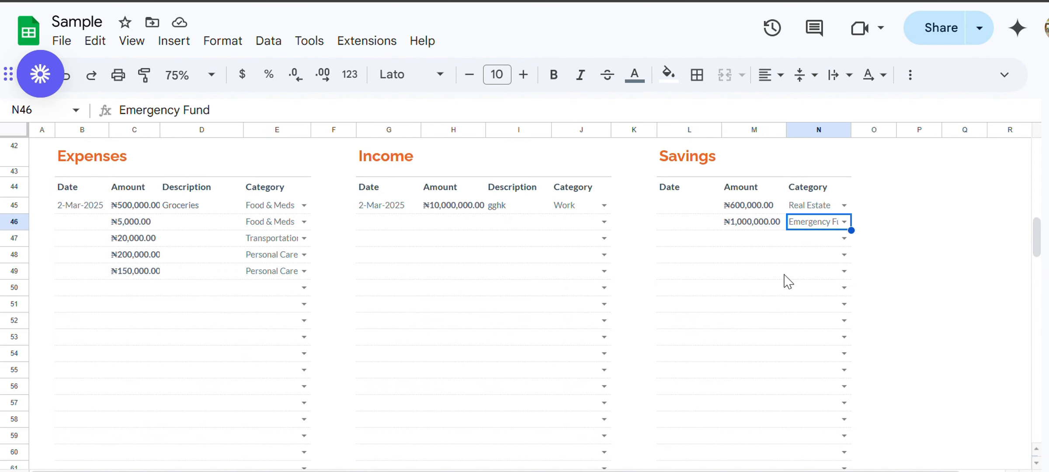
On the January sheet, add a savings entry of 700,000 in M47 with the category Personal Projects.
click(753, 238)
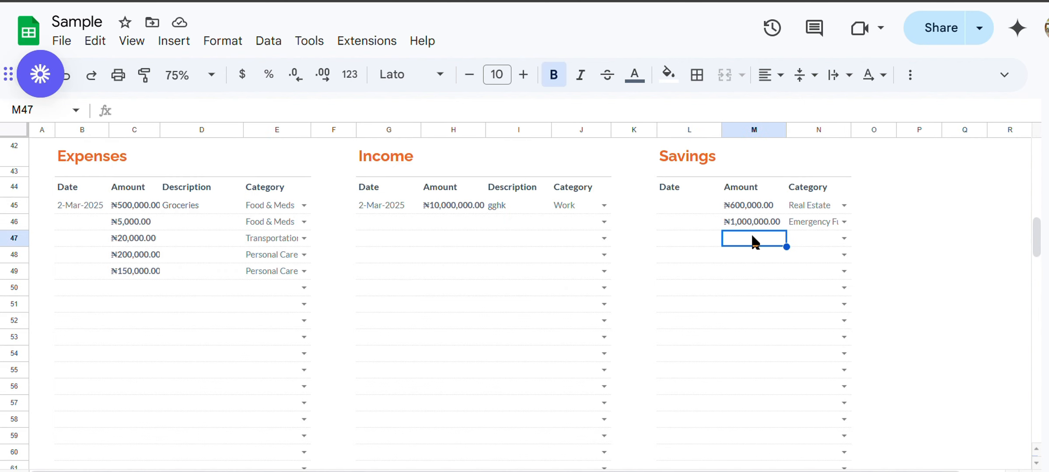
text(2)
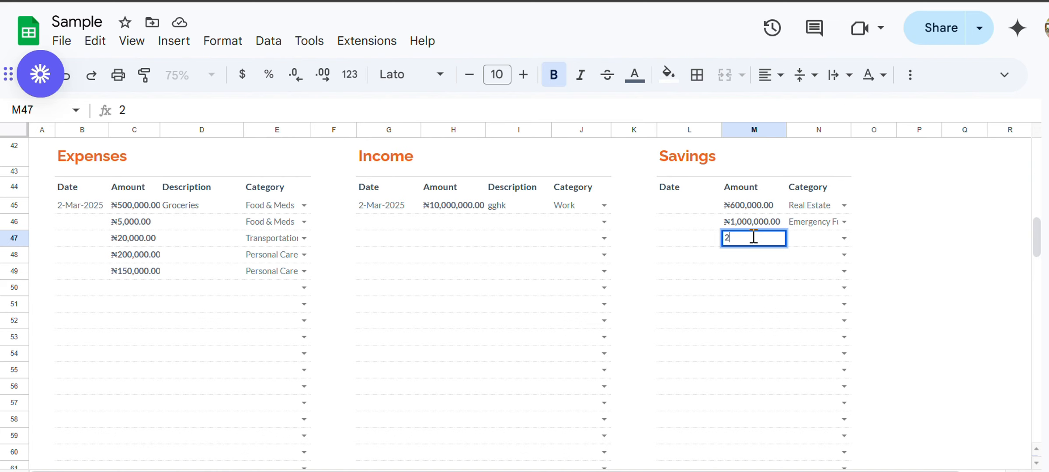
key(BackSpace)
text(7-)
text(0)
key(BackSpace)
key(BackSpace)
text(00,000)
click(770, 288)
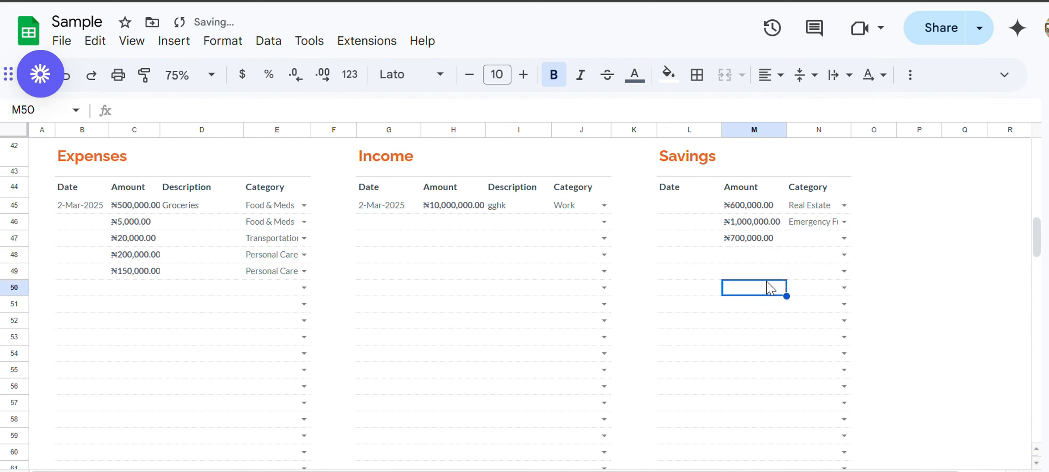
click(844, 238)
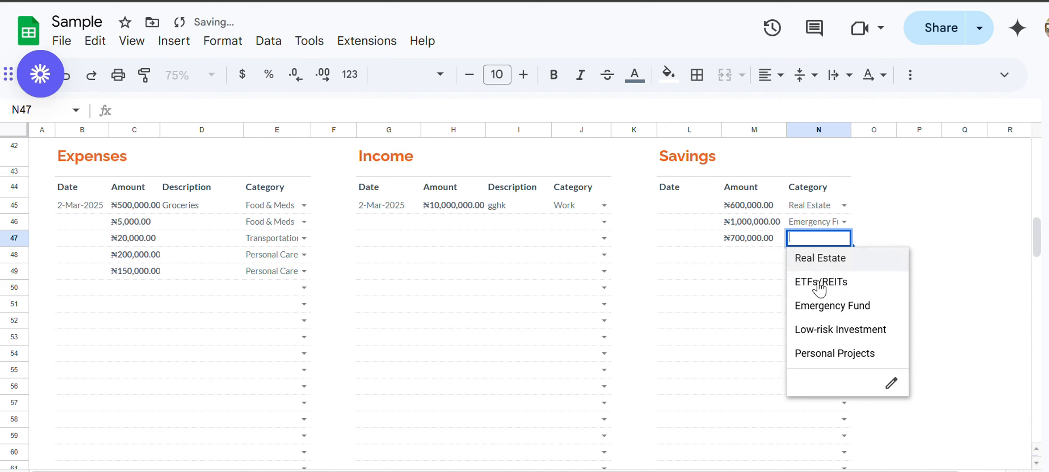
click(829, 355)
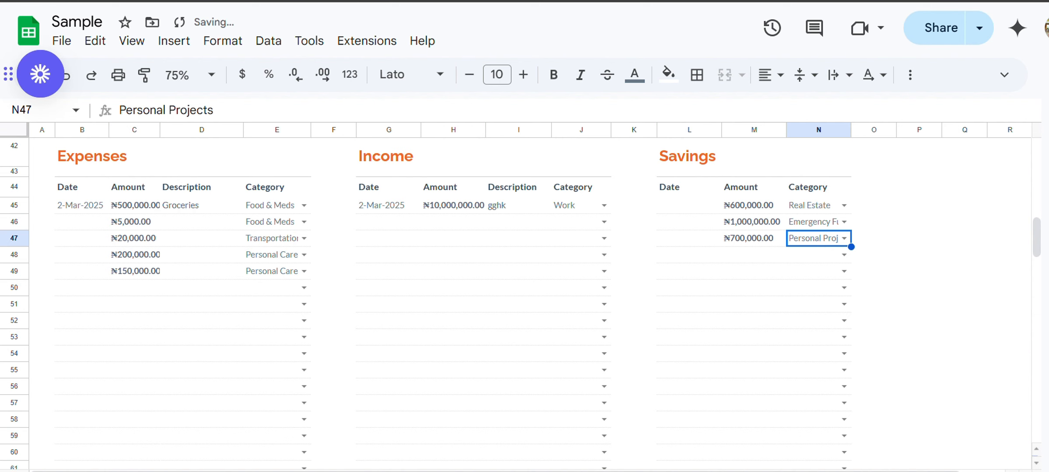
On the yearly summary sheet, set the personal project withdrawn amount in G30 to 50000, allowing protected-range edits without warnings for 5 minutes.
click(454, 471)
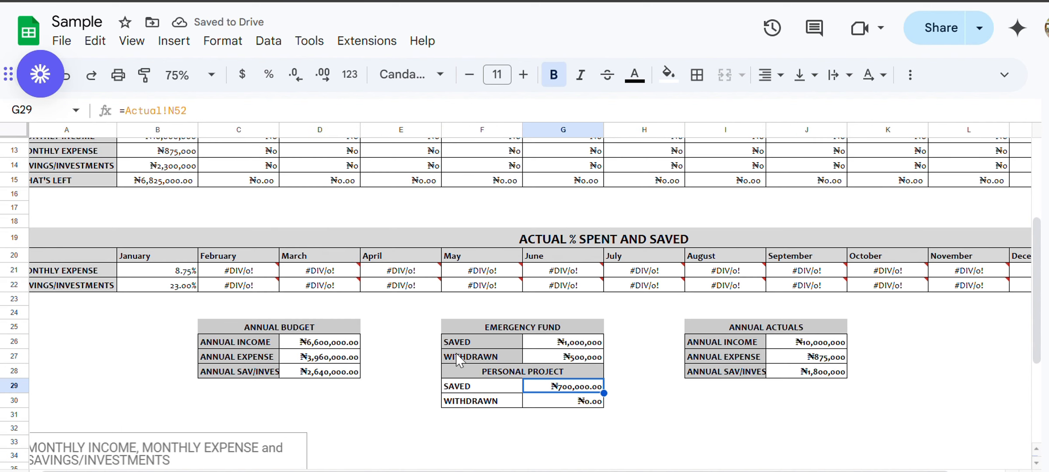
click(549, 400)
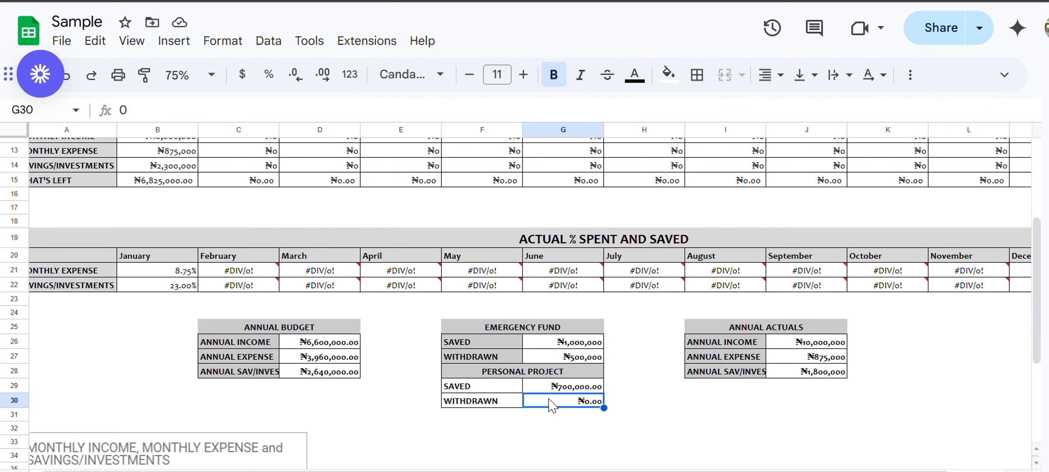
text(5)
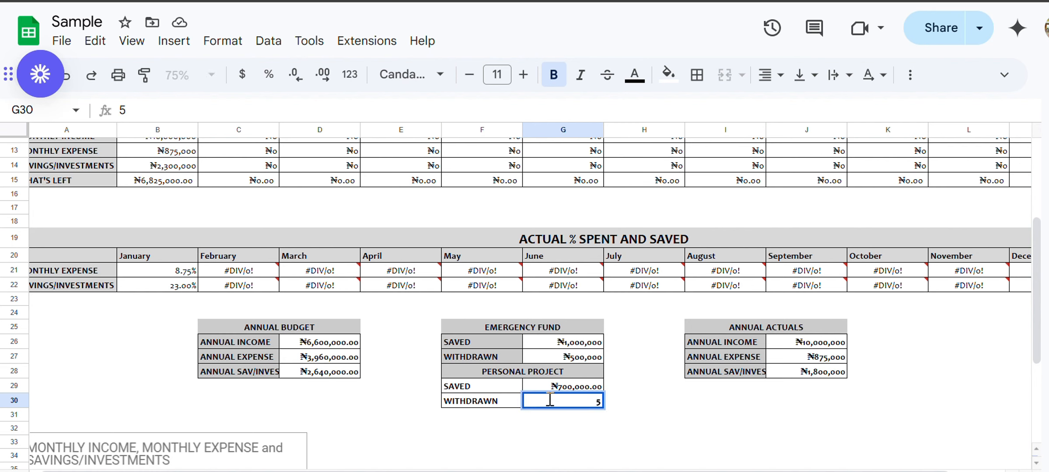
text(0000)
key(Return)
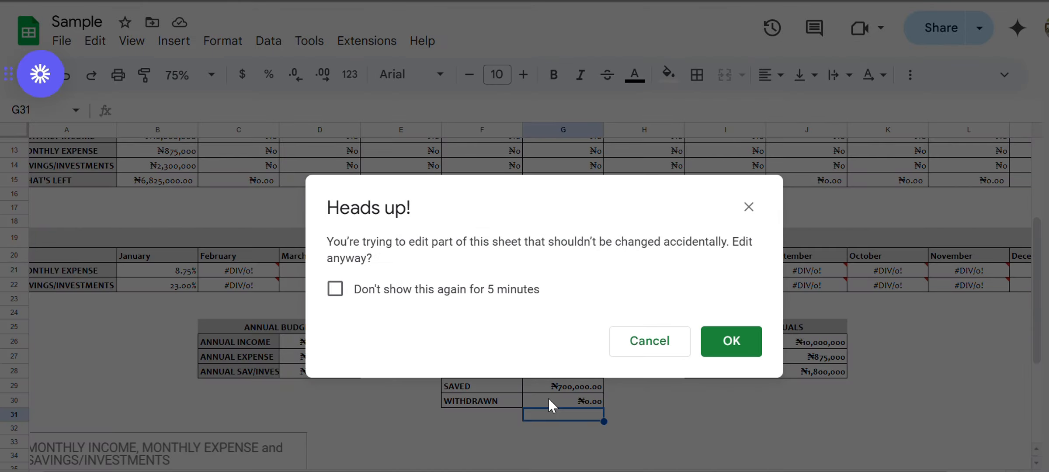
click(462, 295)
click(744, 354)
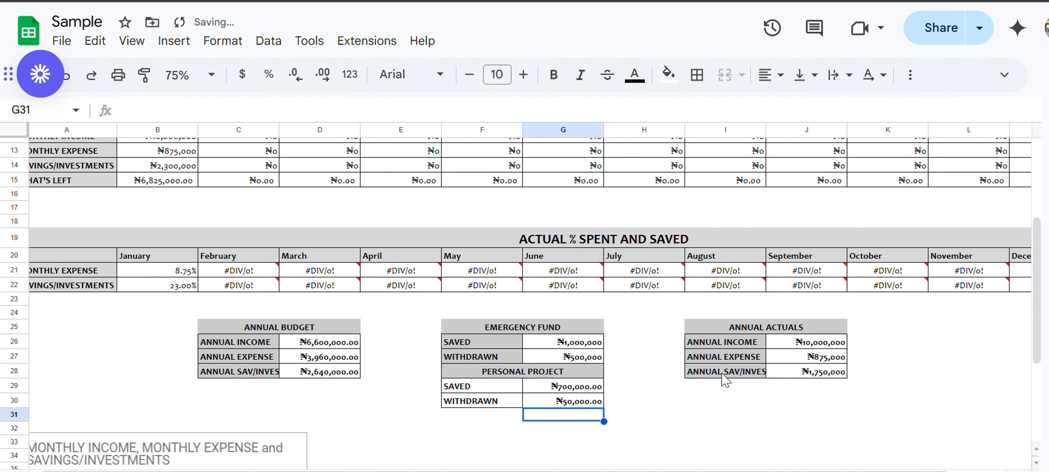
Check the annual savings formula in J28 and undo the personal project withdrawal entry.
click(828, 375)
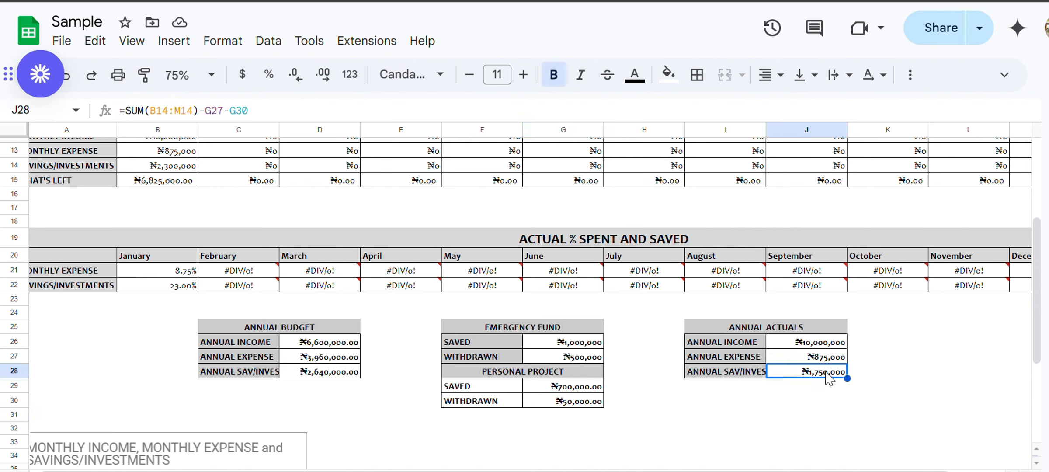
key(ctrl+z)
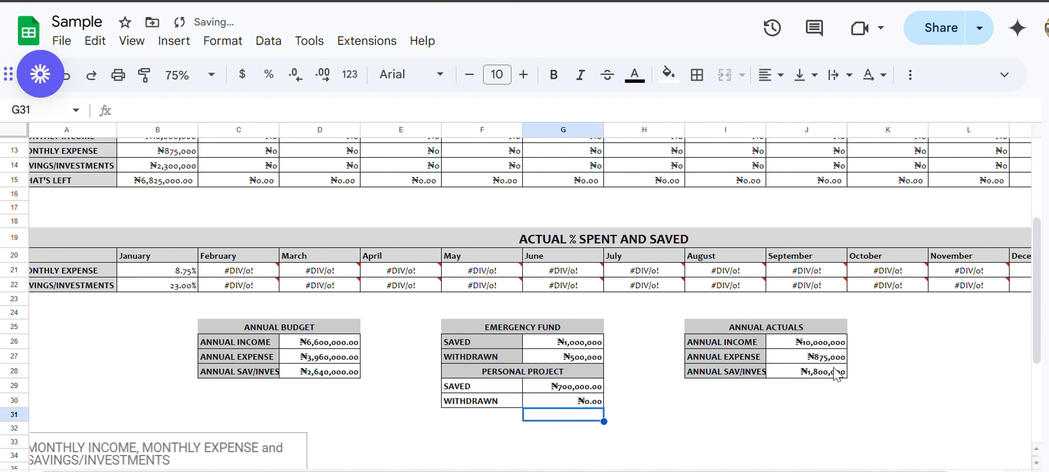
scroll(887, 352, right, 2)
scroll(889, 349, up, 5)
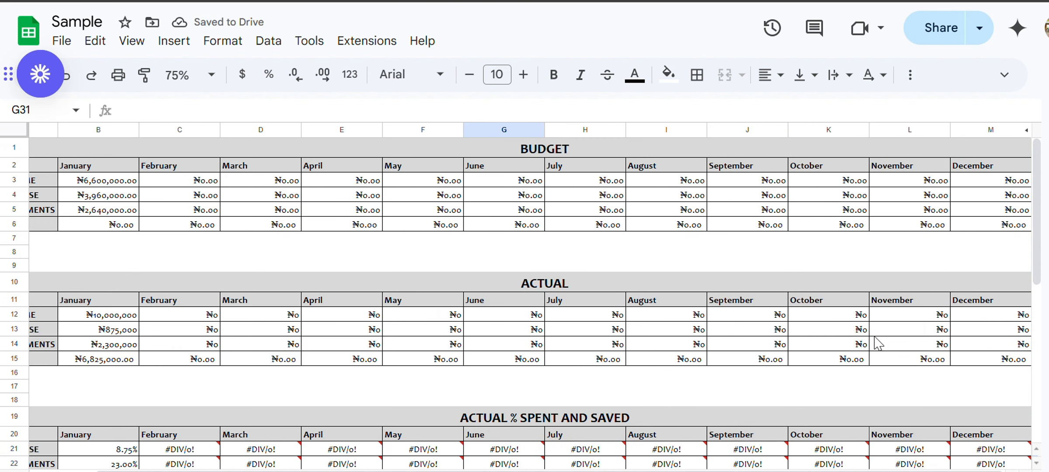